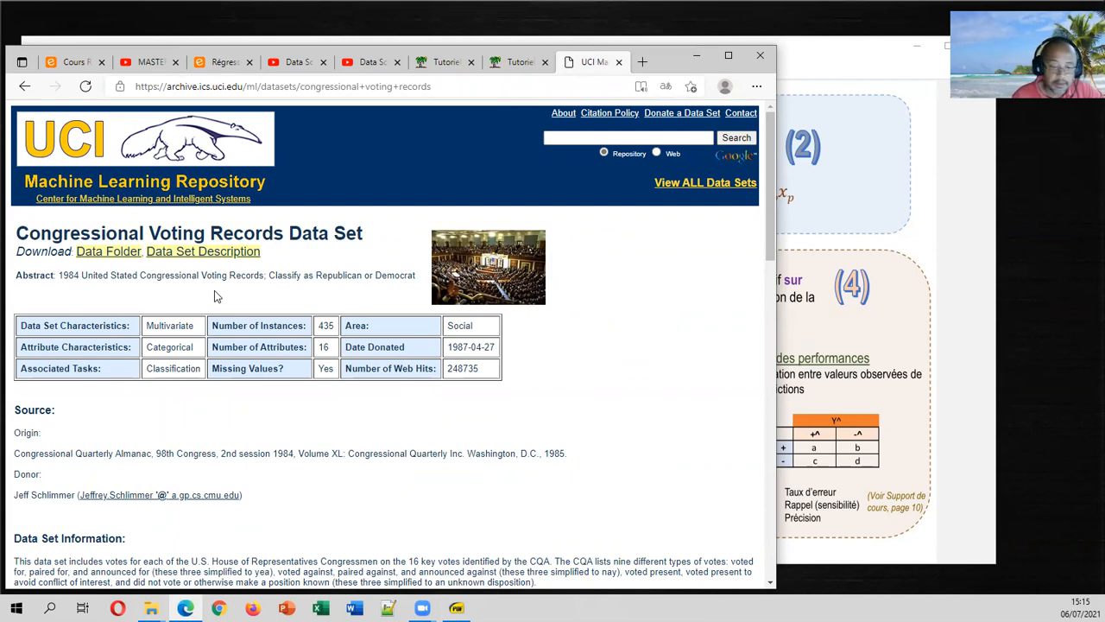
Step: Switch to File Explorer's demo folder and open the workbook CongressVoteSubset__TrainTest.xlsx in Excel
click(151, 608)
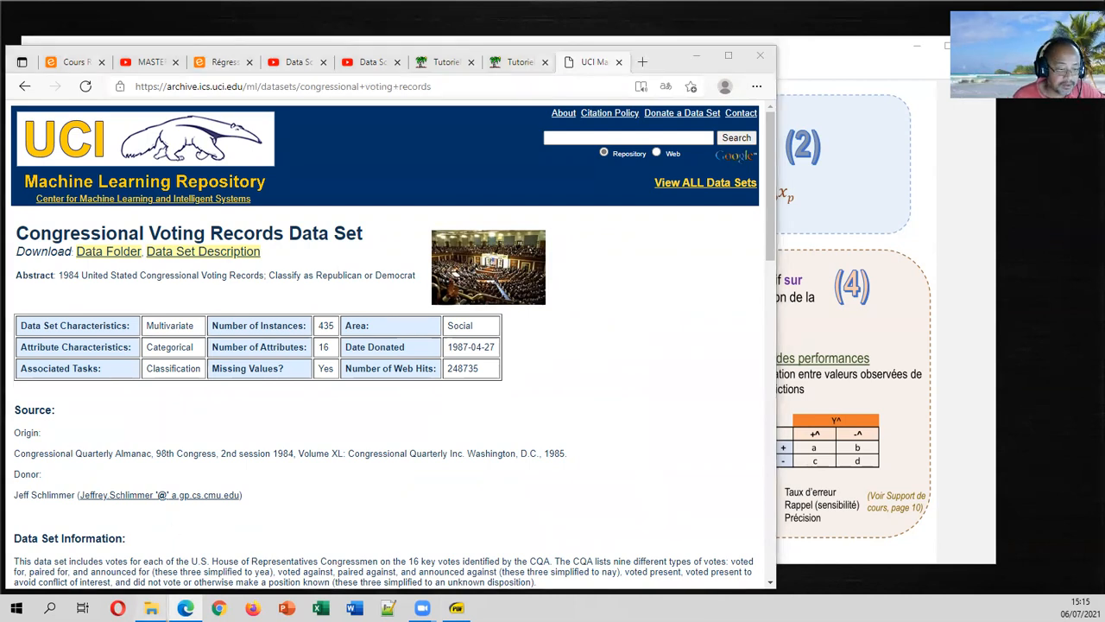
click(214, 563)
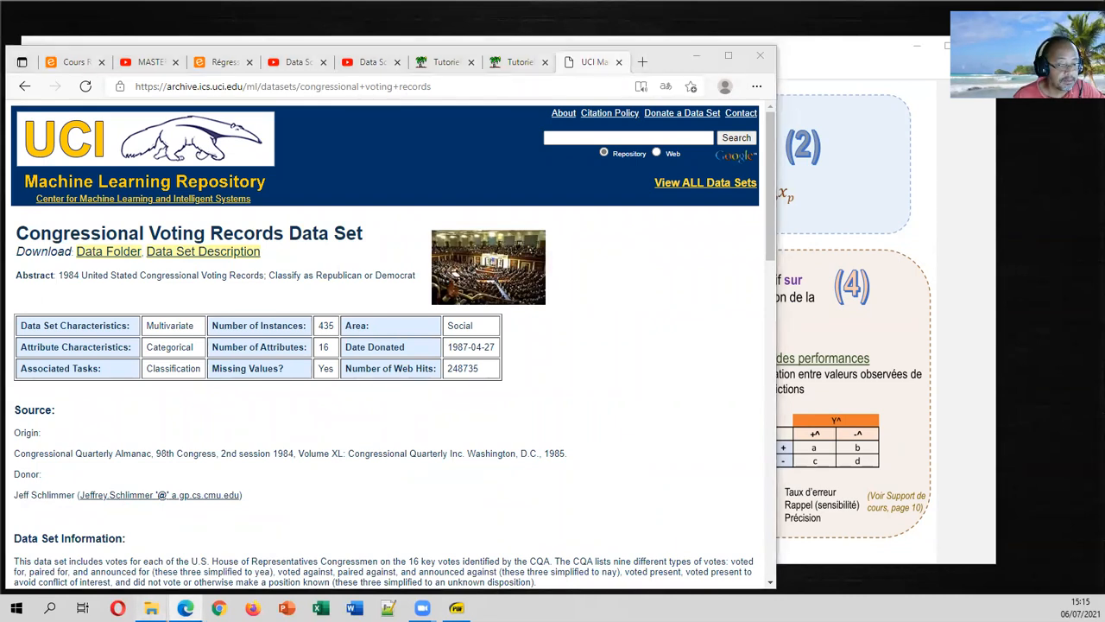
click(151, 608)
click(133, 574)
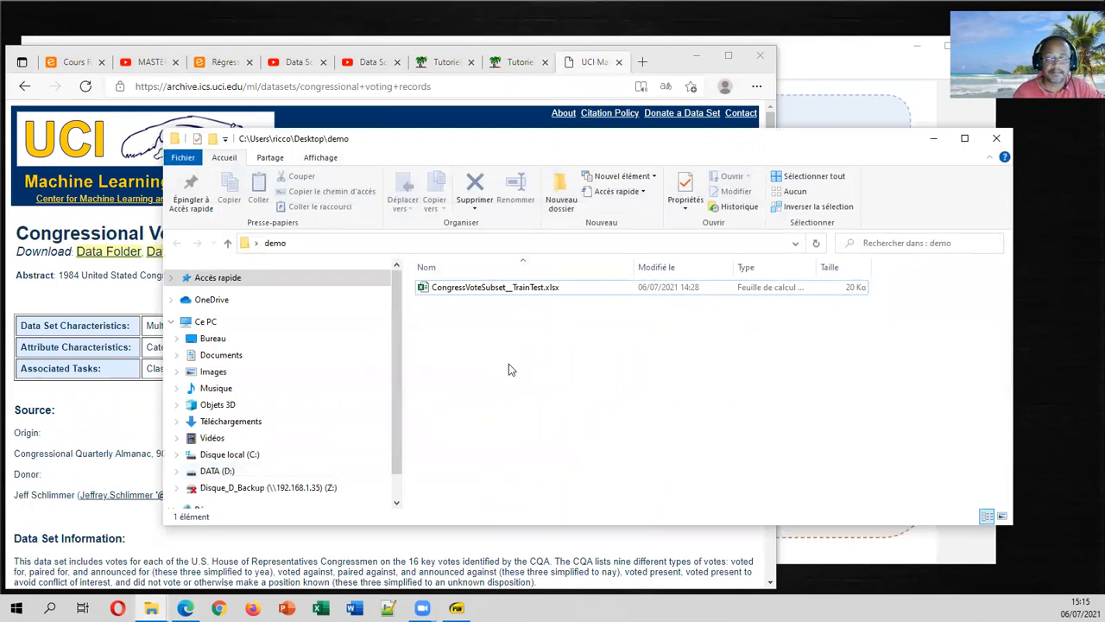
double_click(501, 288)
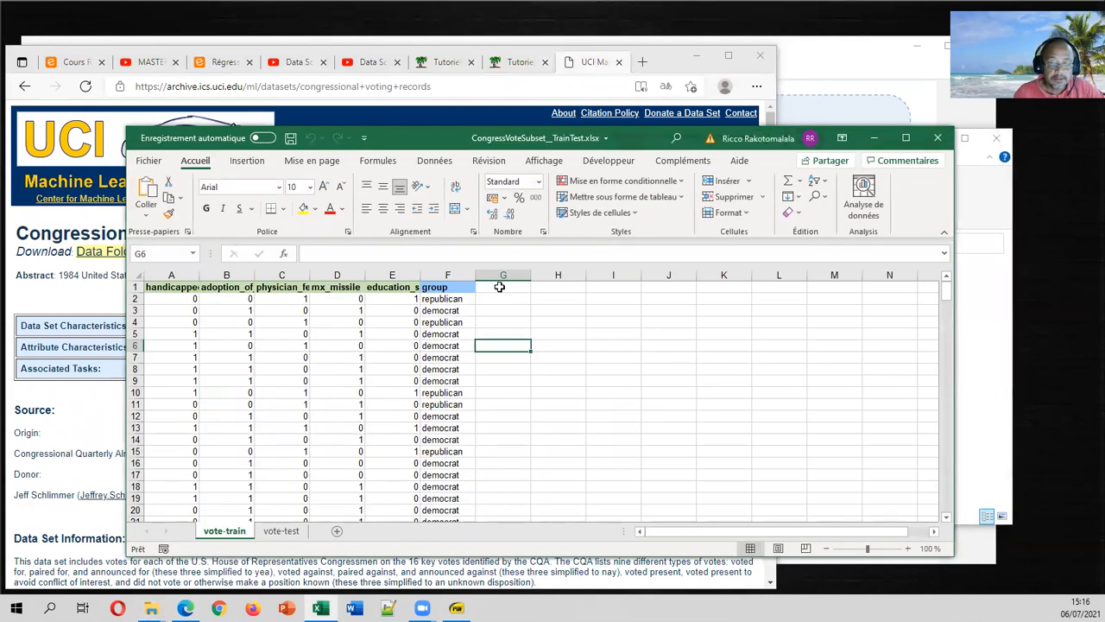
Step: Examine the group target column and the full names of the predictor headers in the vote-train sheet
click(448, 275)
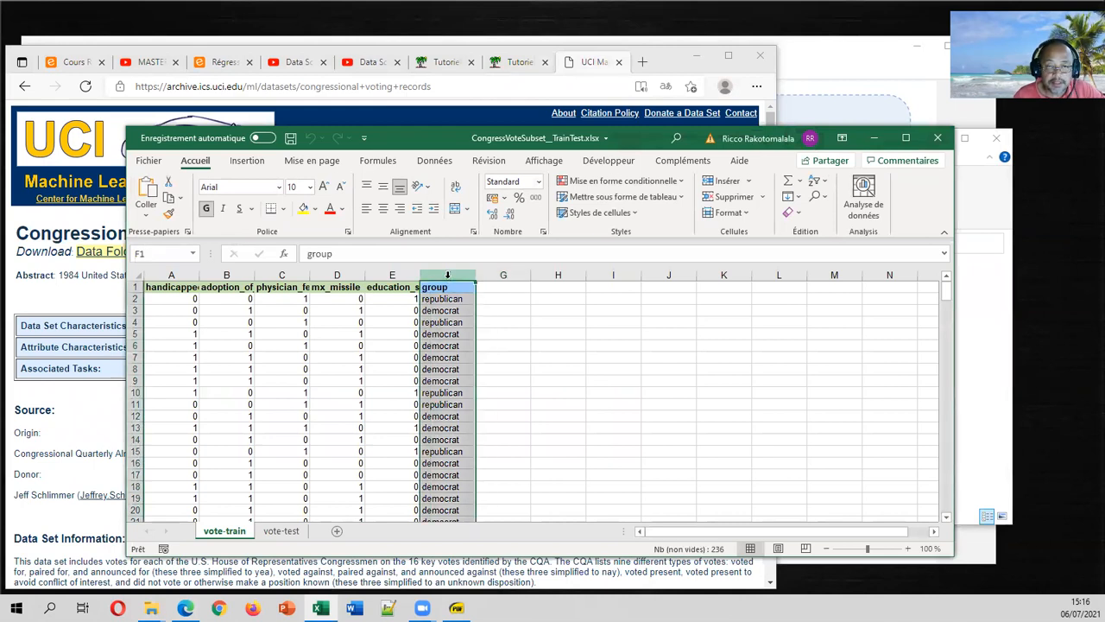
click(445, 308)
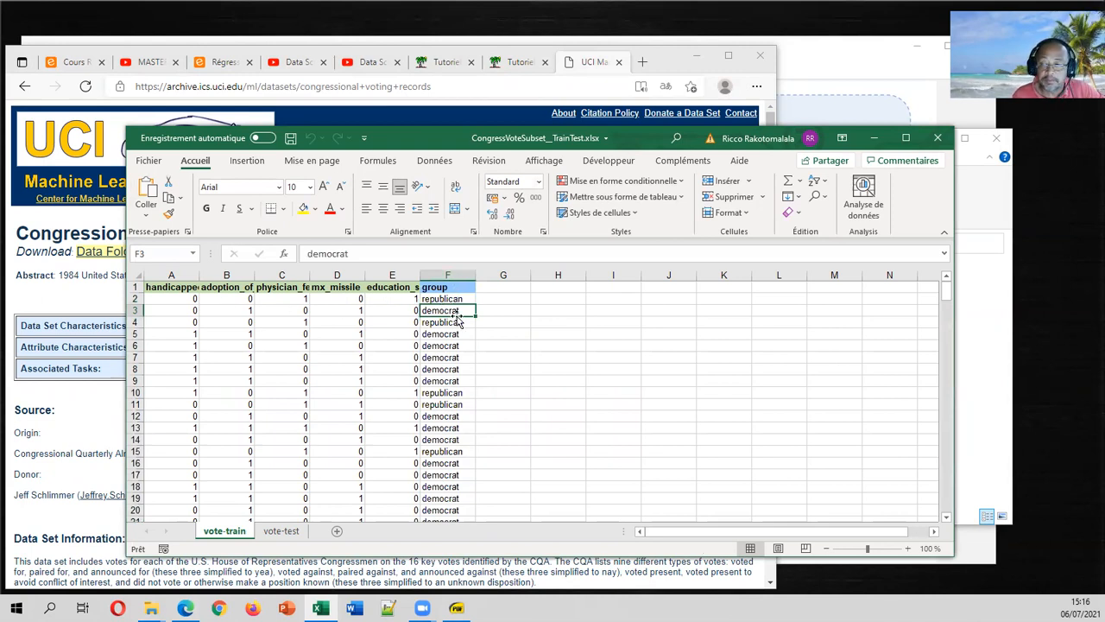
click(175, 299)
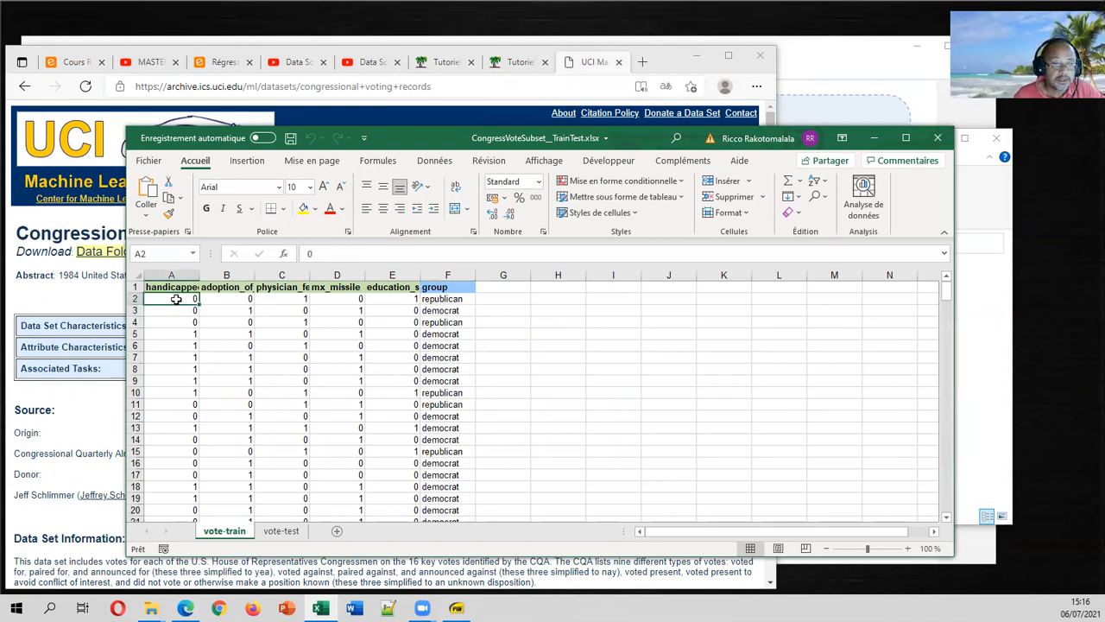
key(Up)
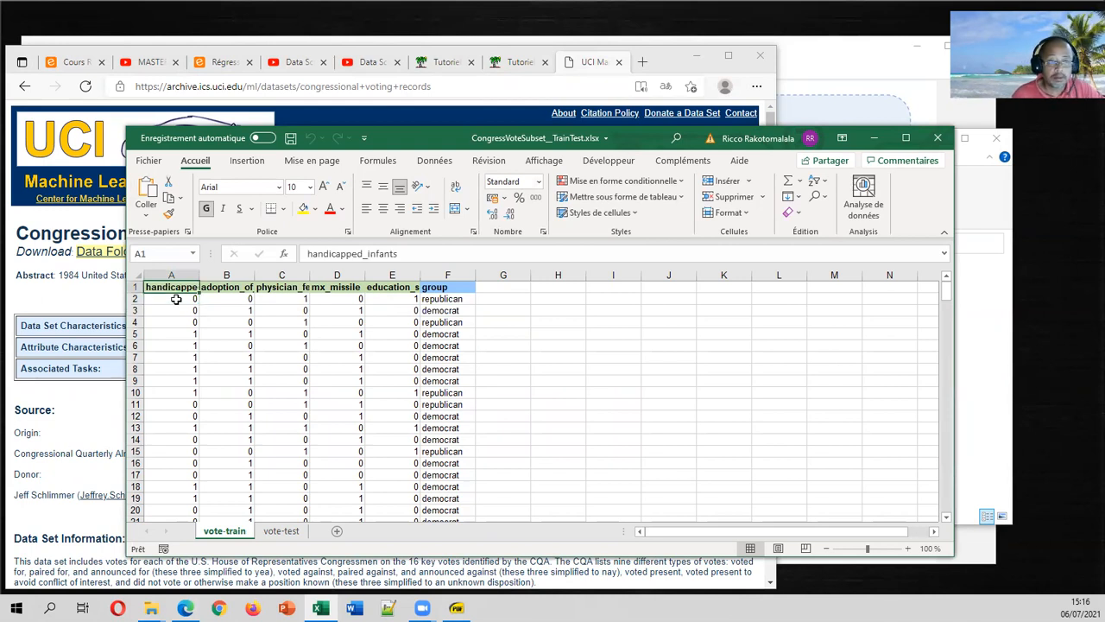
key(Right)
key(Right)
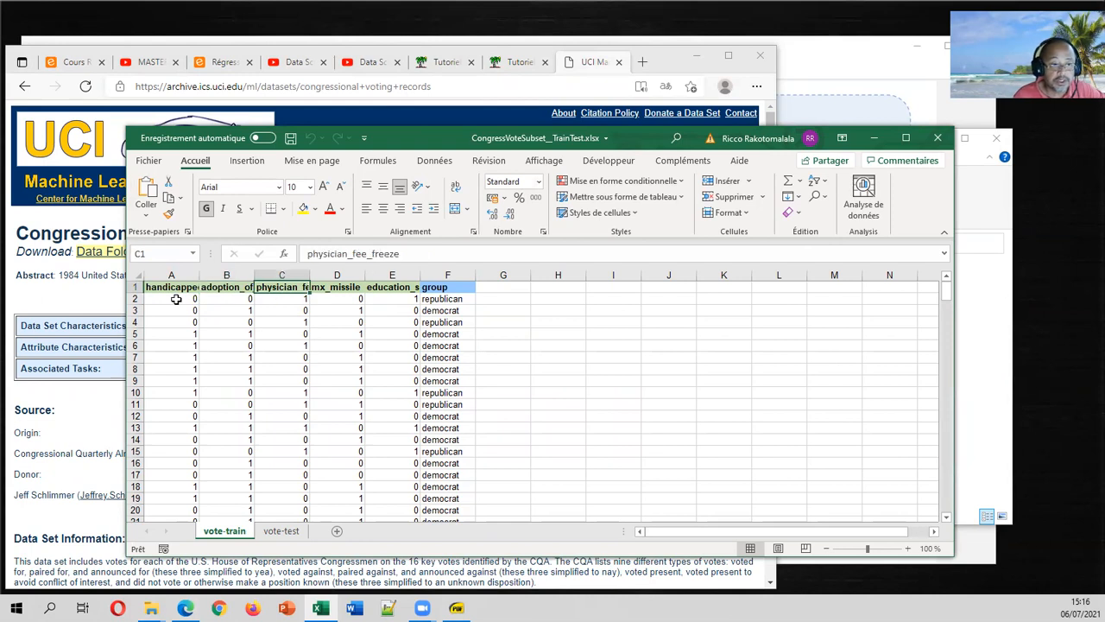
key(Right)
key(Right)
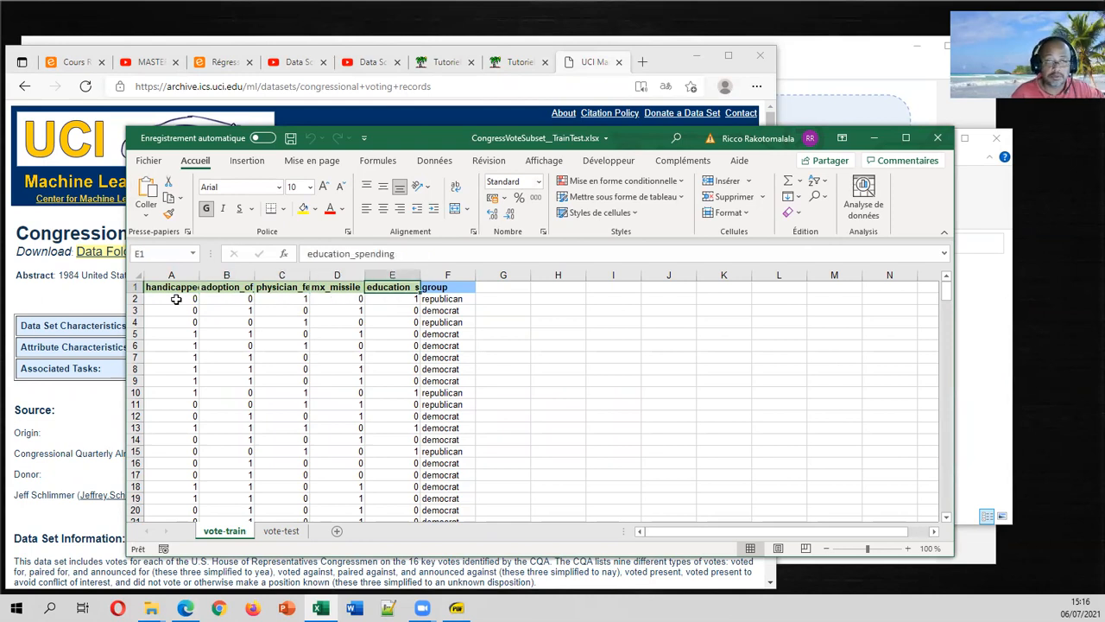
Step: Go through the first record of vote-train from its handicapped_infants value to its group value
key(Return)
key(Left)
key(Left)
key(Left)
key(Left)
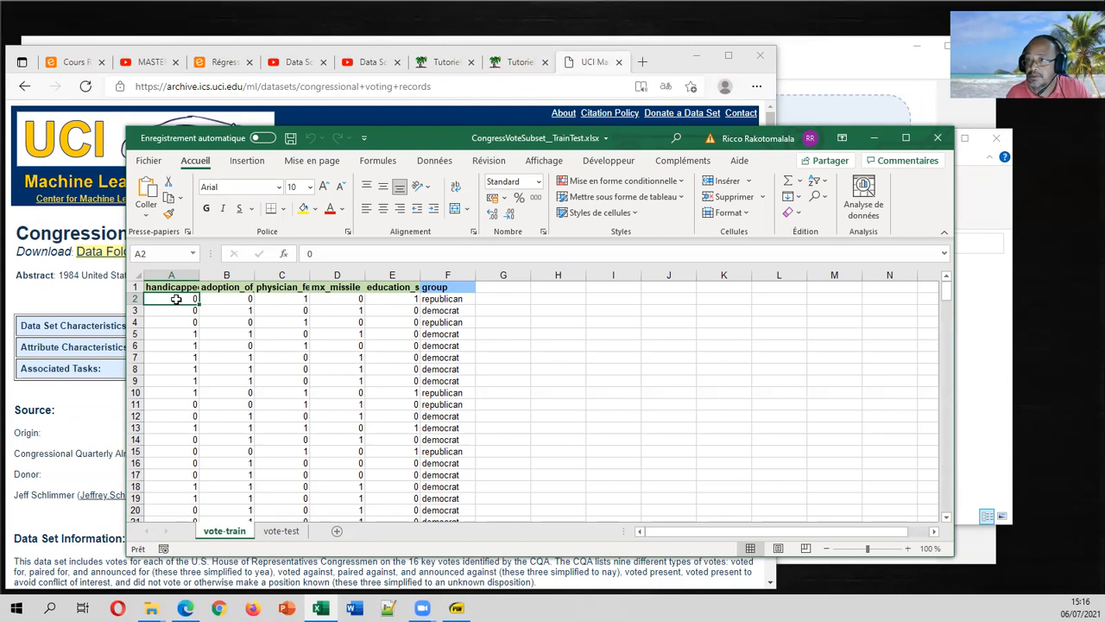
key(Right)
key(Right)
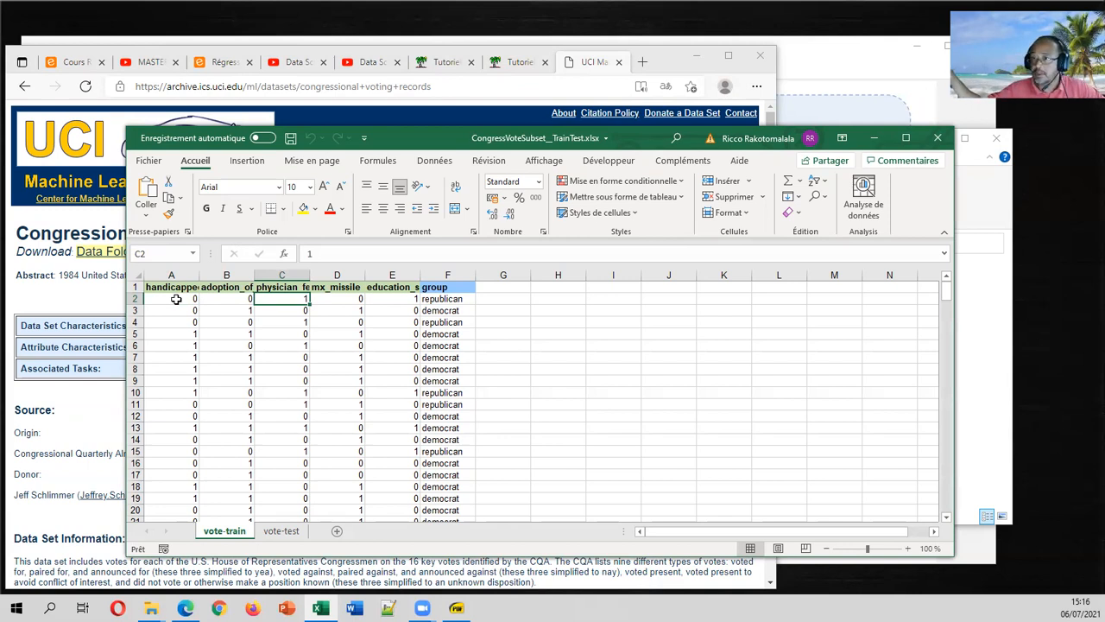
key(Right)
key(Right)
key(Right)
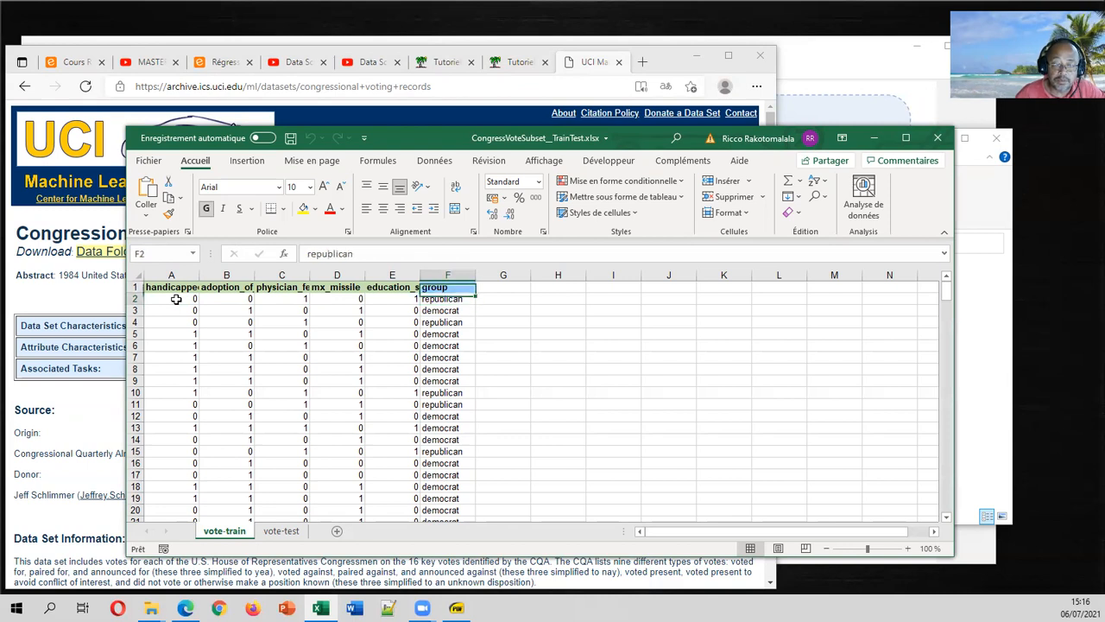
Step: Review the predictor headers again from handicapped_infants across to education_spending
key(Left)
key(Left)
key(Left)
key(Left)
key(Left)
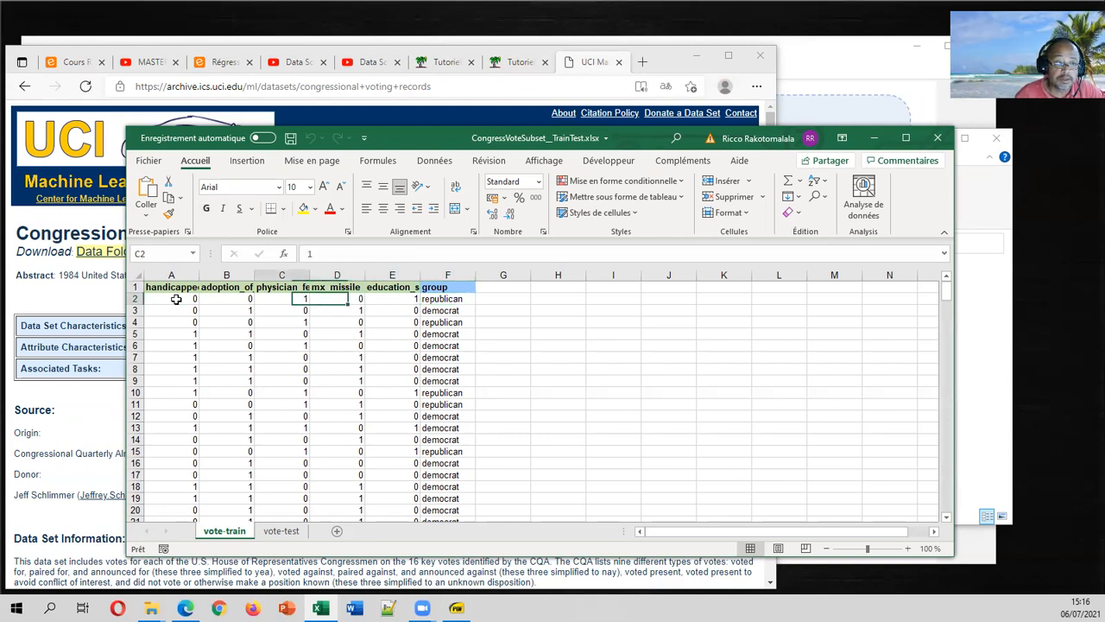
key(Up)
key(Right)
key(Right)
key(Right)
key(Right)
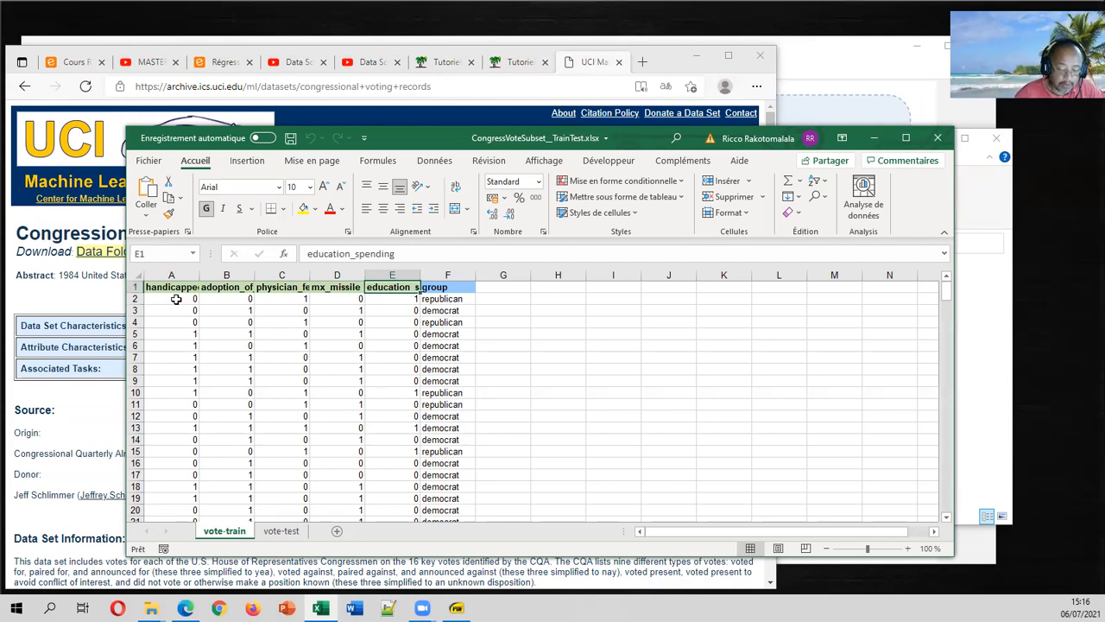
Step: Find the last row of the vote-train data and compare it with the training sample size in Schema_Analyse_Predictive_Tanagra.pdf
key(ctrl+Left)
key(ctrl+Down)
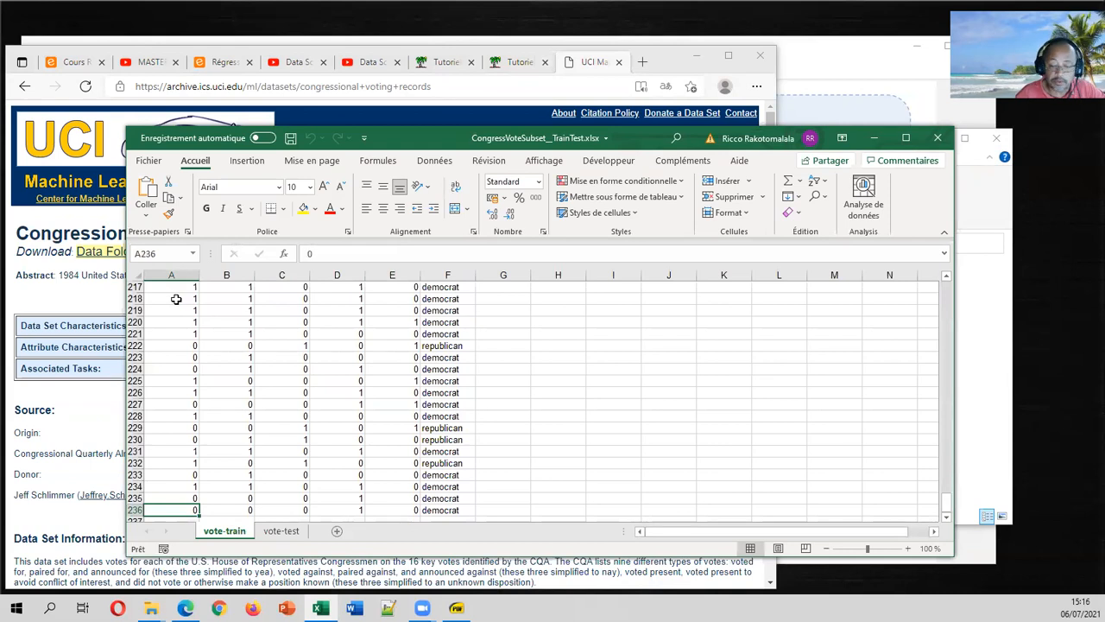
click(457, 609)
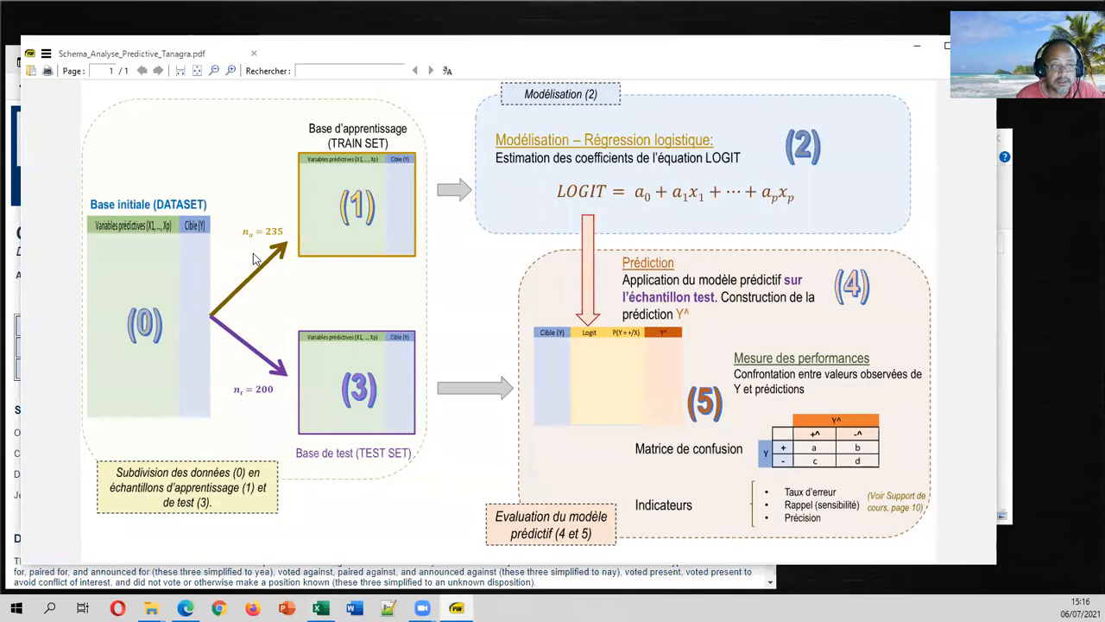
click(917, 45)
Step: Inspect the vote-test sheet from its first cell to its last row and return to its start
click(281, 531)
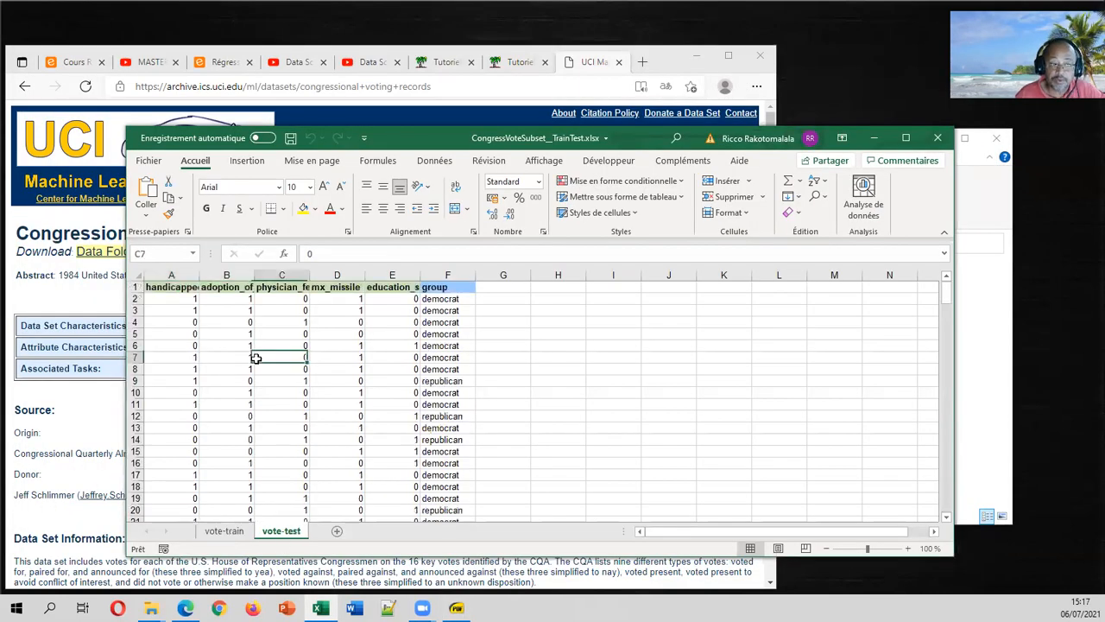
key(ctrl+Home)
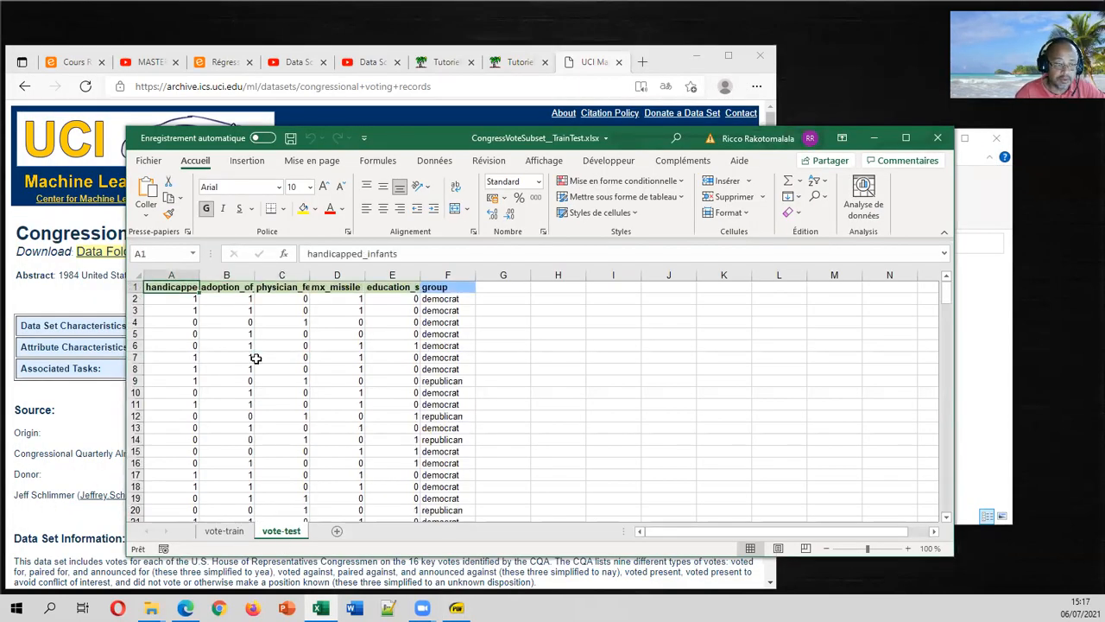
key(ctrl+Down)
key(ctrl+Home)
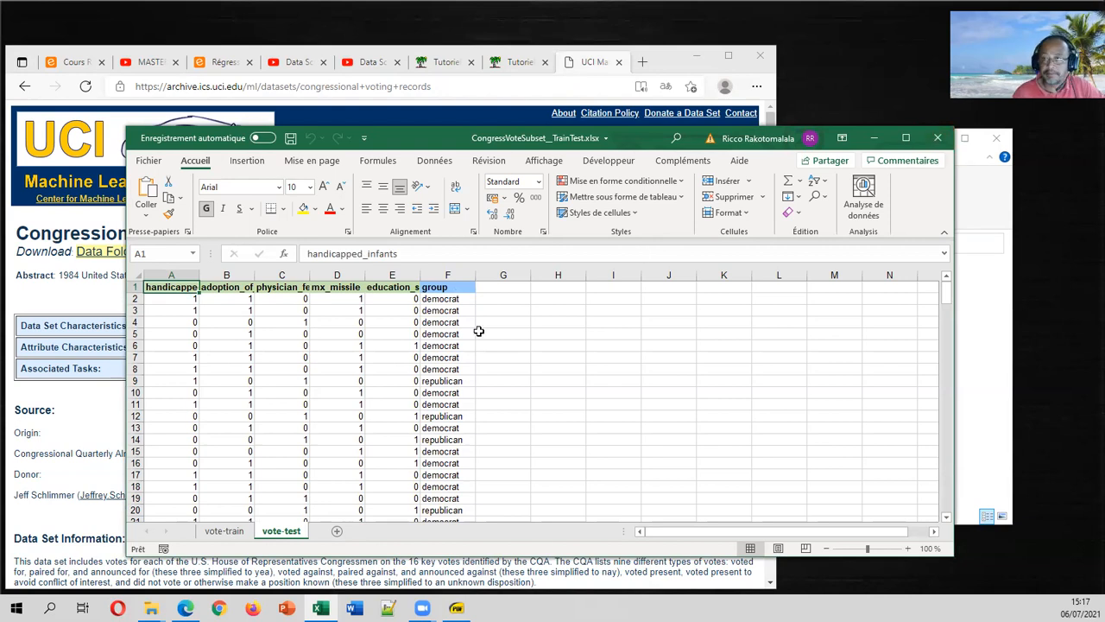
Step: Return to the first cell of the vote-train sheet and display the Tanagra add-in's commands
click(223, 532)
key(ctrl+Home)
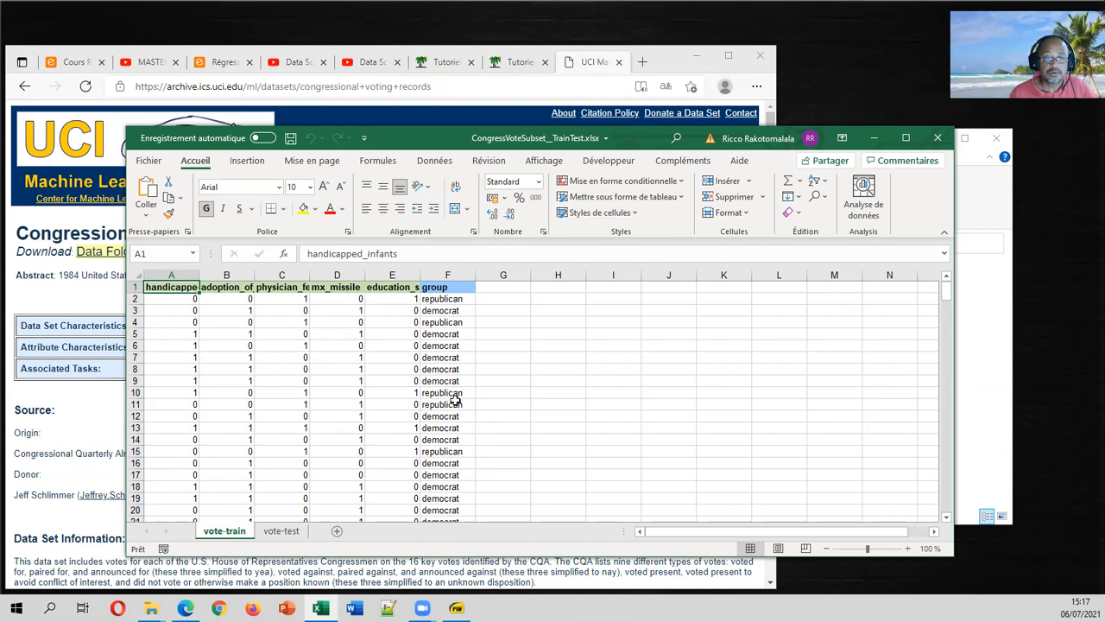
click(683, 160)
click(189, 200)
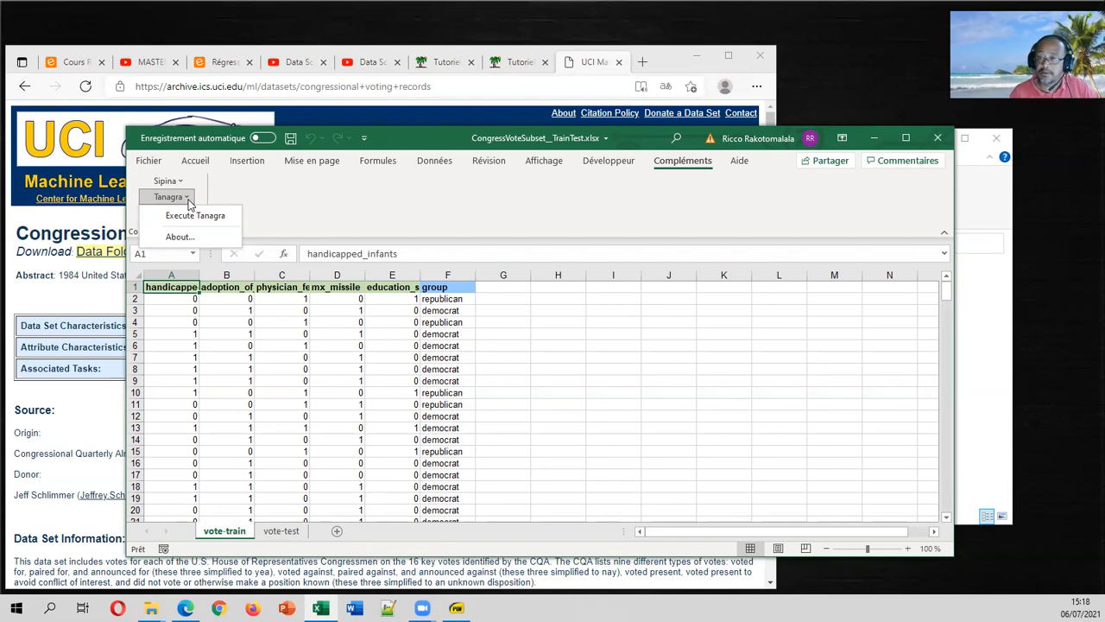
Step: Switch to Edge and show the YouTube tutorials on installing Tanagra in Excel and on regression
click(89, 345)
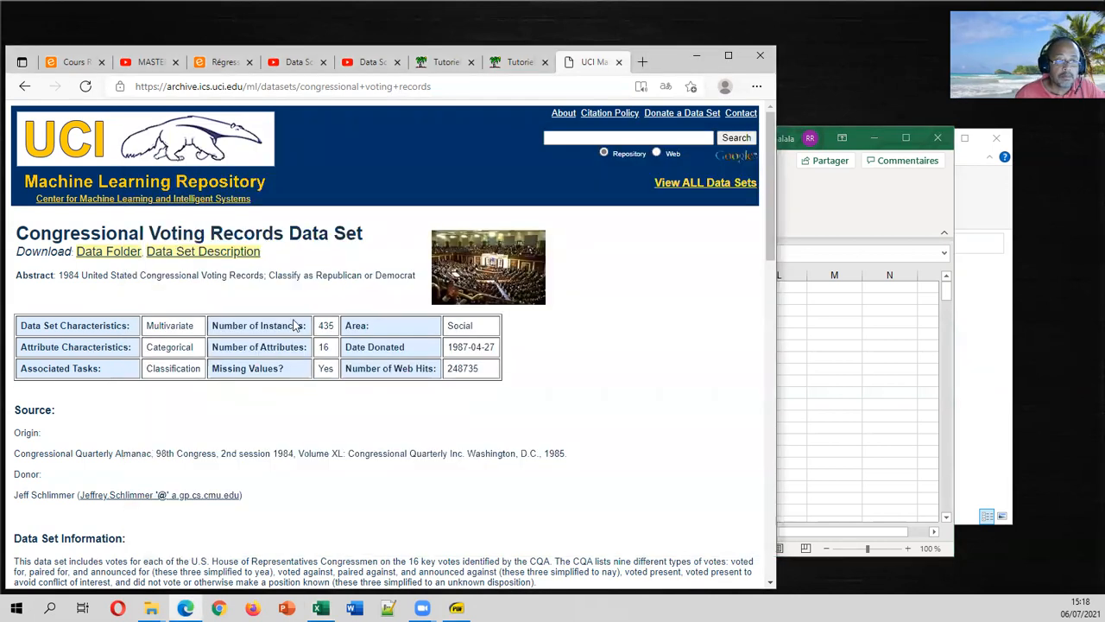
click(292, 67)
click(367, 69)
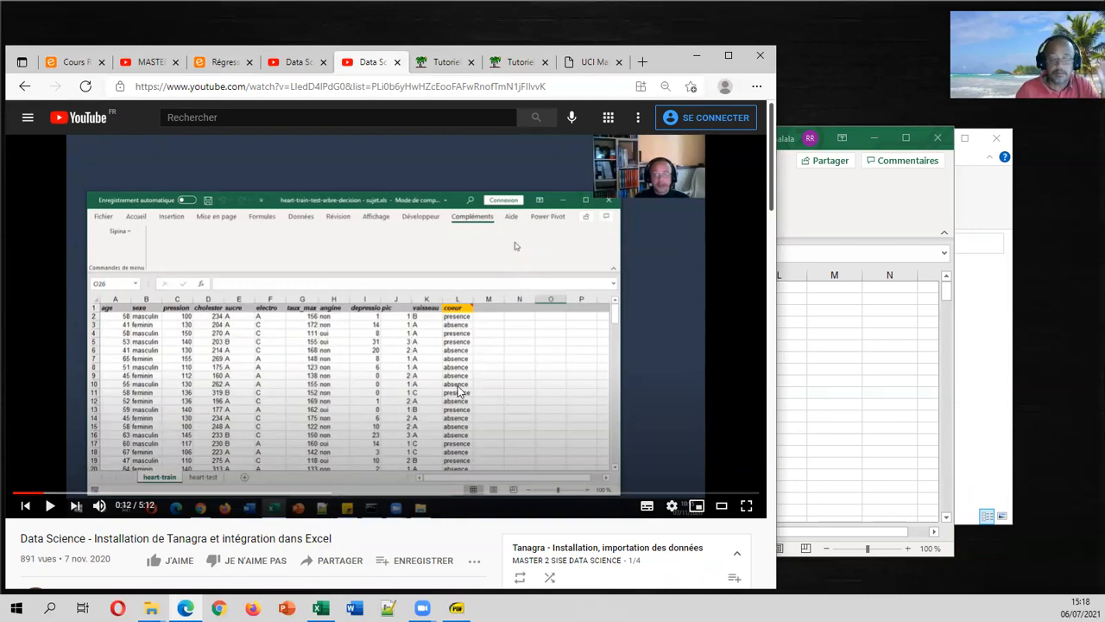
click(294, 70)
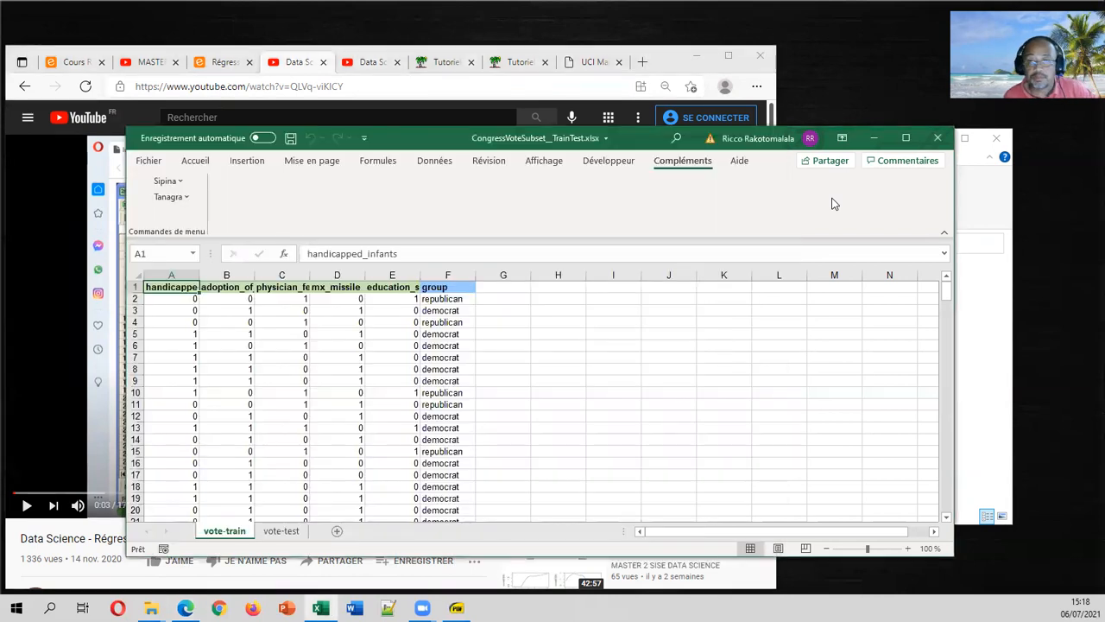
Step: Compare the predictor headers A1:E1 of vote-train with the analysis steps in the PDF diagram
click(360, 313)
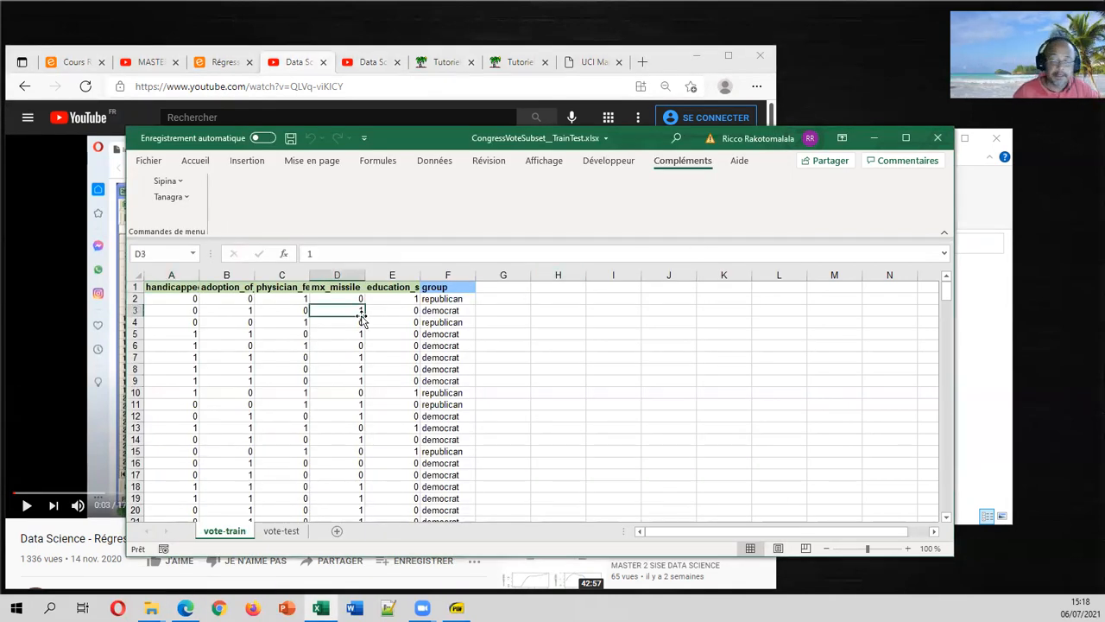
click(456, 608)
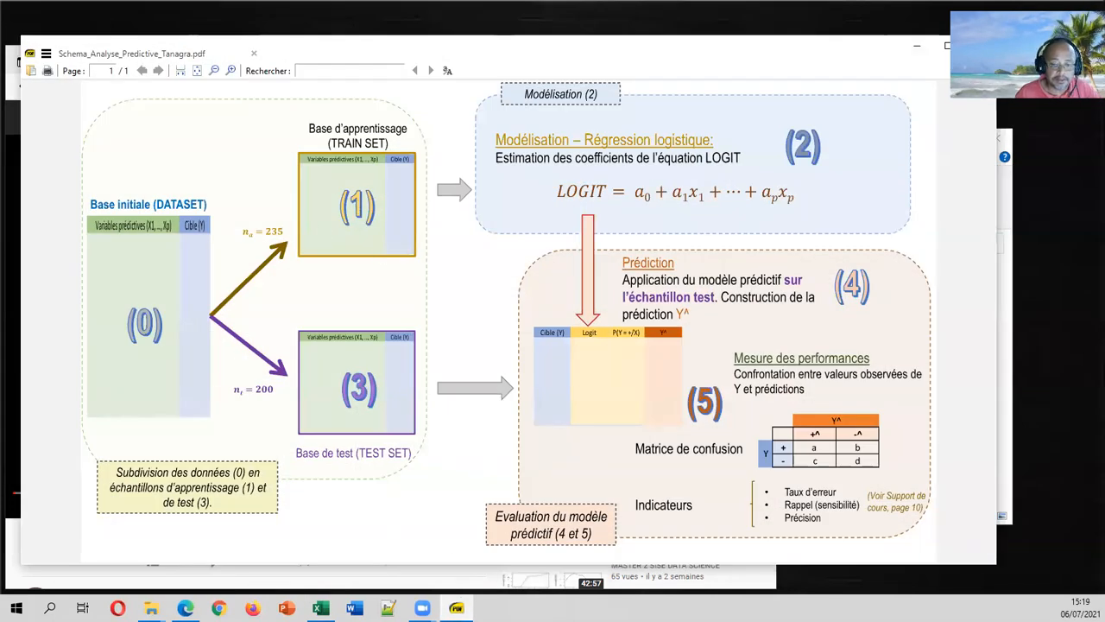
click(320, 608)
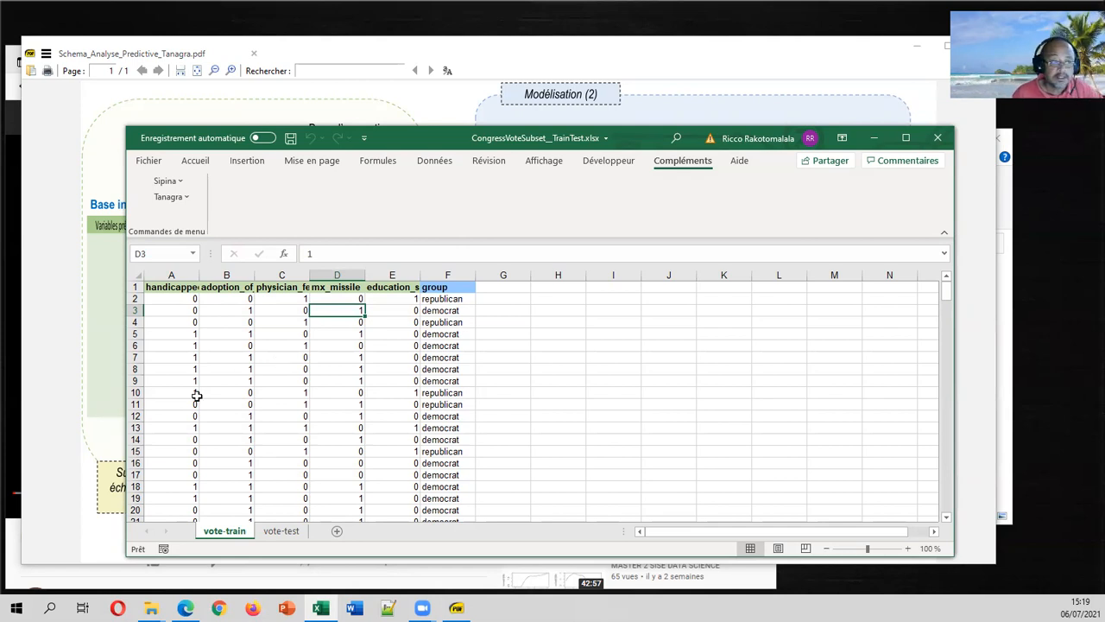
drag(185, 292, 395, 283)
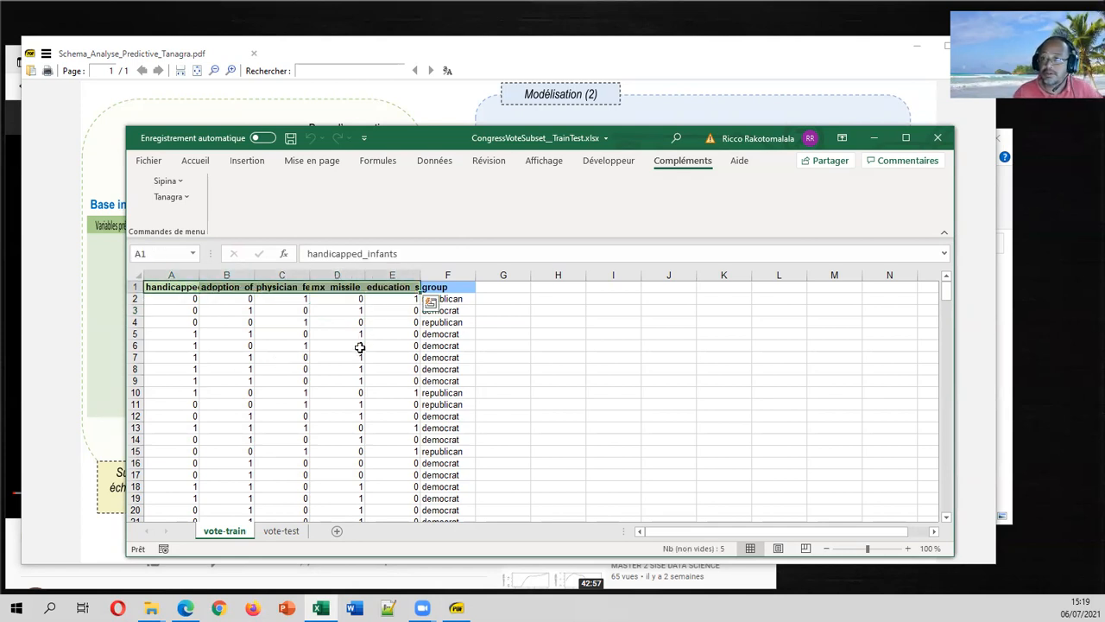
click(360, 347)
click(84, 380)
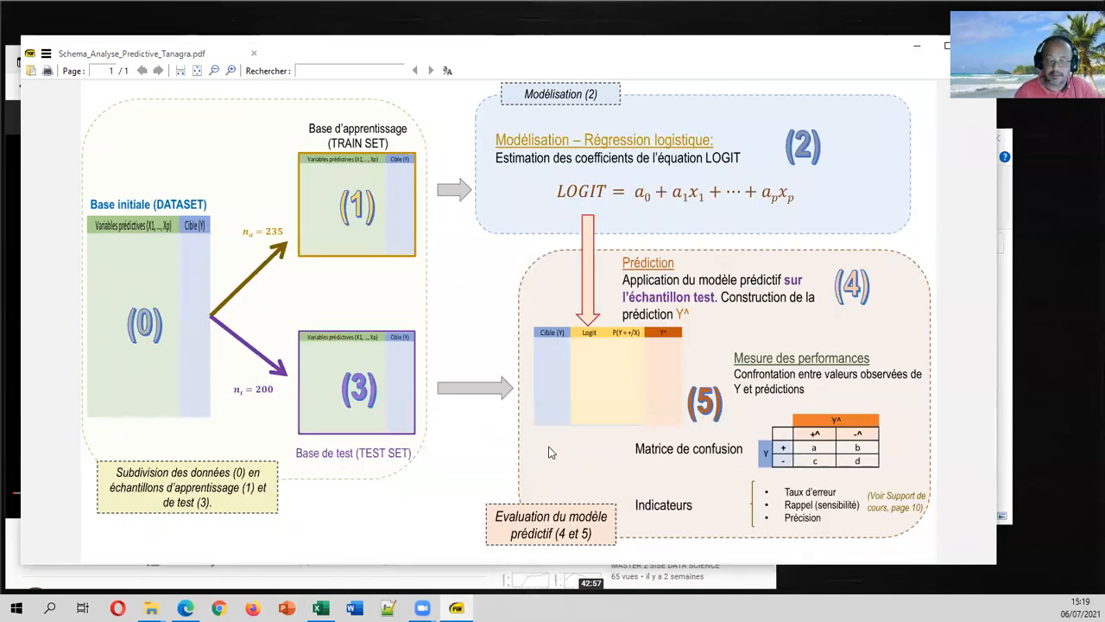
click(388, 608)
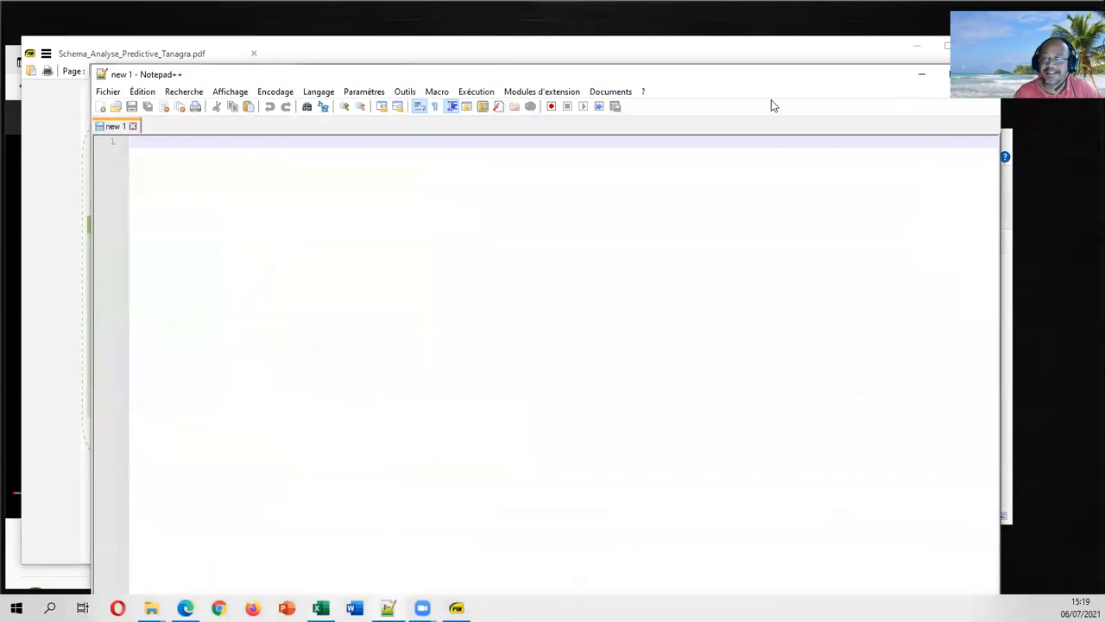
key(alt+F4)
Step: Back in Excel, select the whole vote-train data range A1:F236 and execute the Tanagra add-in on it
click(328, 603)
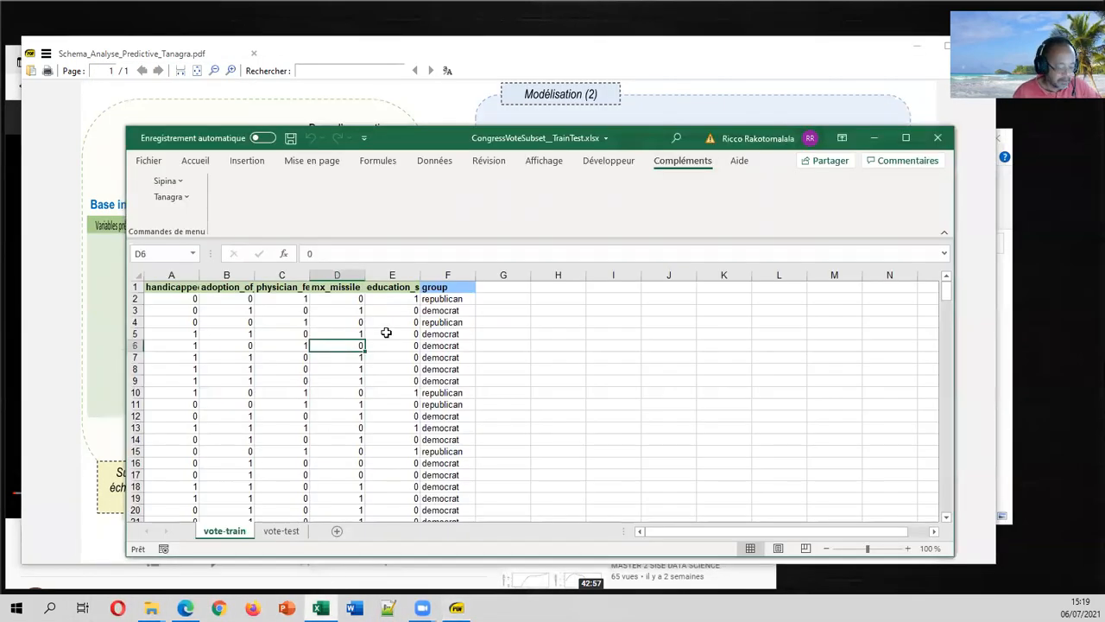
key(ctrl+a)
mouse_move(948, 292)
mouse_down()
mouse_move(959, 515)
mouse_move(948, 501)
mouse_move(947, 287)
mouse_up()
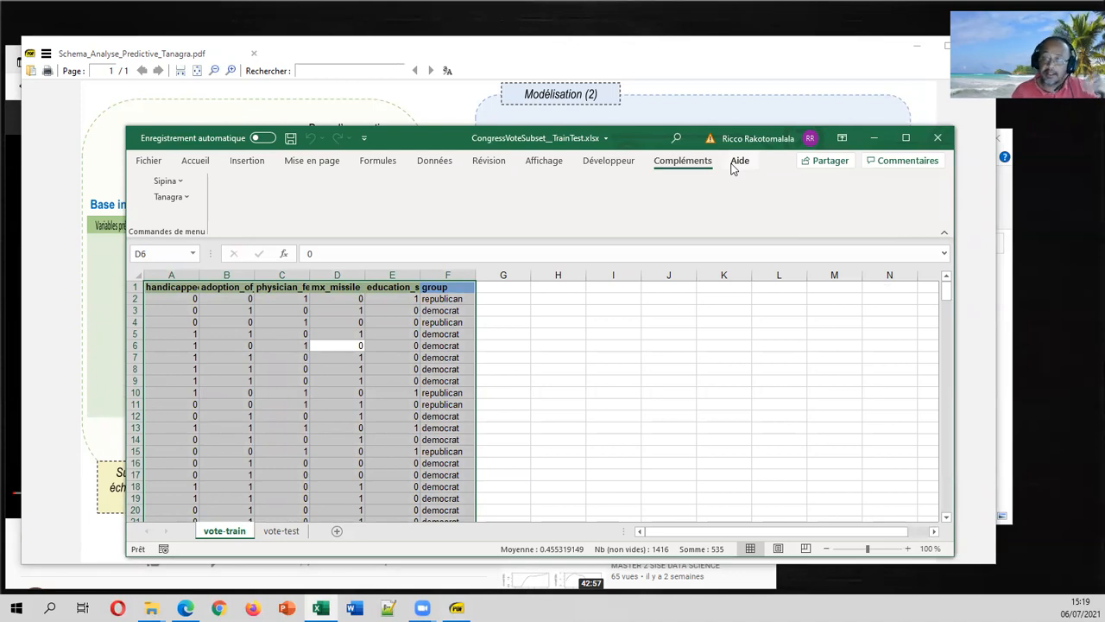
click(166, 199)
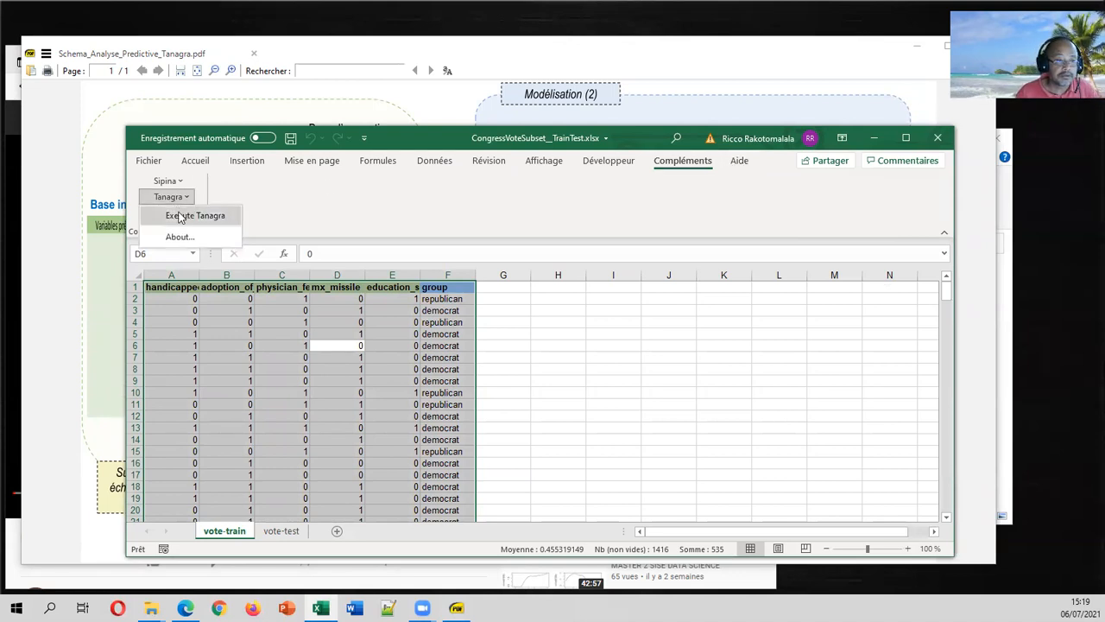
click(182, 216)
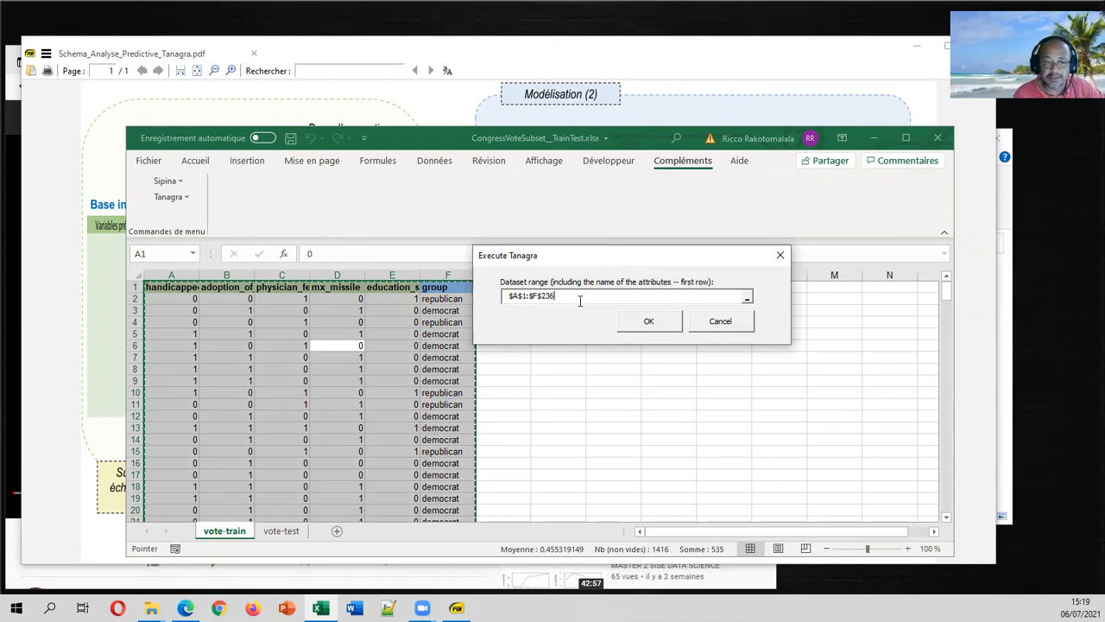
Step: Confirm the range A1:F236 to send it to Tanagra and review the imported dataset's attributes and categories
click(659, 322)
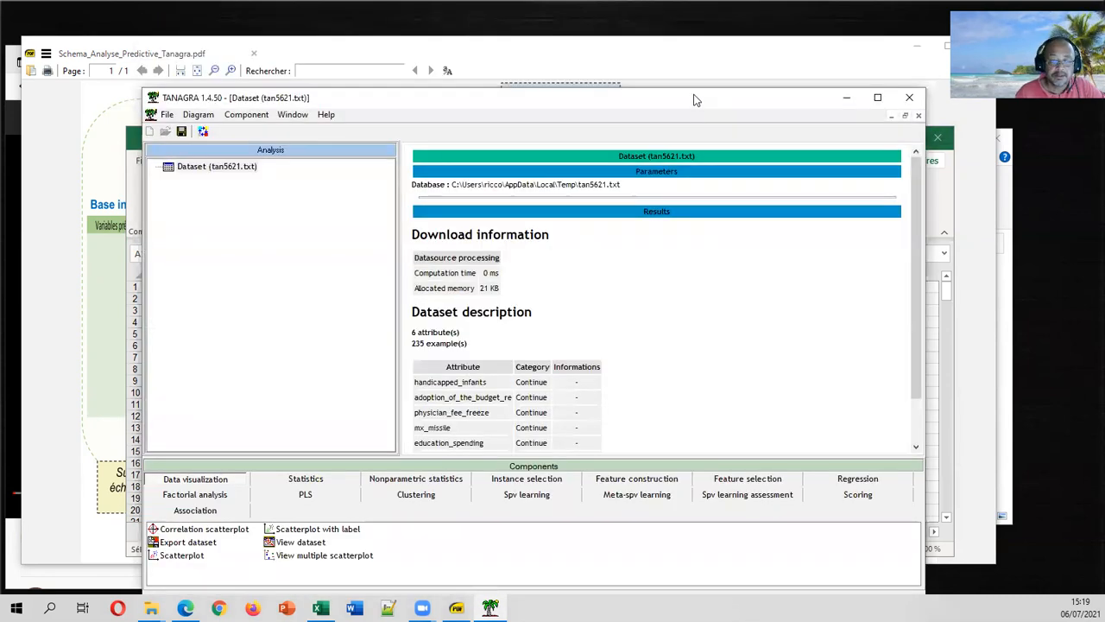
drag(696, 100, 689, 62)
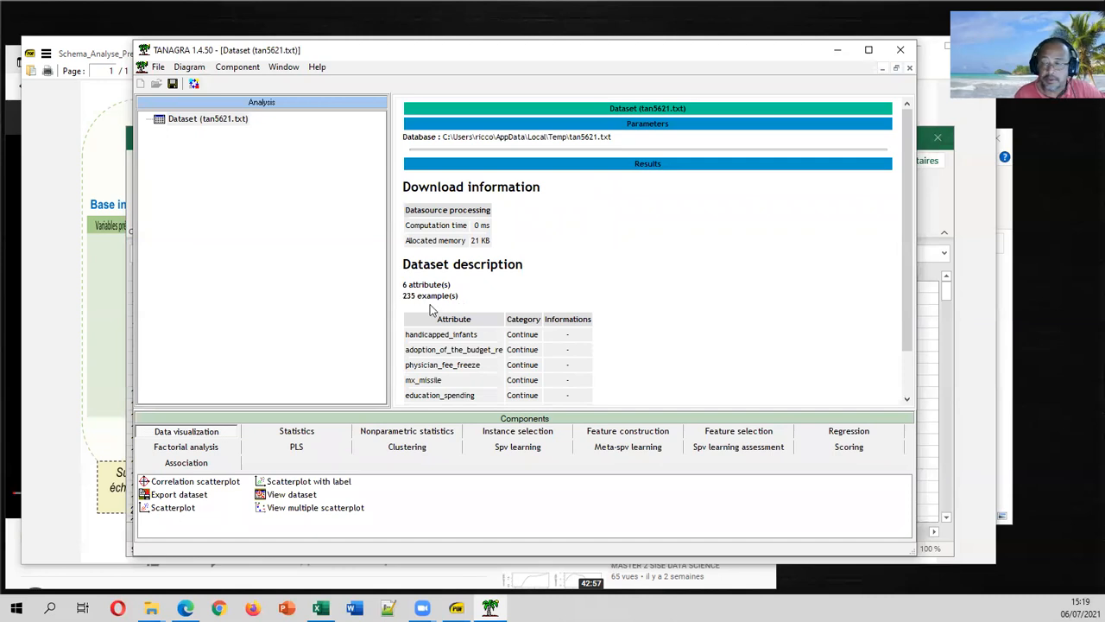
scroll(654, 301, down, 2)
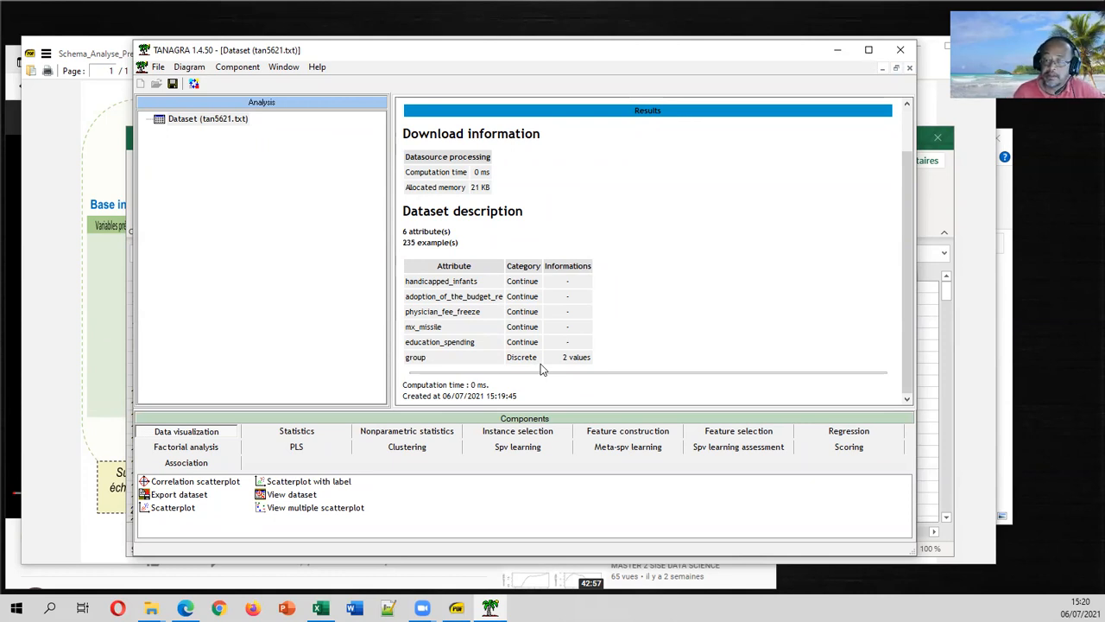
Step: Switch to Excel, cancel the copy mode and deselect the vote-train data range, and return to Tanagra
click(928, 207)
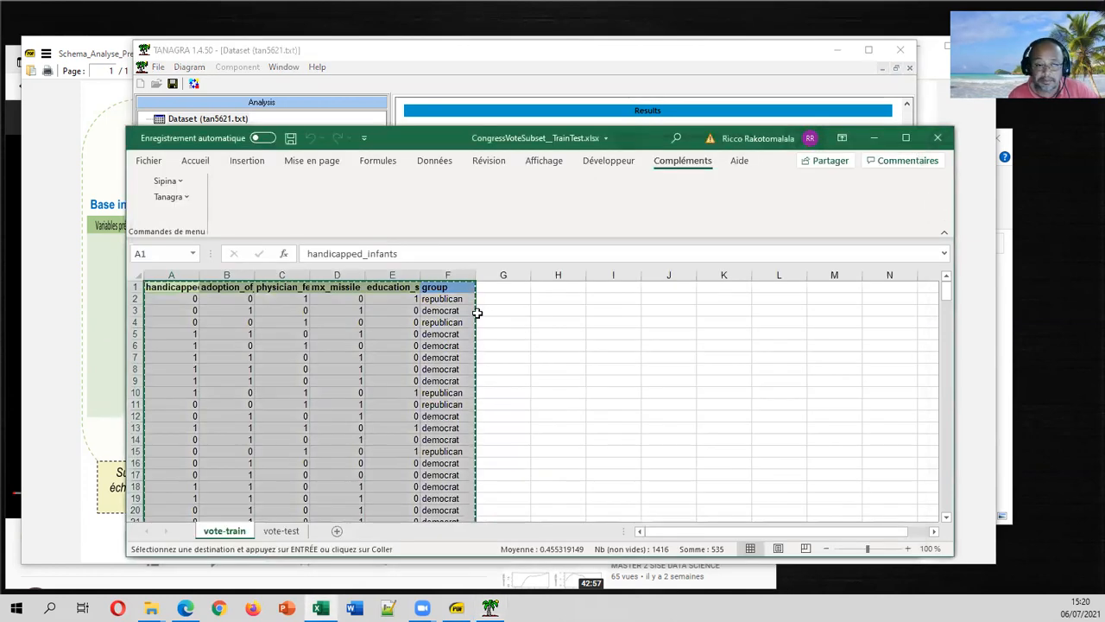
click(533, 322)
key(Escape)
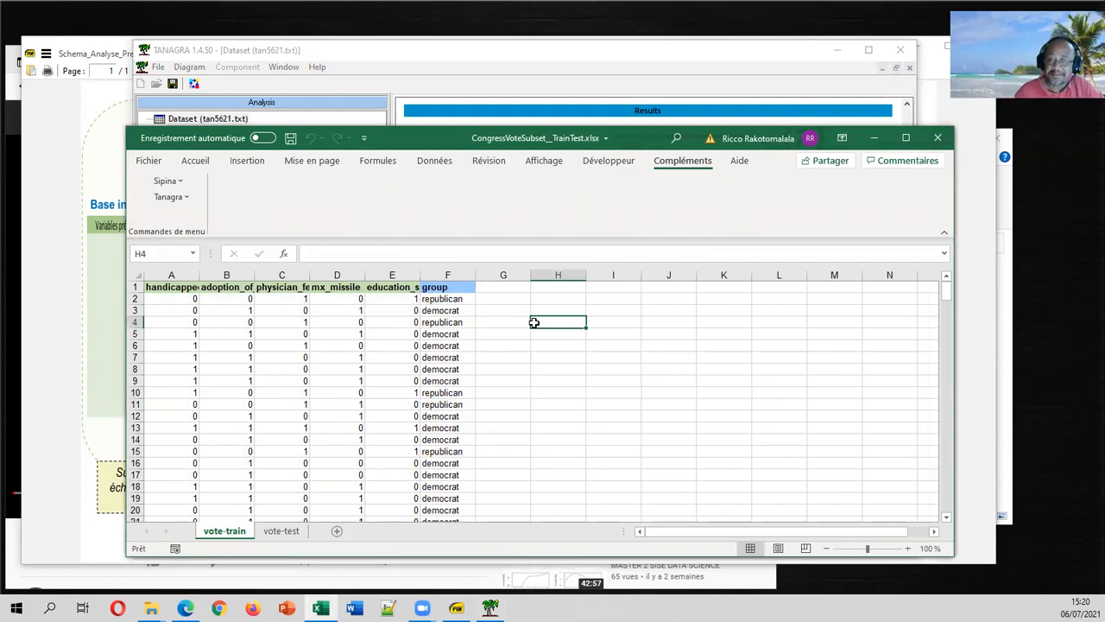
click(569, 52)
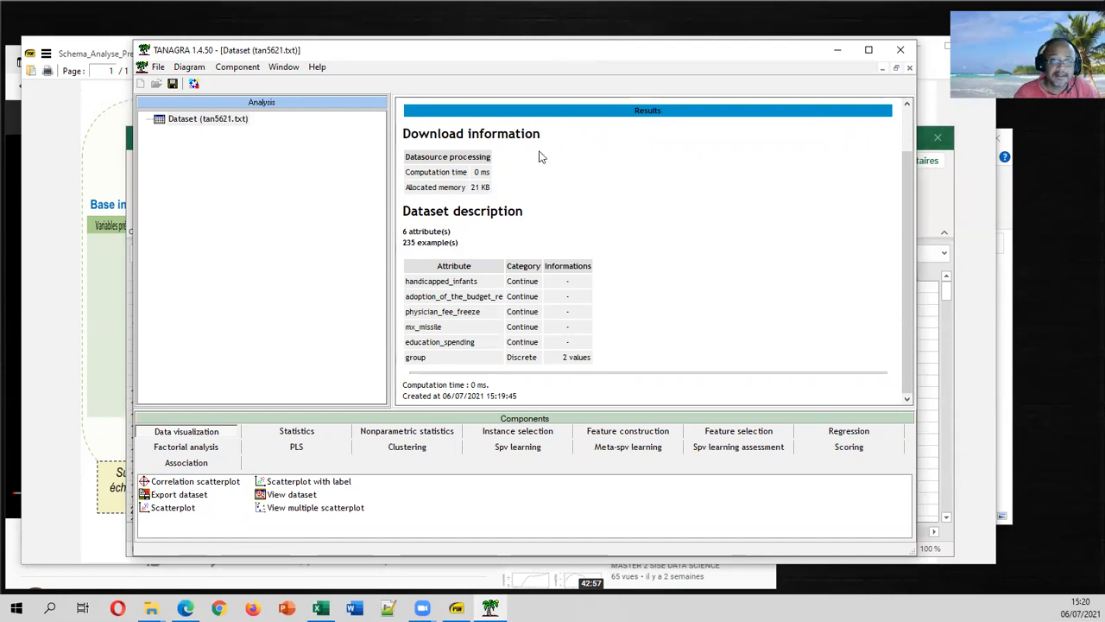
click(196, 85)
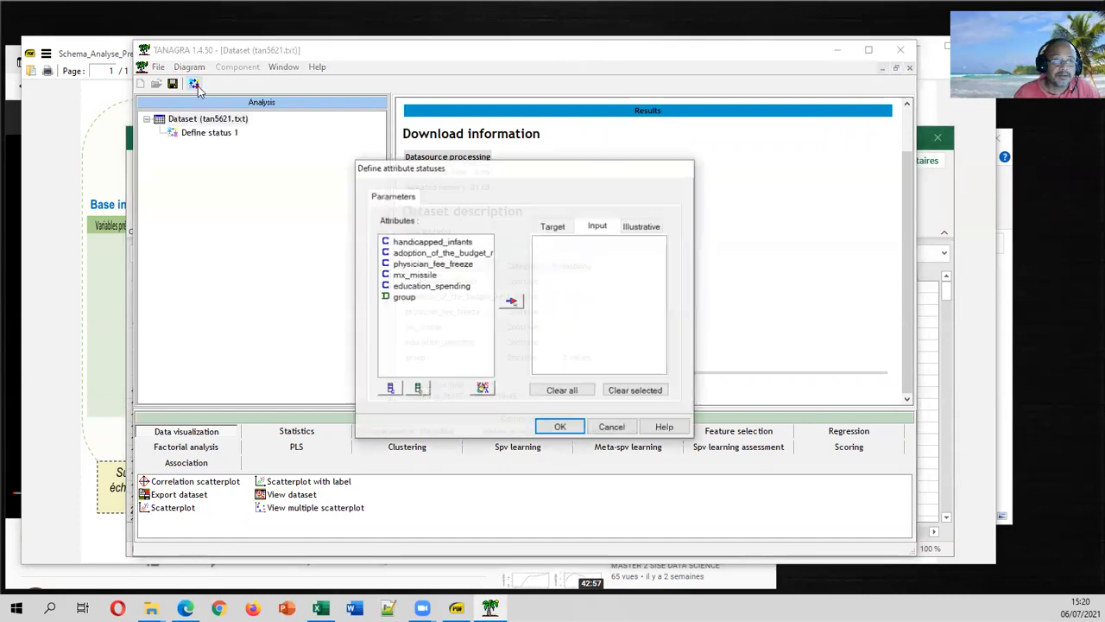
click(443, 244)
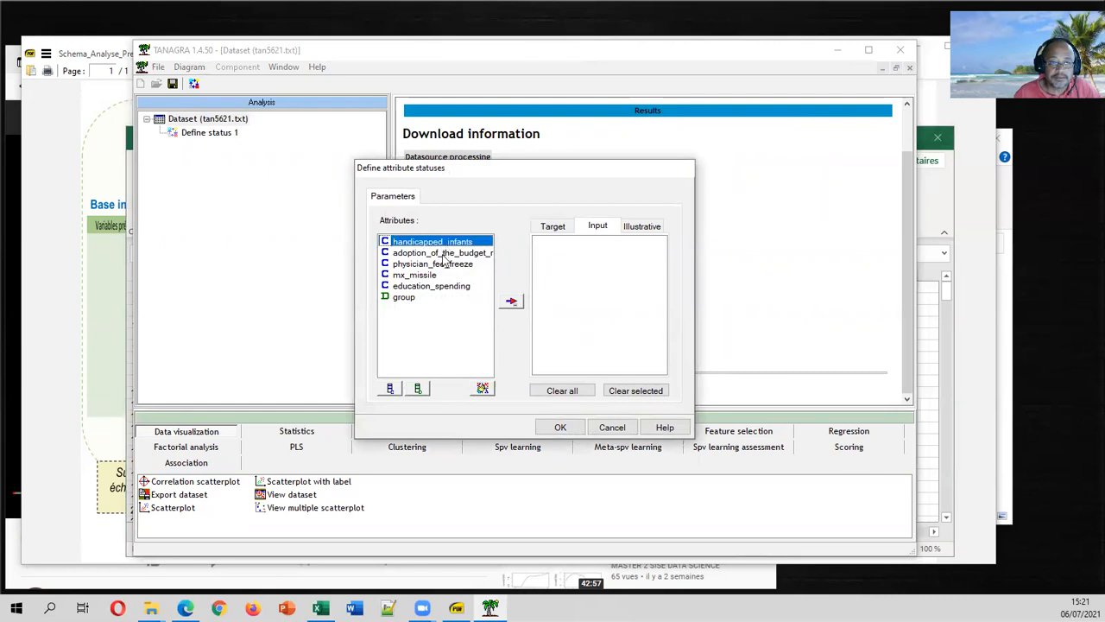
drag(446, 259, 446, 292)
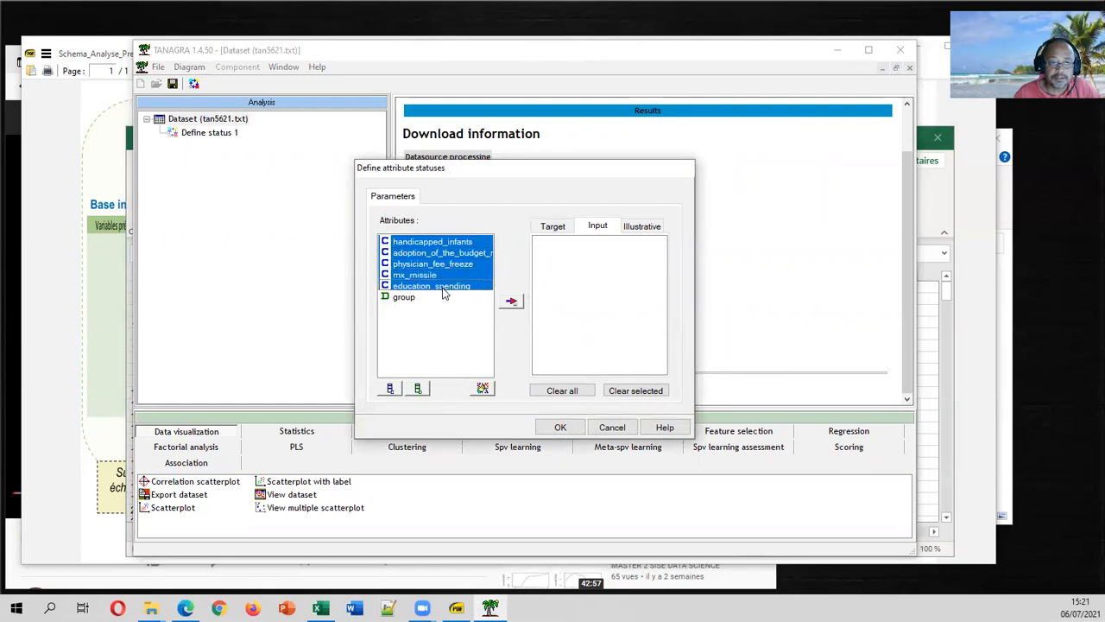
click(612, 428)
click(216, 134)
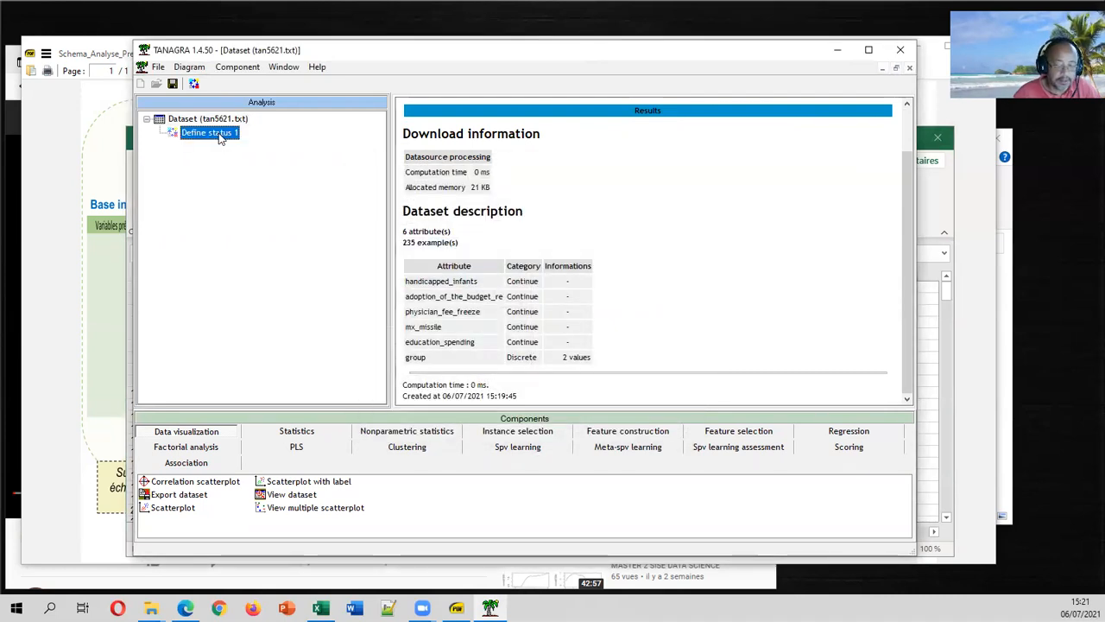
key(Delete)
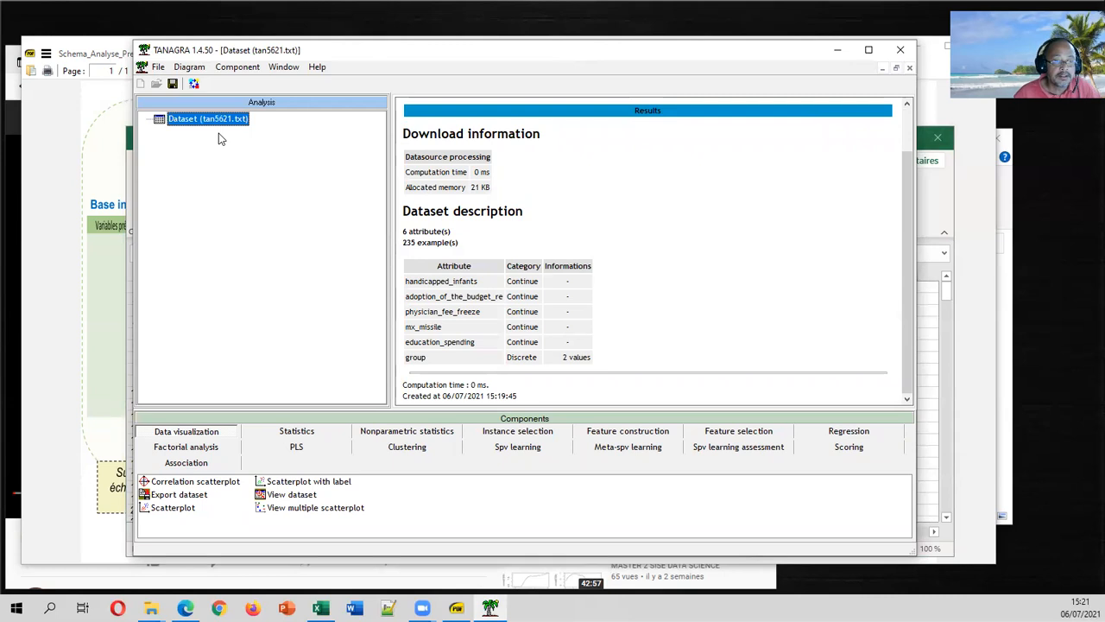
Step: Add a Define status component to the dataset and assign handicapped_infants through education_spending as Input attributes
click(196, 83)
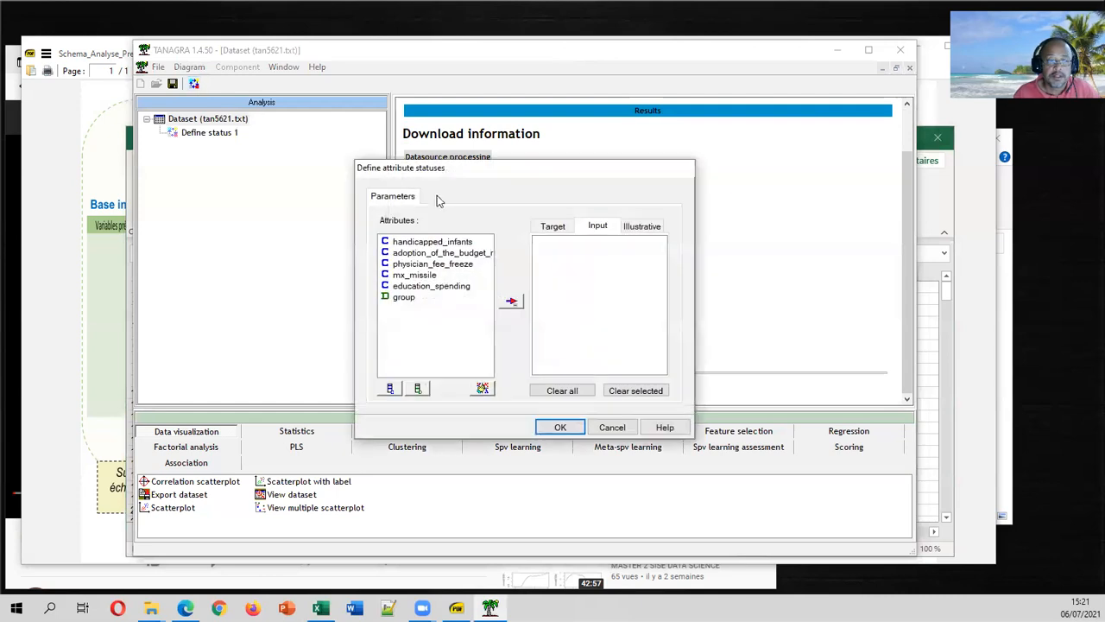
click(439, 243)
shift+click(440, 288)
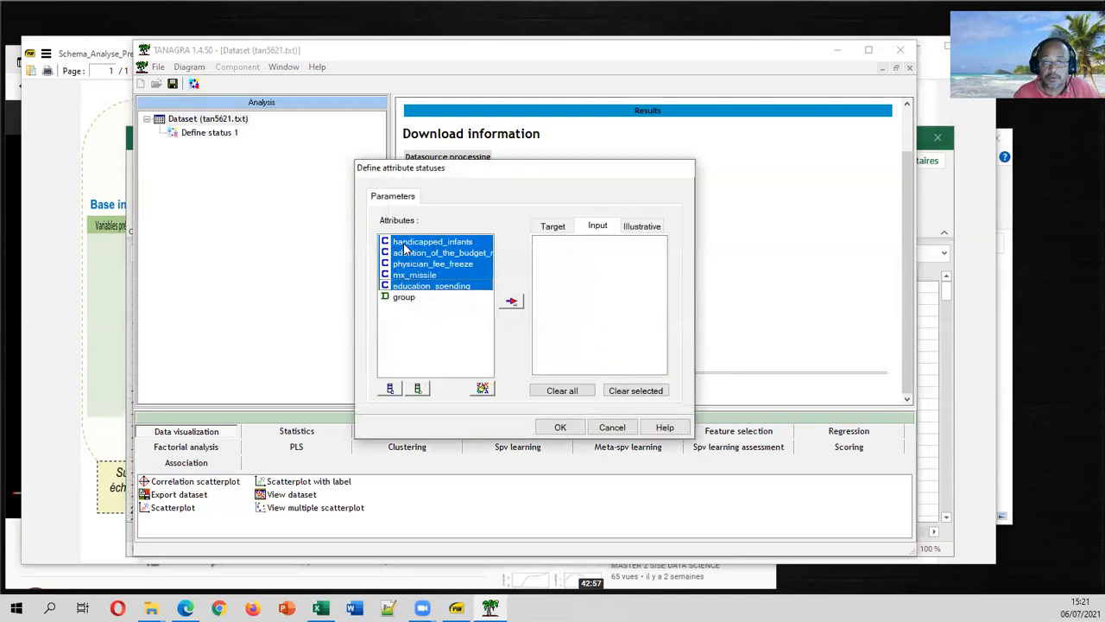
click(418, 264)
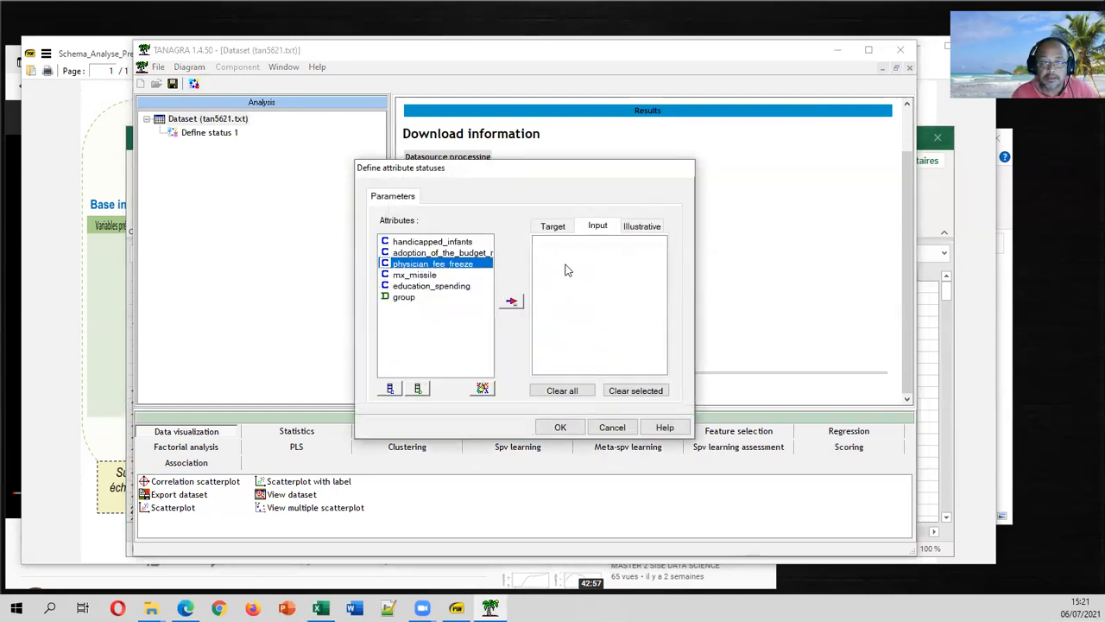
click(443, 243)
shift+click(437, 285)
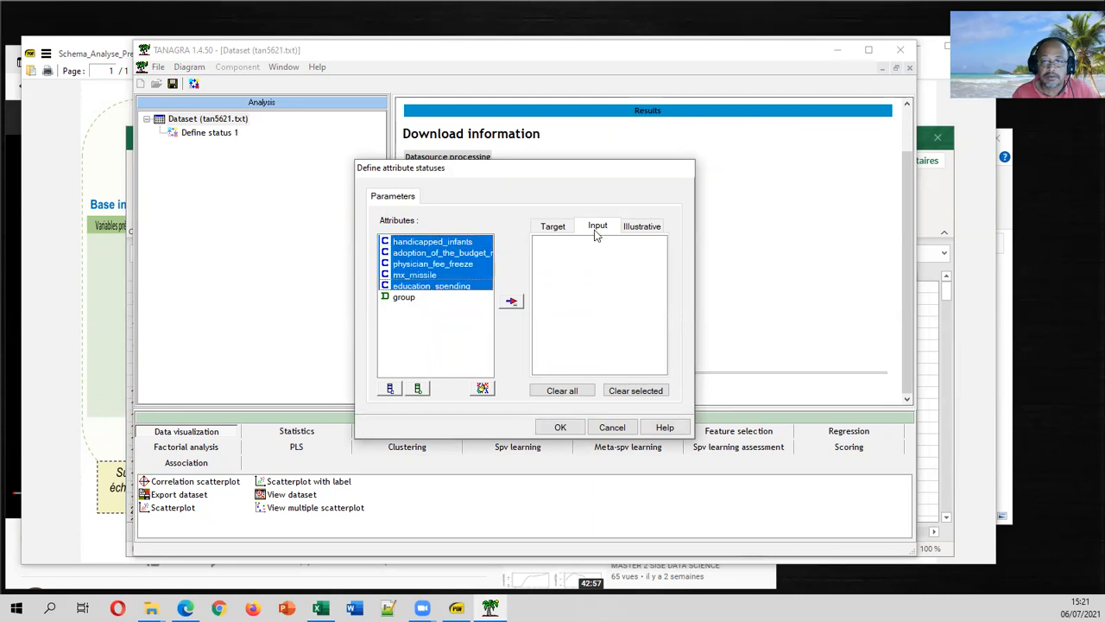
click(511, 302)
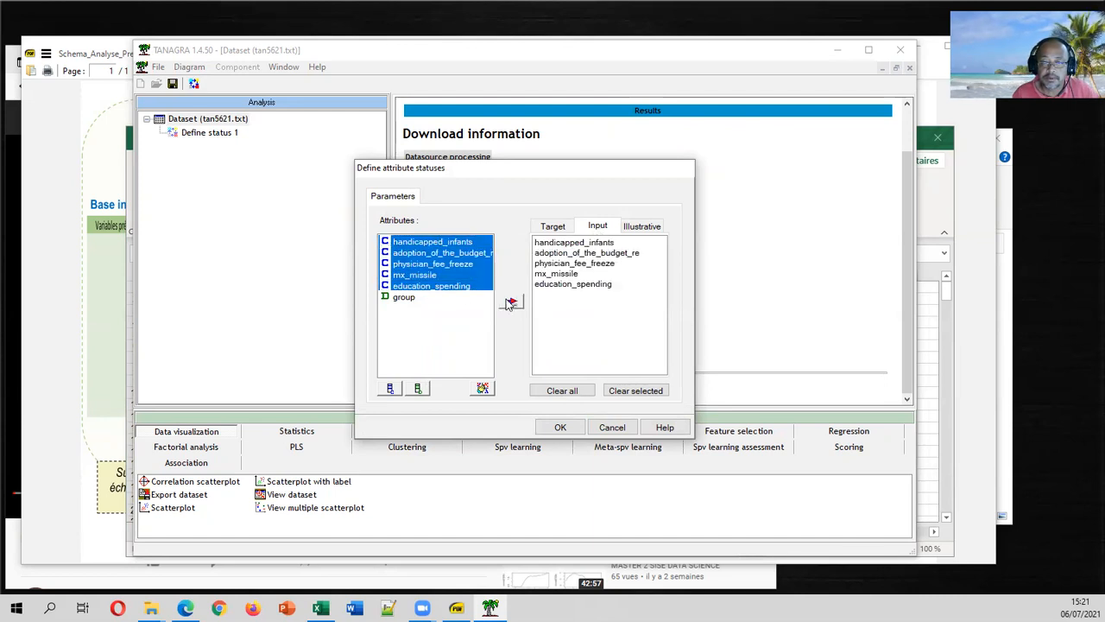
Step: Assign group as the Target attribute, confirm the attribute statuses and display the Define status 1 report
click(552, 227)
click(420, 286)
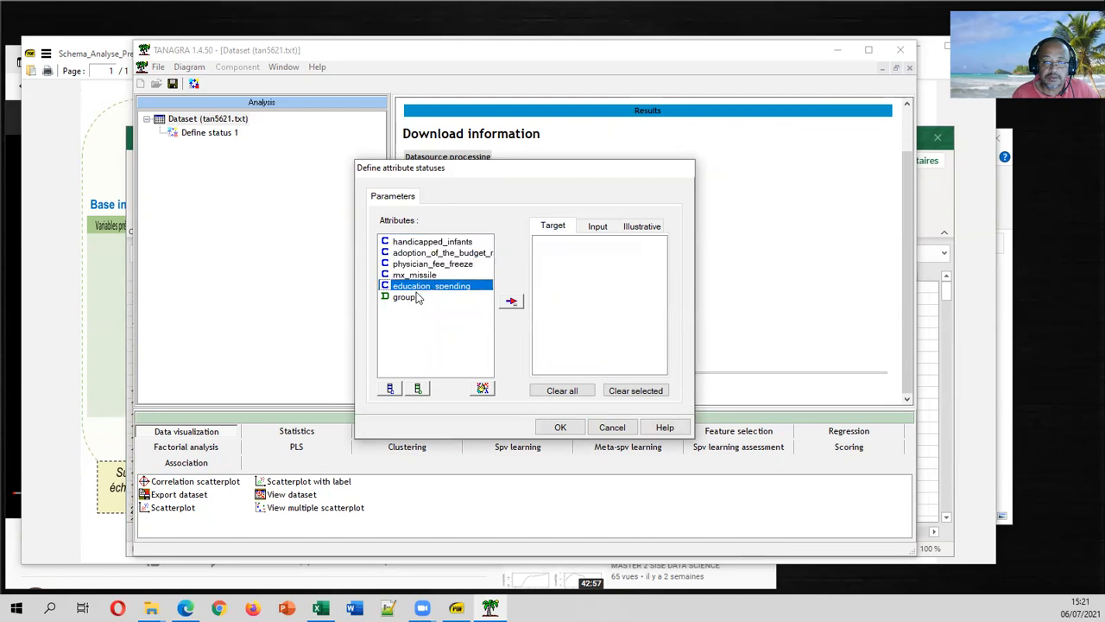
click(416, 297)
click(510, 302)
click(595, 228)
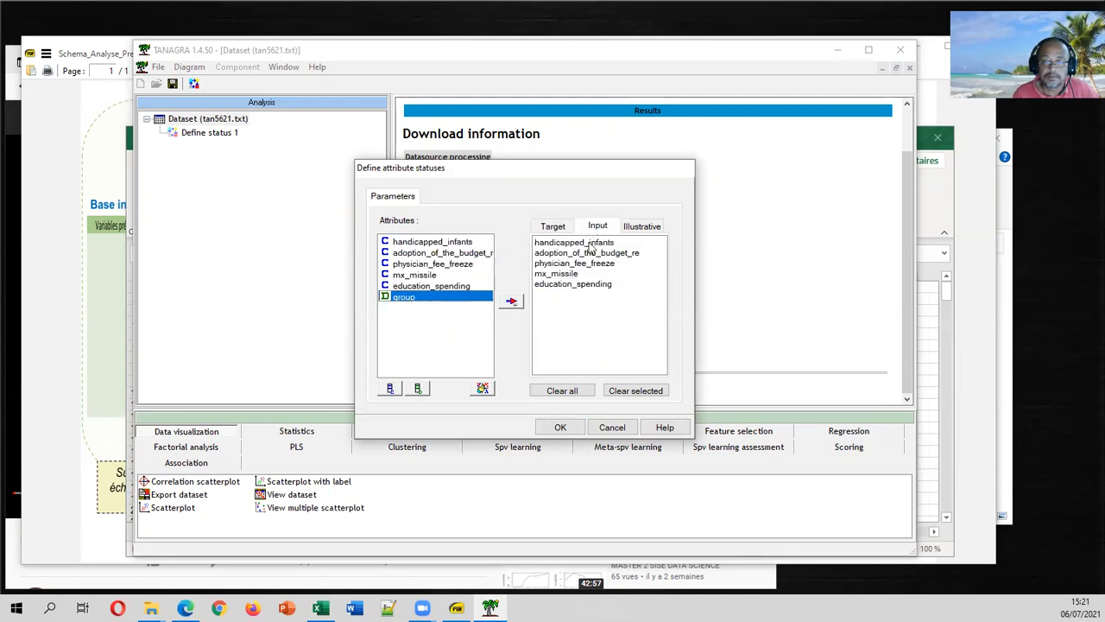
click(559, 428)
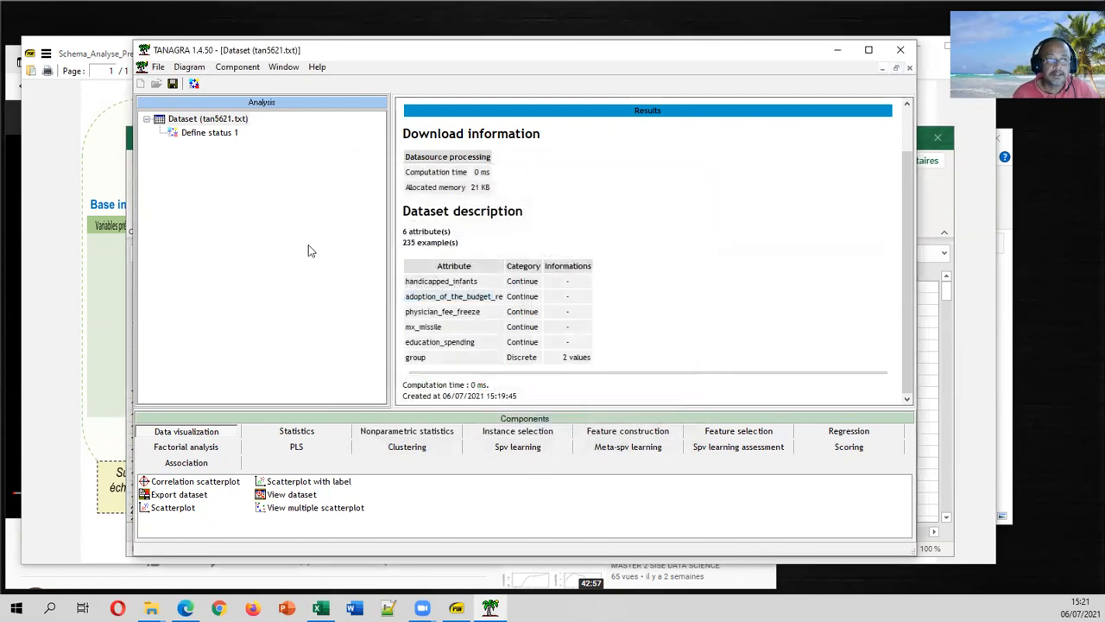
double_click(222, 139)
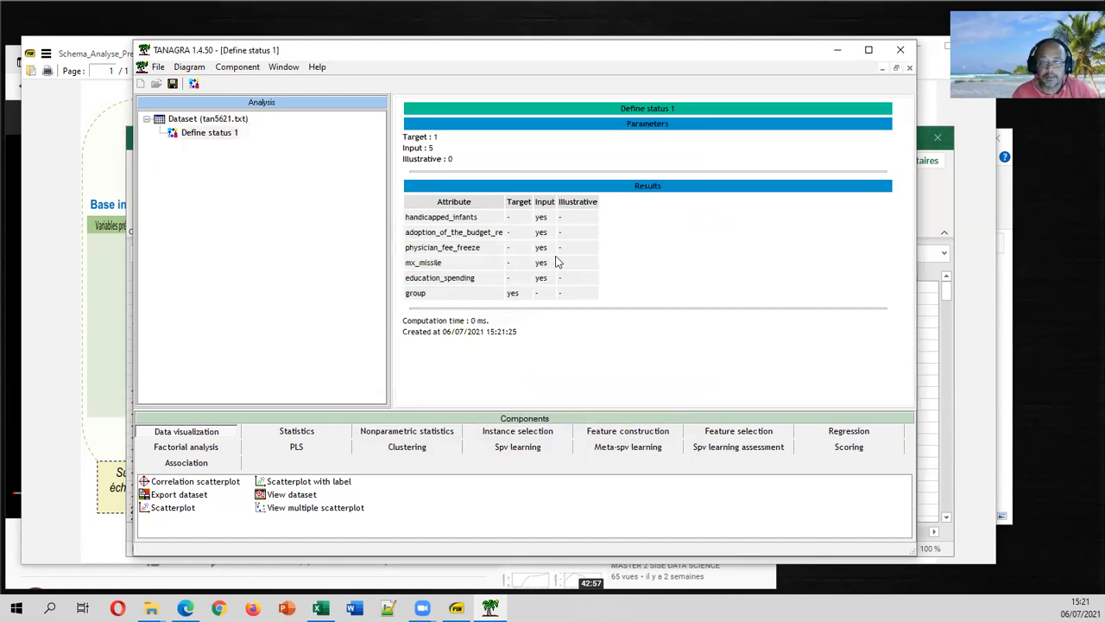
Step: Add a Binary logistic regression supervised learning component under Define status 1 and show its results
click(508, 449)
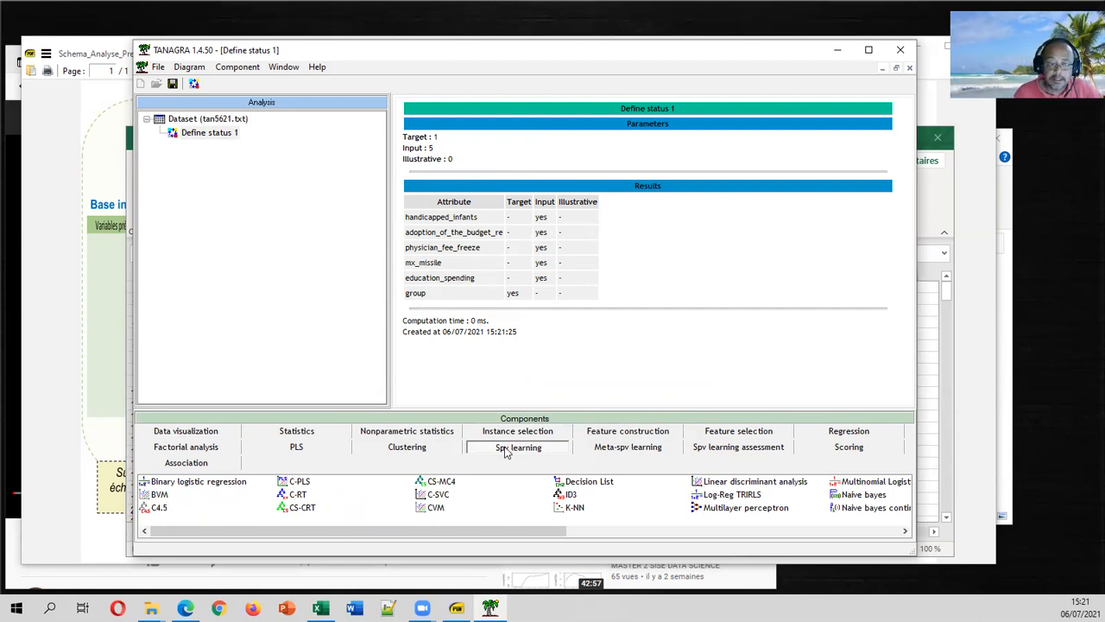
drag(218, 481, 210, 134)
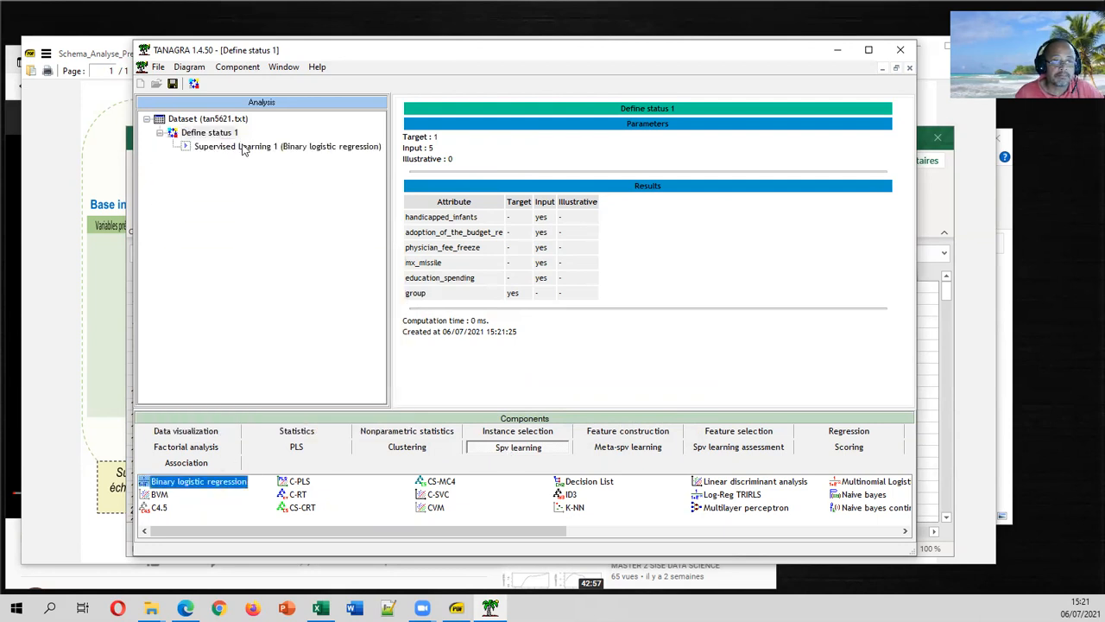
click(242, 152)
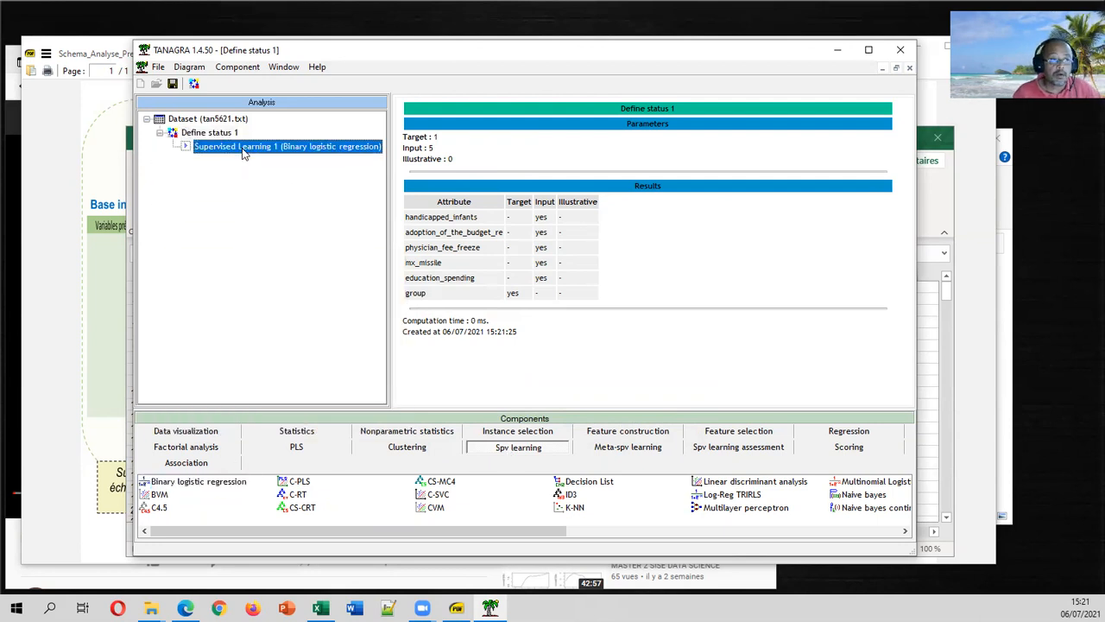
double_click(242, 150)
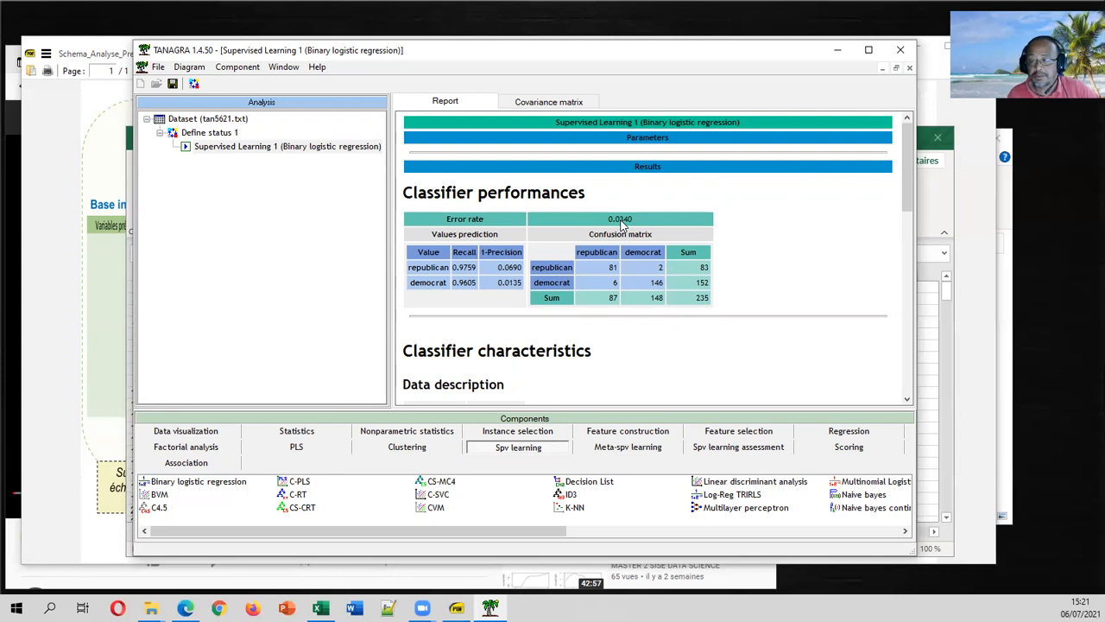
Step: Examine the regression report's fit statistics, positive value and coefficients, and relate them to the LOGIT equation in the PDF diagram
scroll(631, 251, down, 6)
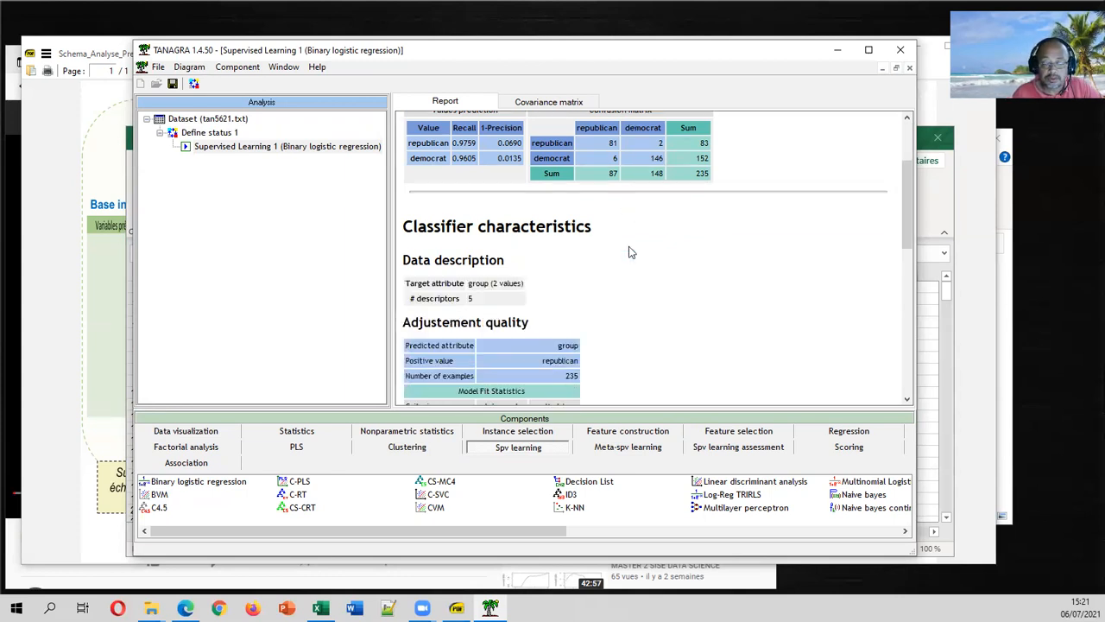
scroll(505, 240, down, 2)
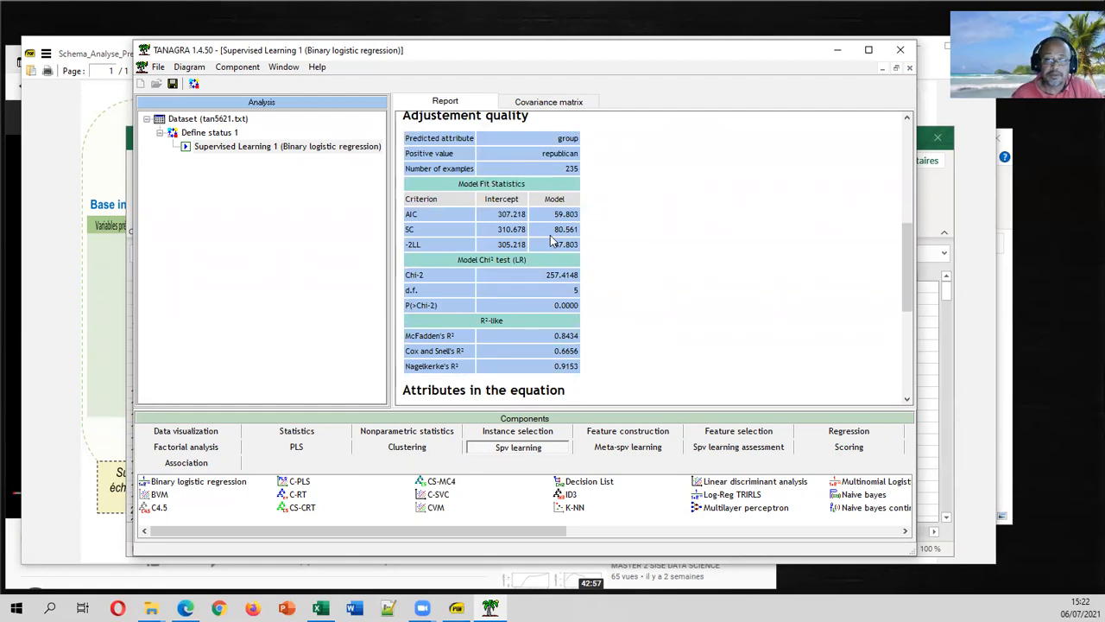
drag(573, 156, 406, 156)
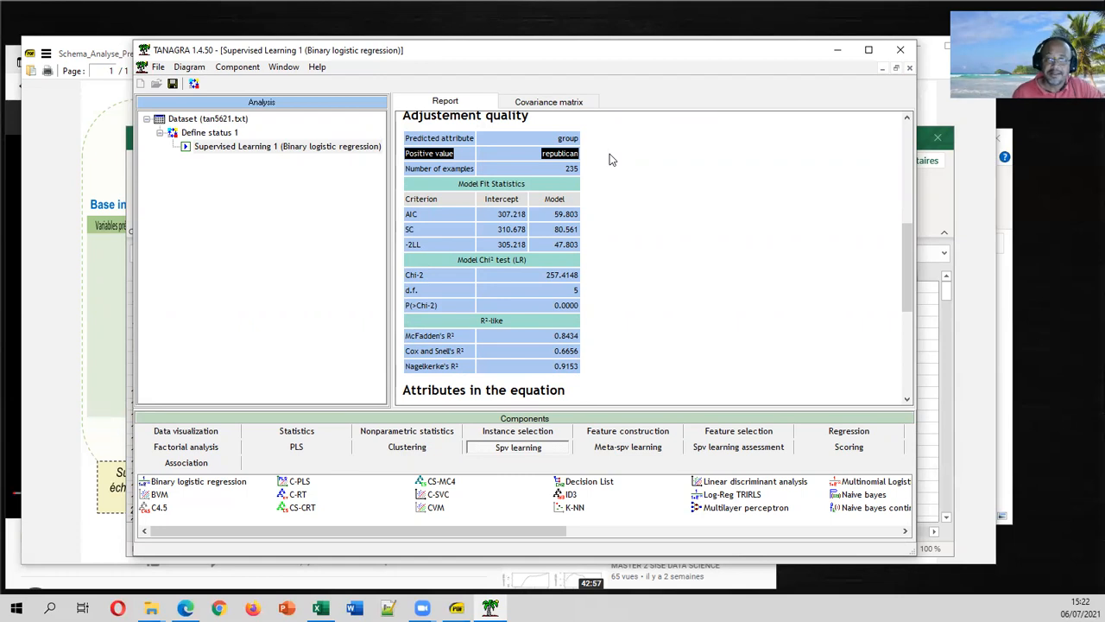
scroll(578, 204, down, 3)
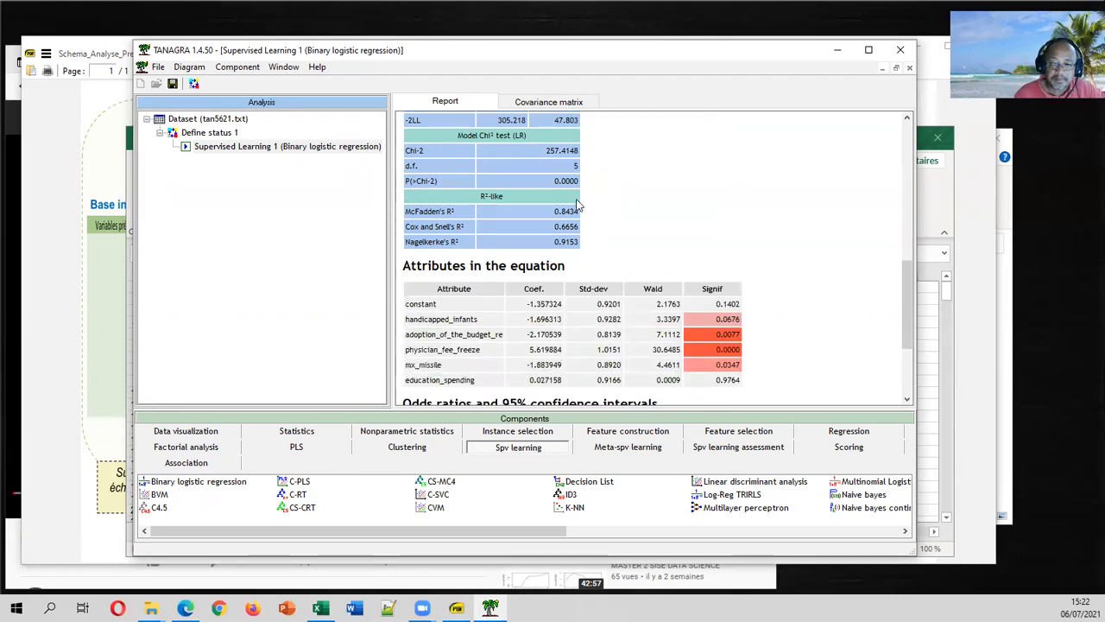
scroll(579, 205, down, 1)
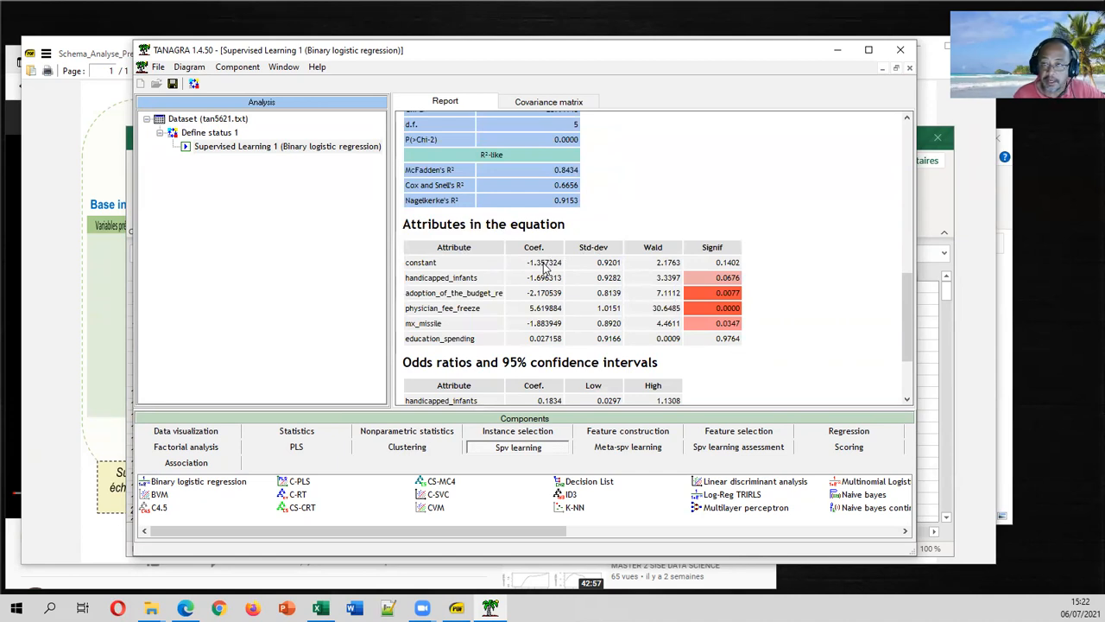
click(456, 608)
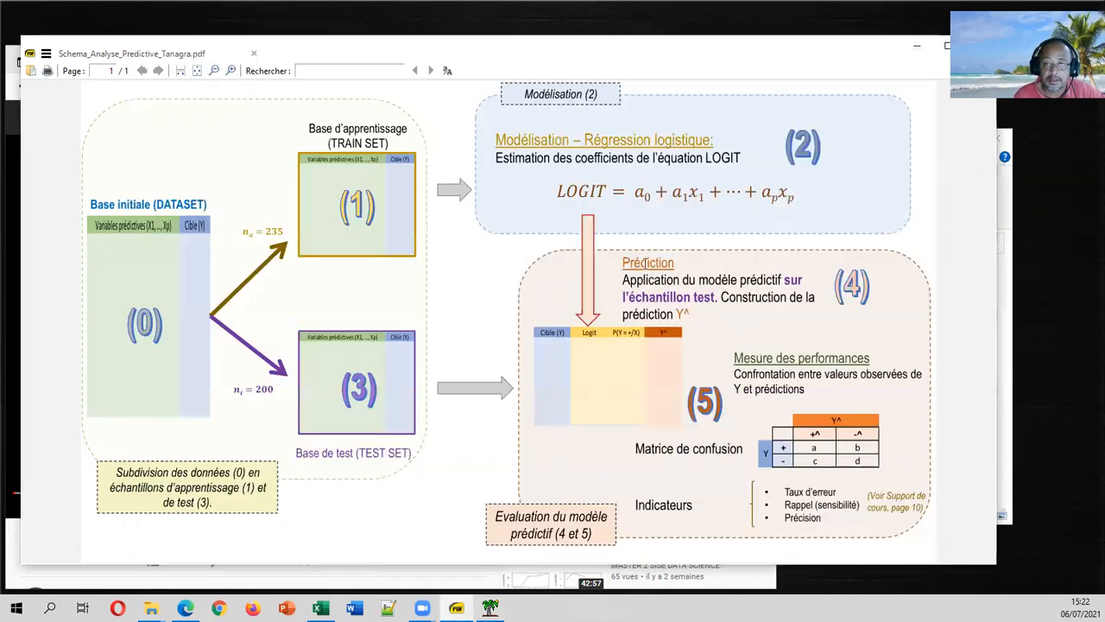
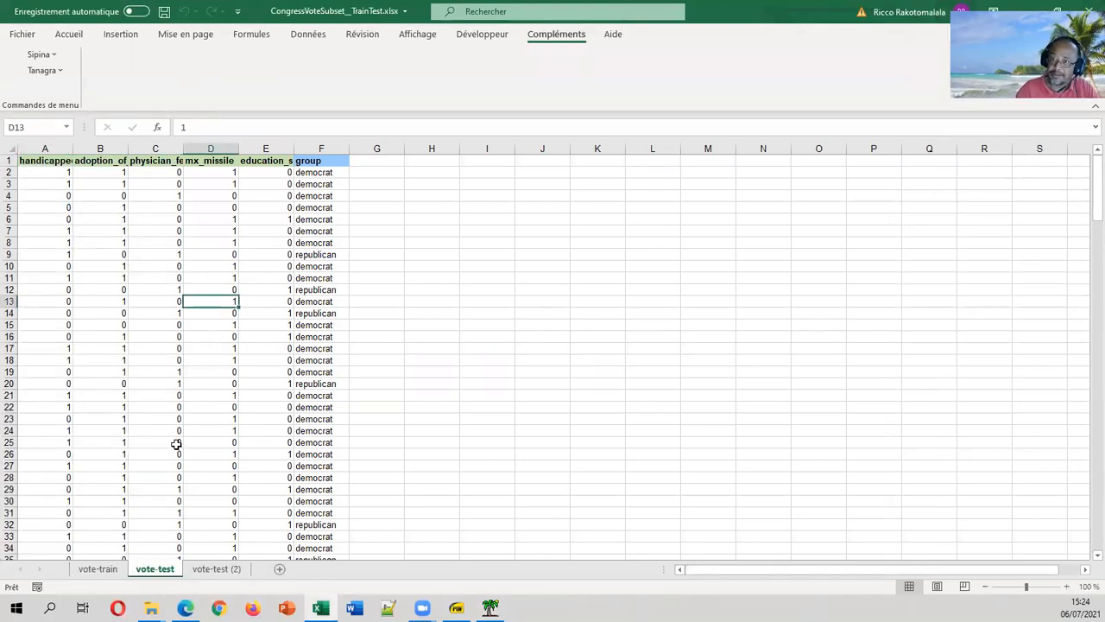
Step: Paste the copied Tanagra regression report into the vote-test sheet in Excel starting at cell K1
click(597, 164)
key(ctrl+v)
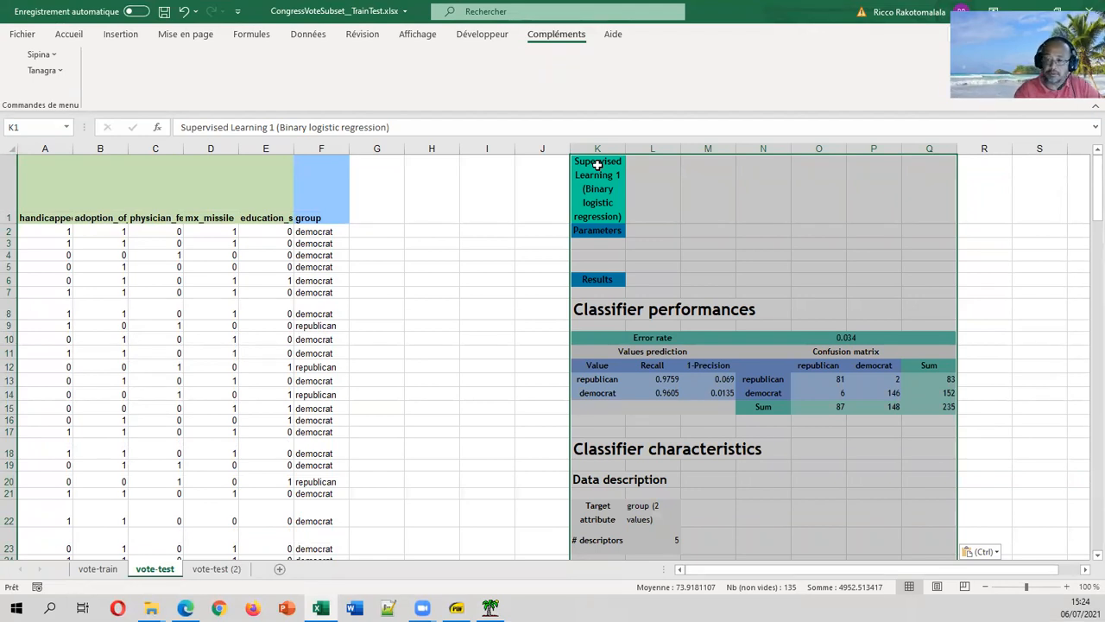
scroll(737, 259, down, 8)
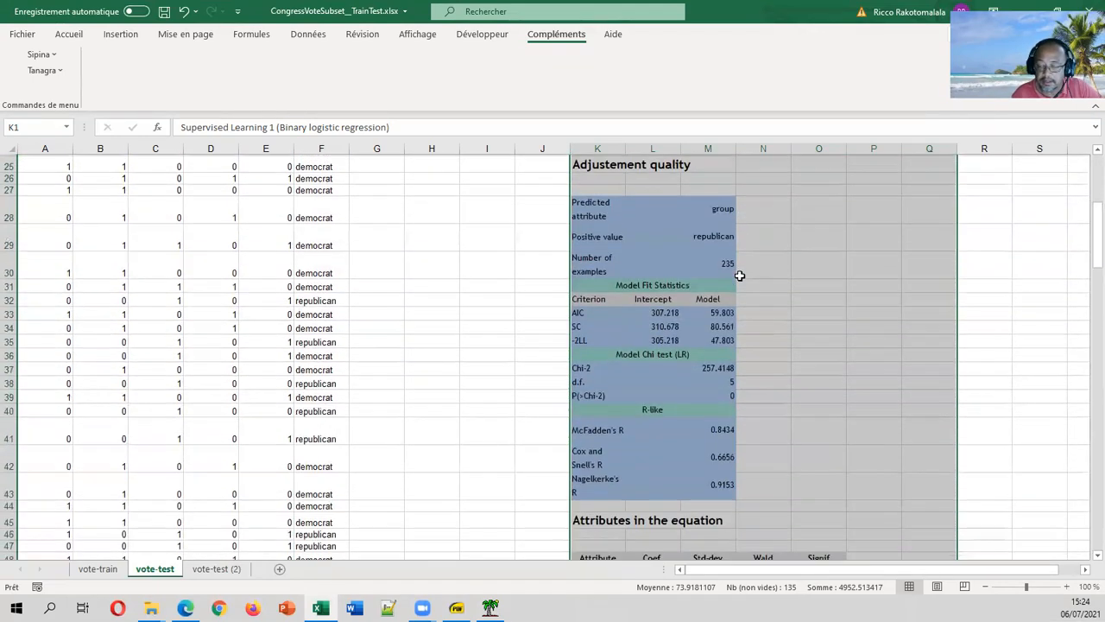
scroll(740, 275, down, 2)
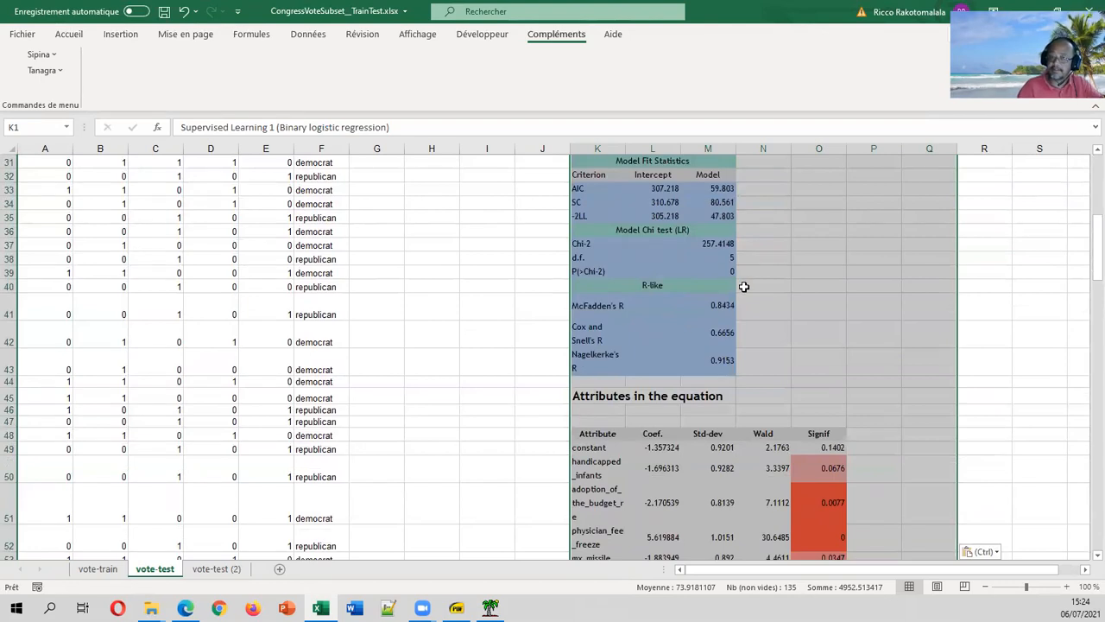
Step: Delete the pasted report cells K1:Q44 above "Attributes in the equation", shifting the remaining cells up
drag(610, 381, 881, 66)
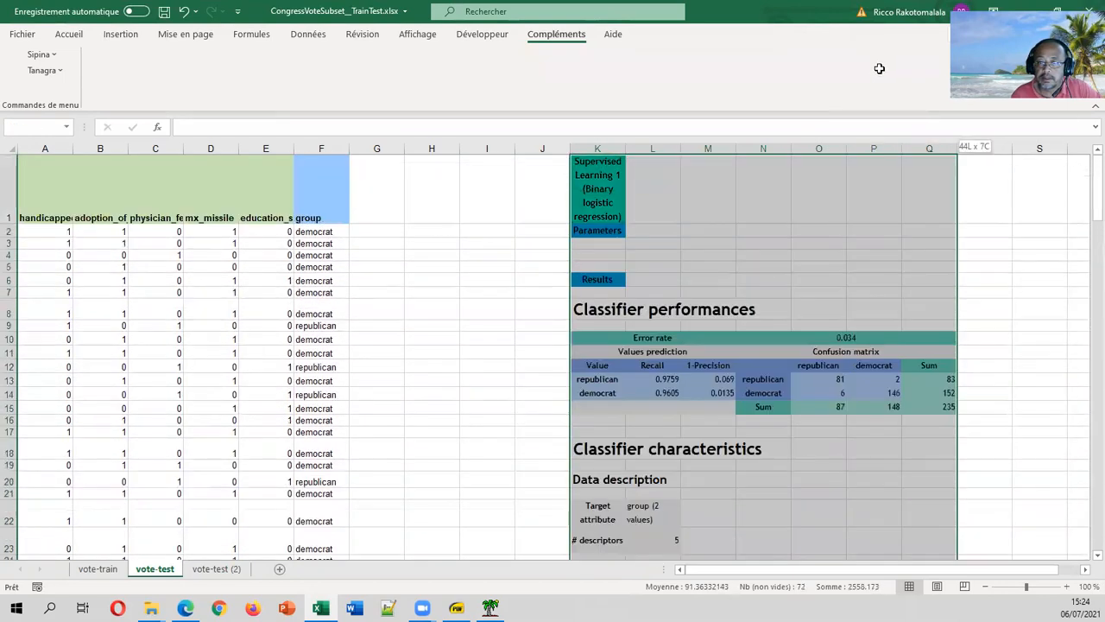
right_click(782, 208)
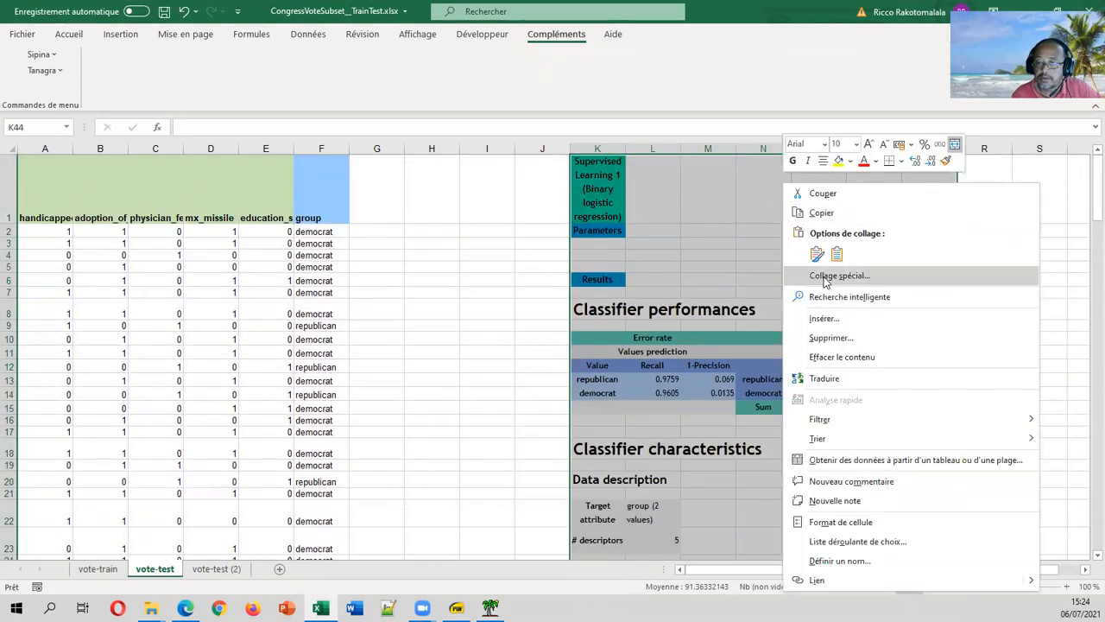
click(832, 337)
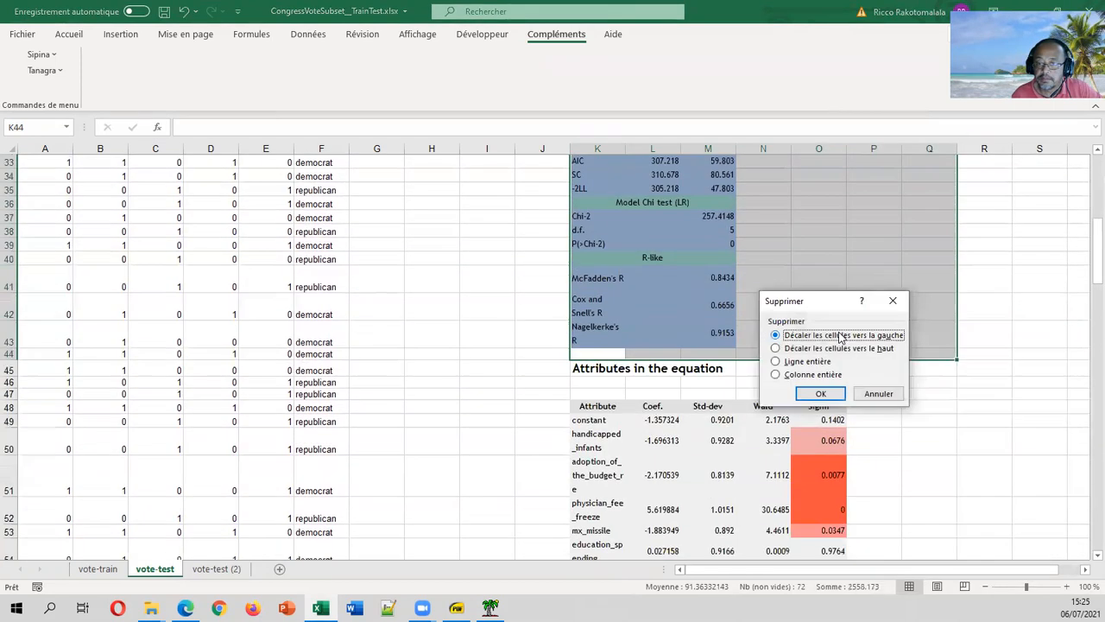
click(832, 348)
click(820, 393)
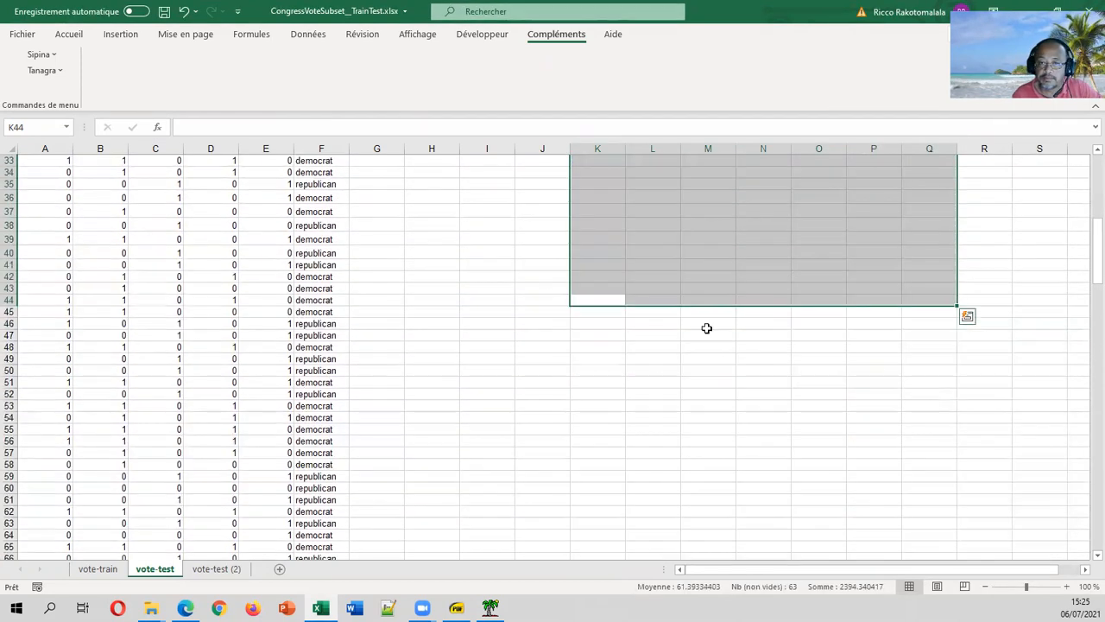
click(529, 264)
scroll(490, 258, up, 10)
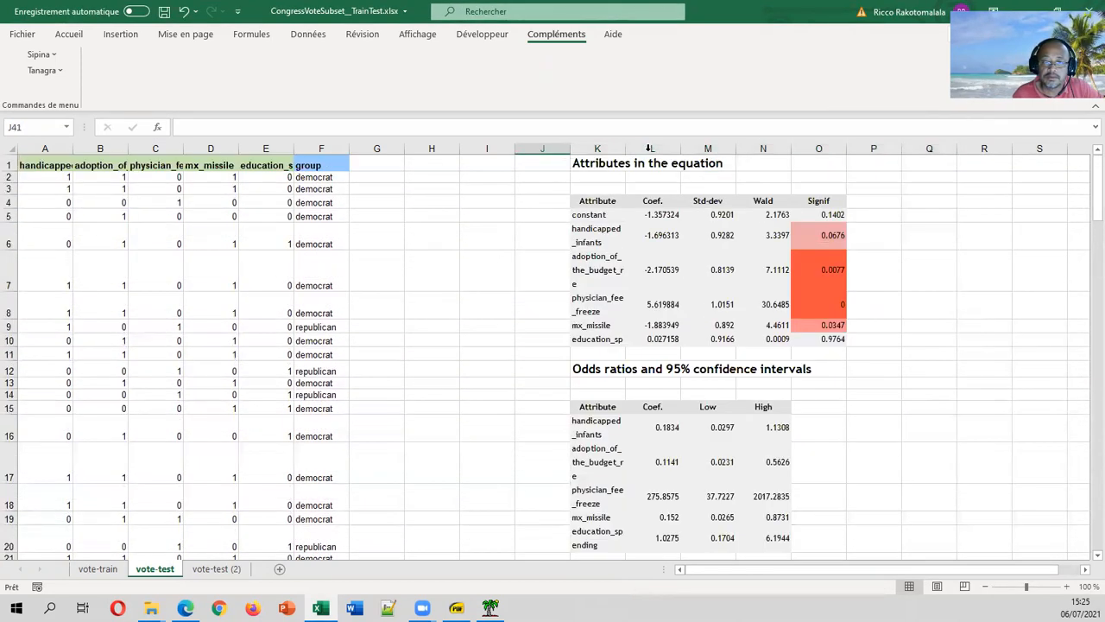
Step: Widen column K to fit the attribute names and autofit the row heights of the whole vote-test sheet
drag(624, 148, 713, 148)
click(12, 149)
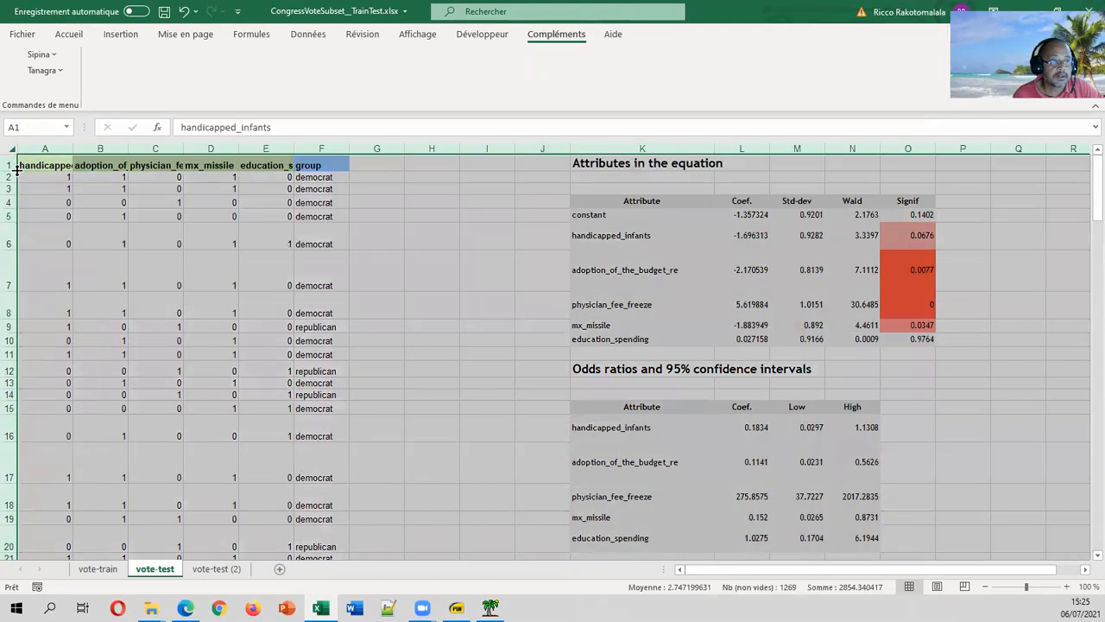
double_click(17, 170)
click(414, 208)
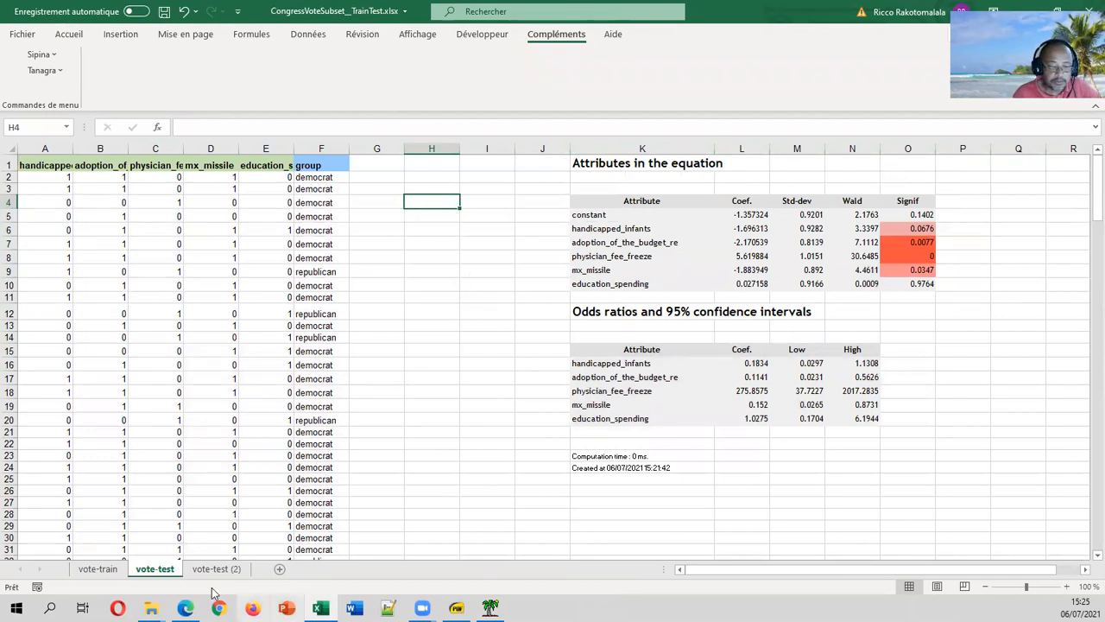
Step: Consult the LOGIT definition in the logistic regression slides and enter the header Logit in cell G1
click(184, 608)
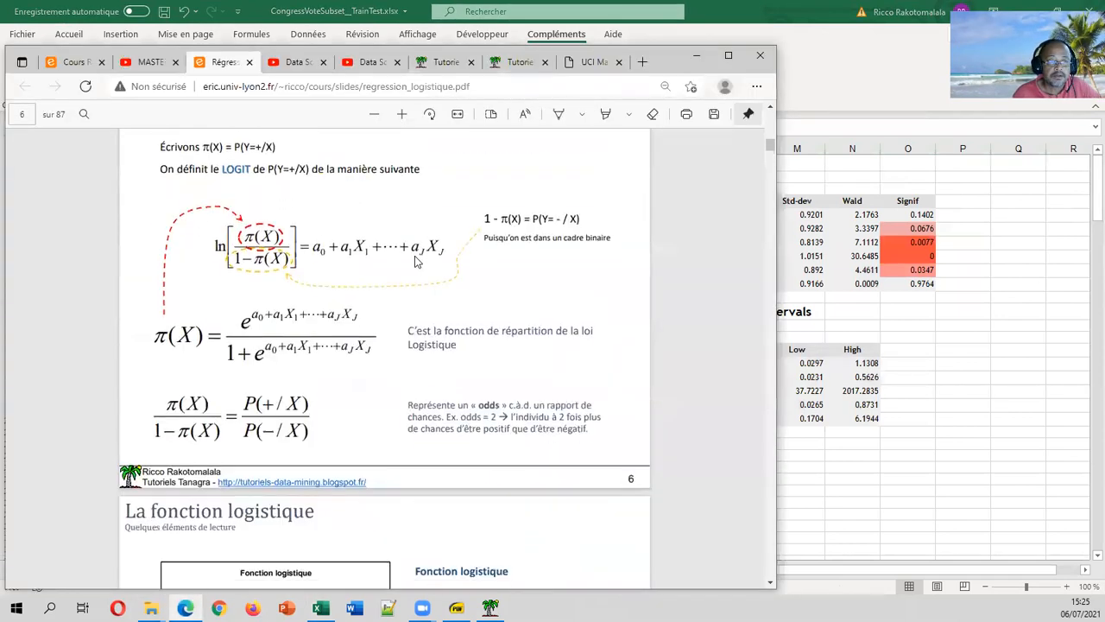
scroll(415, 257, up, 1)
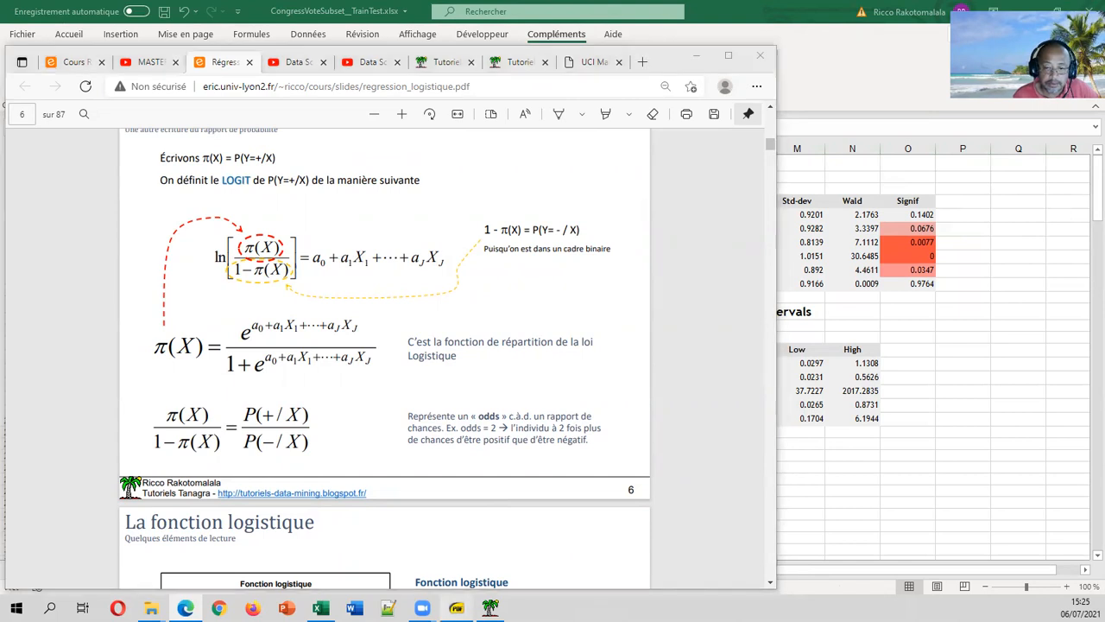
click(456, 608)
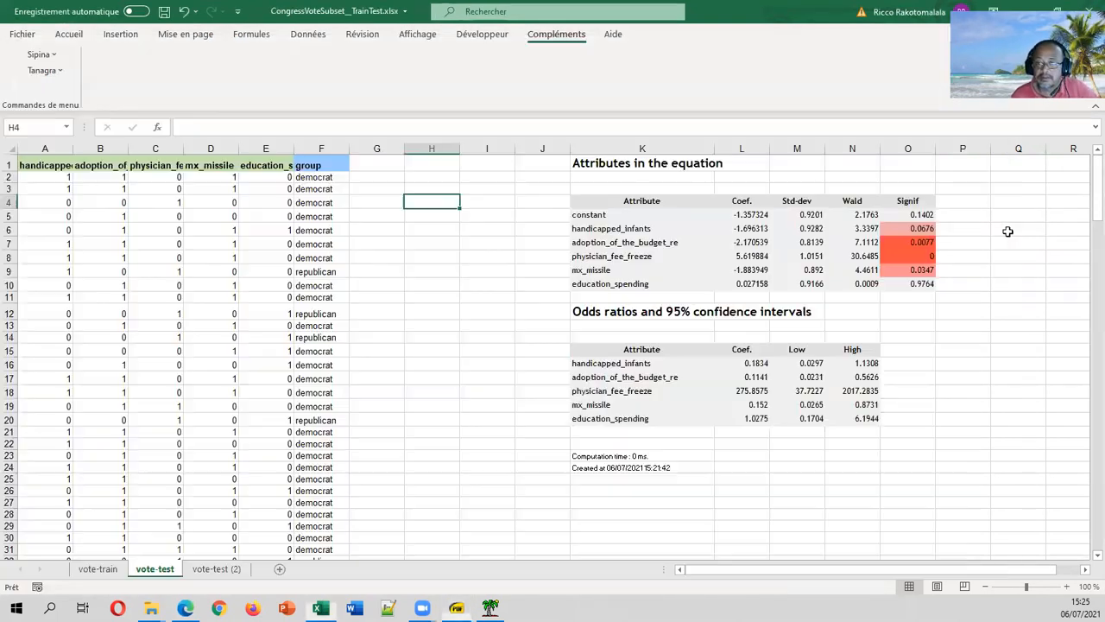
click(1076, 255)
click(370, 166)
text(Logit)
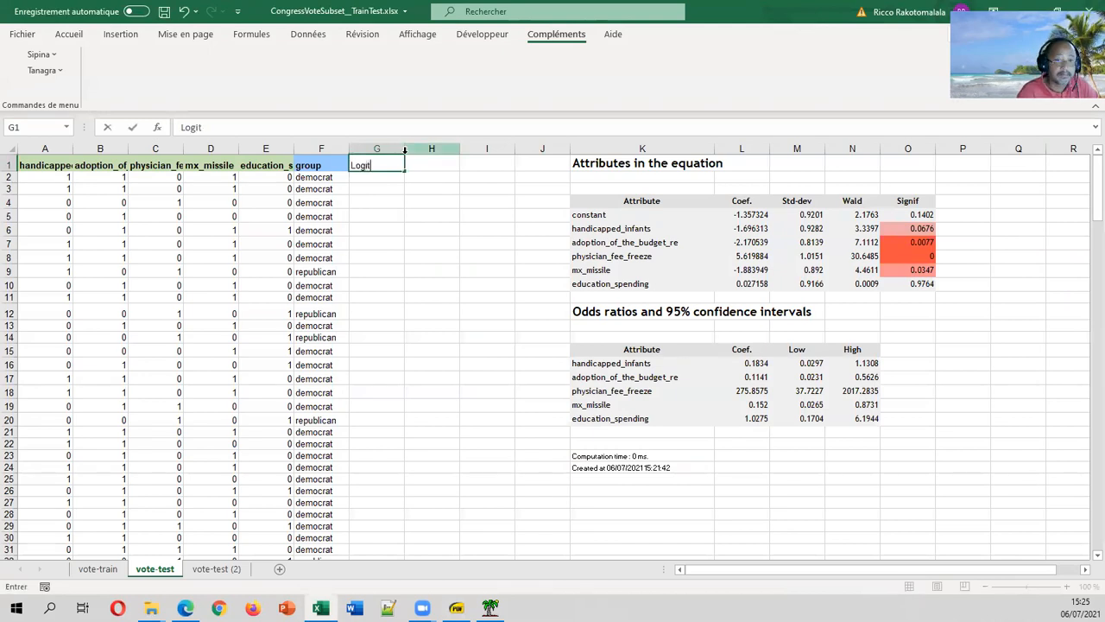
key(Return)
text(=)
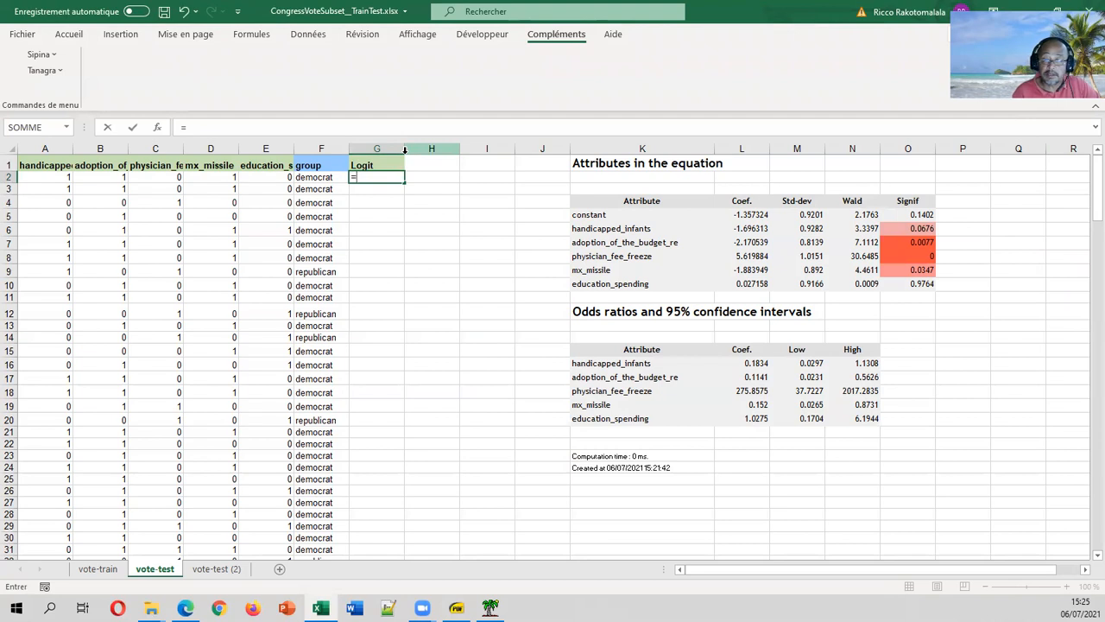
key(Escape)
Step: Fill the Logit header cell G1 with solid gold
click(377, 164)
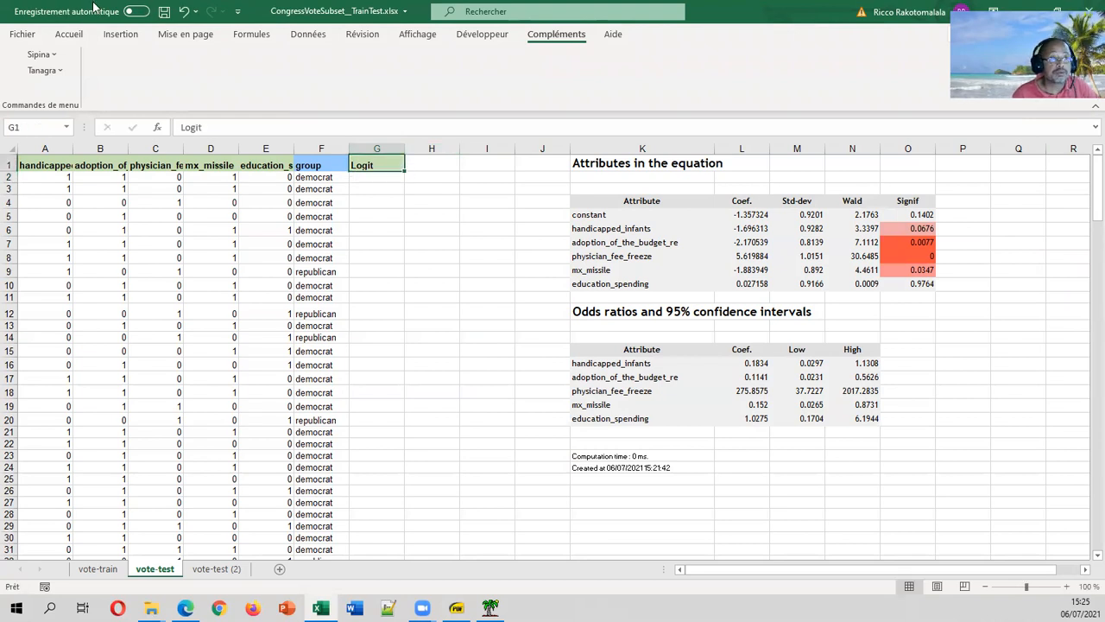
click(84, 33)
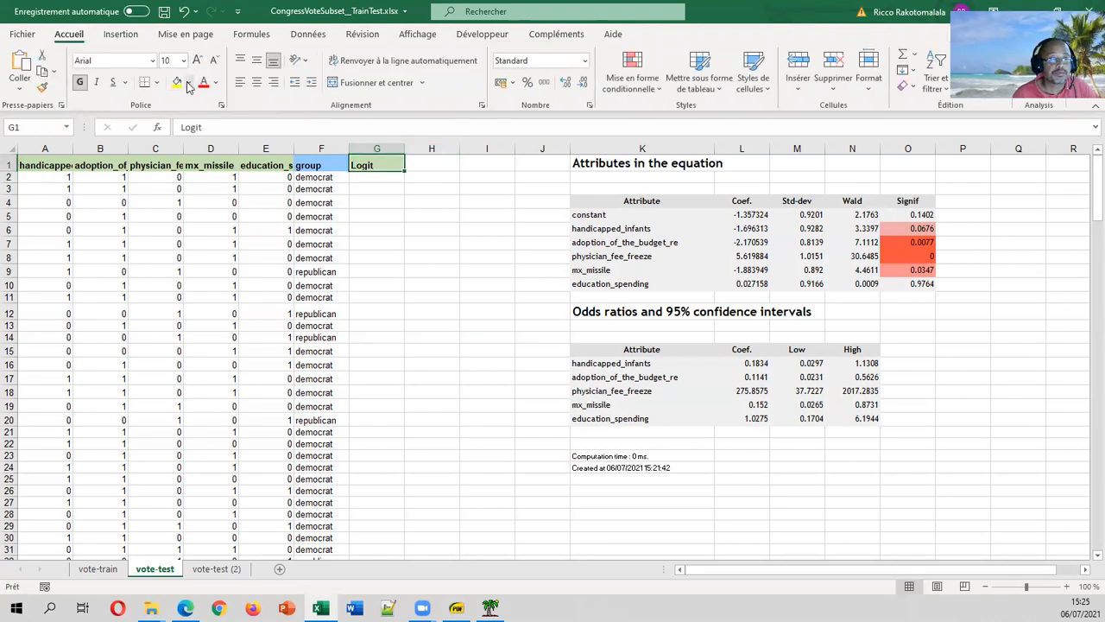
click(188, 82)
click(260, 140)
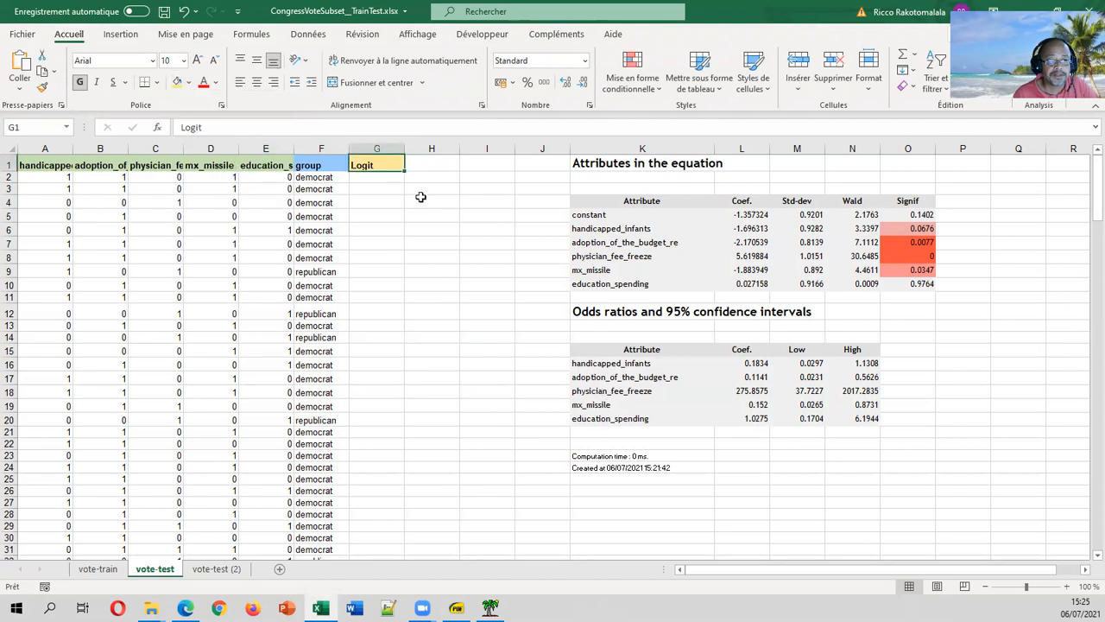
click(189, 82)
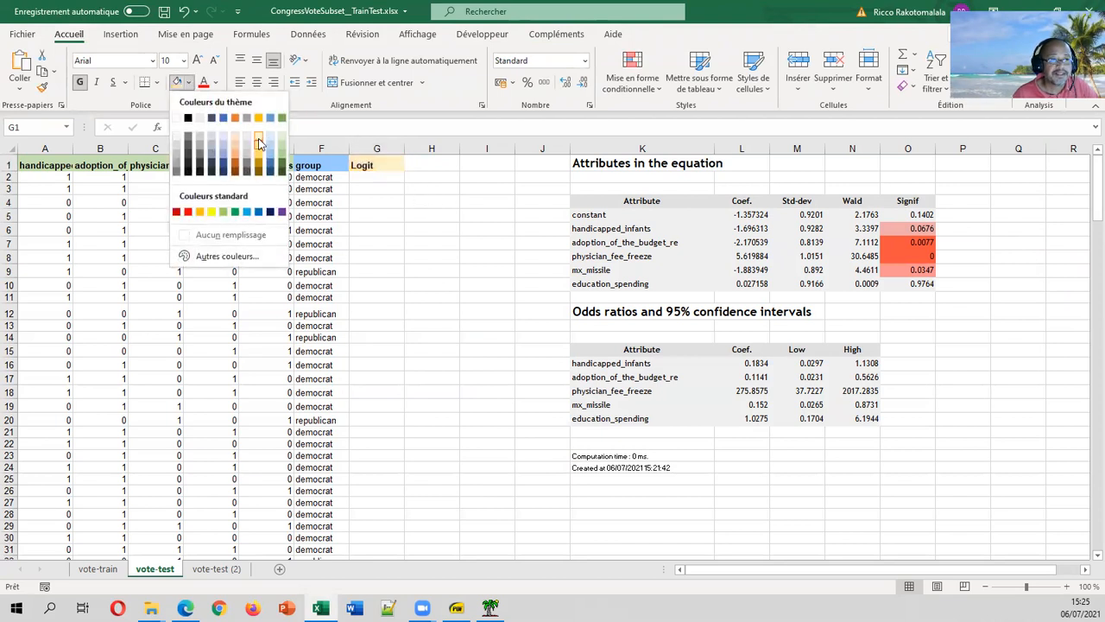
click(259, 119)
click(363, 190)
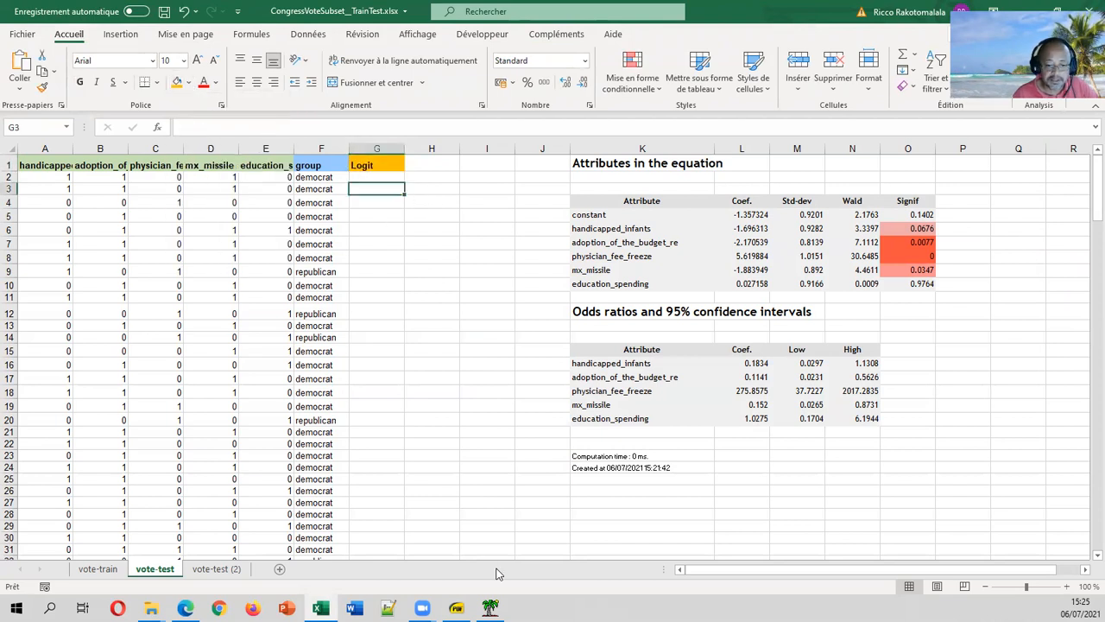
Step: Check the LOGIT equation in the PDF diagram and start the formula in G2 with the absolute constant reference, =$L$5+
click(459, 609)
click(459, 610)
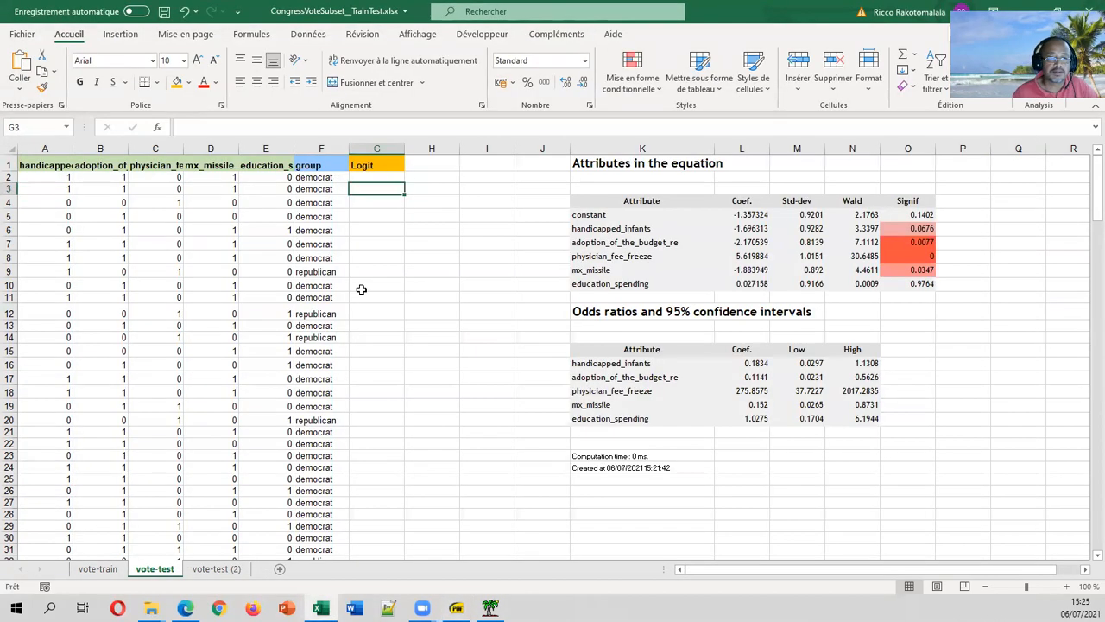
click(381, 177)
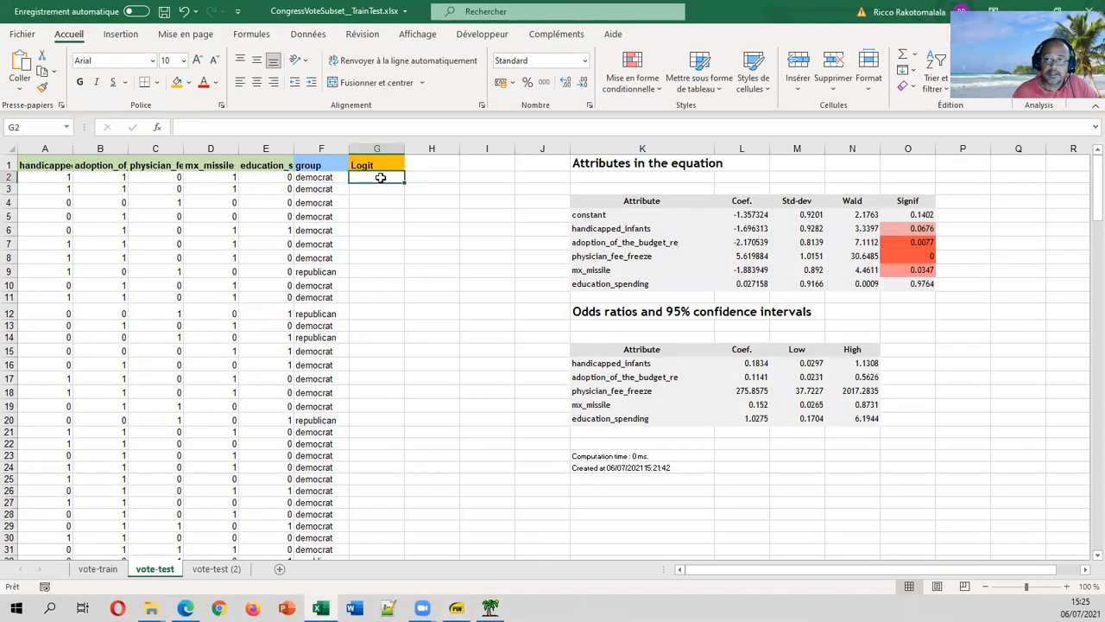
click(457, 609)
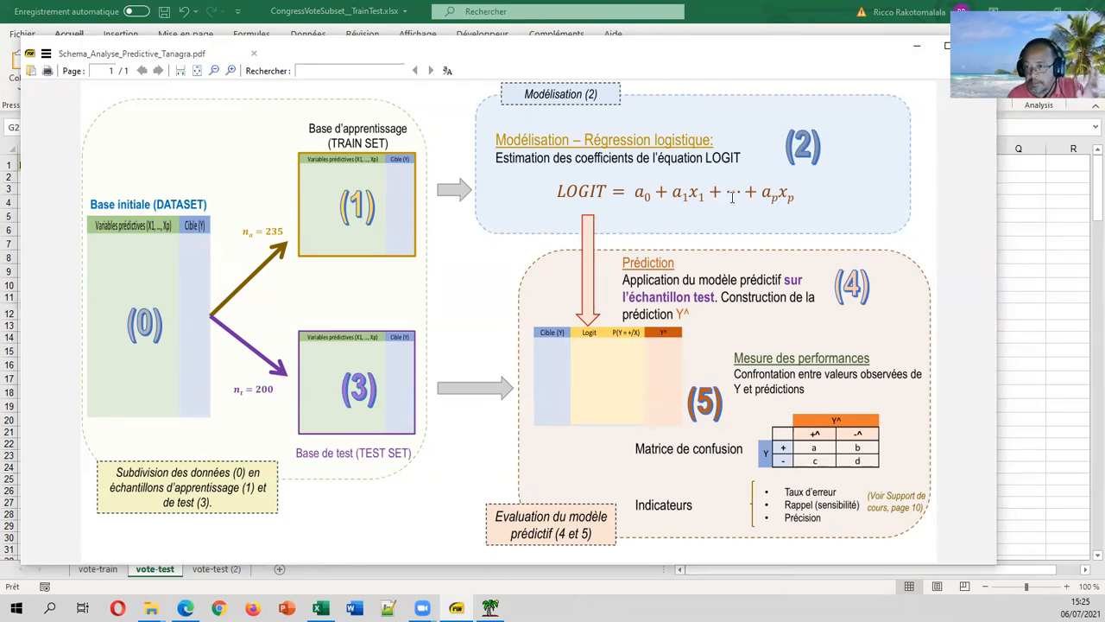
click(1053, 198)
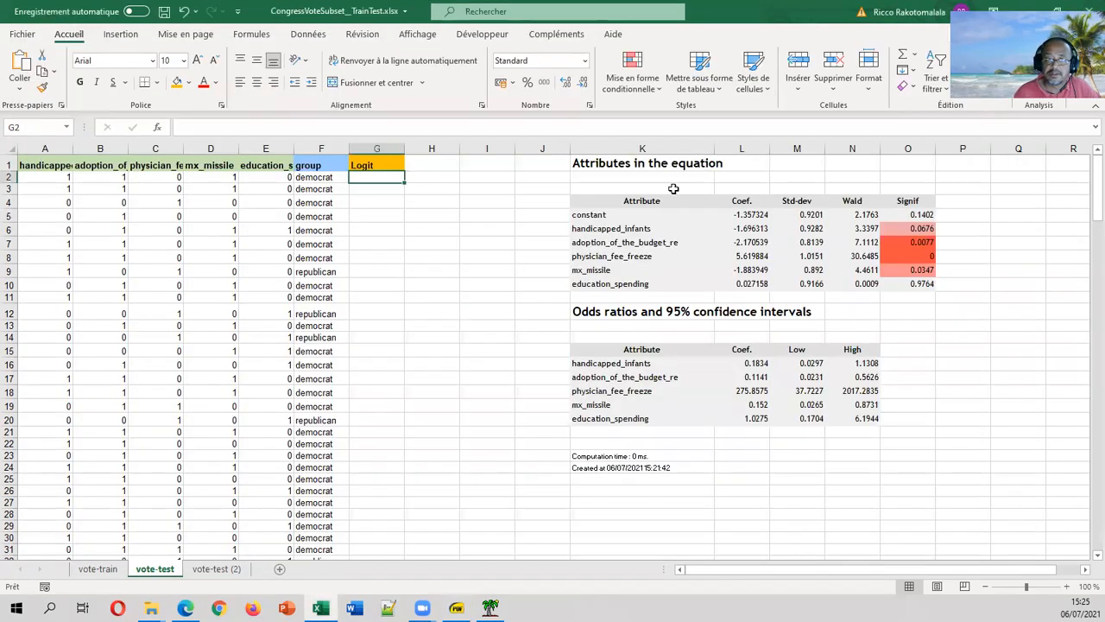
text(=)
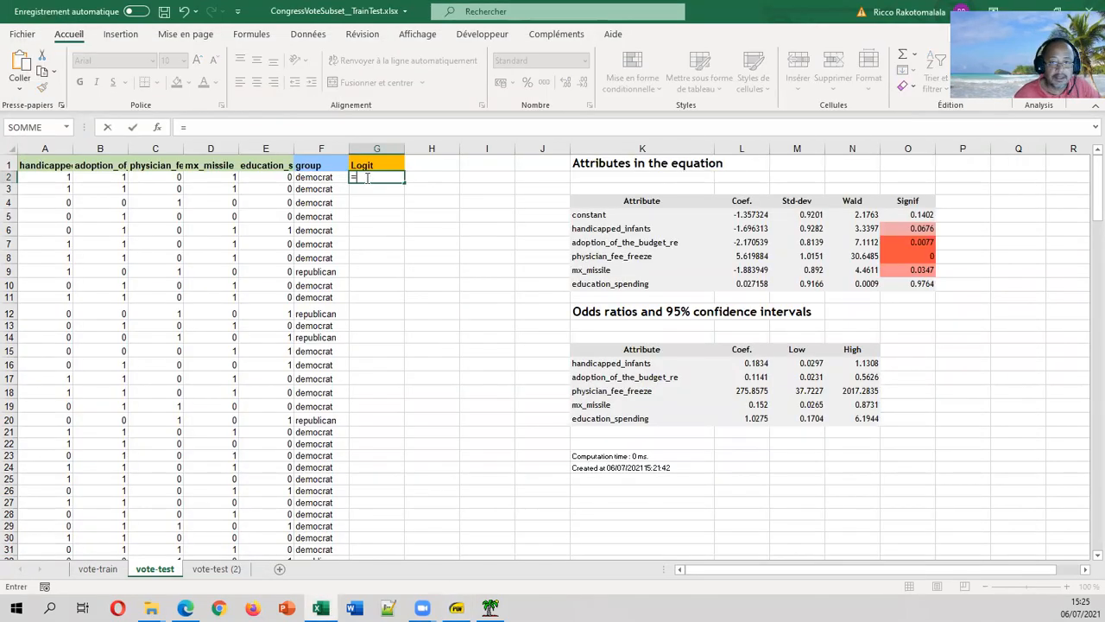
click(757, 215)
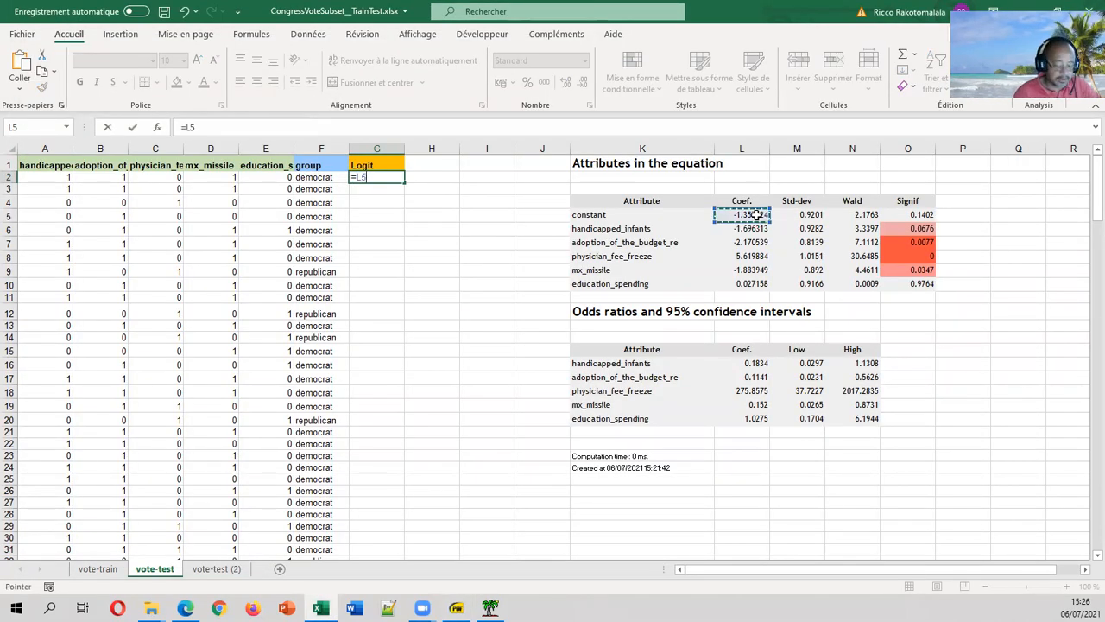
key(F4)
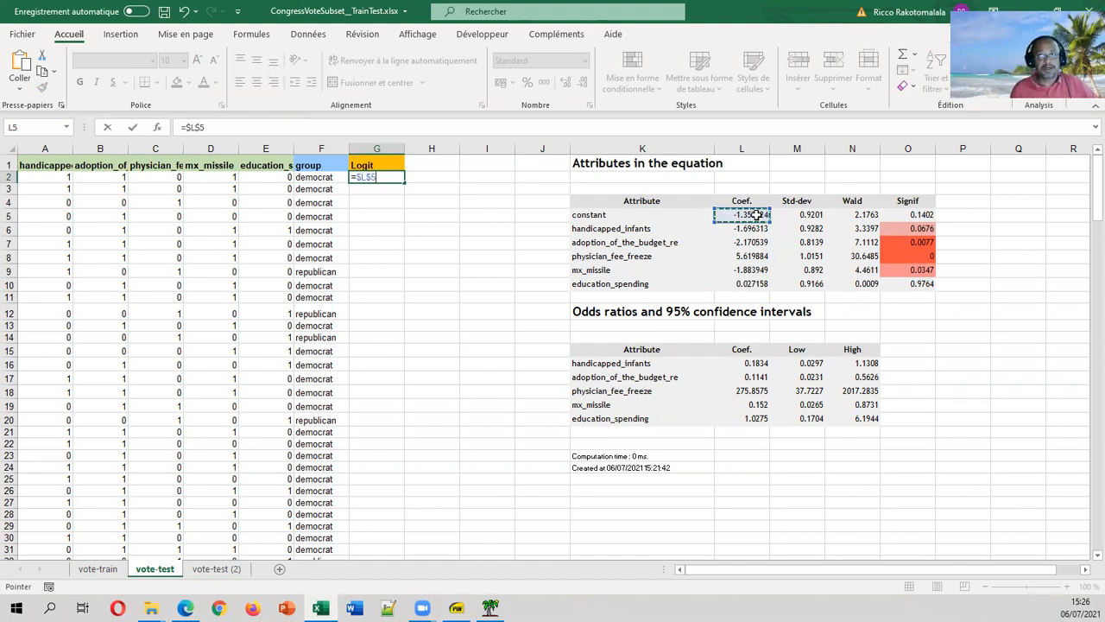
text(+)
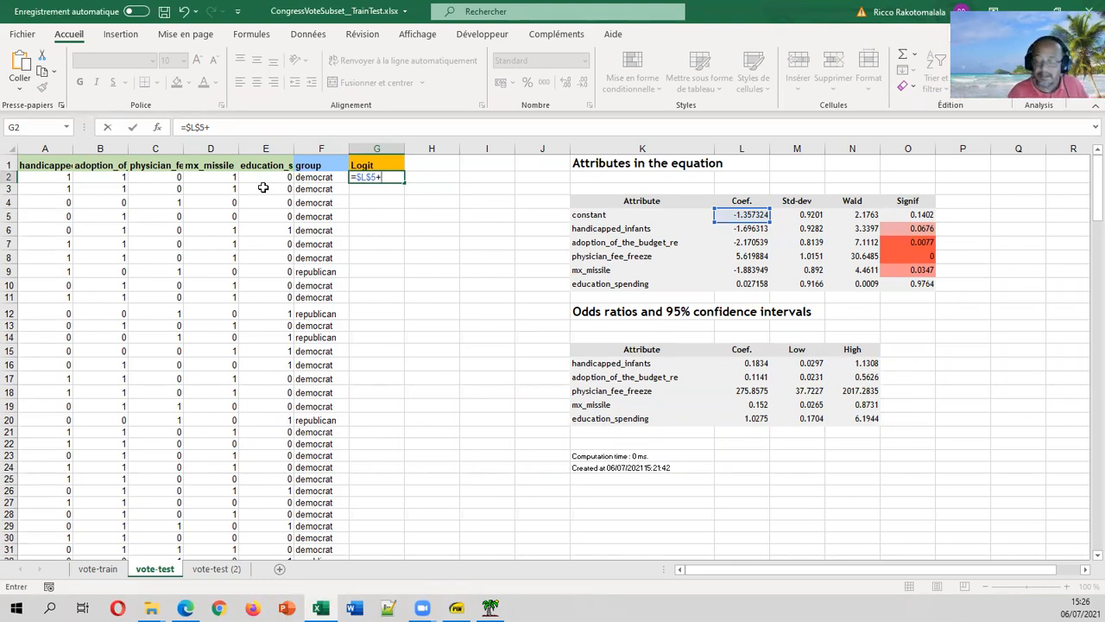
text(produi)
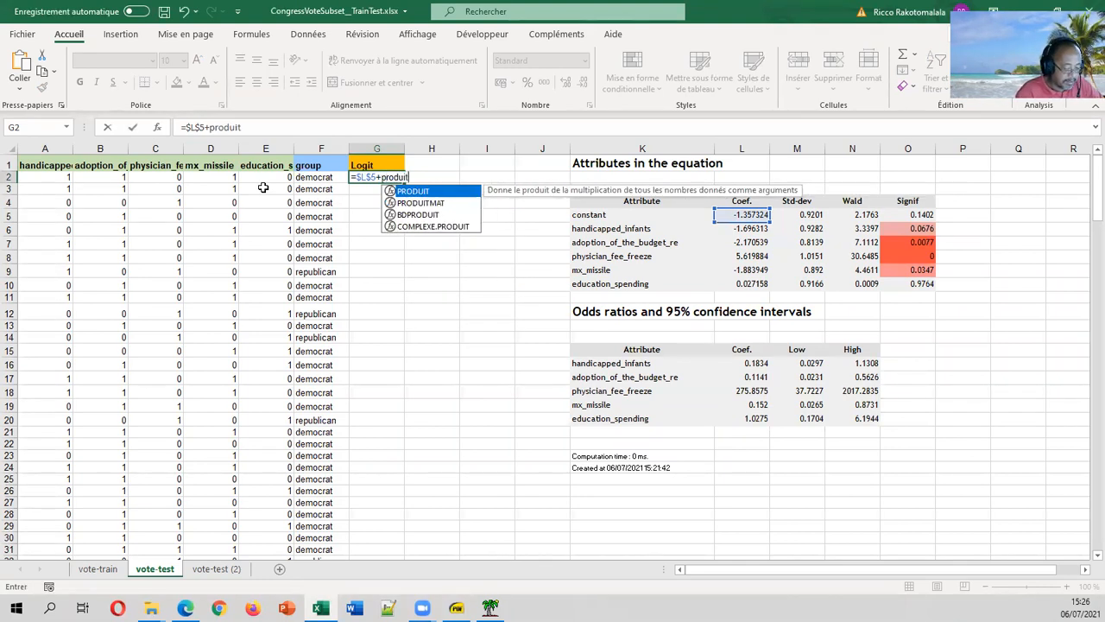
text(t)
key(BackSpace)
key(BackSpace)
key(BackSpace)
key(BackSpace)
key(BackSpace)
key(BackSpace)
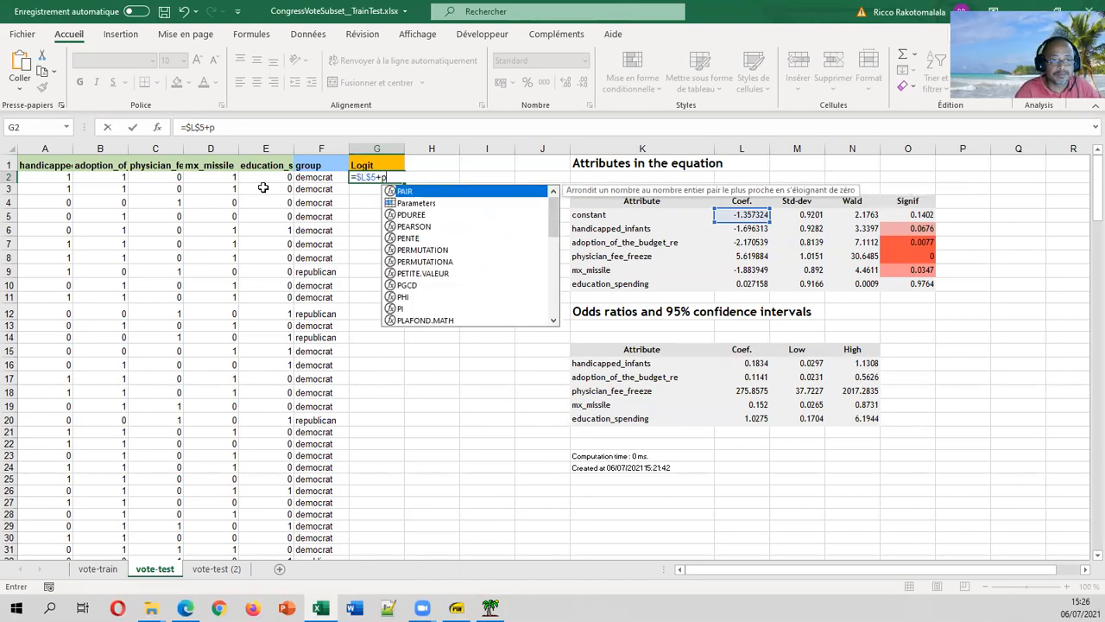
key(BackSpace)
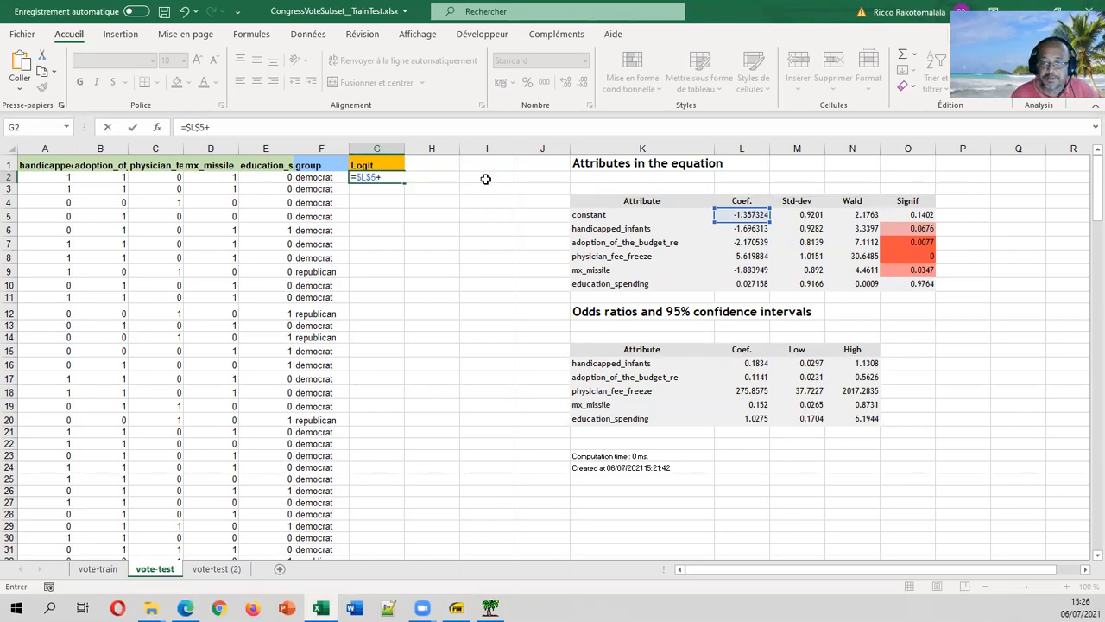
Step: Add the handicapped_infants term $L$6*A2 to the logit formula in G2, with an absolute coefficient reference
click(755, 228)
key(F4)
text(*)
click(23, 174)
text(+)
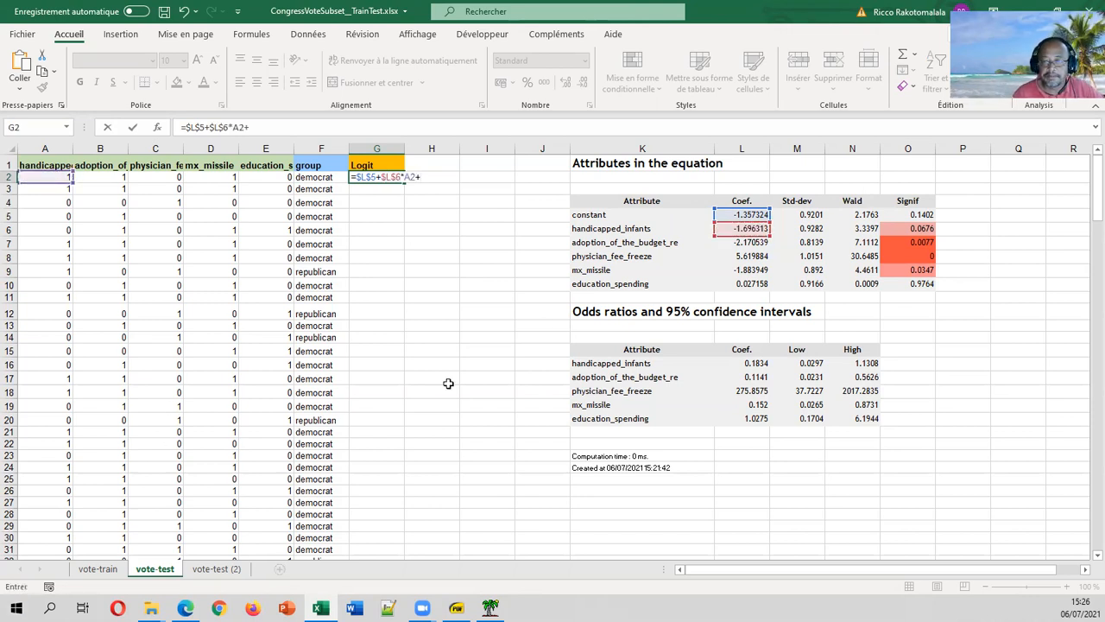
Step: Extend the logit formula in G2 with the term $L$7*C2, keeping the coefficient reference absolute
click(732, 242)
key(F4)
text(*)
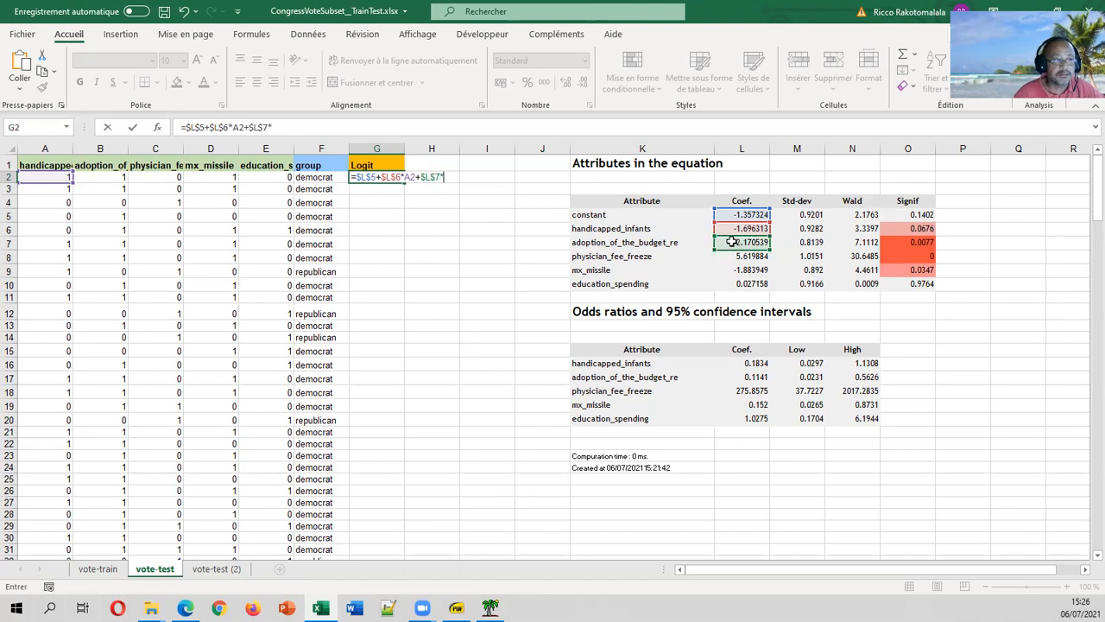
click(140, 175)
text(+)
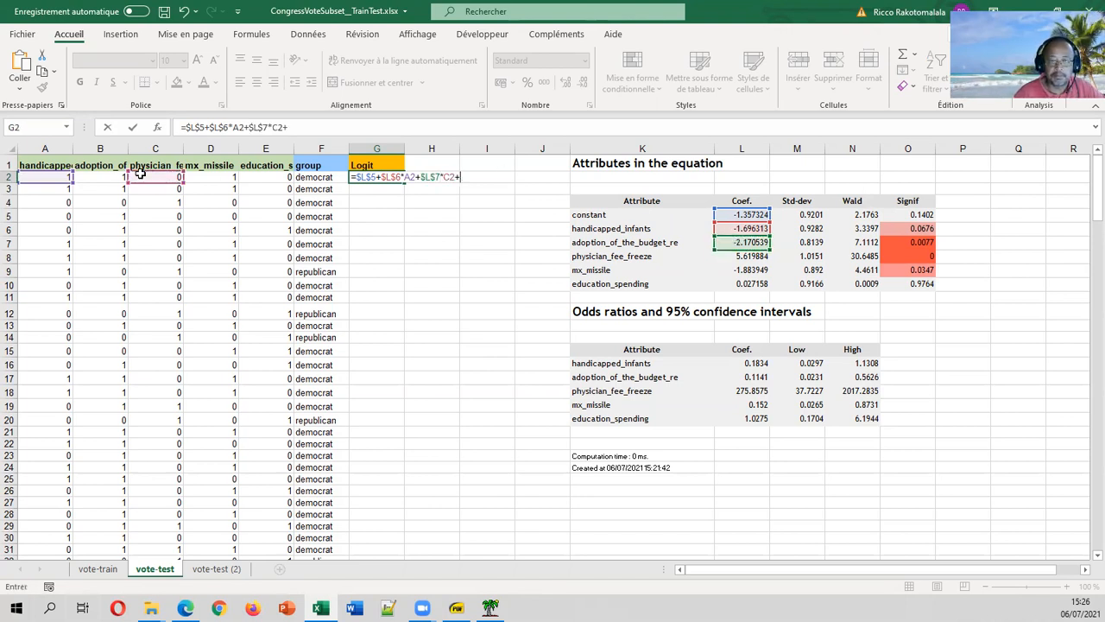
click(756, 255)
key(F4)
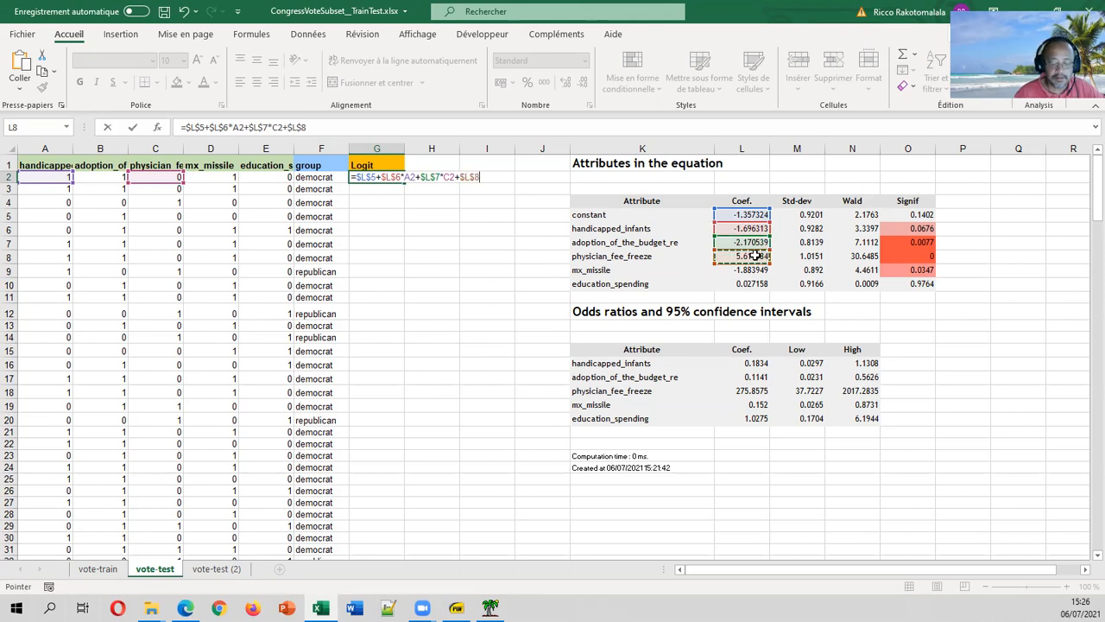
text(*)
click(207, 175)
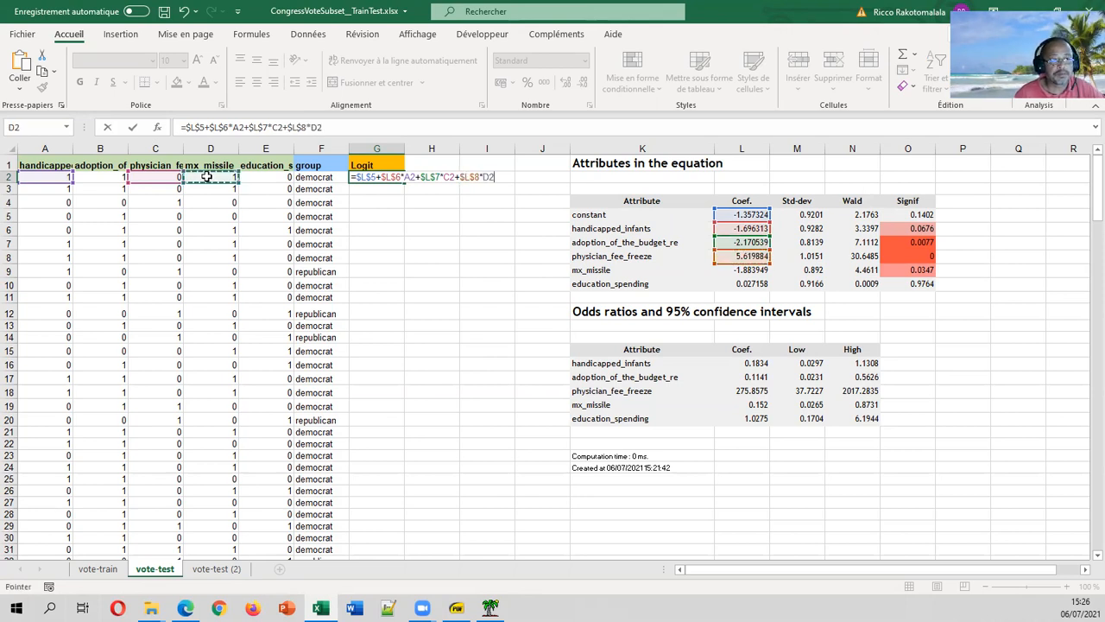
text(+)
click(760, 269)
key(F4)
text(*)
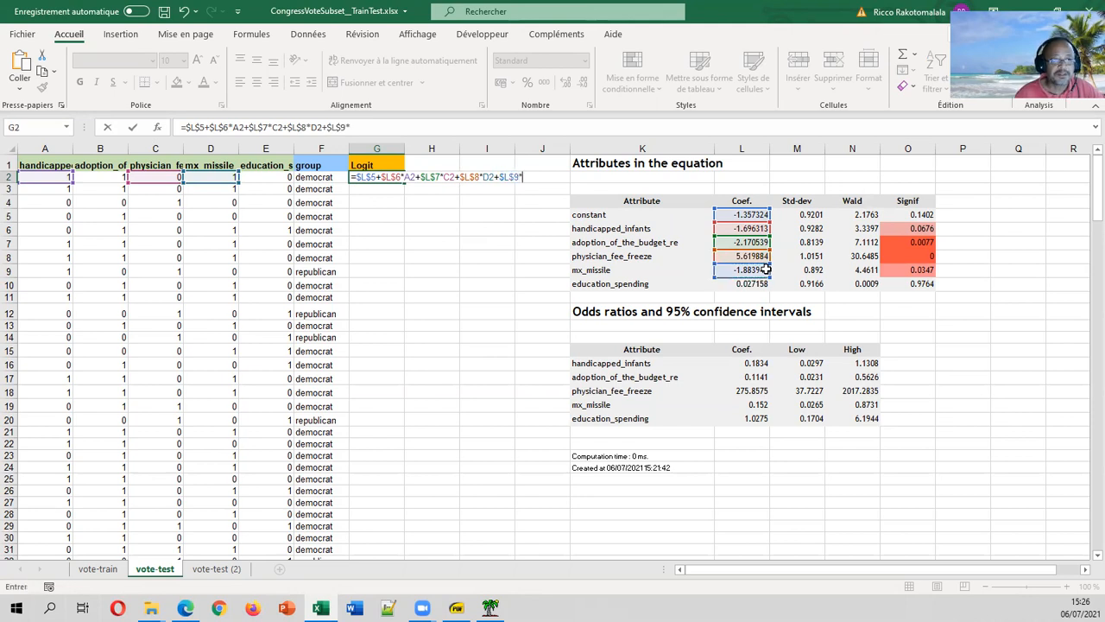
click(259, 174)
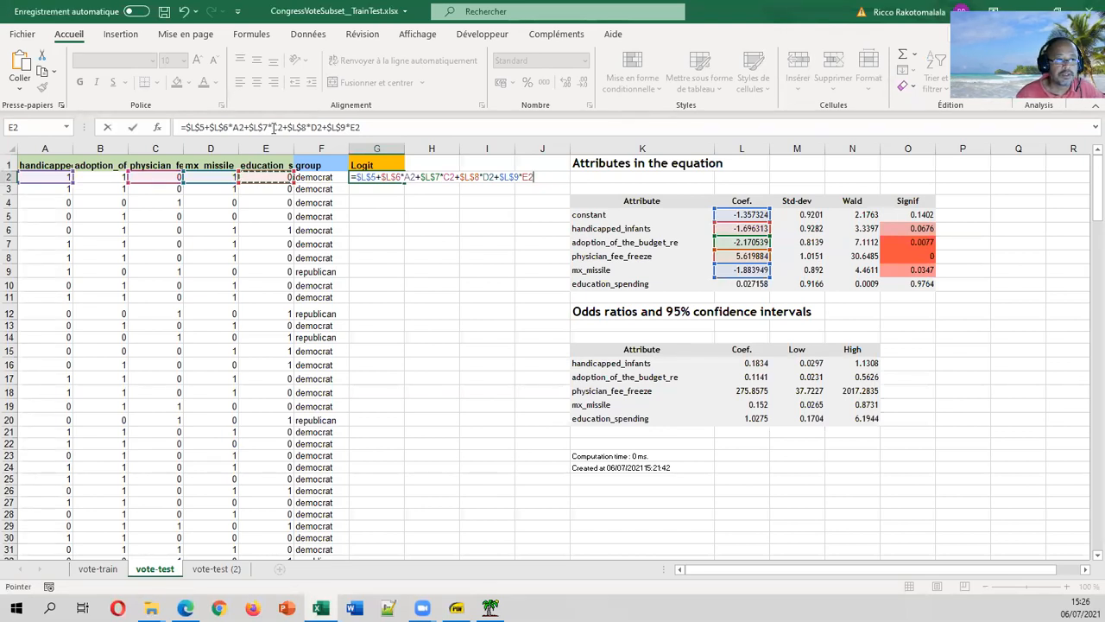
Step: Replace everything after $L$6*A2+ in the G2 logit formula with the adoption_of_the_budget_re term $L$7*B2, keeping the coefficient reference absolute
drag(257, 127, 470, 126)
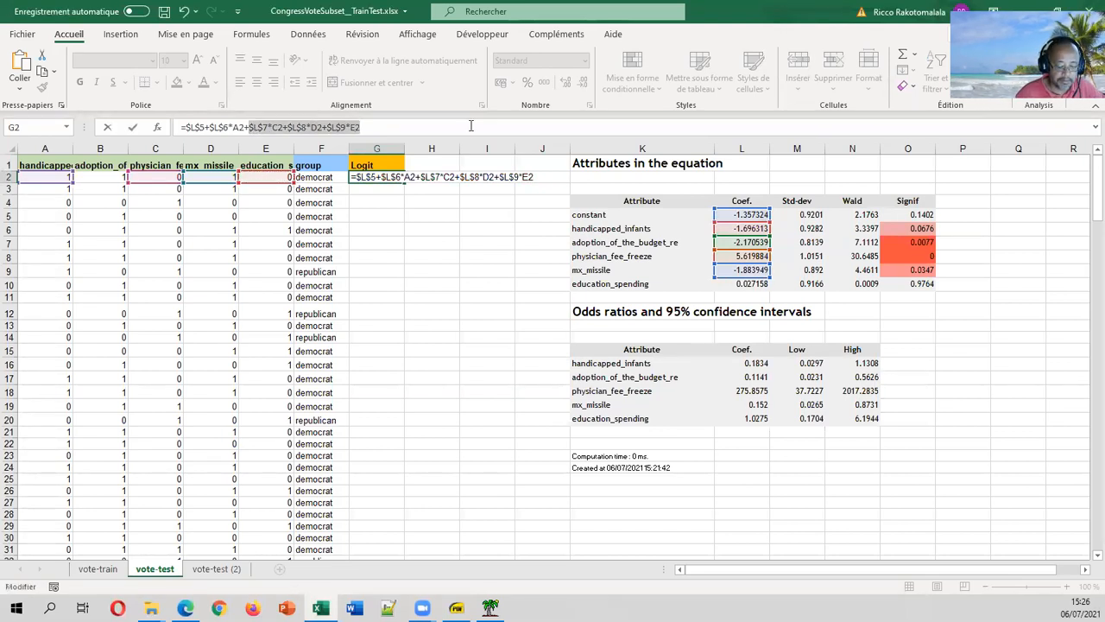
key(BackSpace)
click(757, 243)
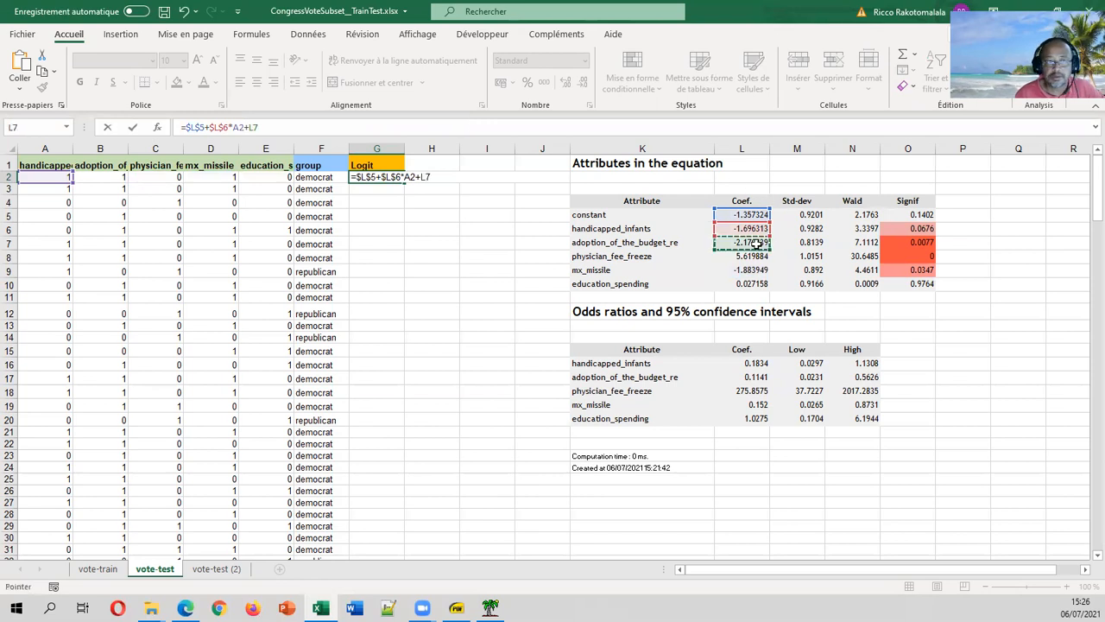
key(F4)
text(*)
click(102, 178)
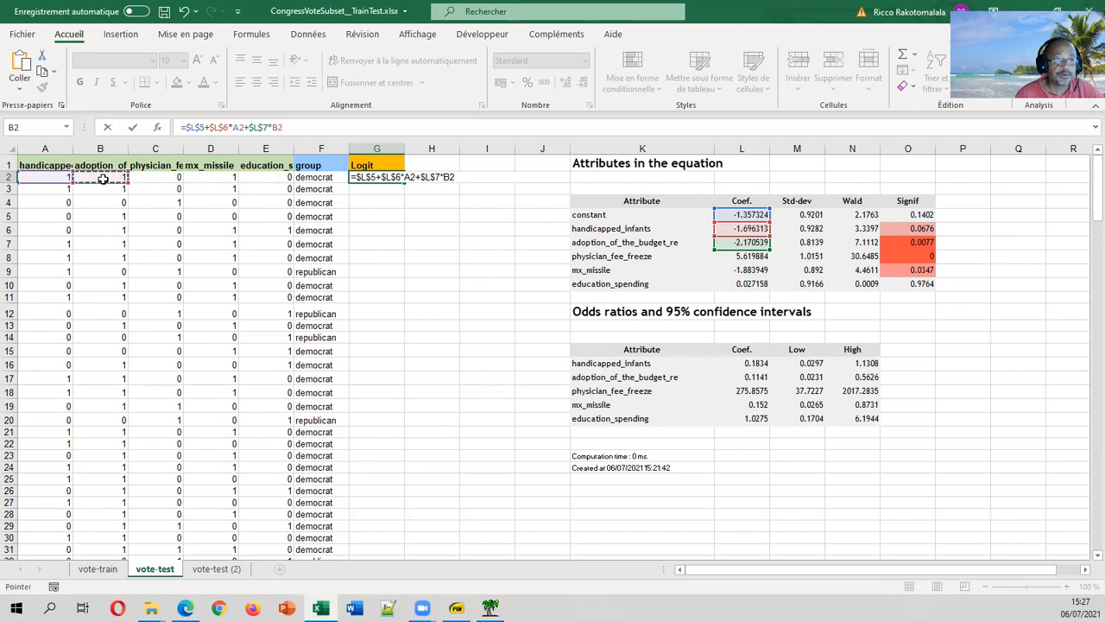
Step: Add the physician_fee_freeze term $L$8*C2 and the mx_missile term $L$9*D2 to the G2 formula, with absolute coefficient references
text(+)
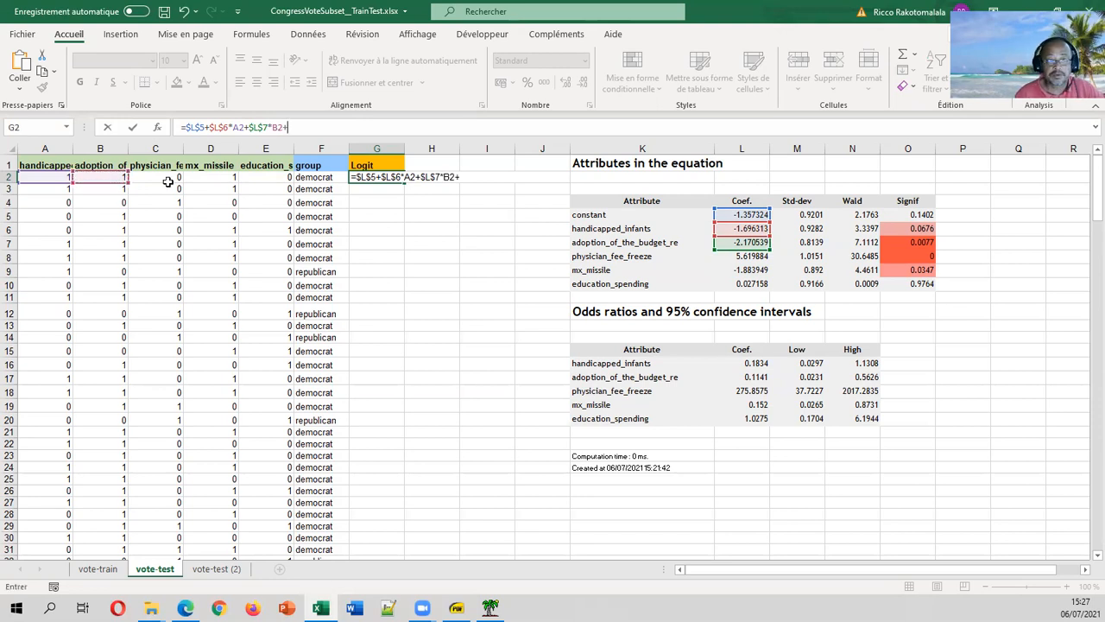
click(756, 256)
key(F4)
text(*)
click(154, 181)
text(+)
click(756, 270)
key(F4)
text(*)
click(199, 176)
Step: Complete the logit formula in G2 with the education_spending term $L$10*E2, using an absolute coefficient reference, and validate it
text(+)
click(756, 283)
key(F4)
text(*)
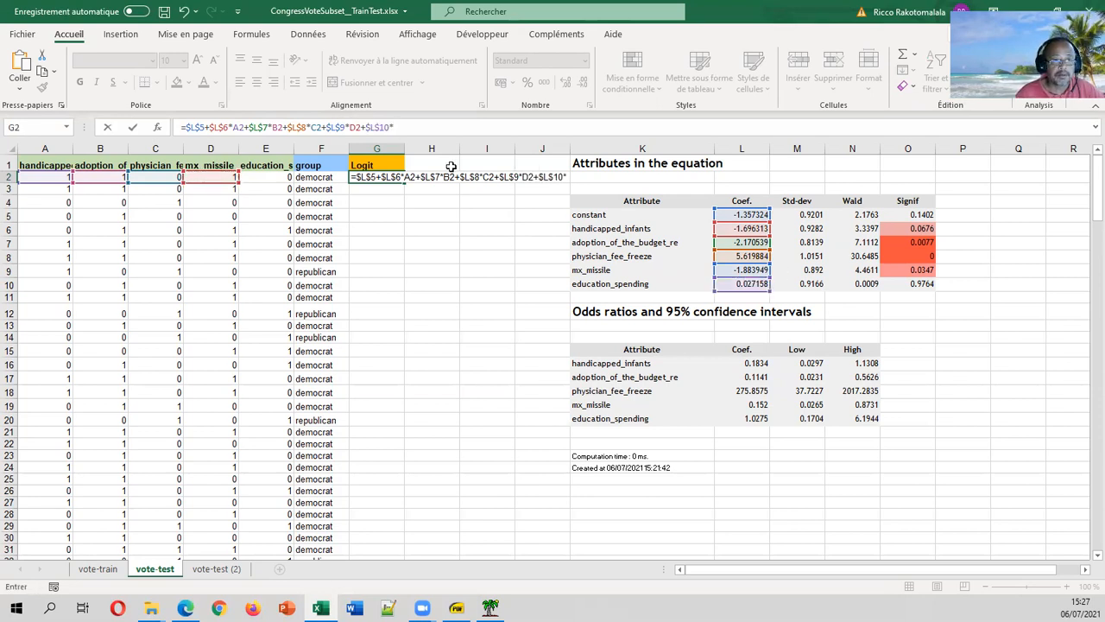
click(277, 176)
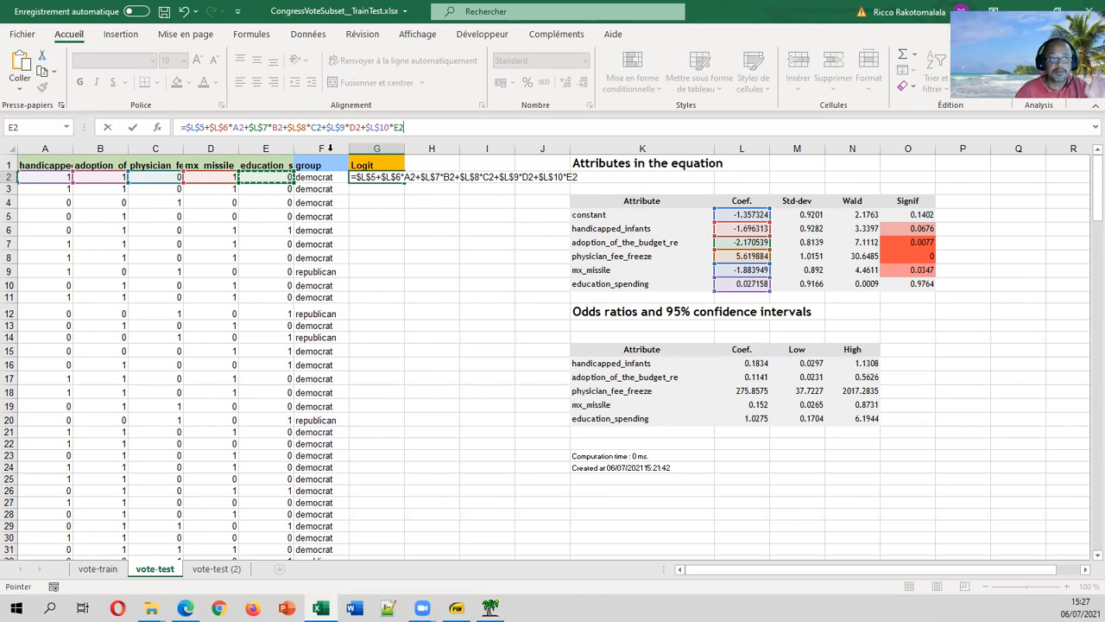
key(Return)
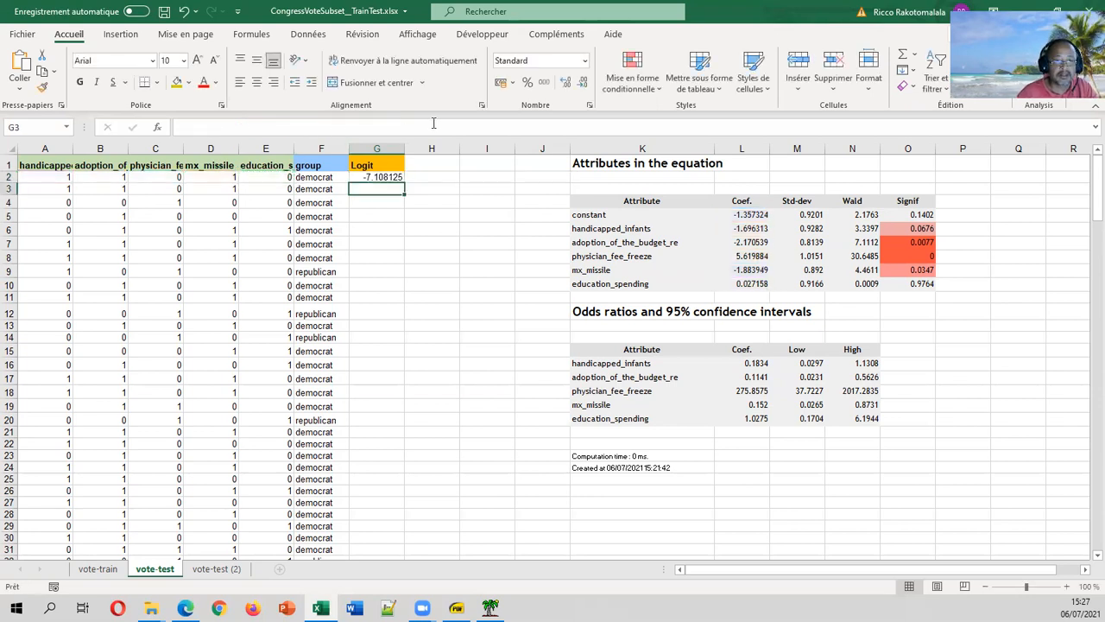
Step: Check the G2 formula against the LOGIT definition in the course slides and copy it down the whole Logit column
click(382, 175)
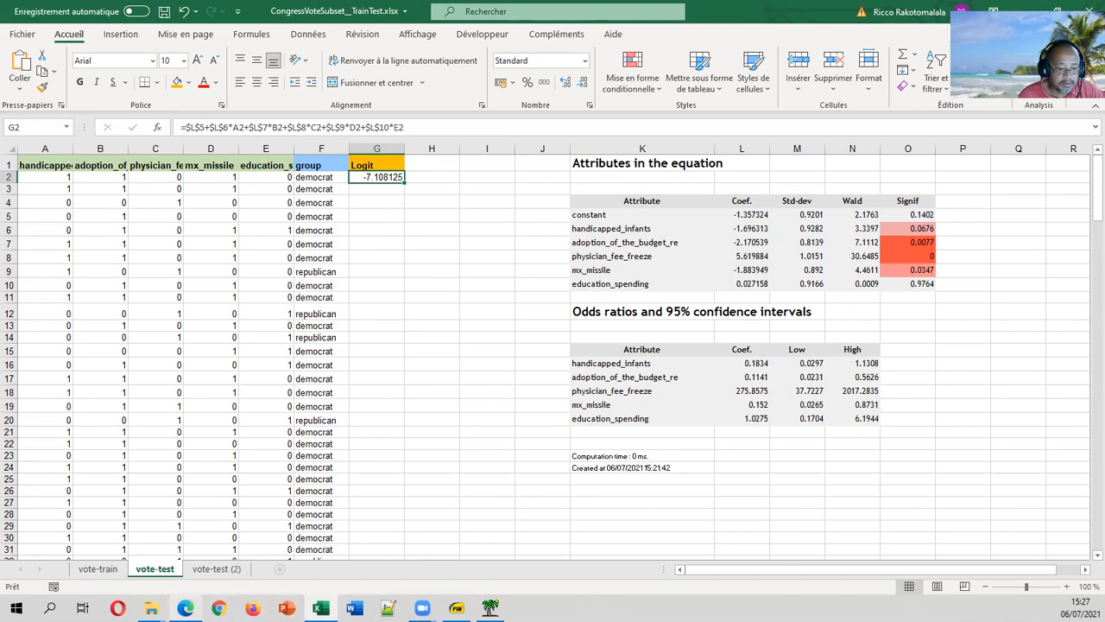
click(185, 608)
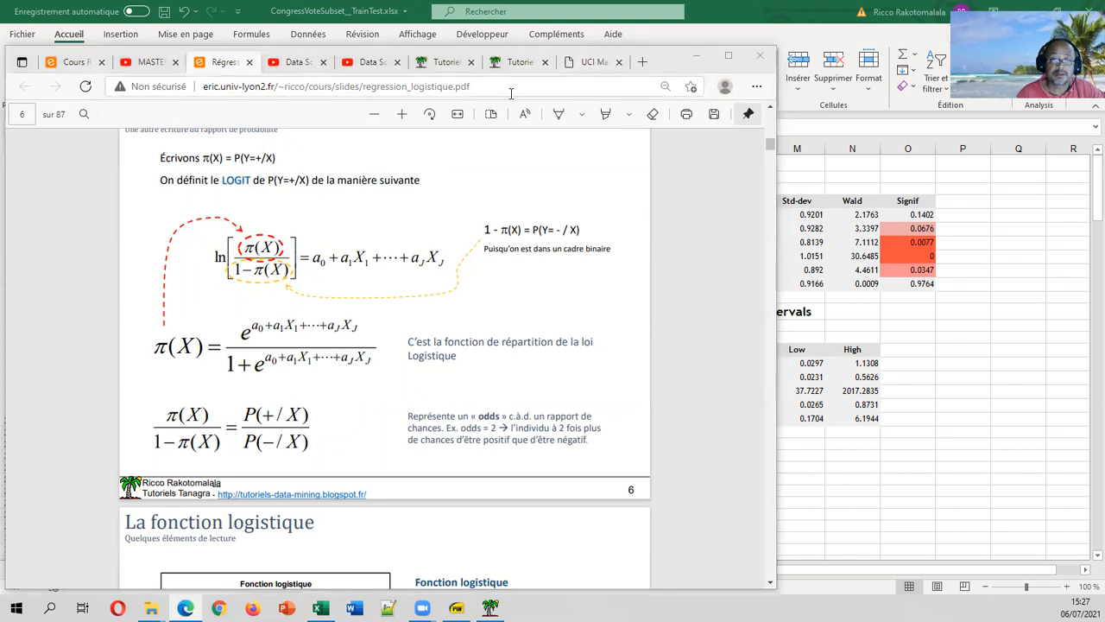
click(801, 10)
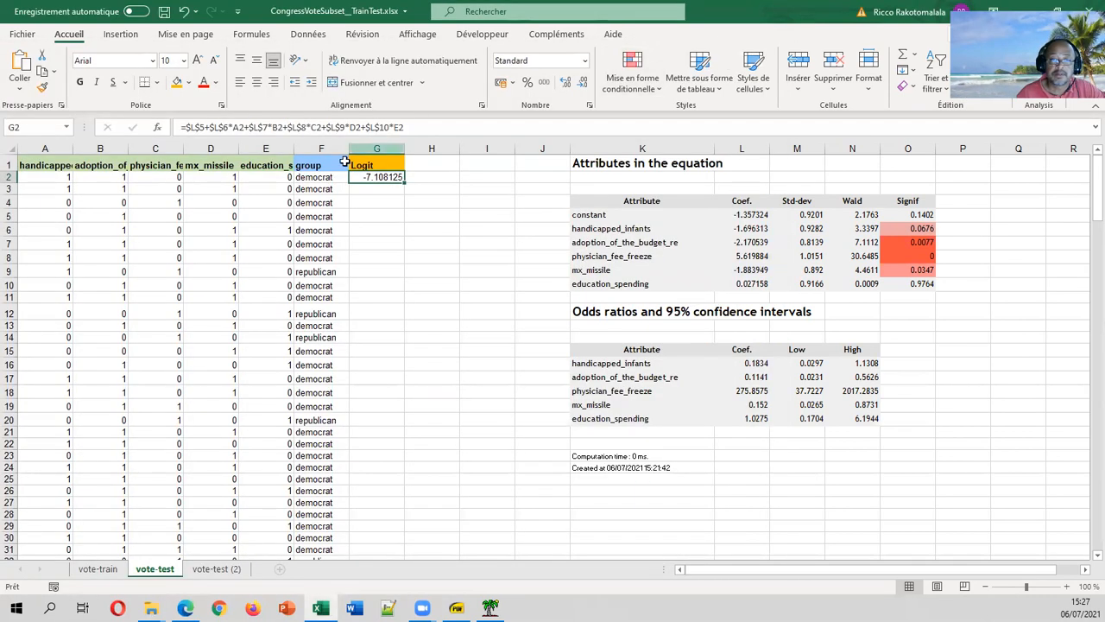
double_click(404, 182)
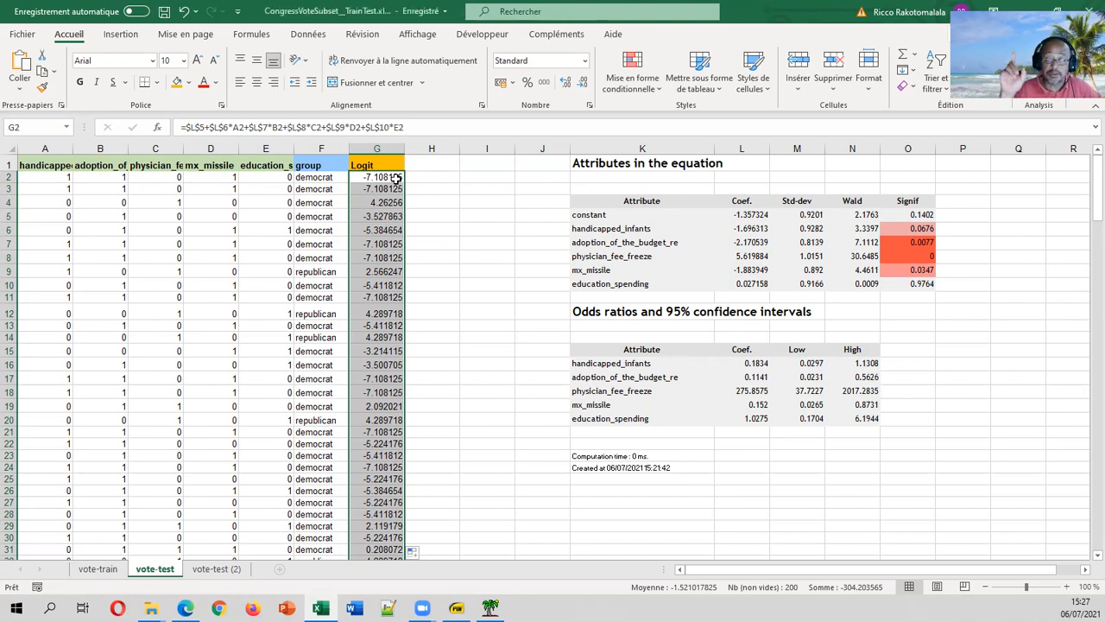
Step: Consult the prediction diagram and the logistic regression slide, and enter the header score(repub) in H1
click(489, 607)
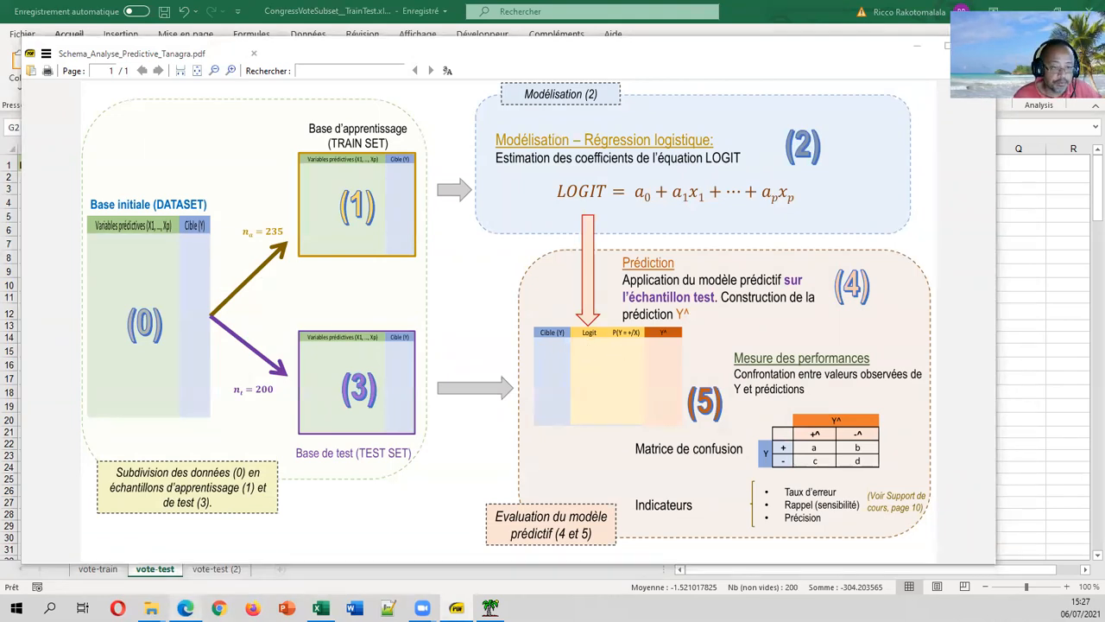
click(185, 607)
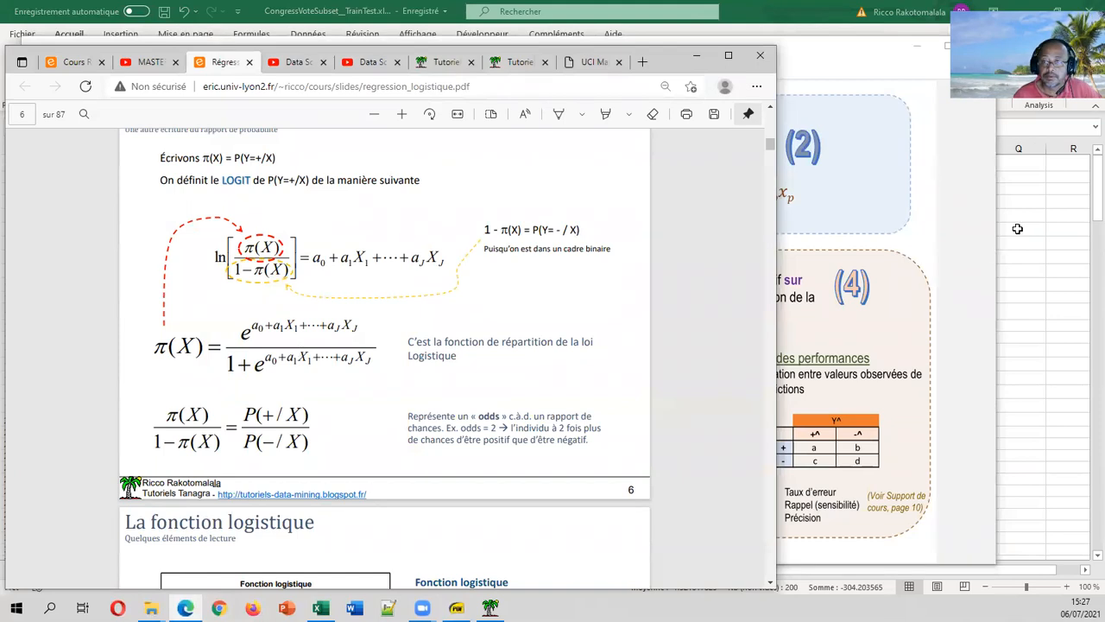
click(1017, 227)
click(421, 161)
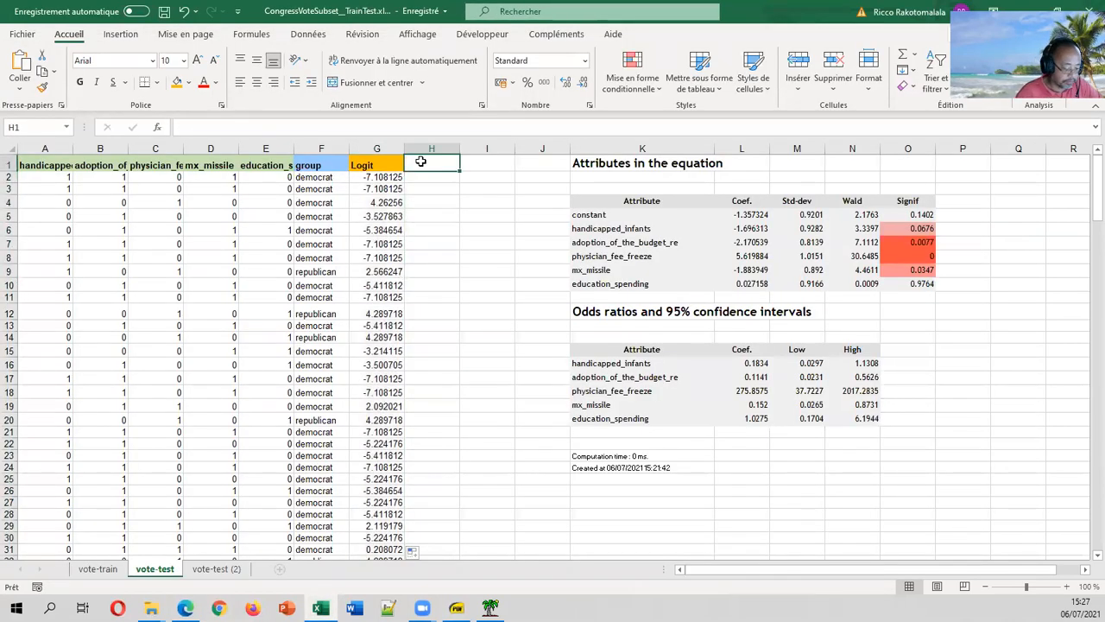
text(score(repub))
key(Return)
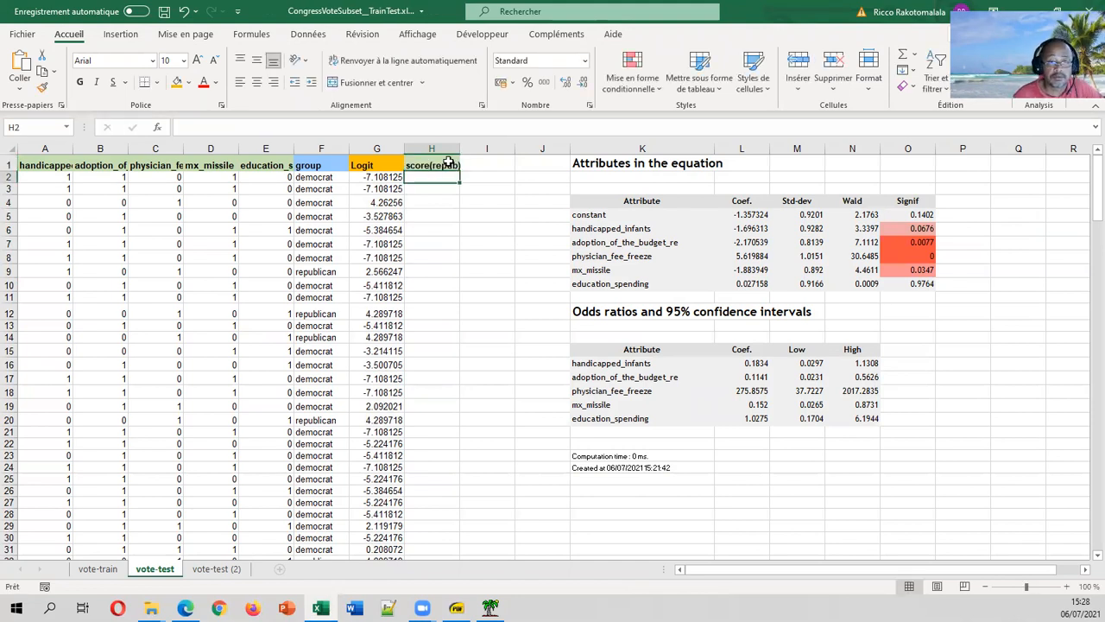
Step: Fit column H to its header text and fill H1 with the same gold as the Logit header
double_click(457, 148)
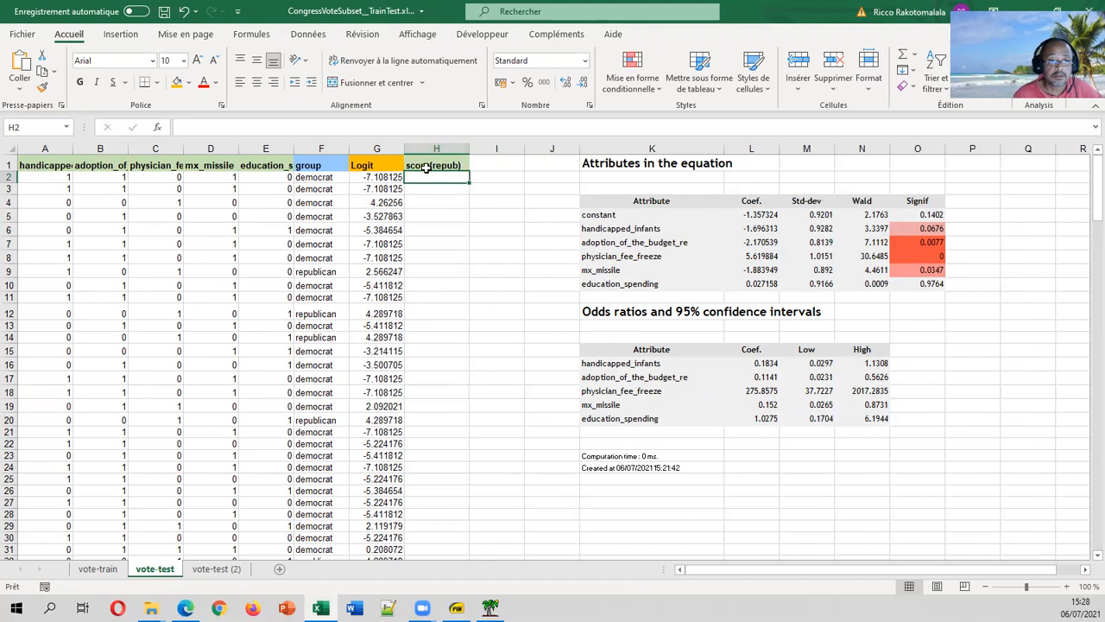
click(430, 165)
click(177, 82)
Step: Check the positive value in the Tanagra regression report and the π(X) formula in the course slides
click(437, 177)
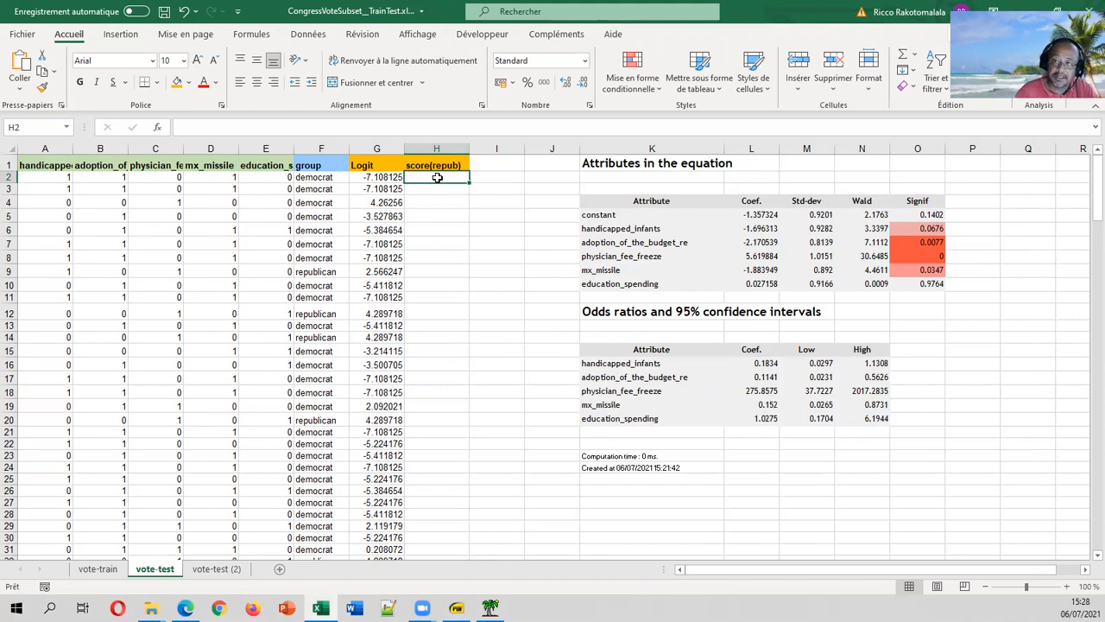
click(489, 608)
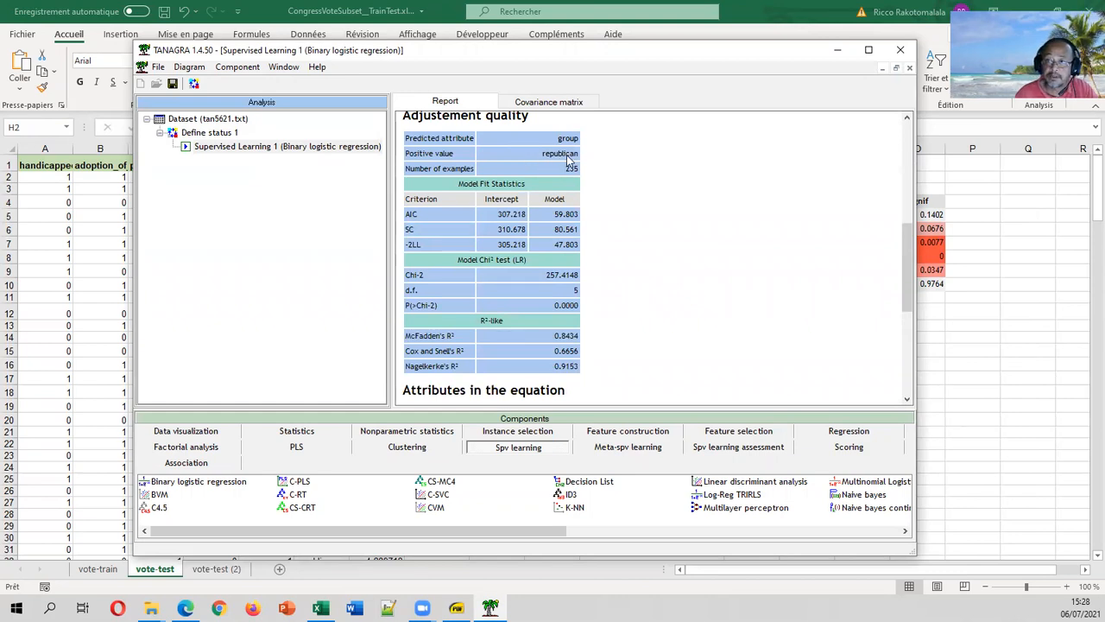
click(962, 172)
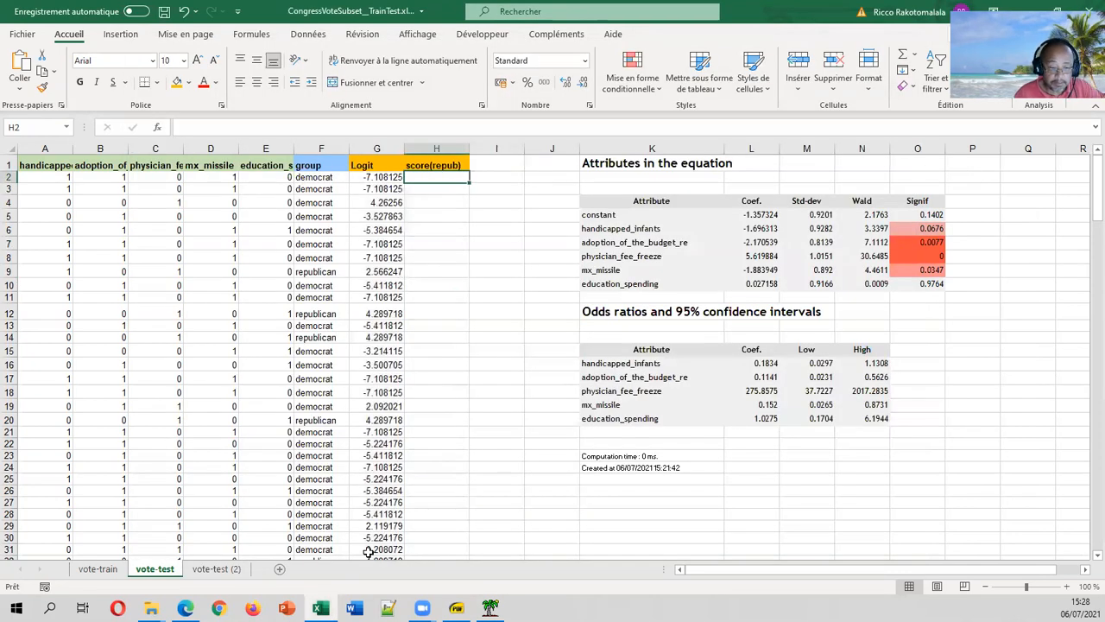
click(185, 608)
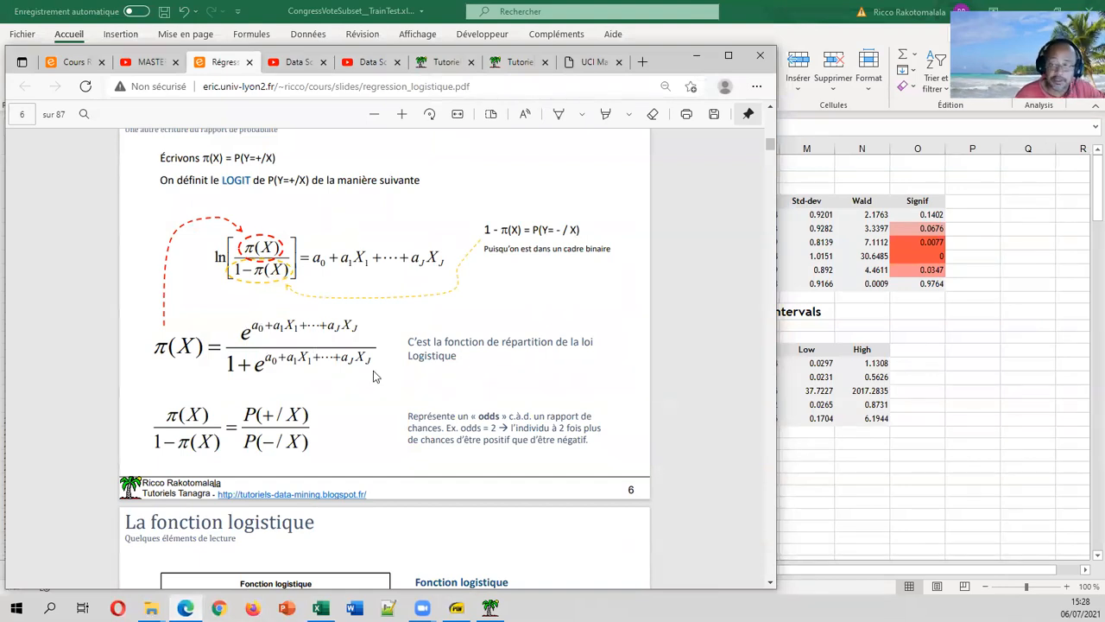
click(824, 213)
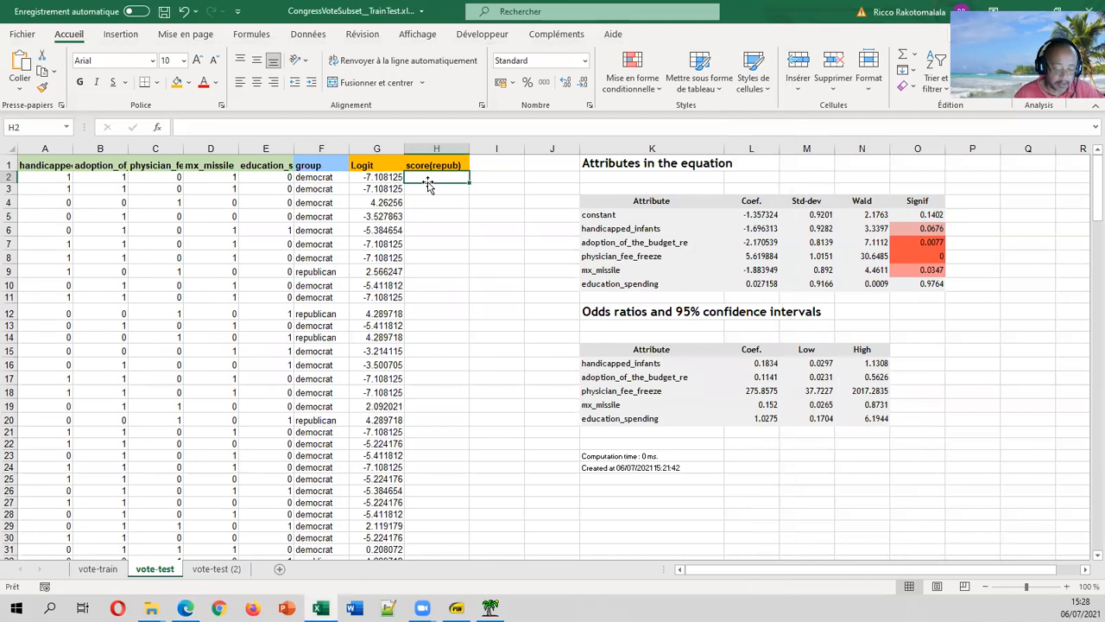
Step: Compute the score in H2 with =EXP(G2)/(1+EXP(G2)) and copy the formula down the whole score(repub) column
text(=exp)
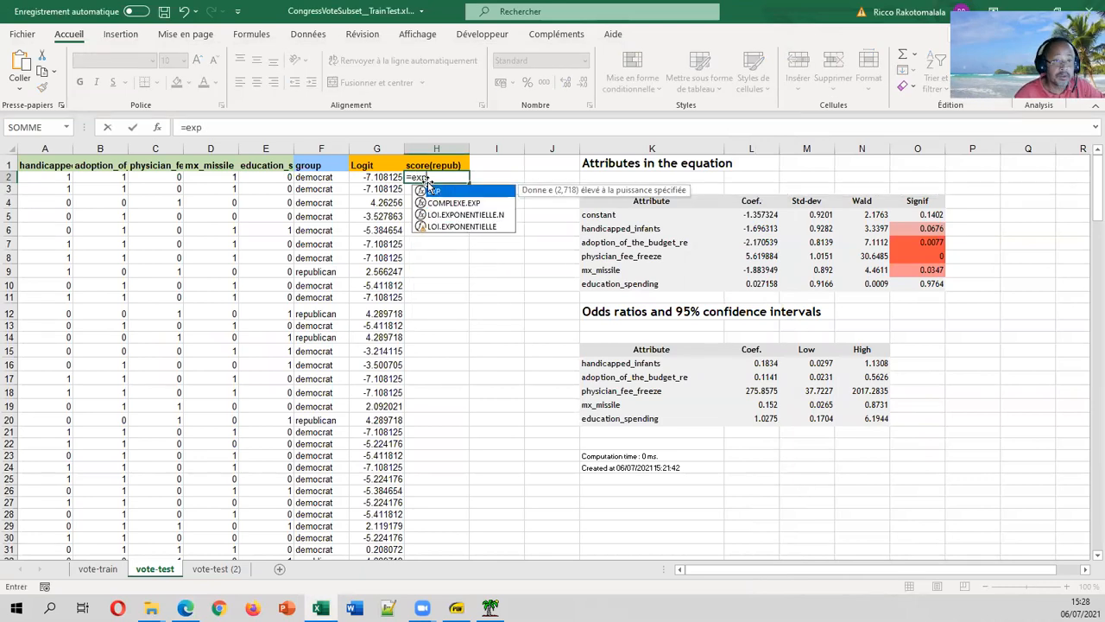
text(()
click(373, 177)
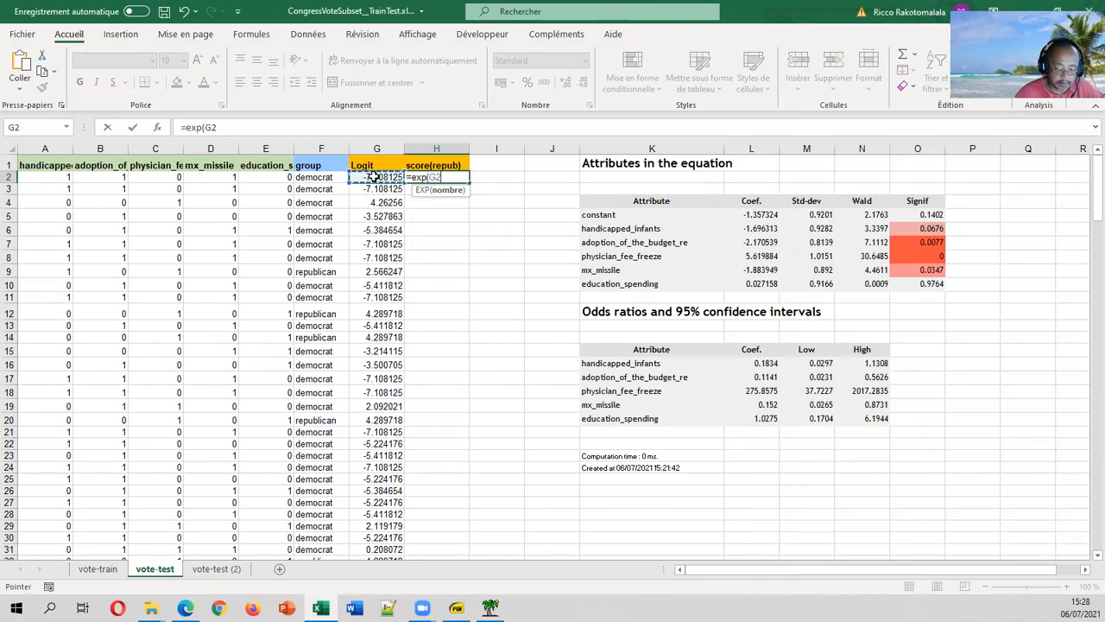
text())
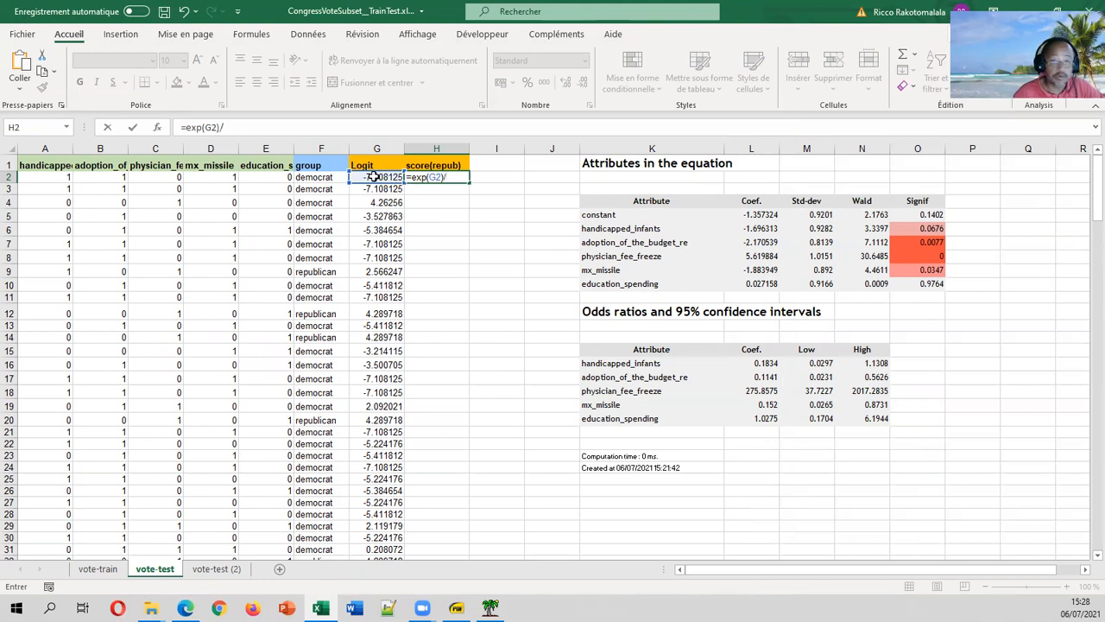
text(/(1+exp()
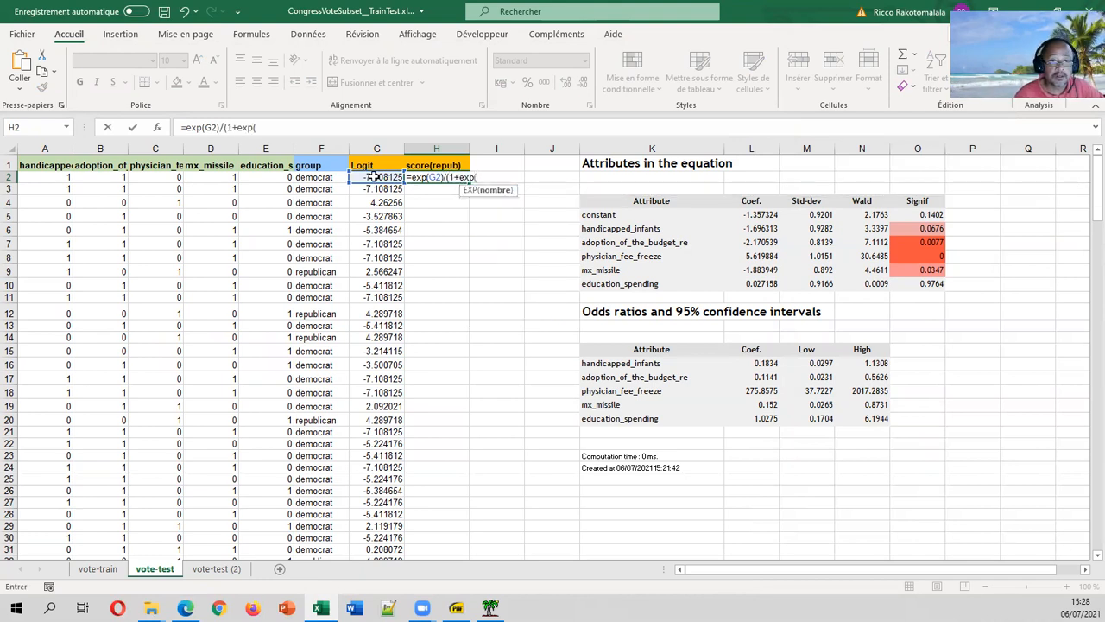
click(373, 177)
text()))
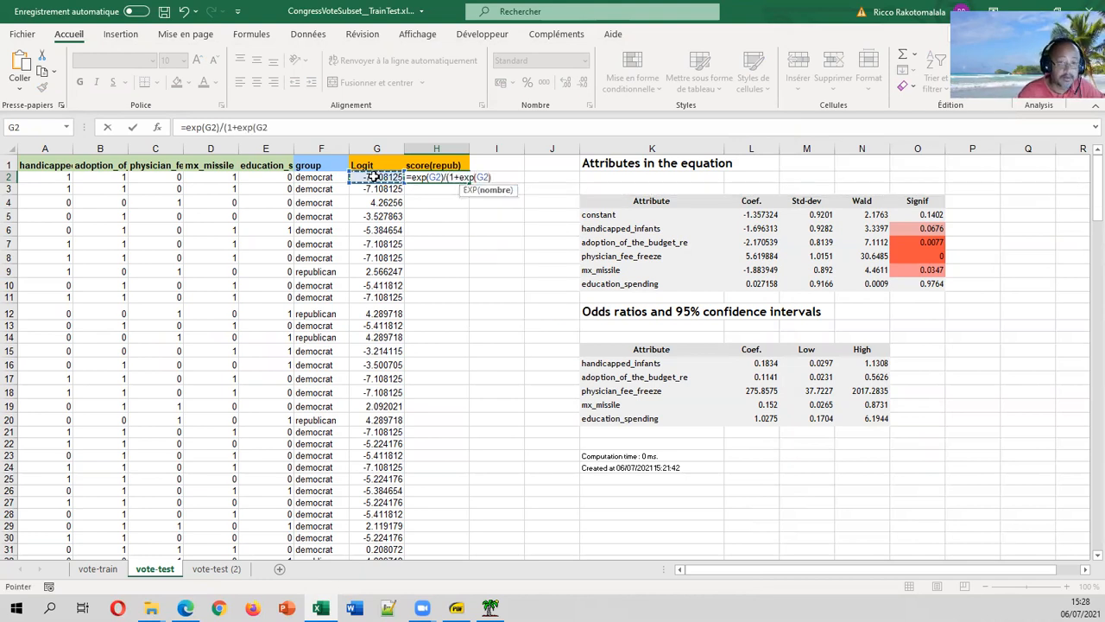
key(ctrl+Return)
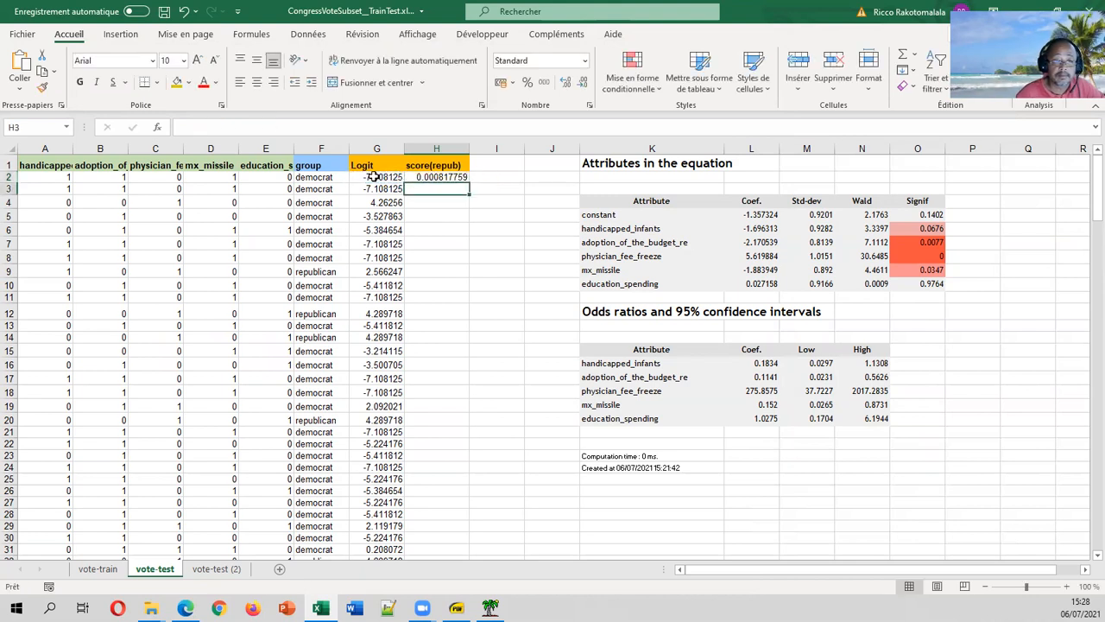
double_click(471, 181)
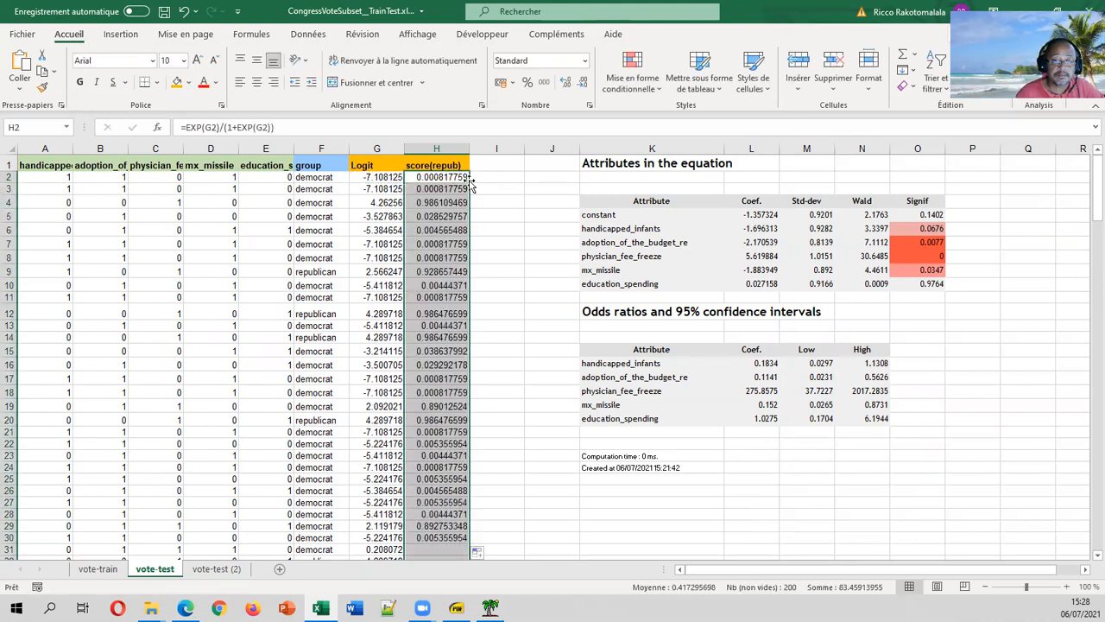
Step: Compare the first individual's score in H2 with its observed group in F2
click(501, 180)
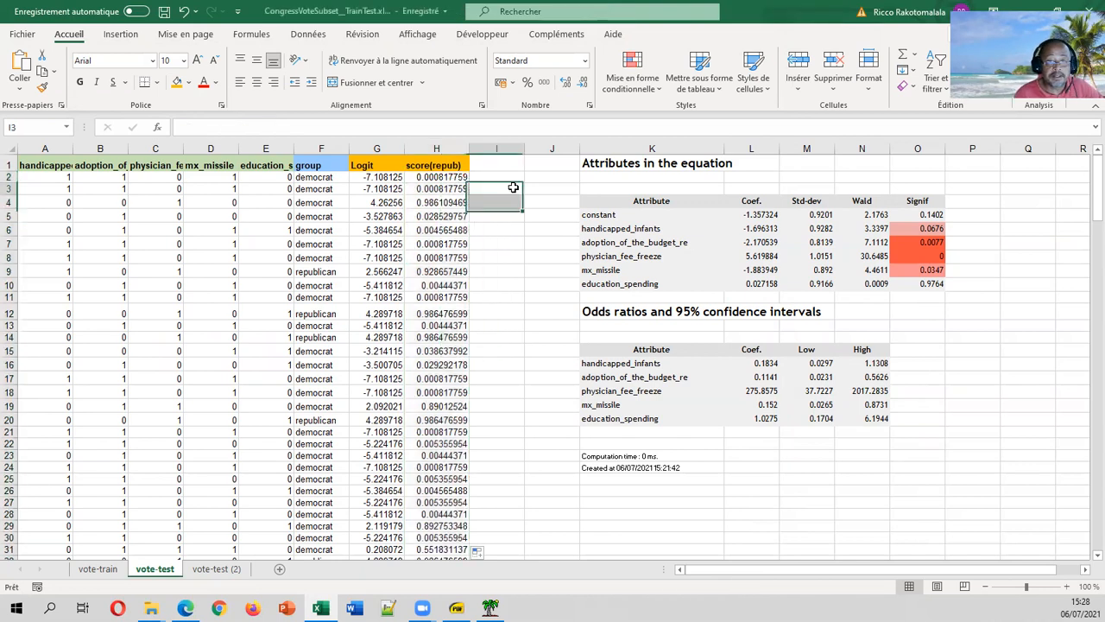
click(448, 176)
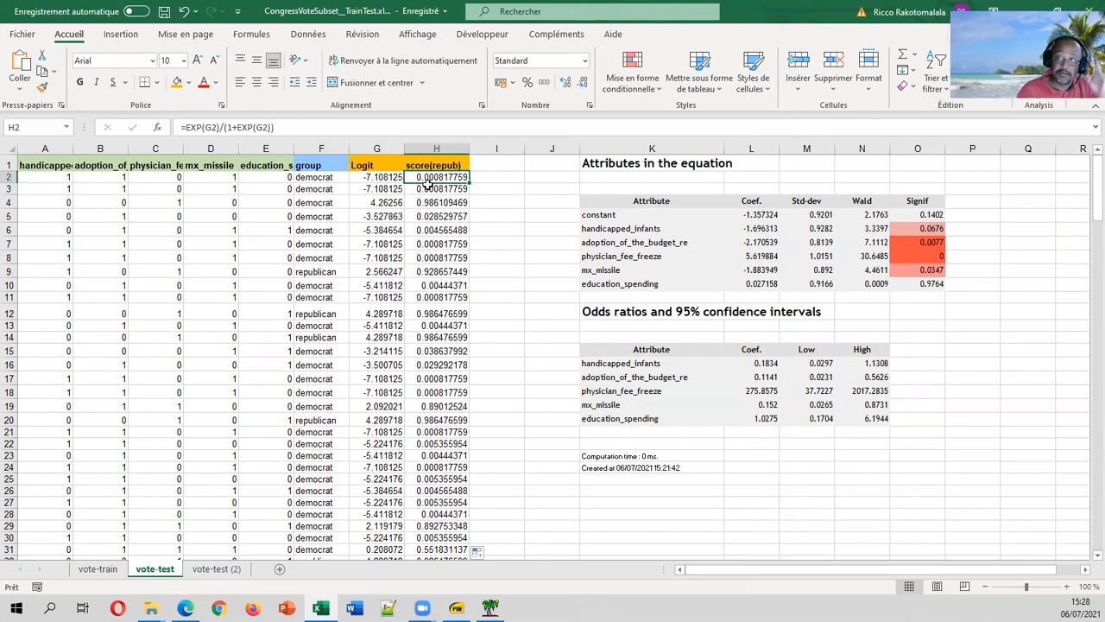
click(330, 177)
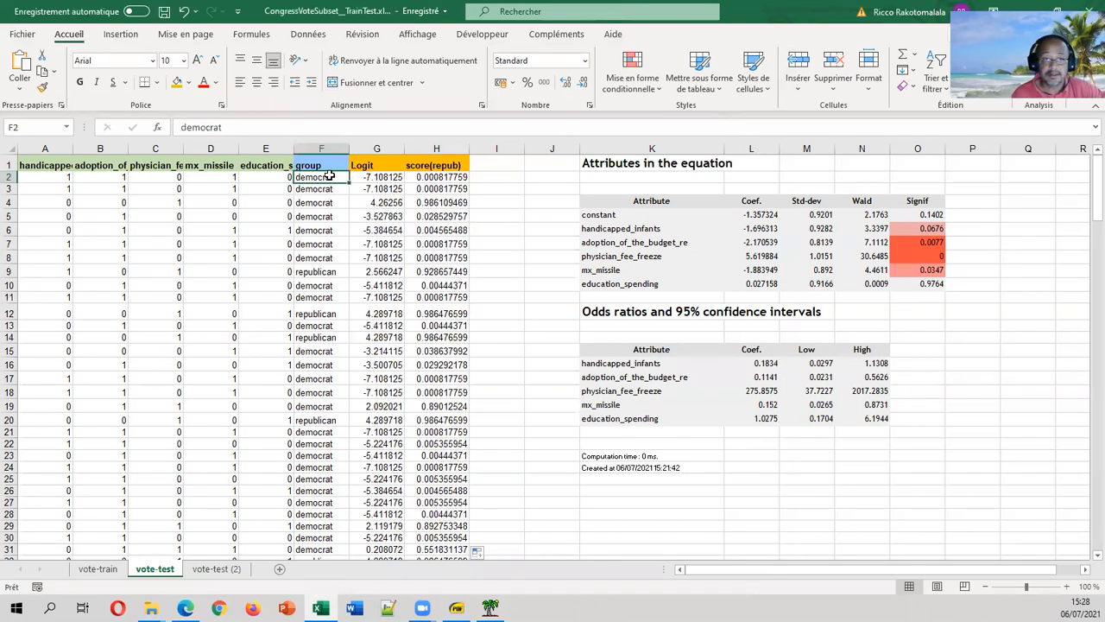
Step: Compare the score in H4 with the observed group of the same individual in F4
click(430, 203)
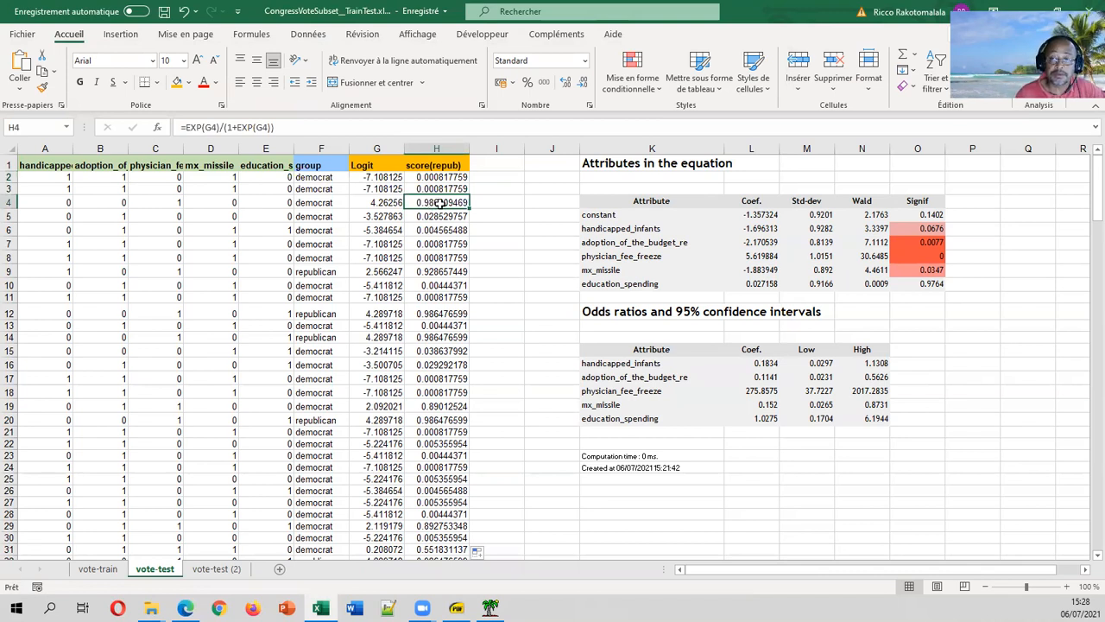
click(340, 201)
click(455, 202)
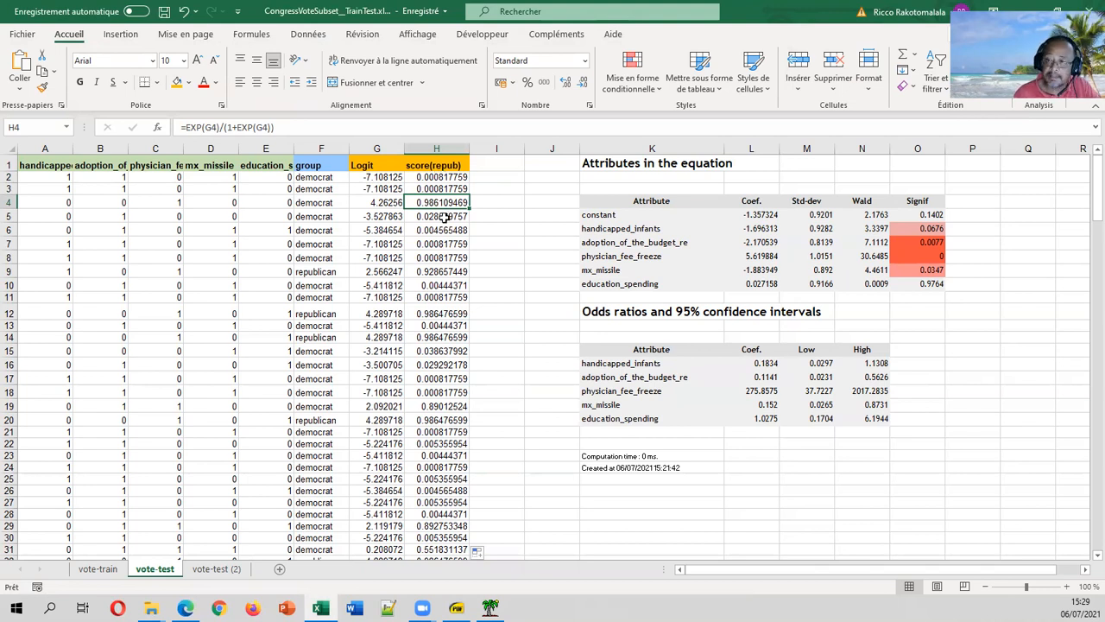
Step: Add the header prediction in I1 and fill that cell with orange
click(498, 165)
text(prediction)
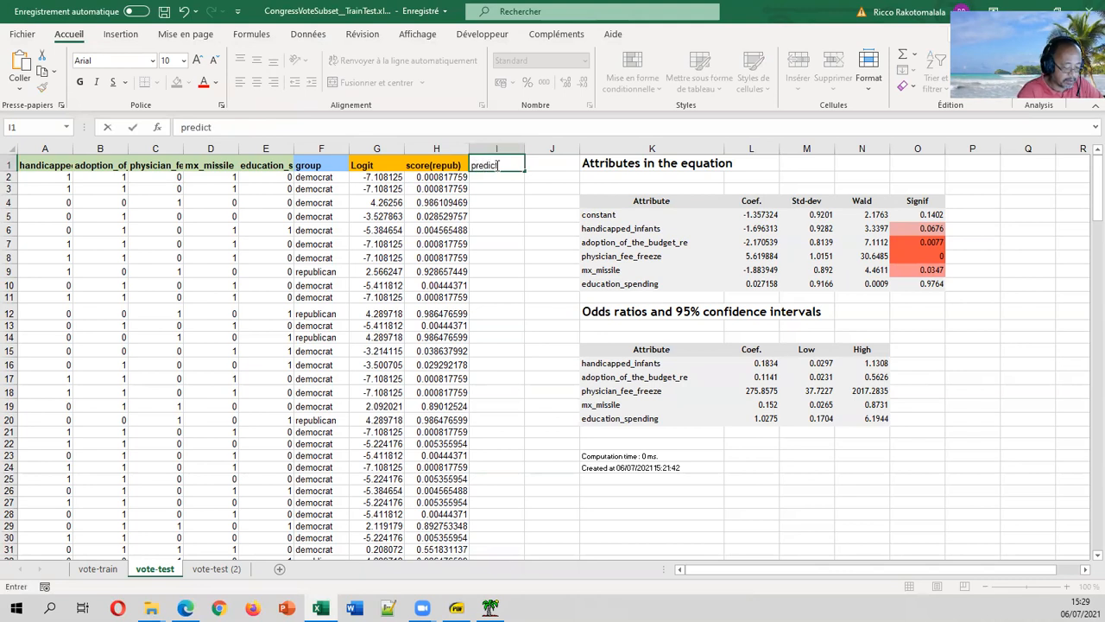
key(Return)
click(498, 165)
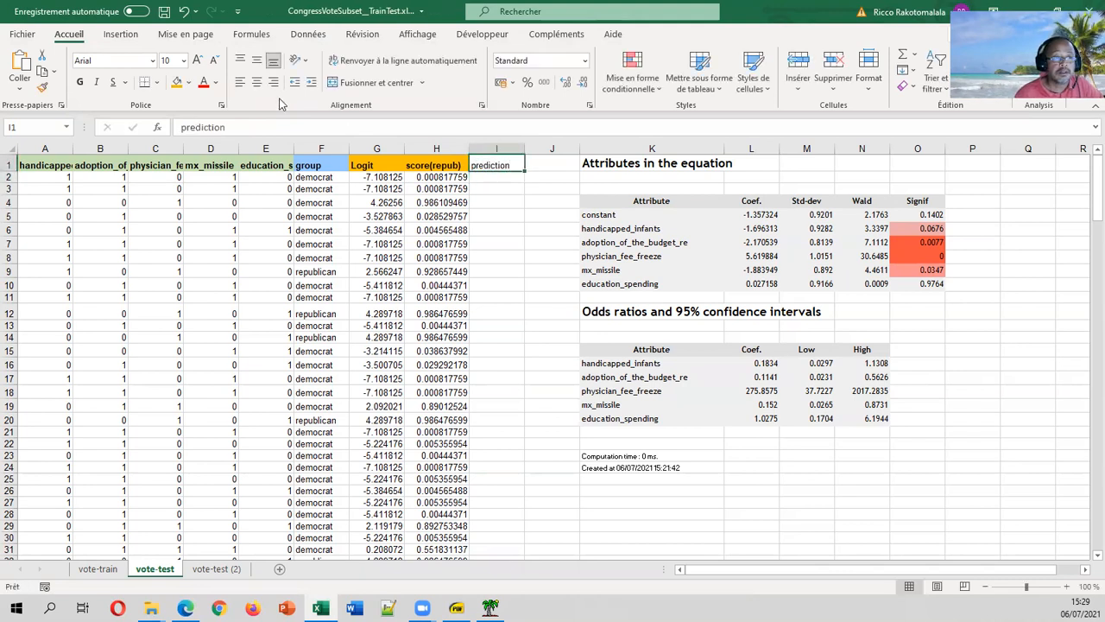
click(189, 83)
click(234, 118)
click(505, 178)
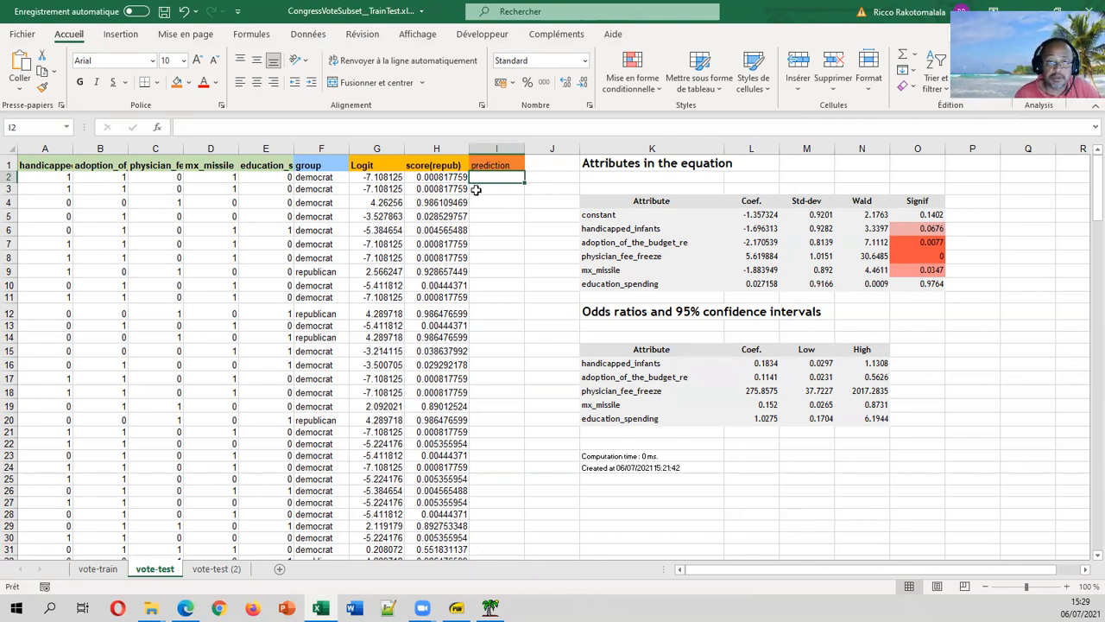
Step: Switch to the course slides in the browser and check the assignment rule for π(X) and C(X) on the logistic function page
click(436, 145)
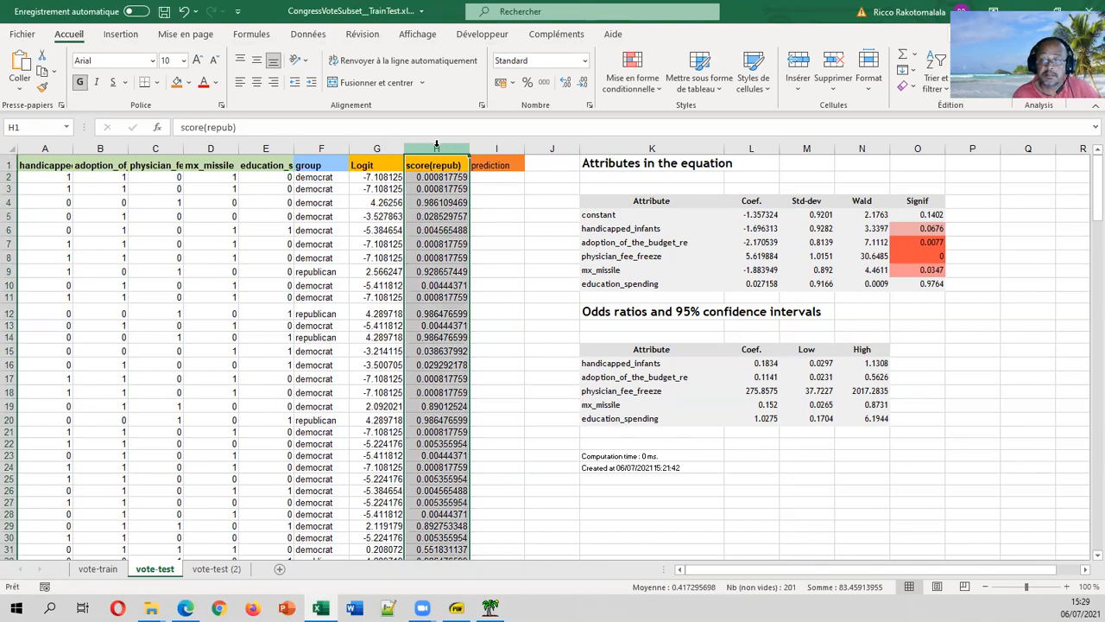
click(502, 149)
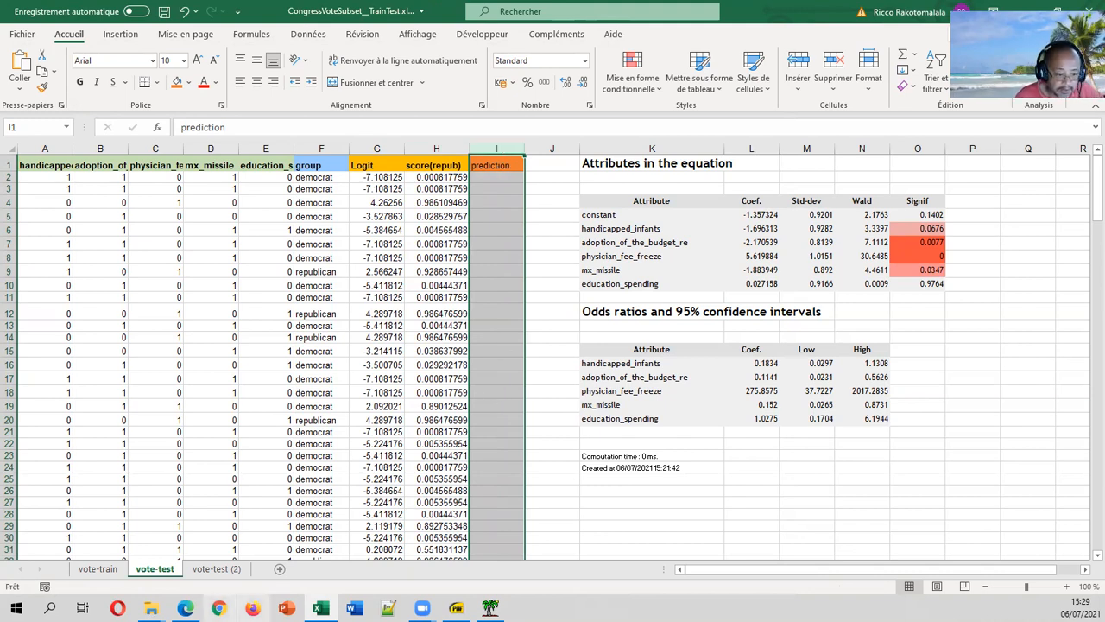
click(186, 608)
scroll(434, 393, down, 5)
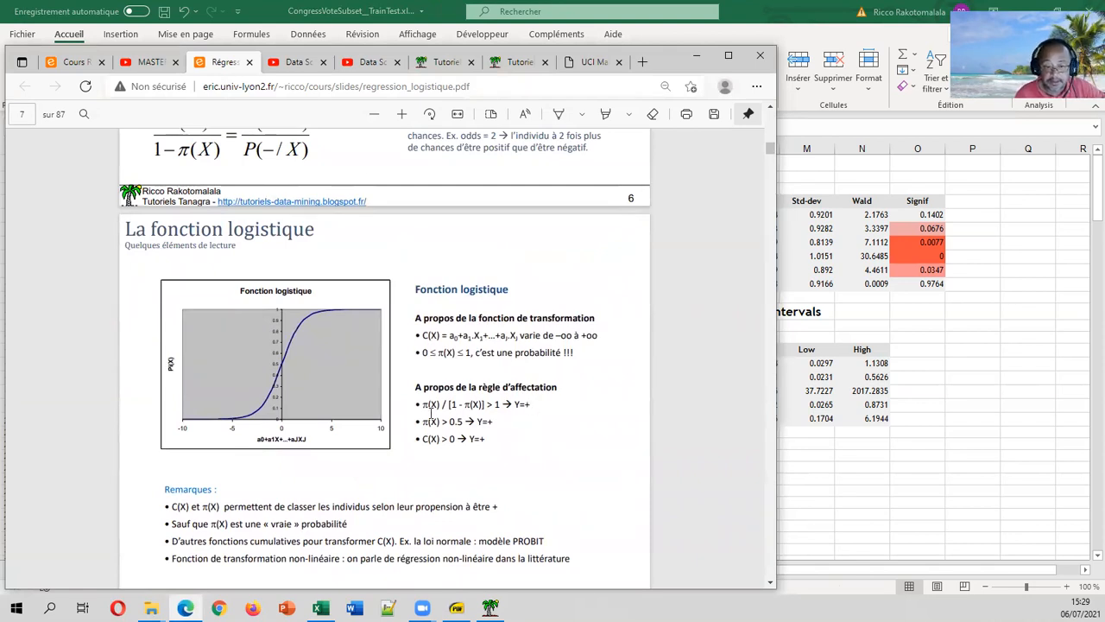
drag(442, 422, 424, 428)
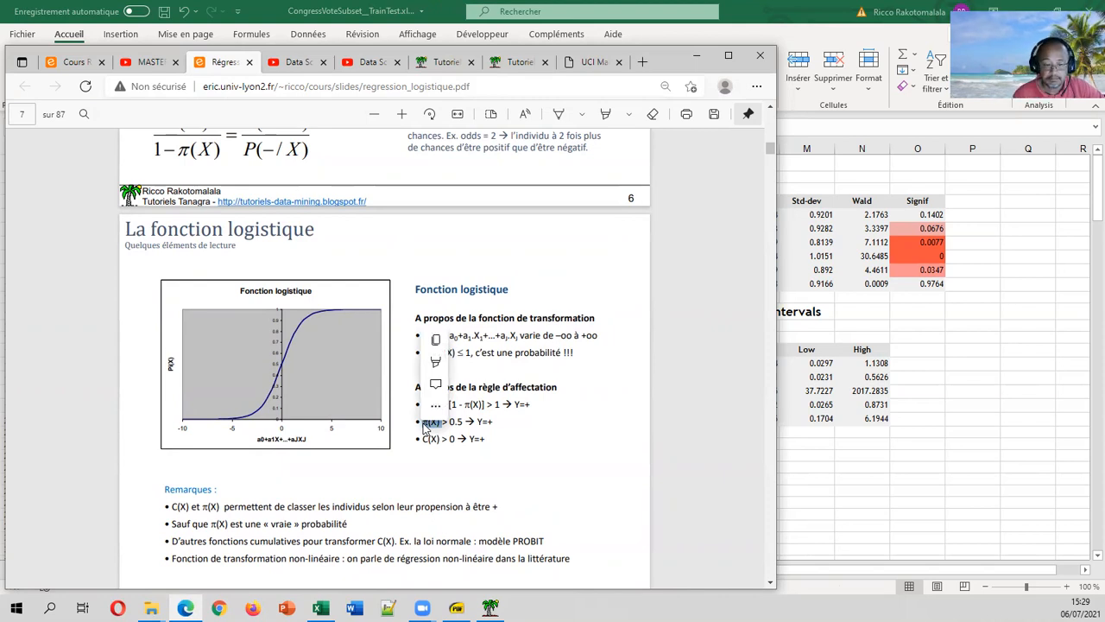
click(523, 421)
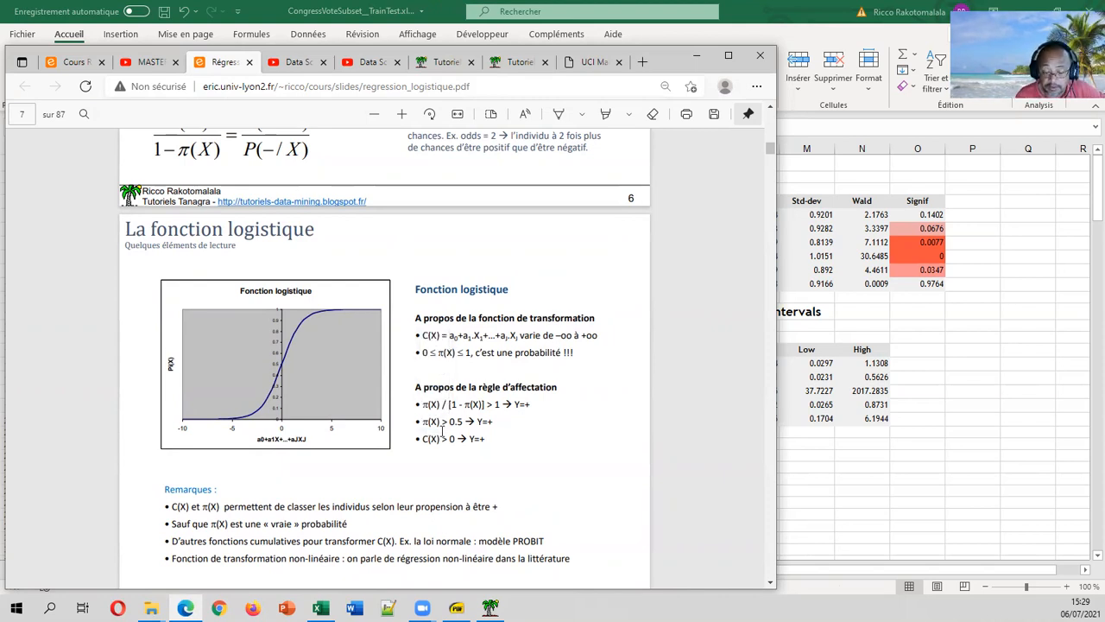
drag(440, 439, 422, 444)
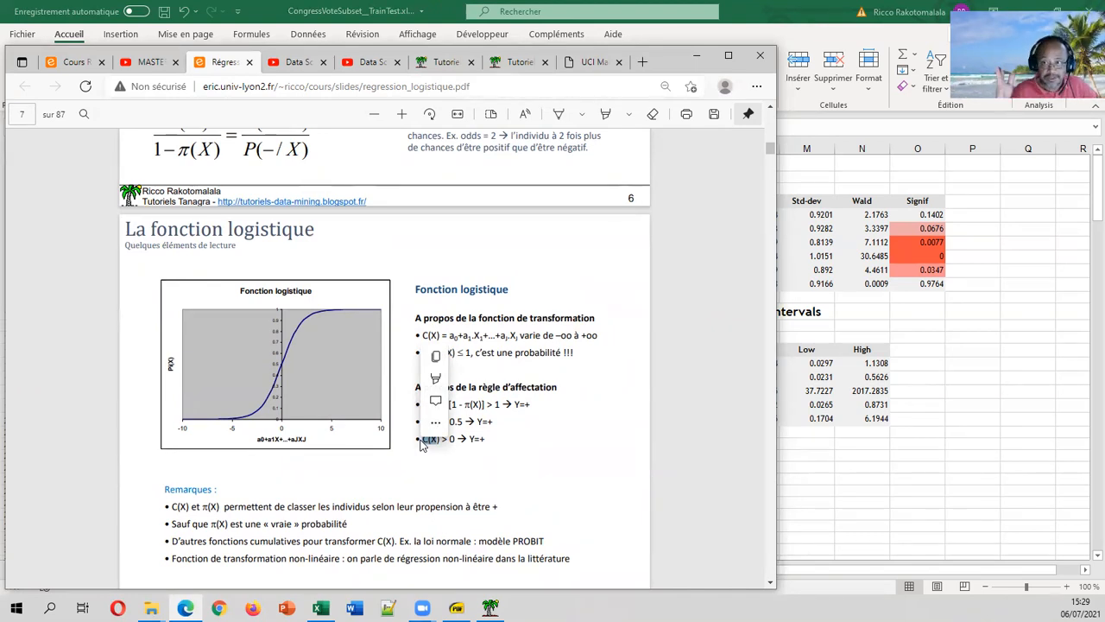
click(434, 423)
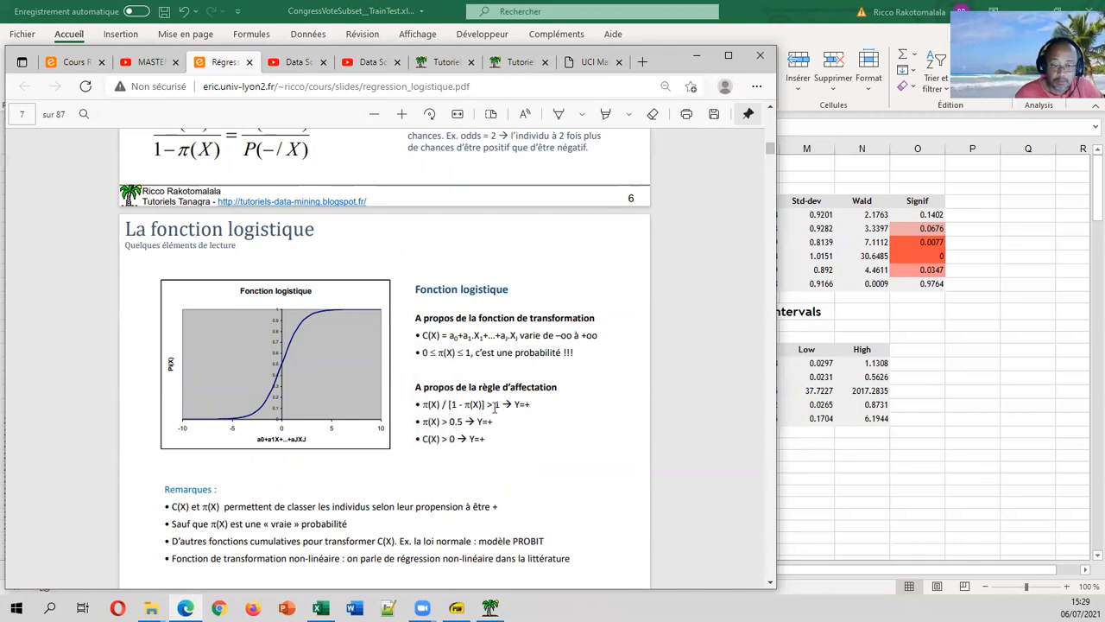
drag(441, 424, 422, 423)
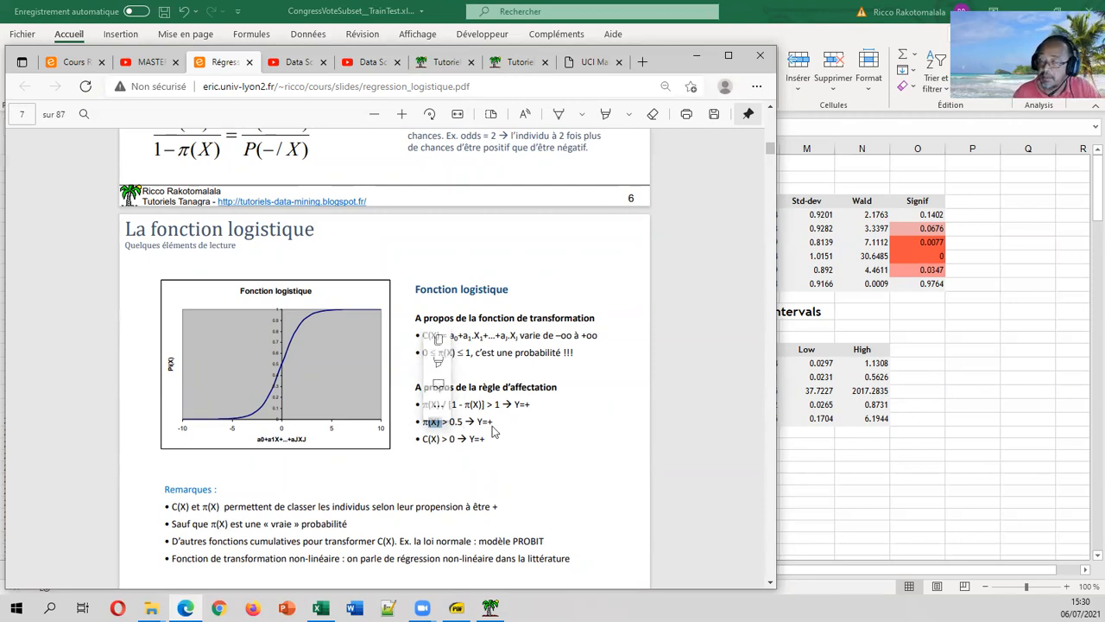
key(alt+Tab)
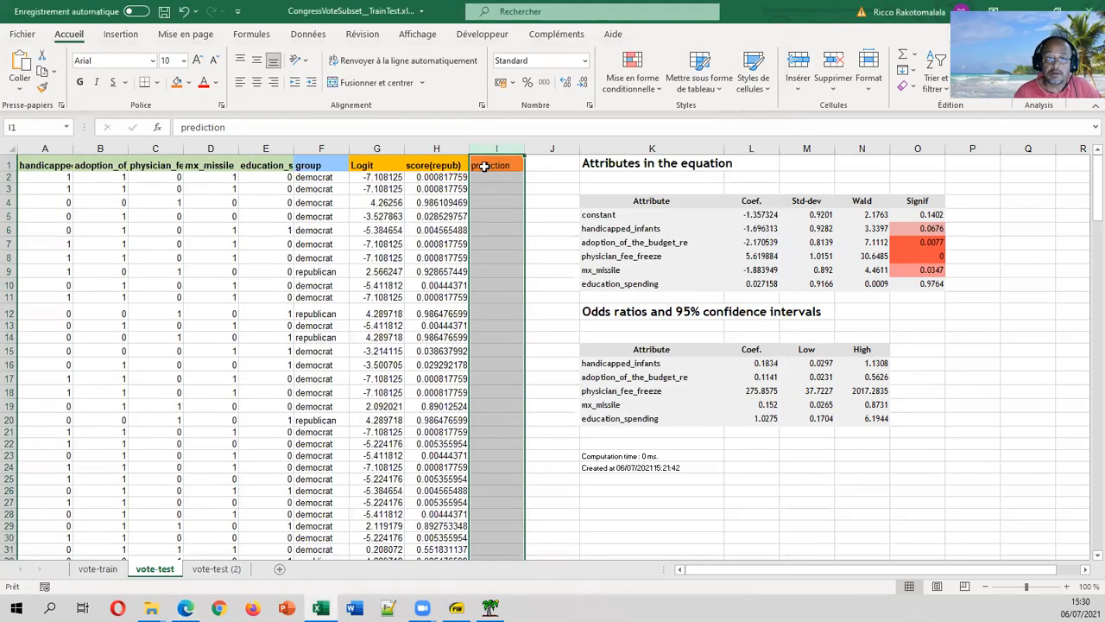
Step: Compute the prediction in I2 with =SI(H2>0.5;"republican";"democrat") and copy the formula down the whole prediction column
click(488, 175)
text(=si()
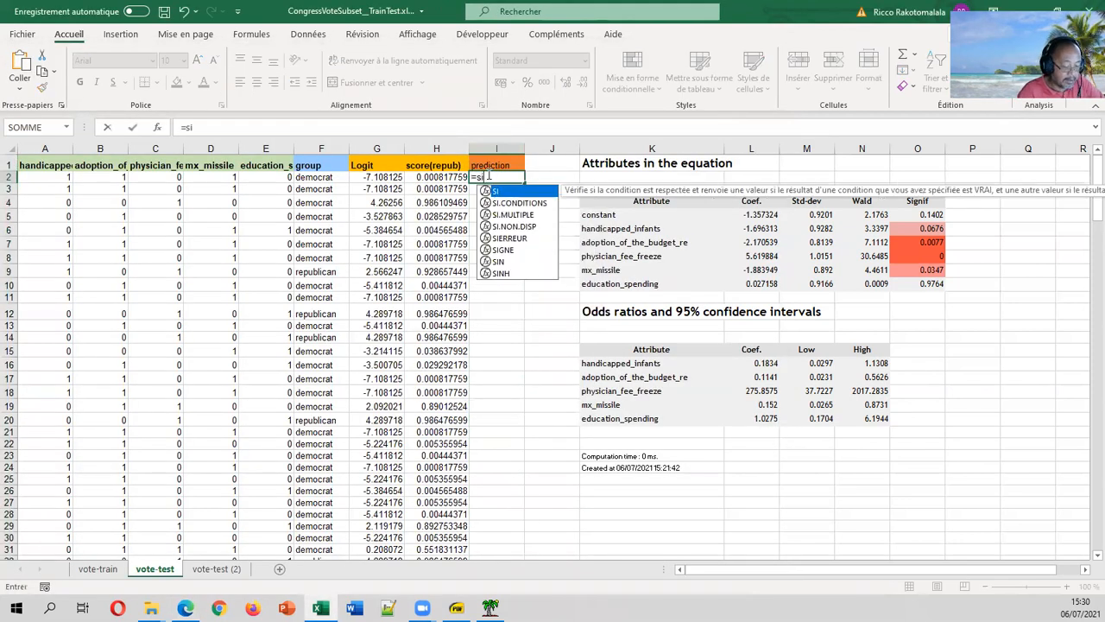
click(435, 178)
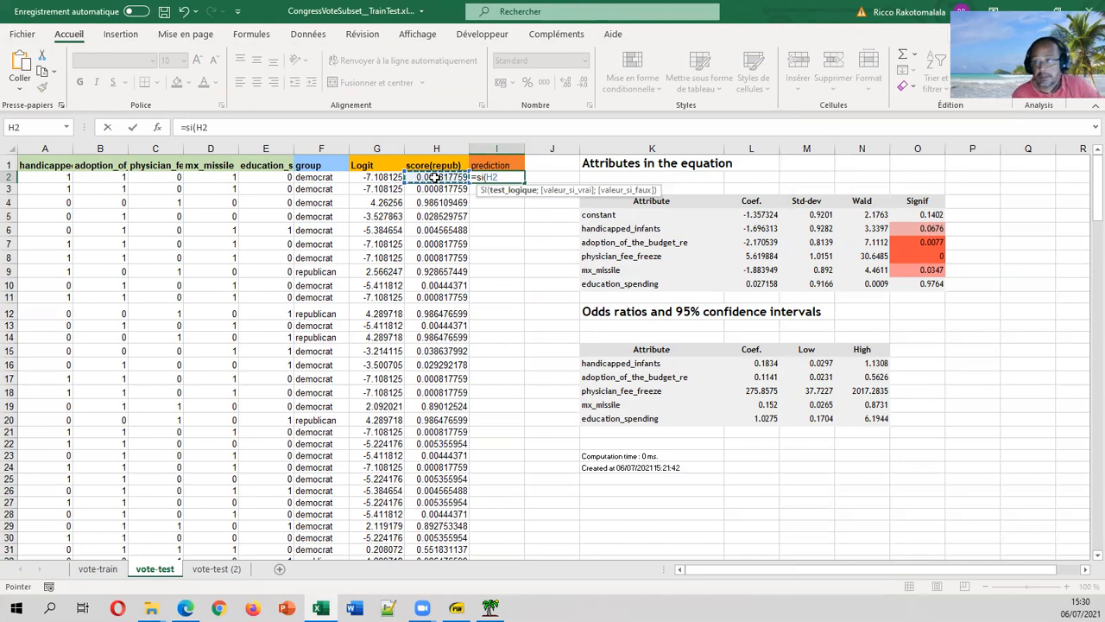
text(>0.5;"republican";"democrat"))
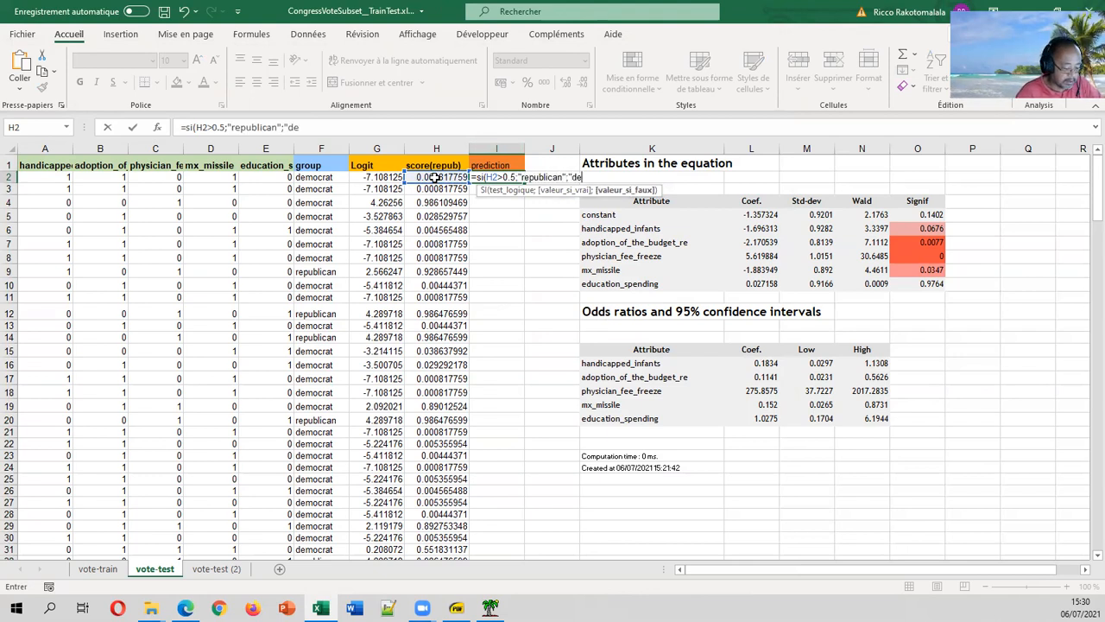
key(Return)
click(507, 176)
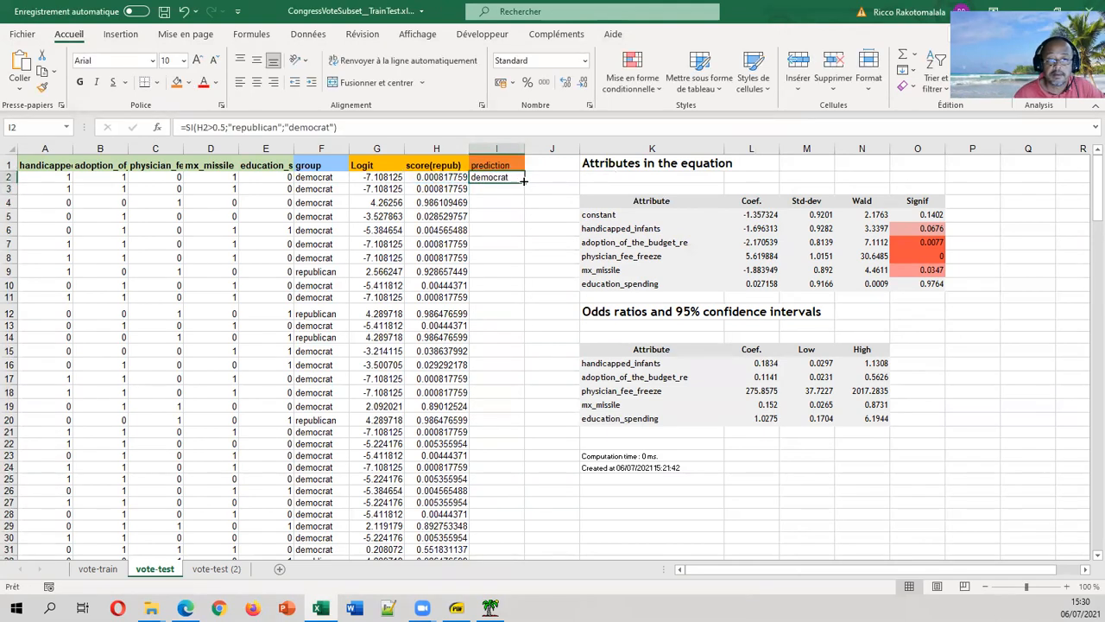
double_click(523, 182)
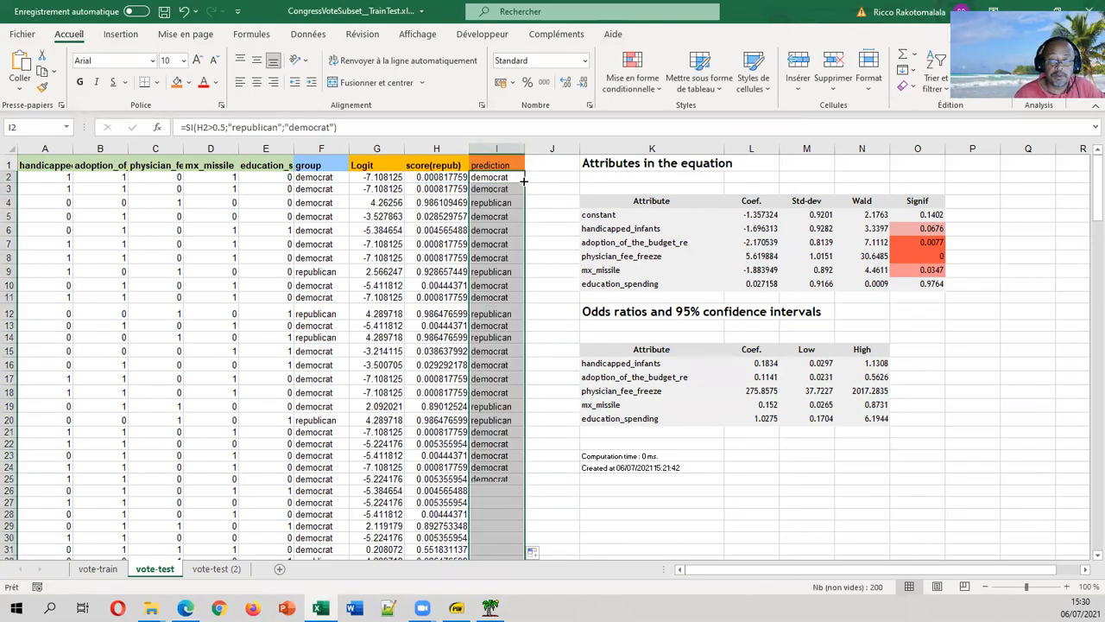
Step: Compare the prediction column with the observed group column row by row, and review the confusion matrix stage in the predictive analysis diagram PDF
click(498, 243)
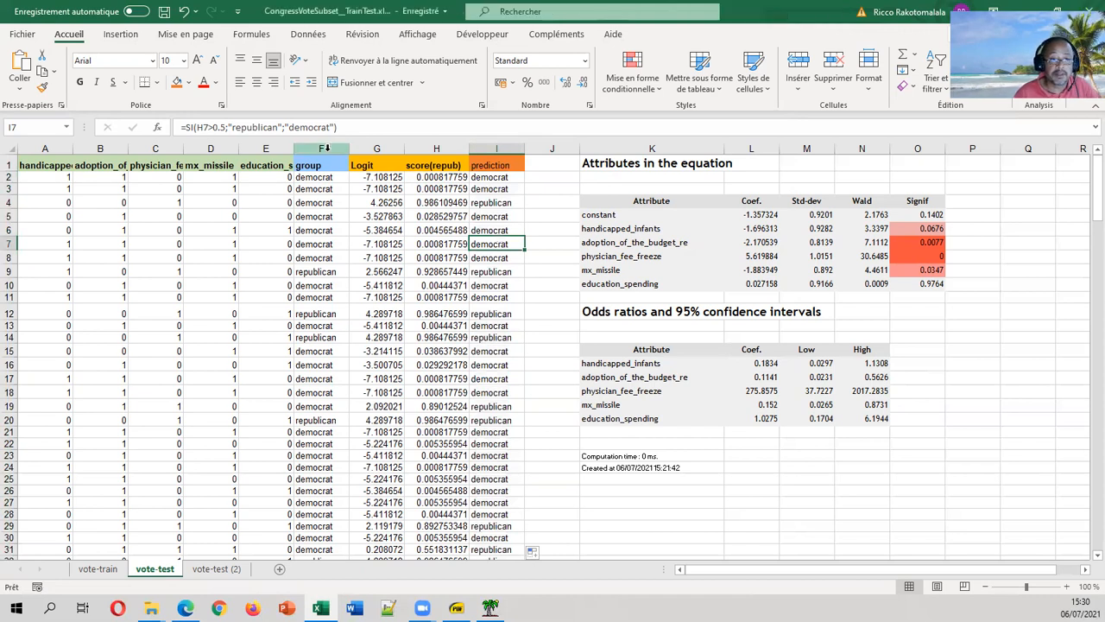
click(321, 148)
click(511, 148)
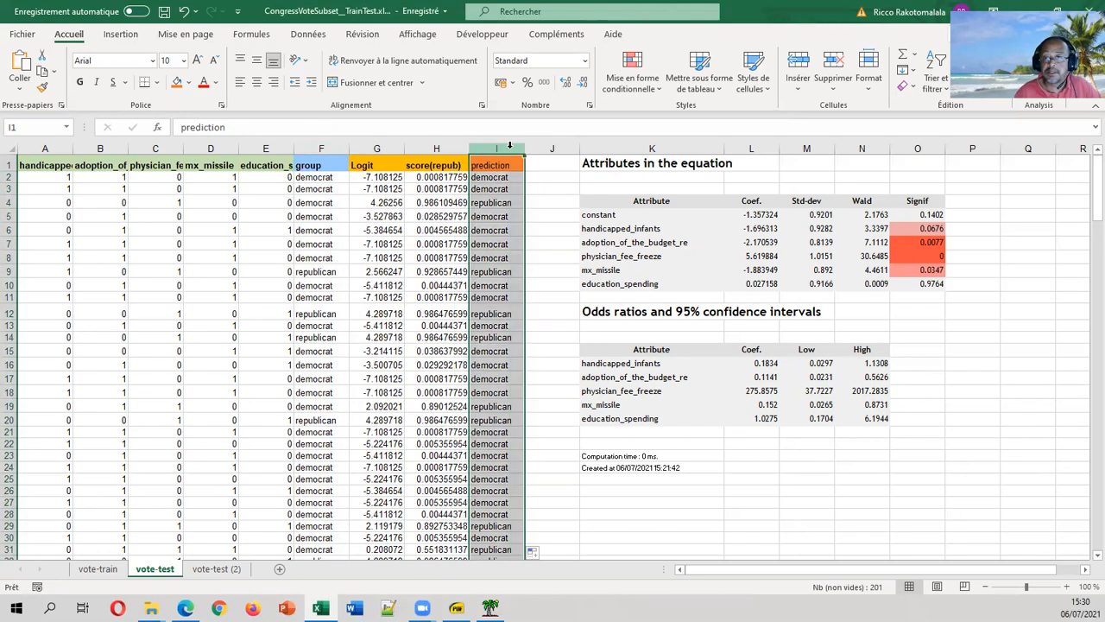
click(505, 189)
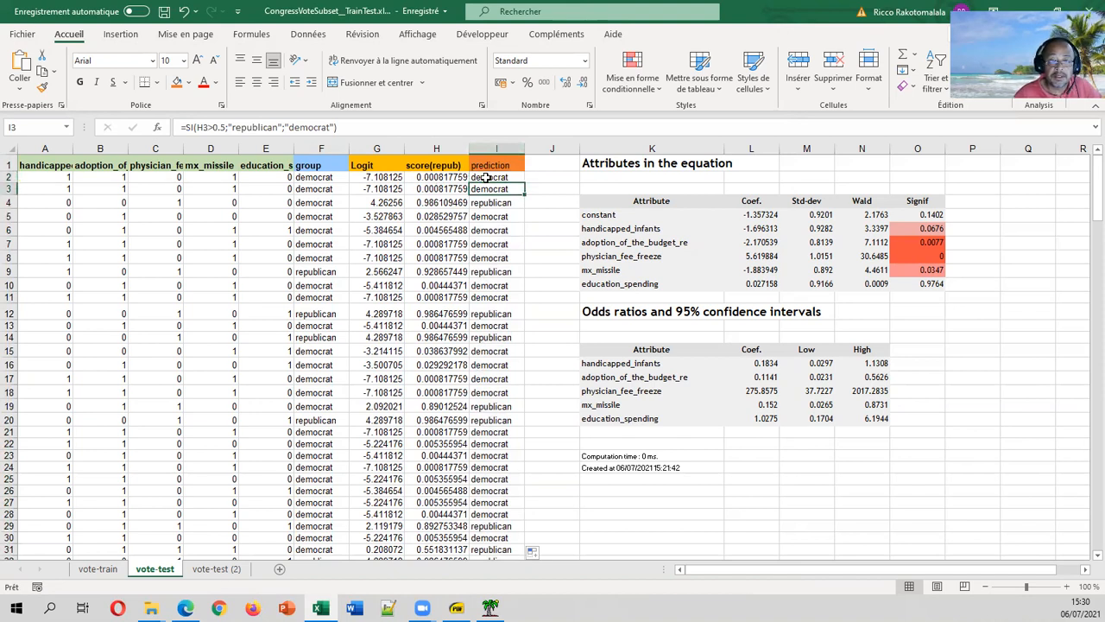
key(Down)
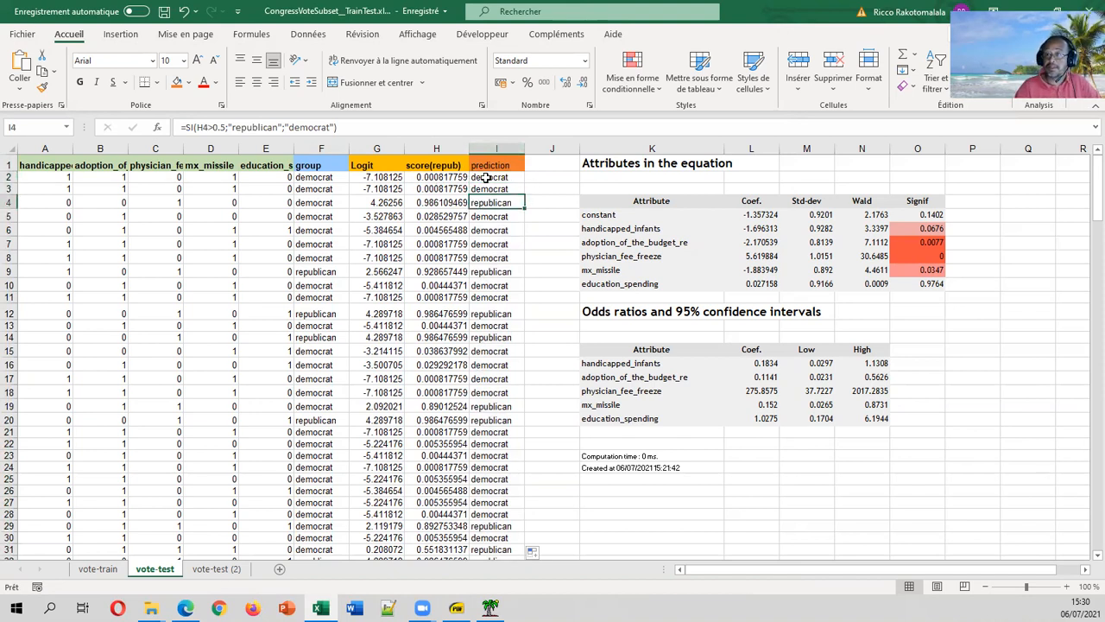
key(Down)
key(Down)
key(Down)
key(Down)
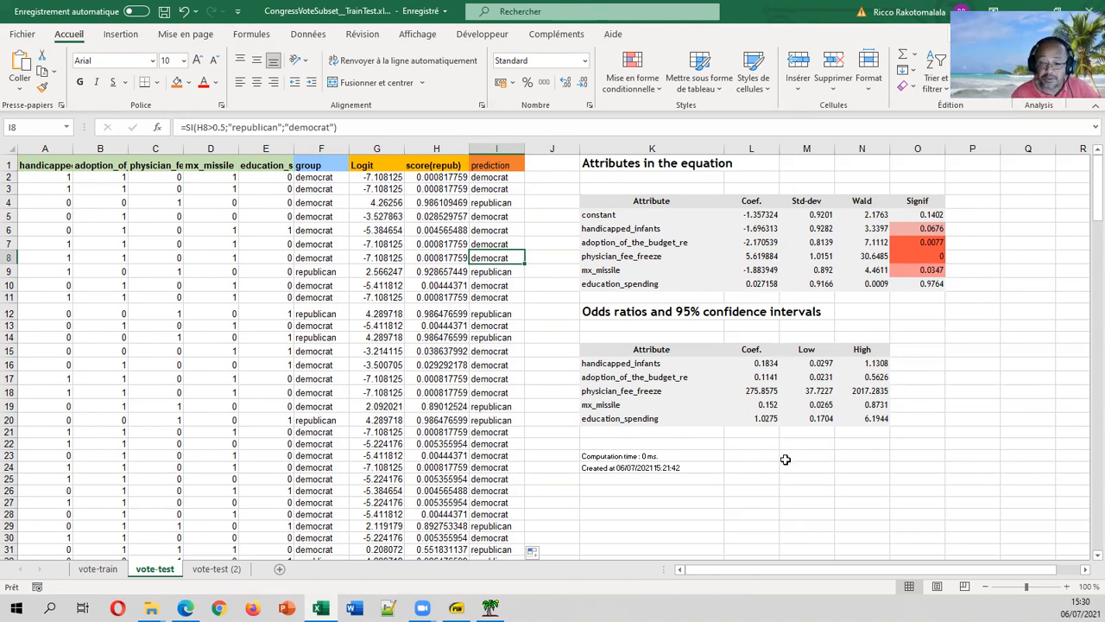
click(457, 608)
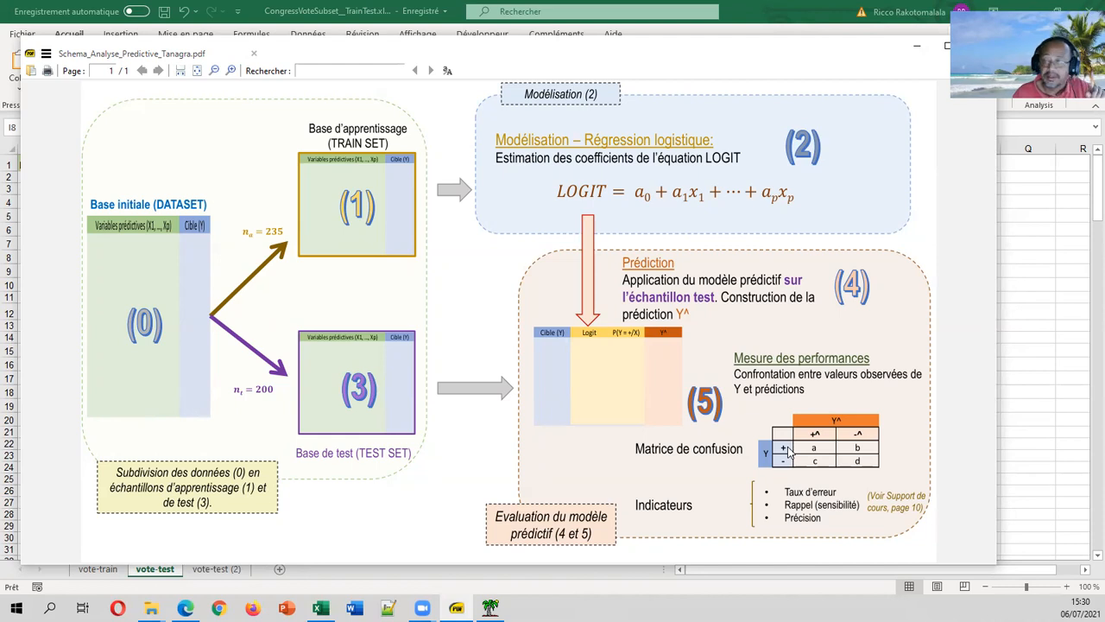
click(1040, 269)
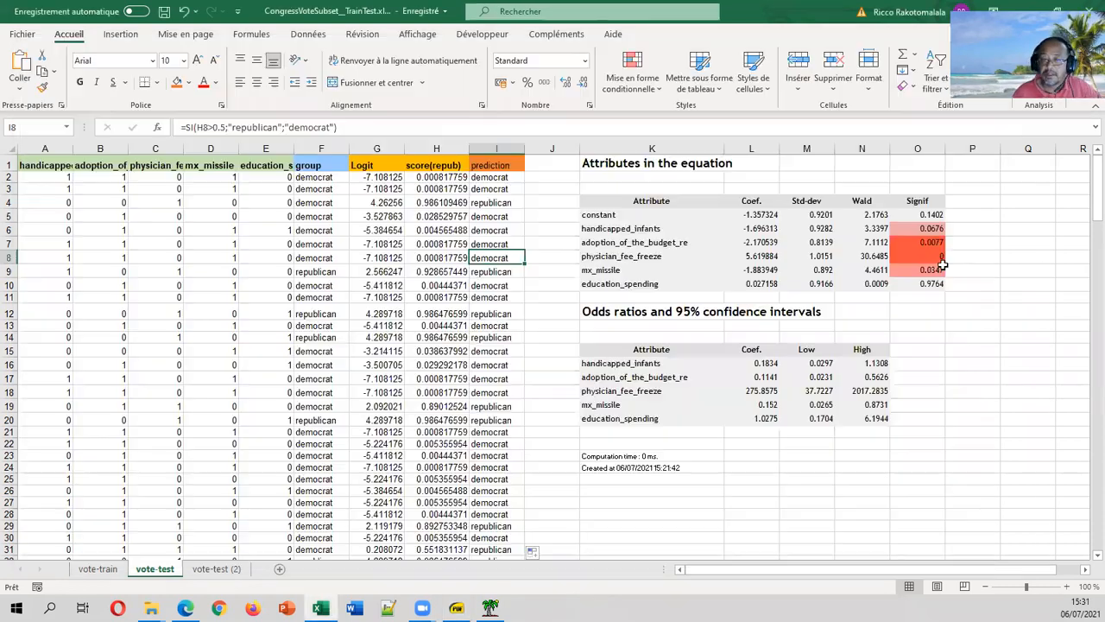
Step: Delete the cells of the Odds ratios and 95% confidence intervals block, K12:O24, including the computation time notes
mouse_move(658, 314)
mouse_down()
mouse_move(829, 380)
mouse_move(875, 461)
mouse_move(893, 457)
mouse_up()
right_click(893, 457)
click(691, 198)
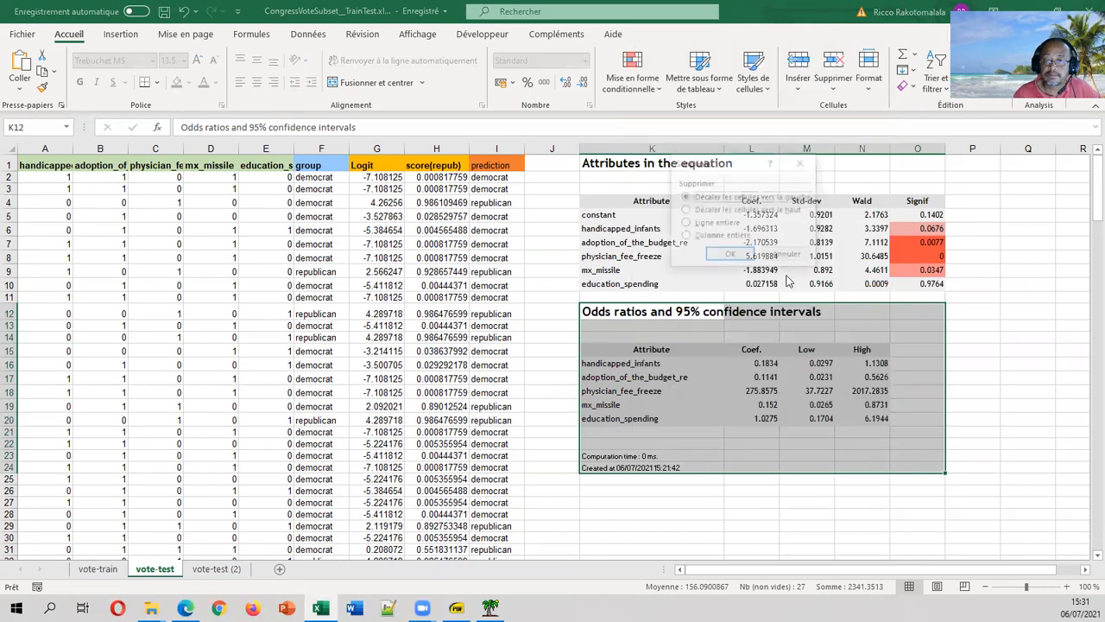
click(730, 256)
click(621, 321)
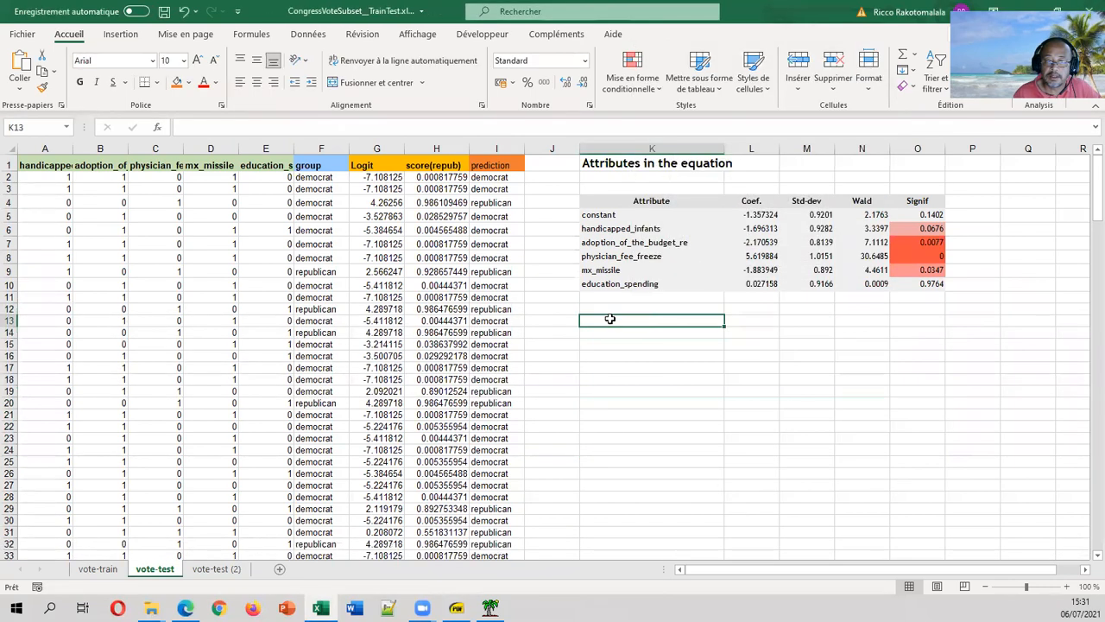
Step: Review the group, score(repub) and prediction columns of the test set
click(507, 308)
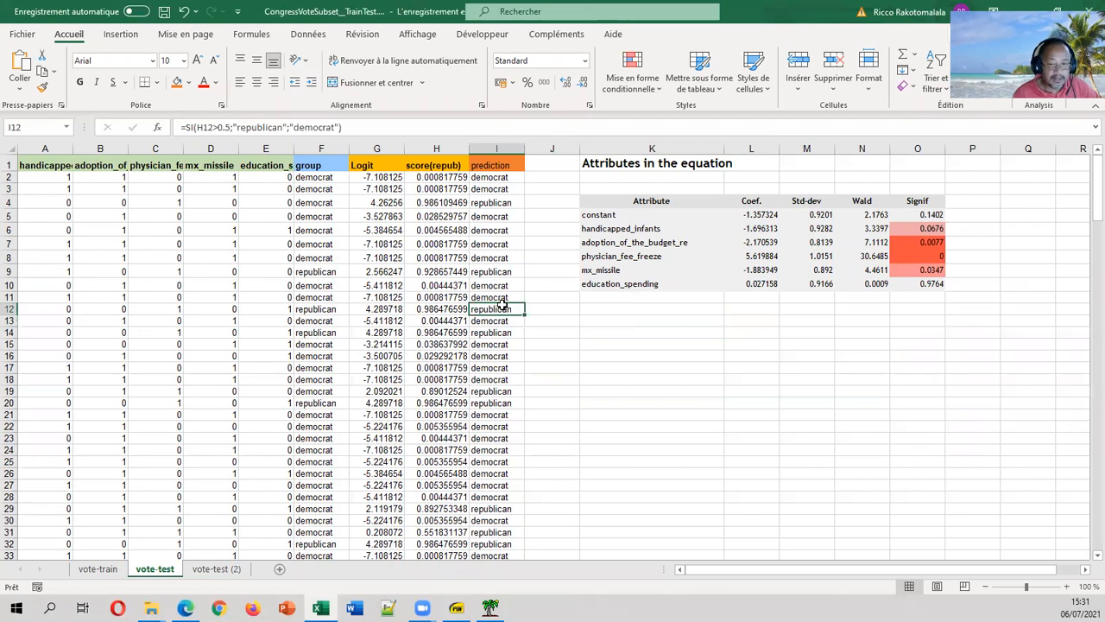
click(320, 148)
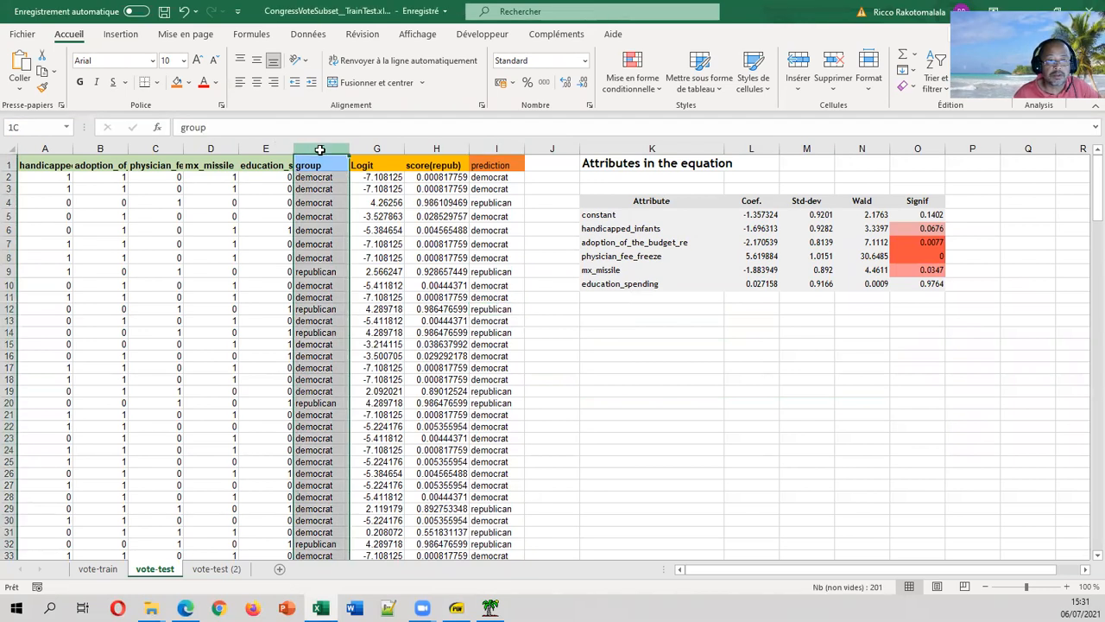
click(436, 149)
click(496, 149)
Step: Insert a pivot table from 'vote-test'!$A$1:$I$201, placed on the existing sheet at cell K13
click(490, 217)
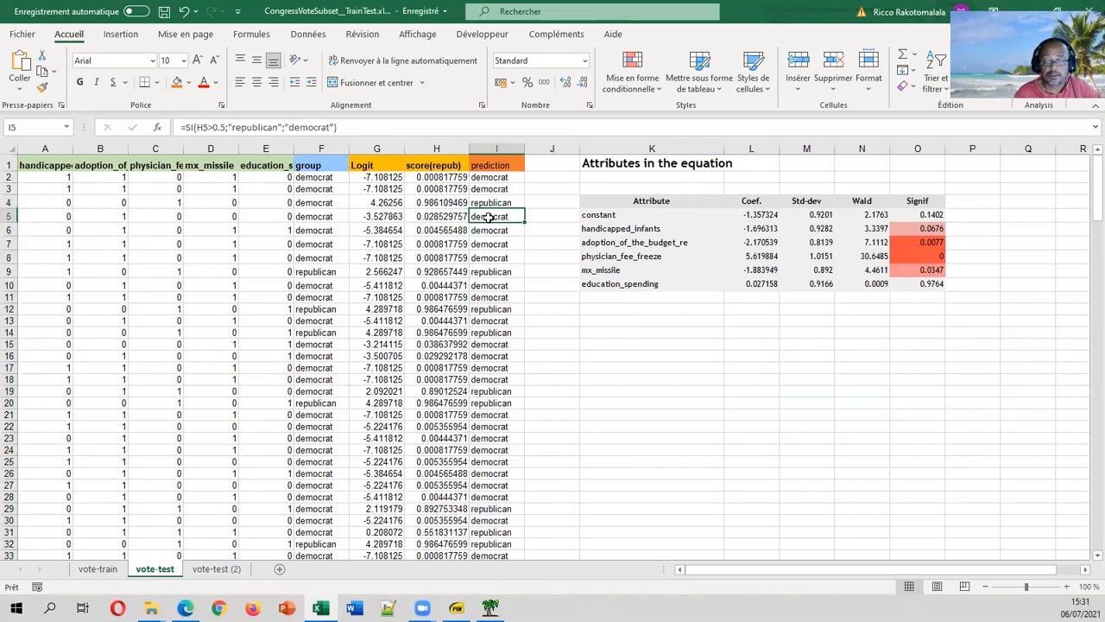
click(120, 36)
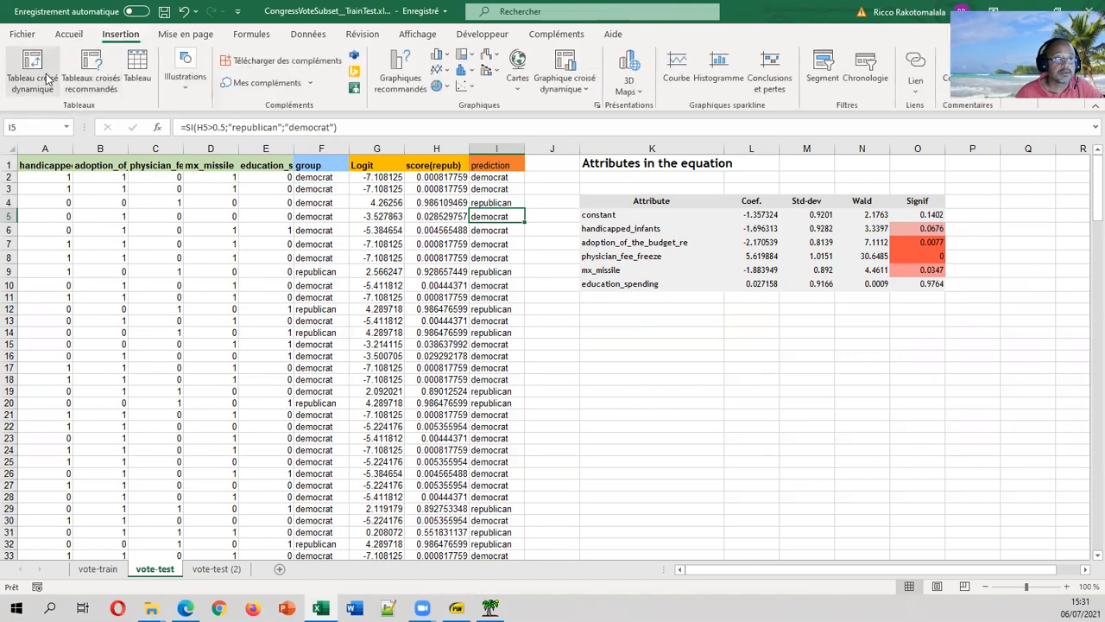
click(39, 73)
click(544, 344)
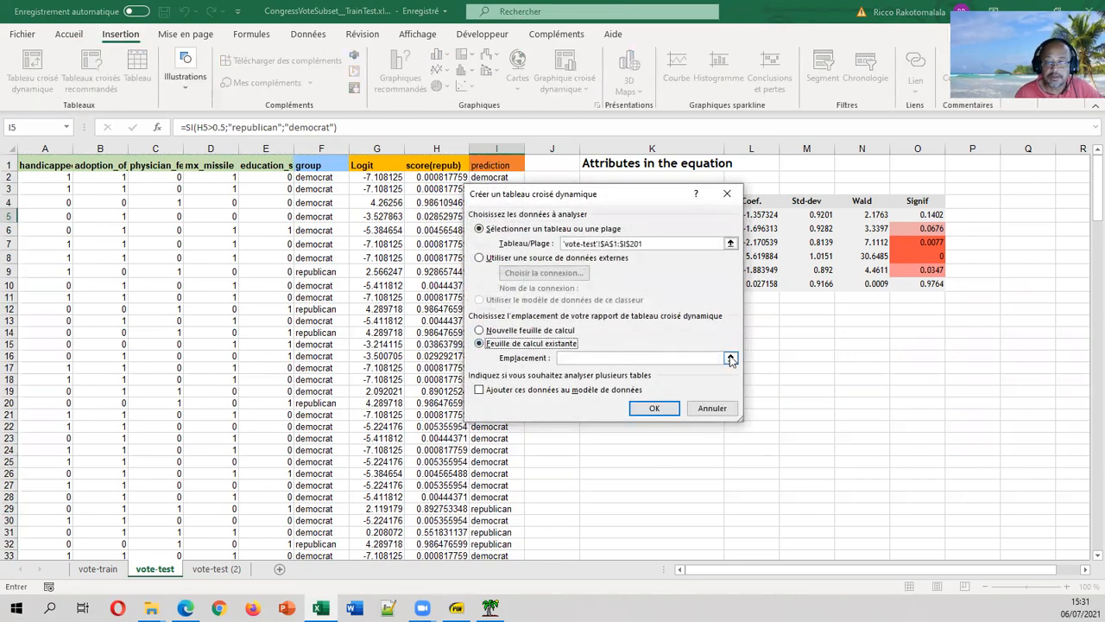
click(731, 358)
click(620, 319)
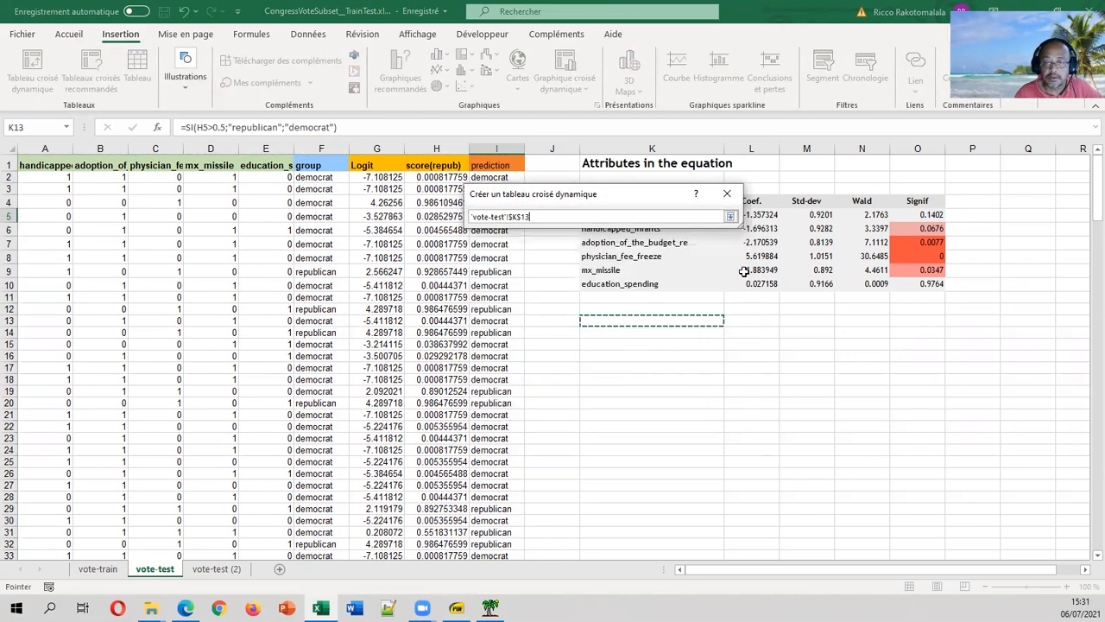
click(731, 216)
click(652, 408)
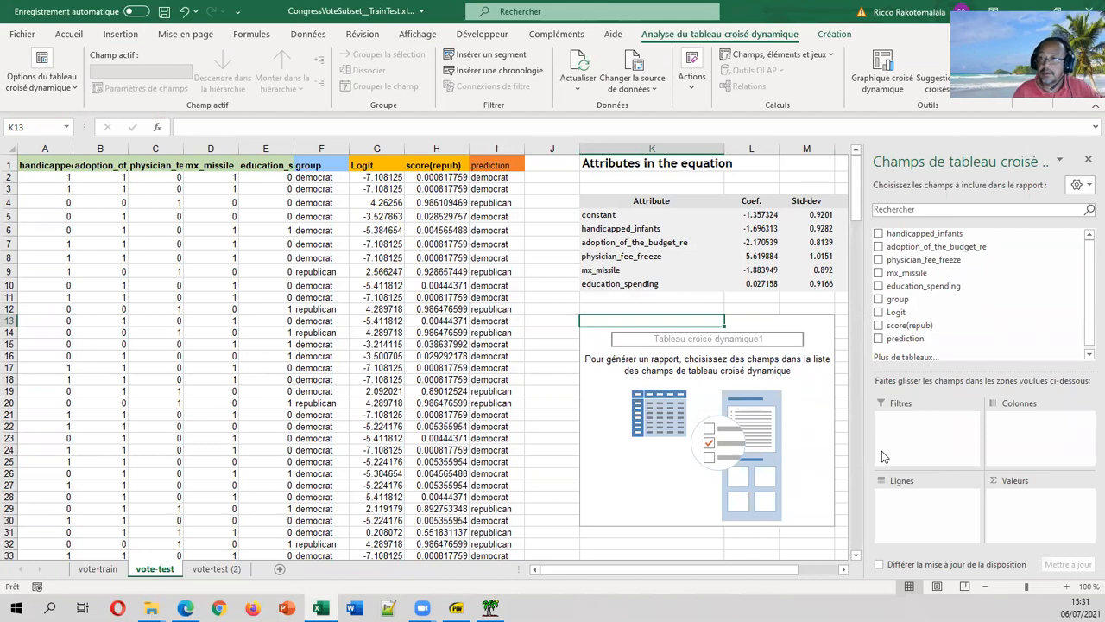
Step: Build the pivot table with group as rows, prediction as columns and the count of group as values
drag(912, 301, 940, 509)
drag(941, 339, 1028, 431)
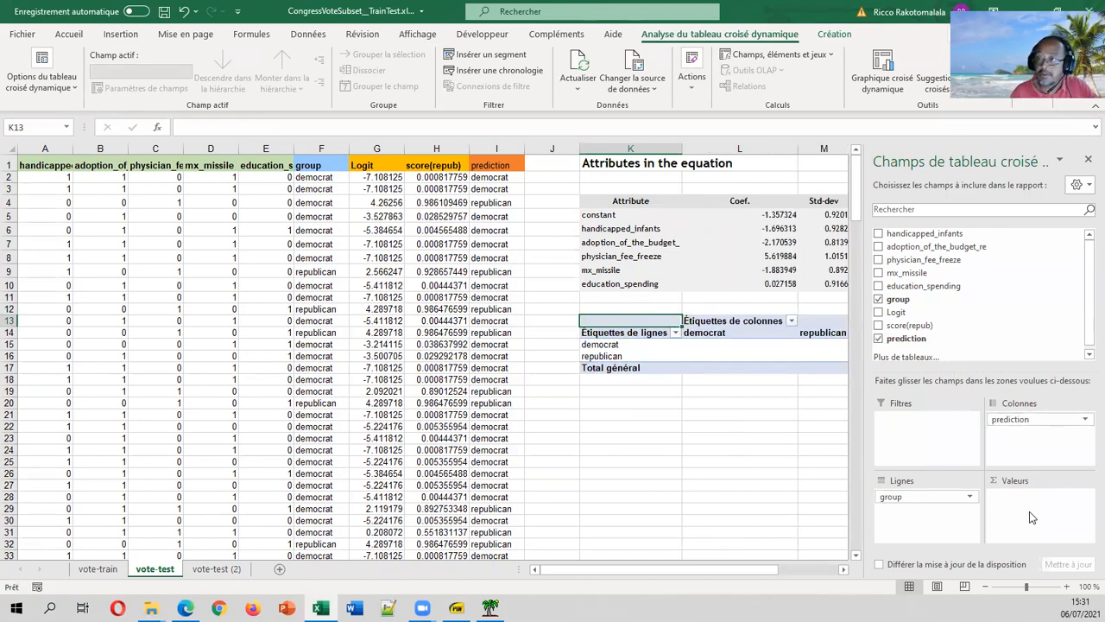
drag(915, 299, 1019, 496)
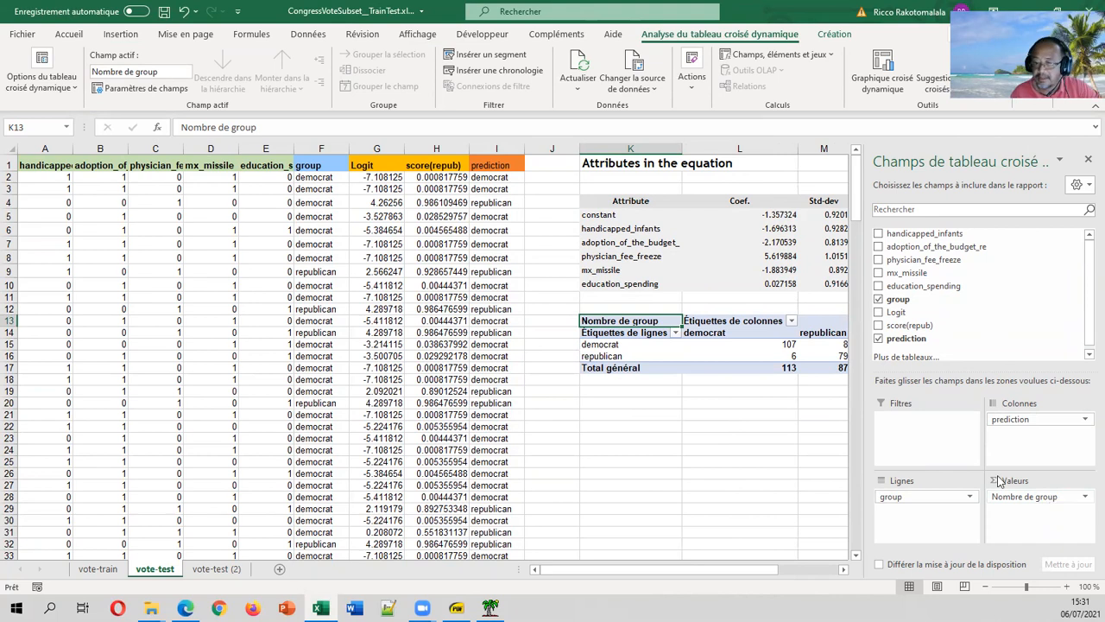
click(736, 429)
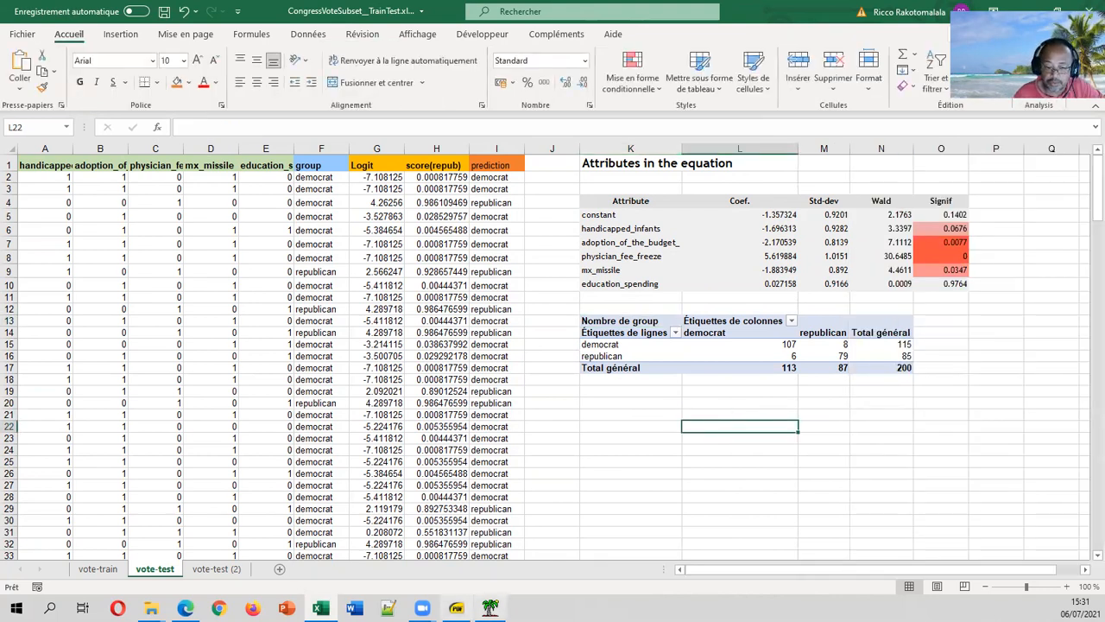
Step: Check the confusion matrix layout in the diagram PDF, then sort the pivot table's row and column labels Z to A and narrow column L
click(456, 608)
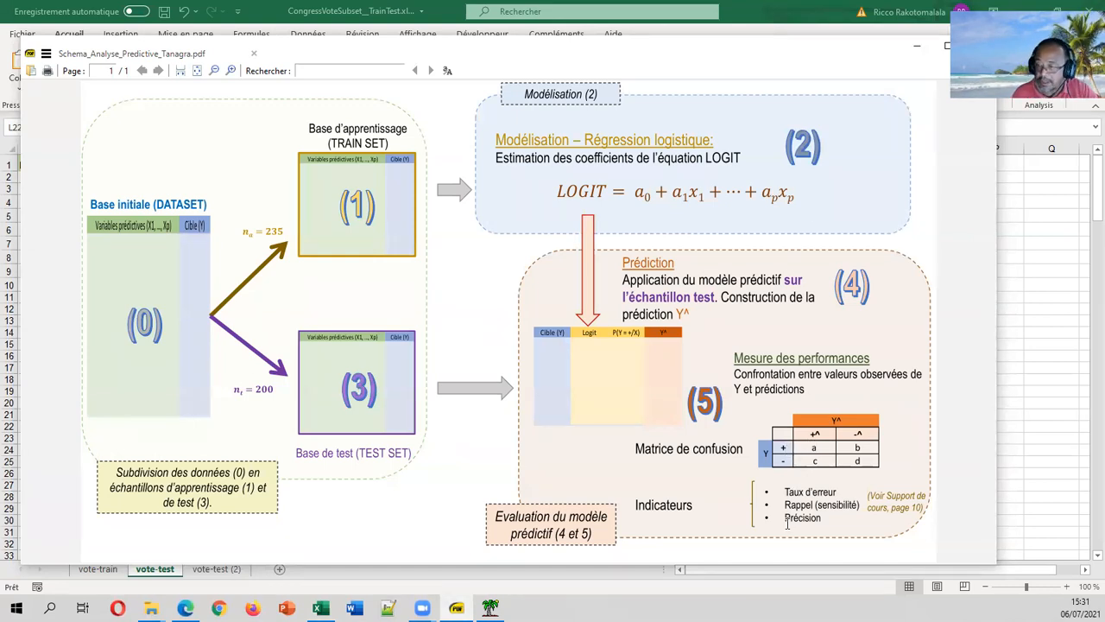
click(1015, 300)
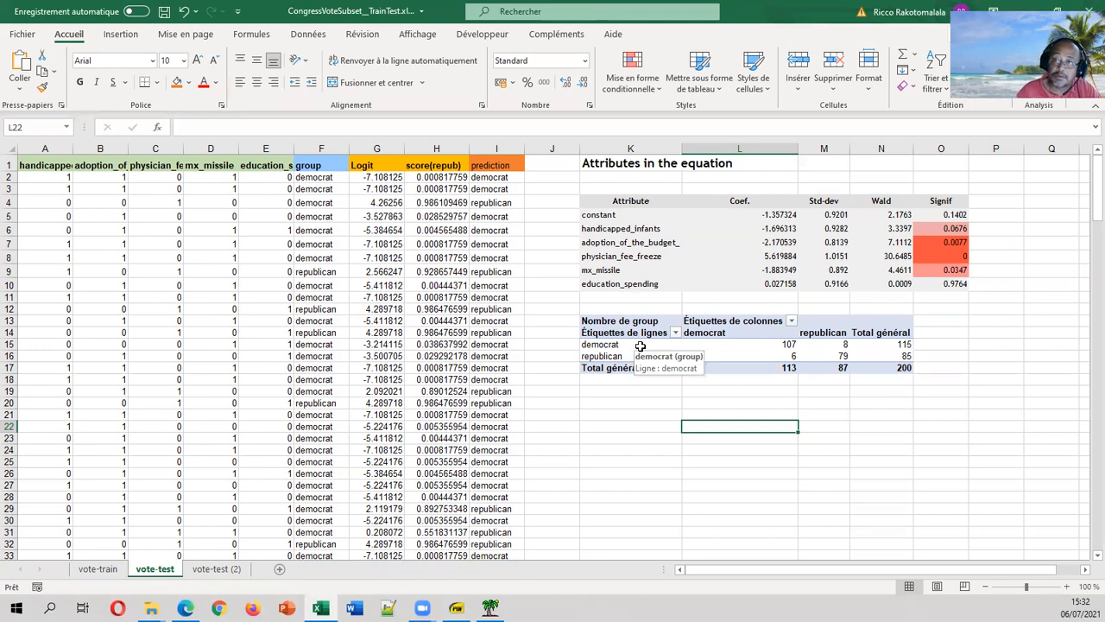
drag(798, 148, 763, 147)
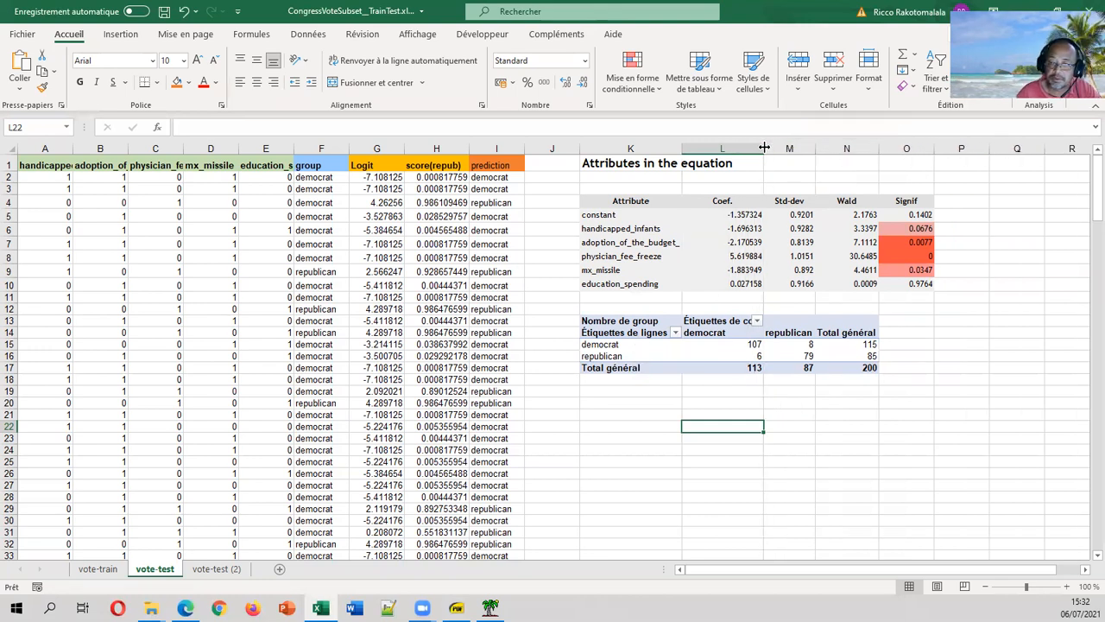
click(669, 332)
click(544, 69)
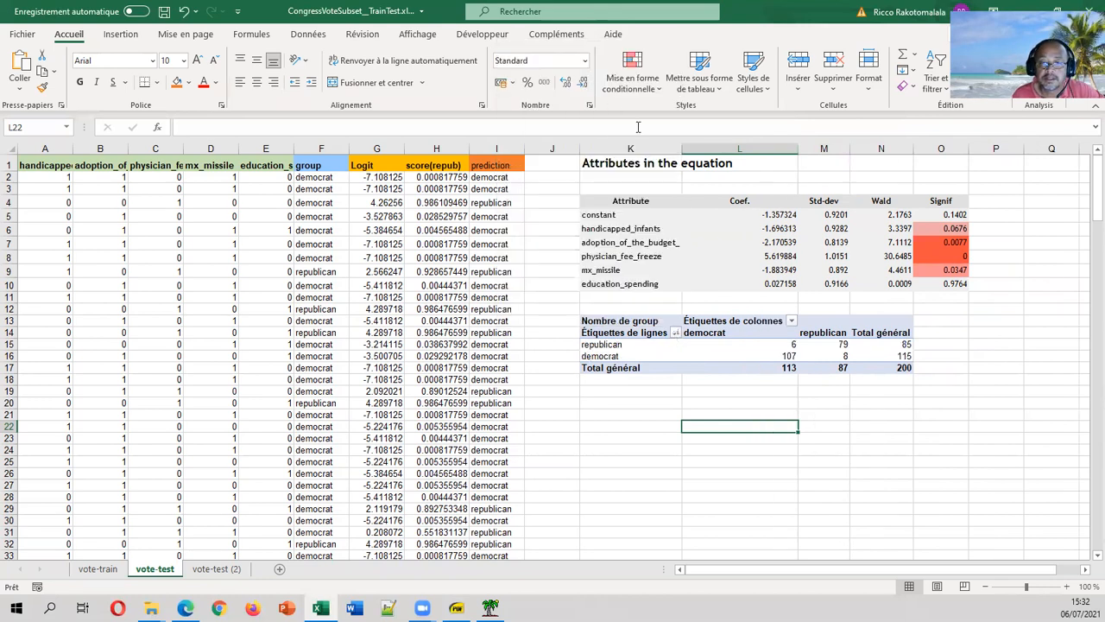
click(791, 320)
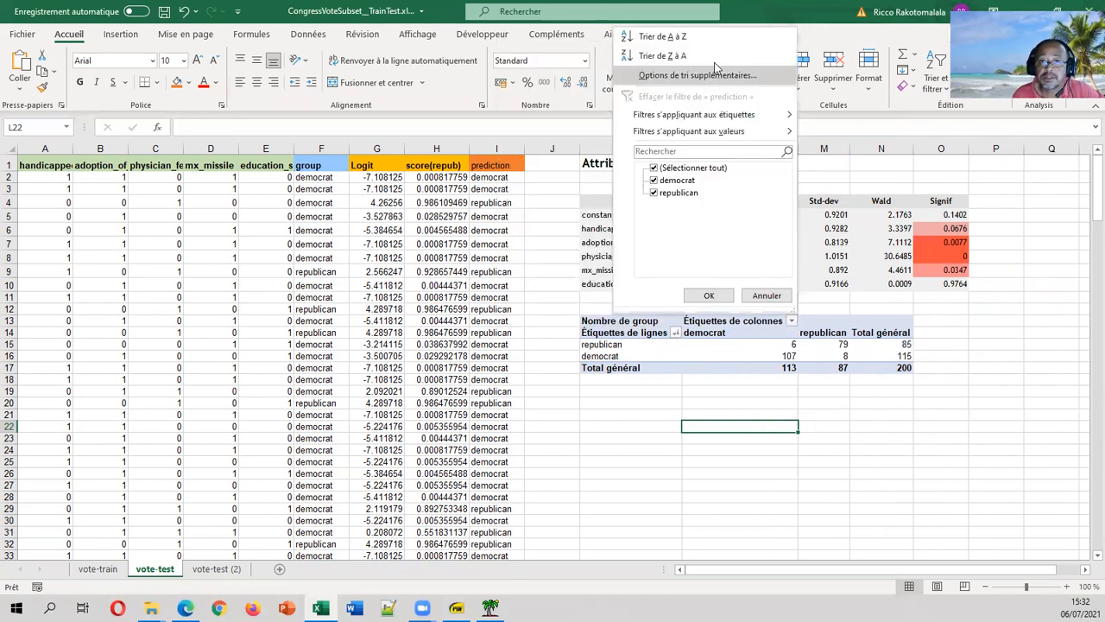
click(691, 56)
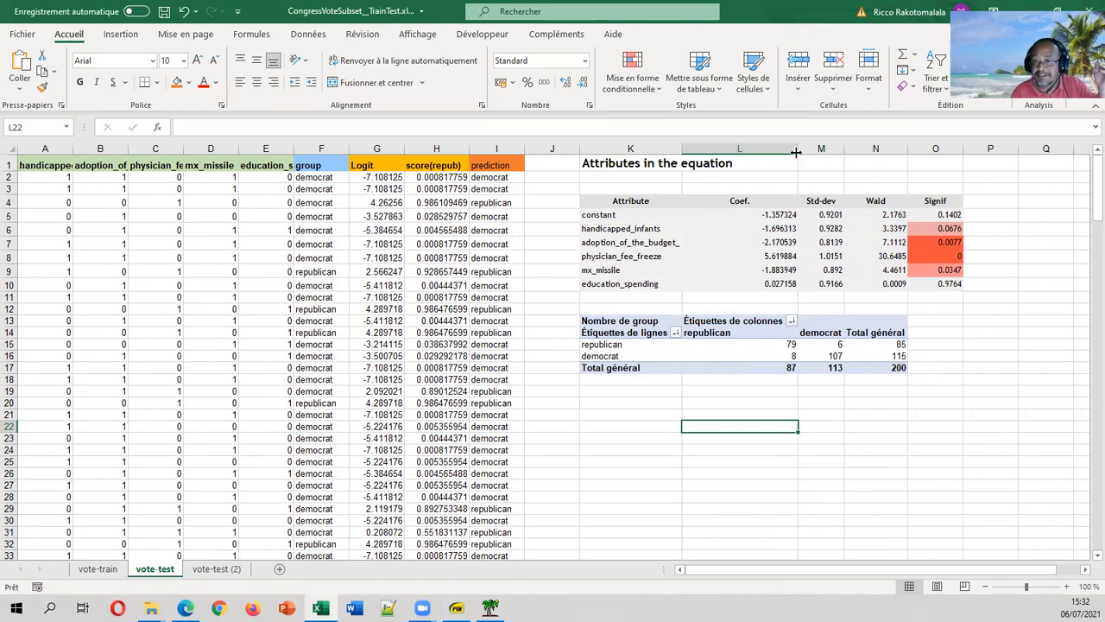
drag(796, 149, 763, 149)
Step: Compare the pivot table with the confusion matrix layout and the list of indicators in the predictive analysis diagram PDF
click(456, 608)
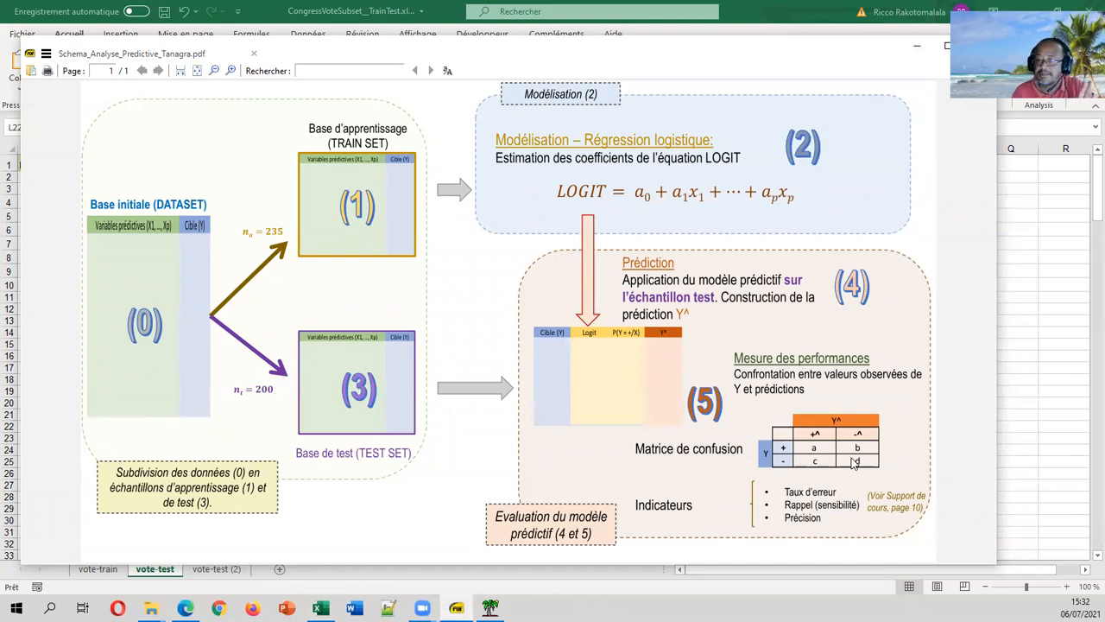
key(alt+Tab)
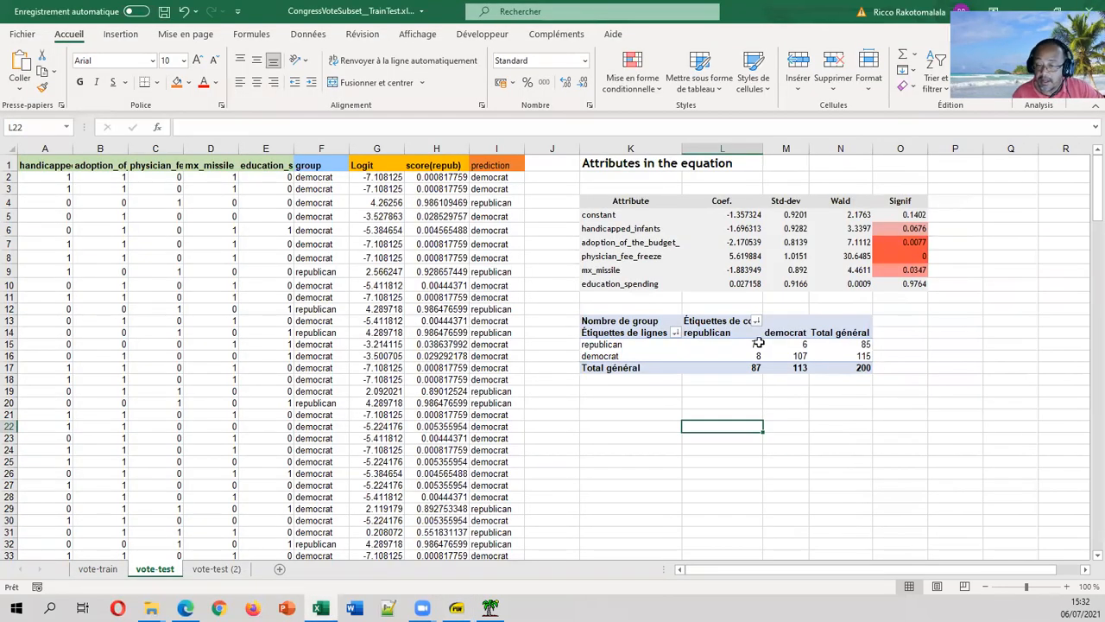
key(alt+Tab)
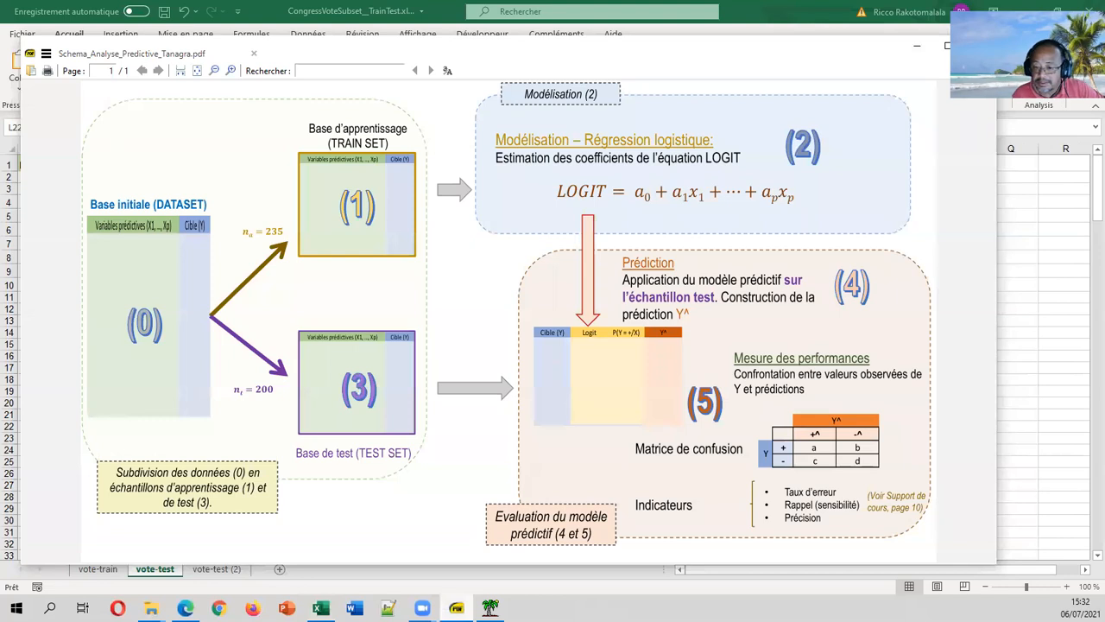
key(alt+Tab)
Step: Enter the indicator labels Taux d'erreur, Rappel and Précision in cells K19 to K21 below the pivot table
click(614, 391)
text(Tauyx d)
key(BackSpace)
key(BackSpace)
key(BackSpace)
key(BackSpace)
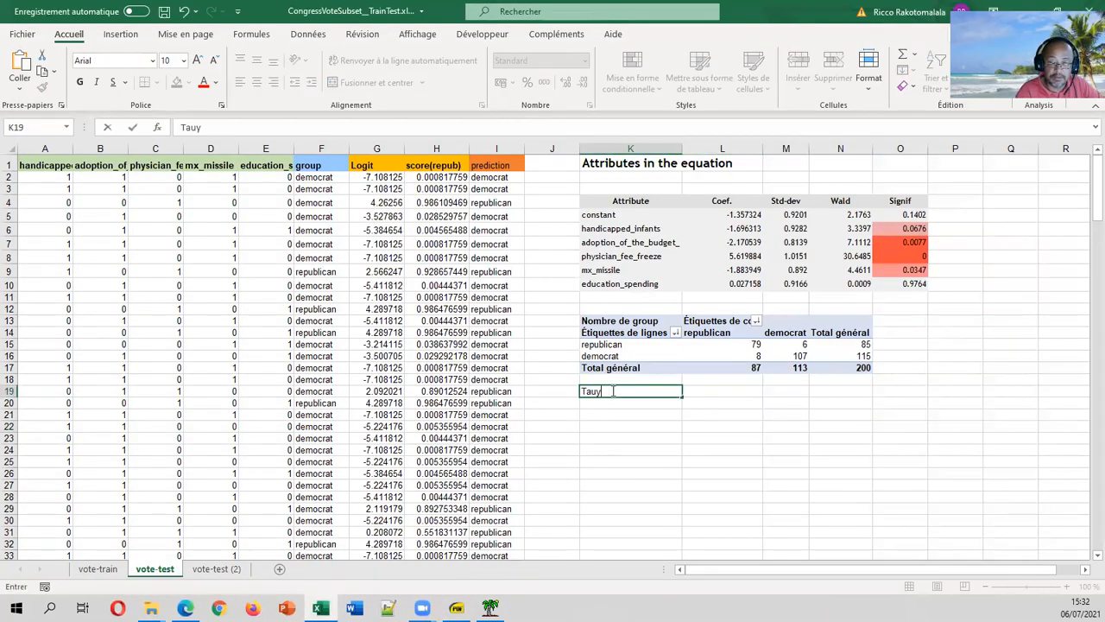
text(x d'r)
key(BackSpace)
text(erreur)
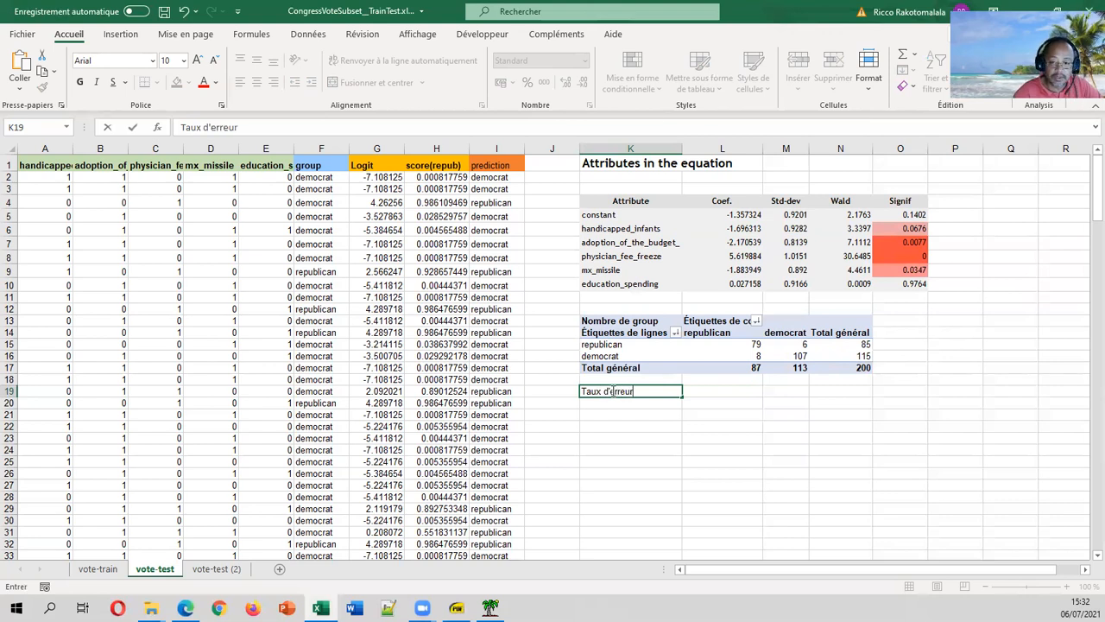
key(Return)
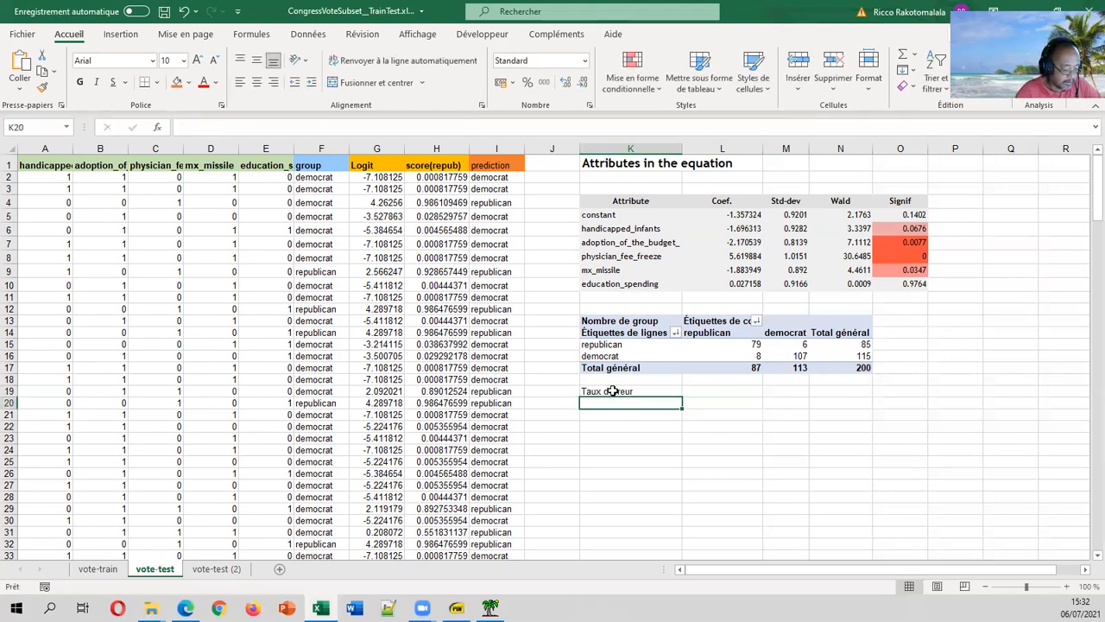
text(Se)
key(BackSpace)
key(BackSpace)
text(Rappel)
key(Return)
text(Précision)
click(612, 391)
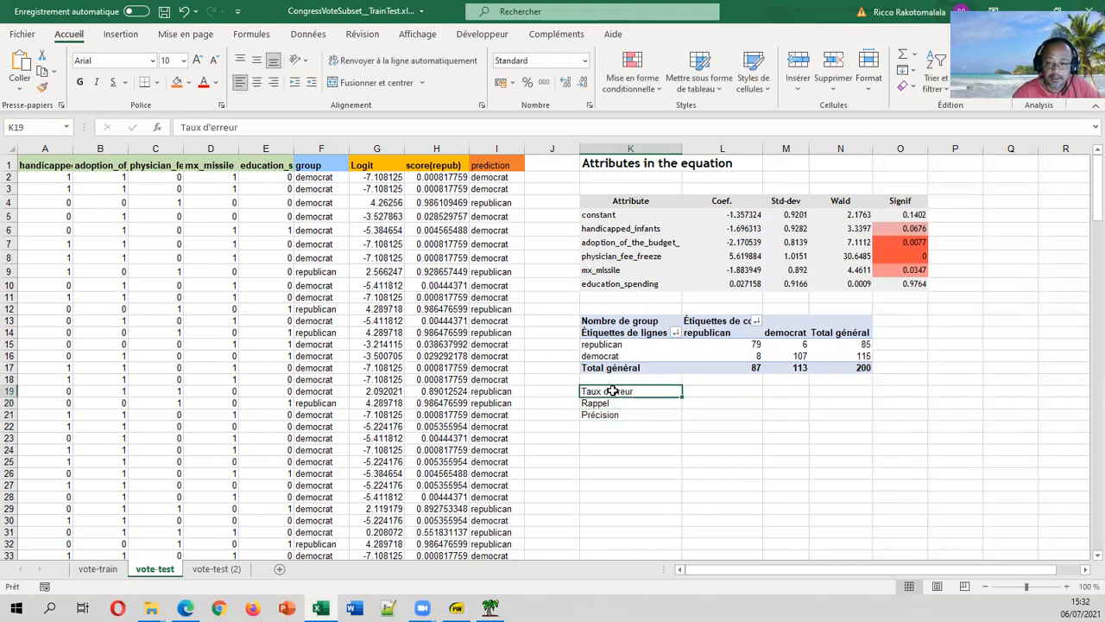
key(Right)
text(=()
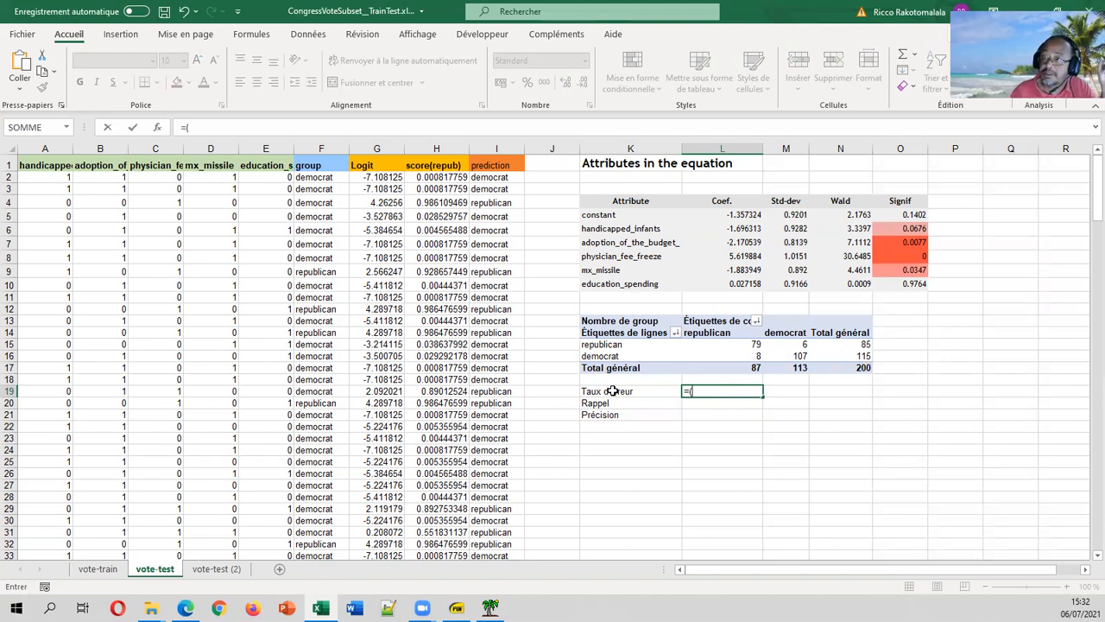
click(745, 357)
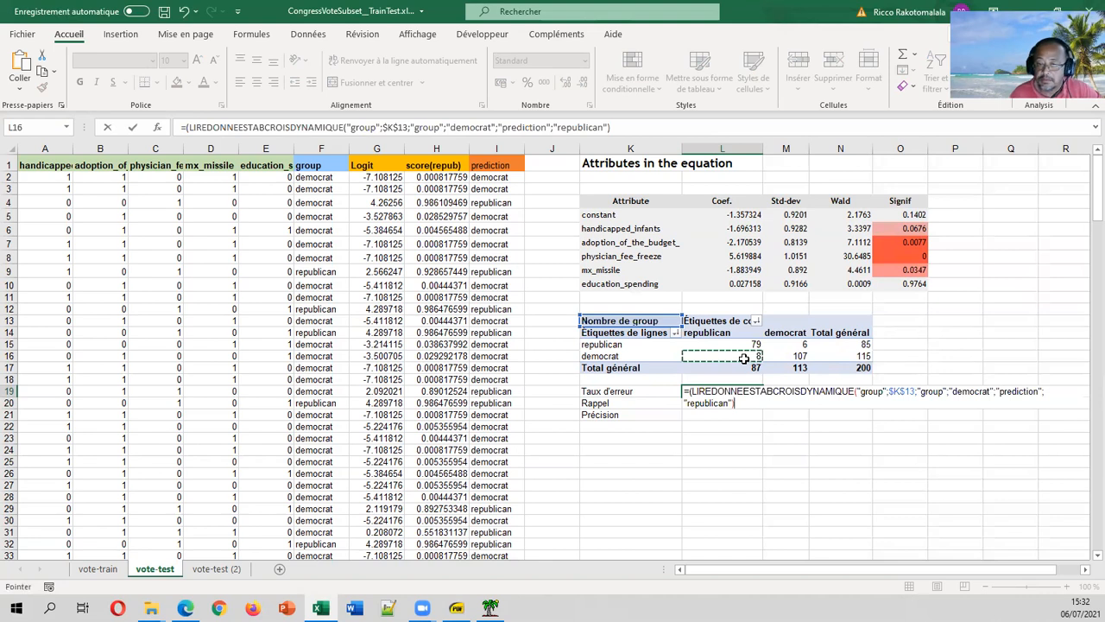
text(+)
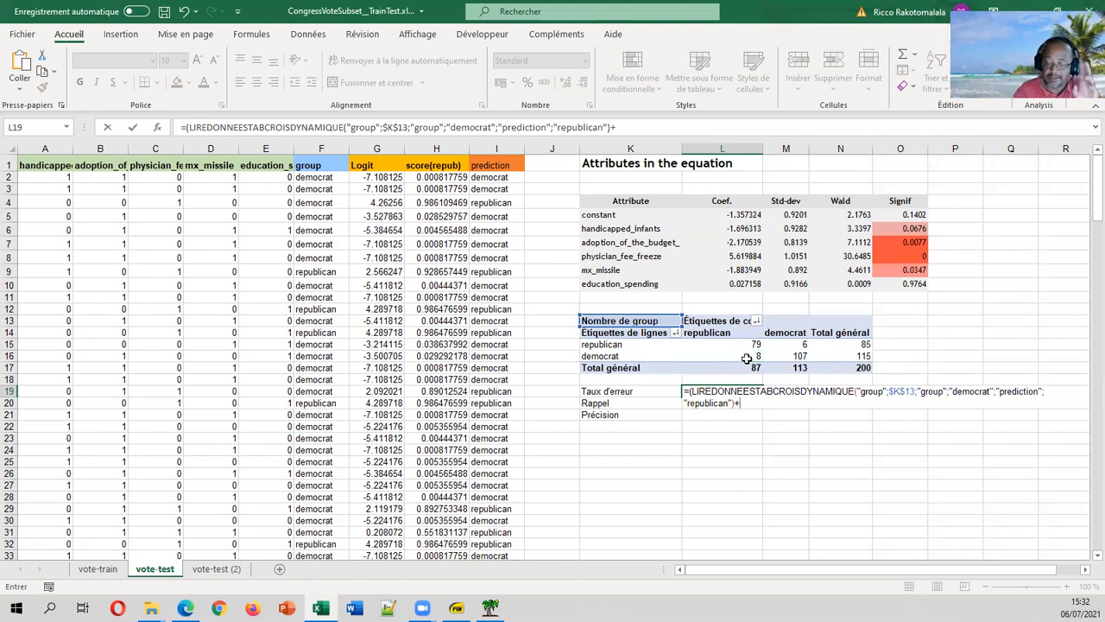
key(Escape)
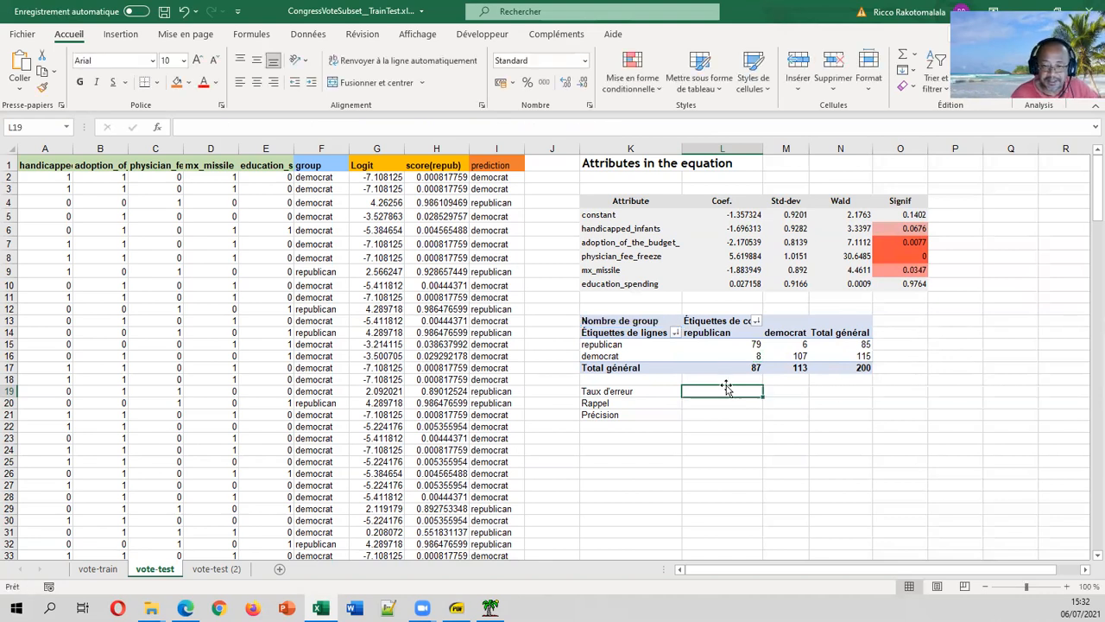
Step: Compute the error rate in L19 by adding misclassified pivot cells L16 and M15 and dividing by the grand total N17
text(=()
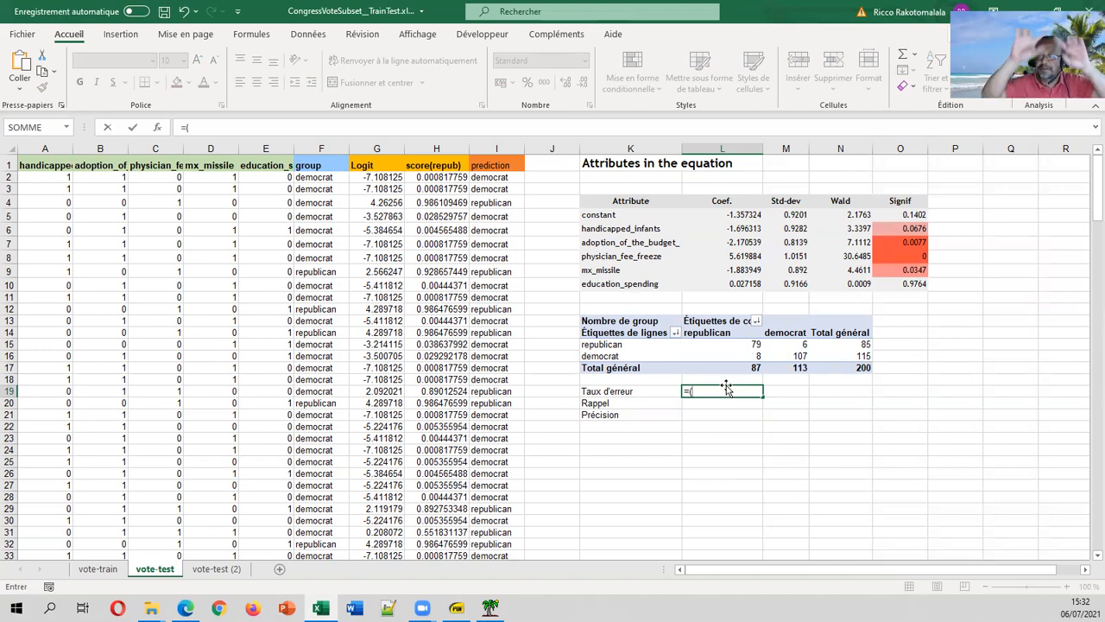
click(751, 354)
text(+)
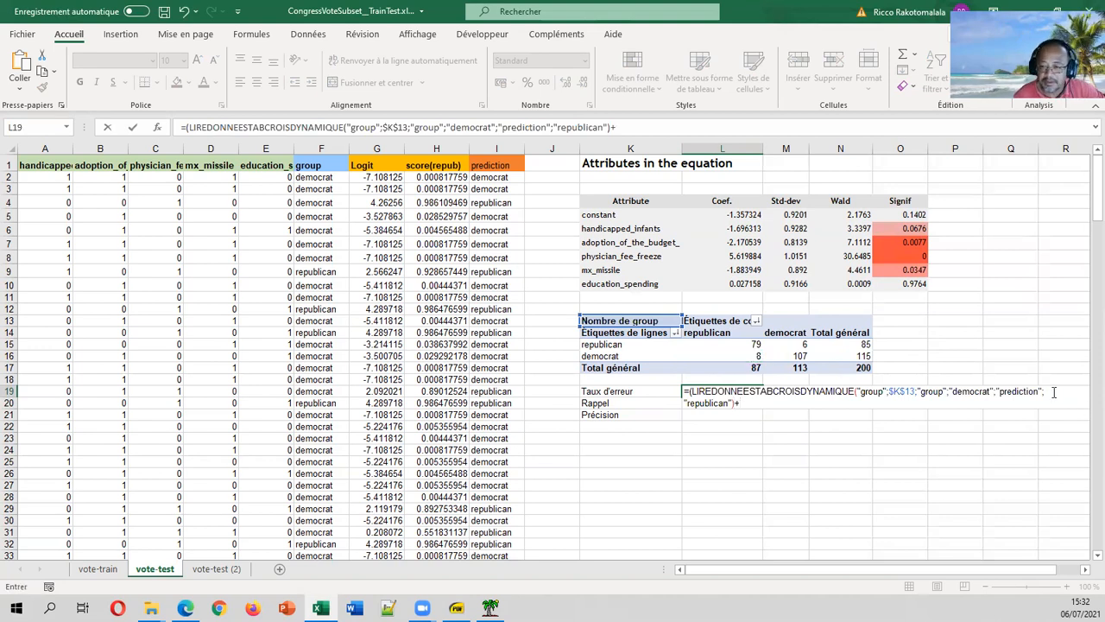
click(803, 345)
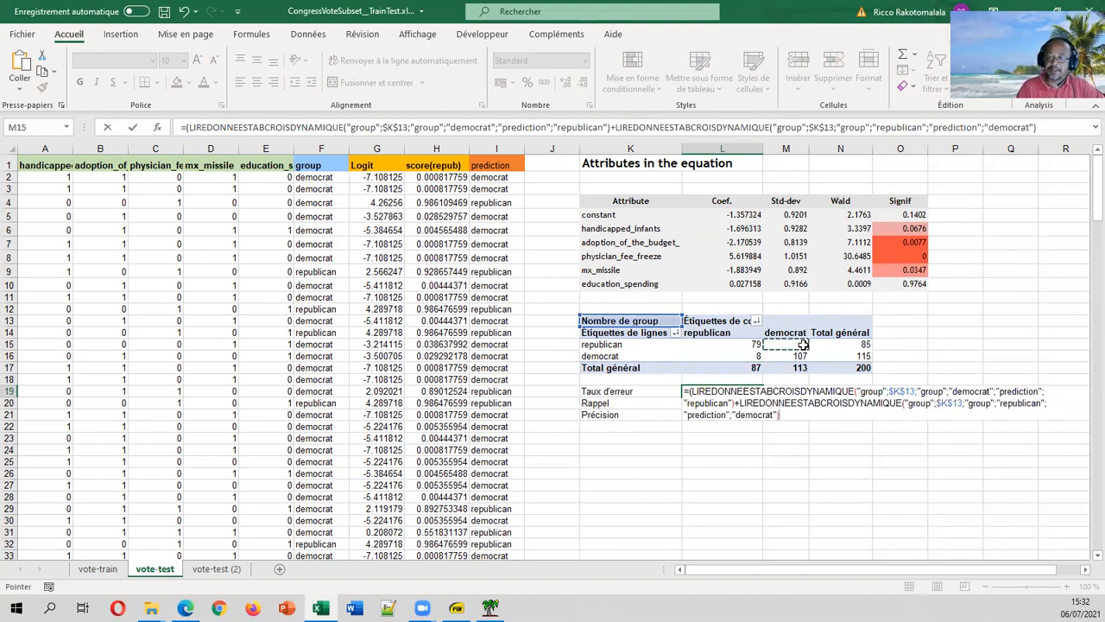
text()/)
click(842, 366)
key(Return)
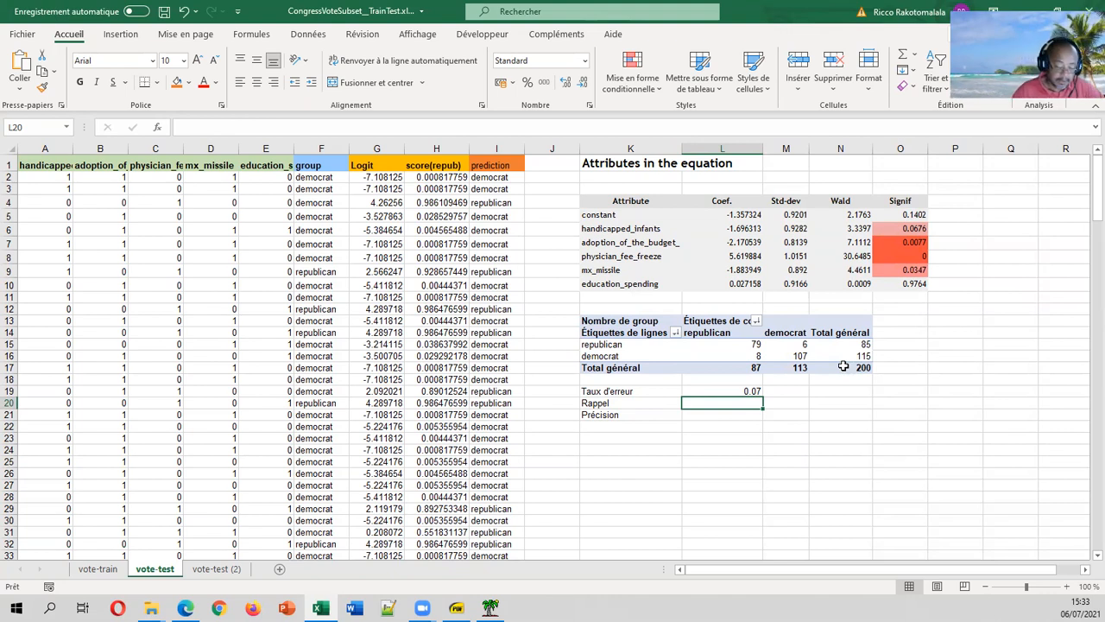
Step: Compute the recall in L20 by dividing the correctly predicted republicans in L15 by the observed republican total in N15
text(=)
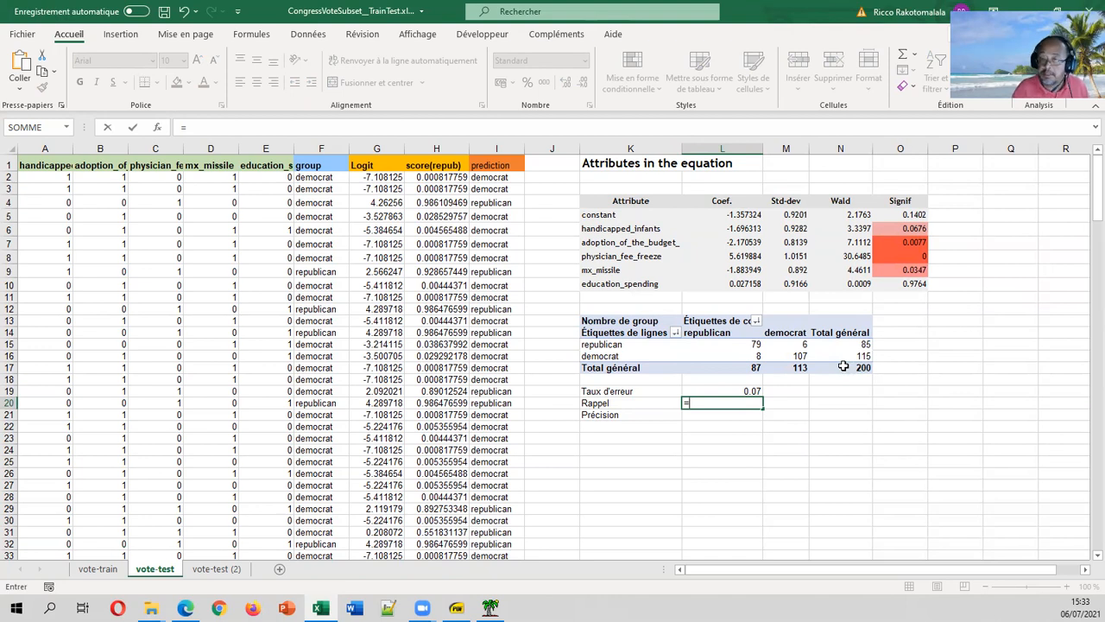
click(741, 345)
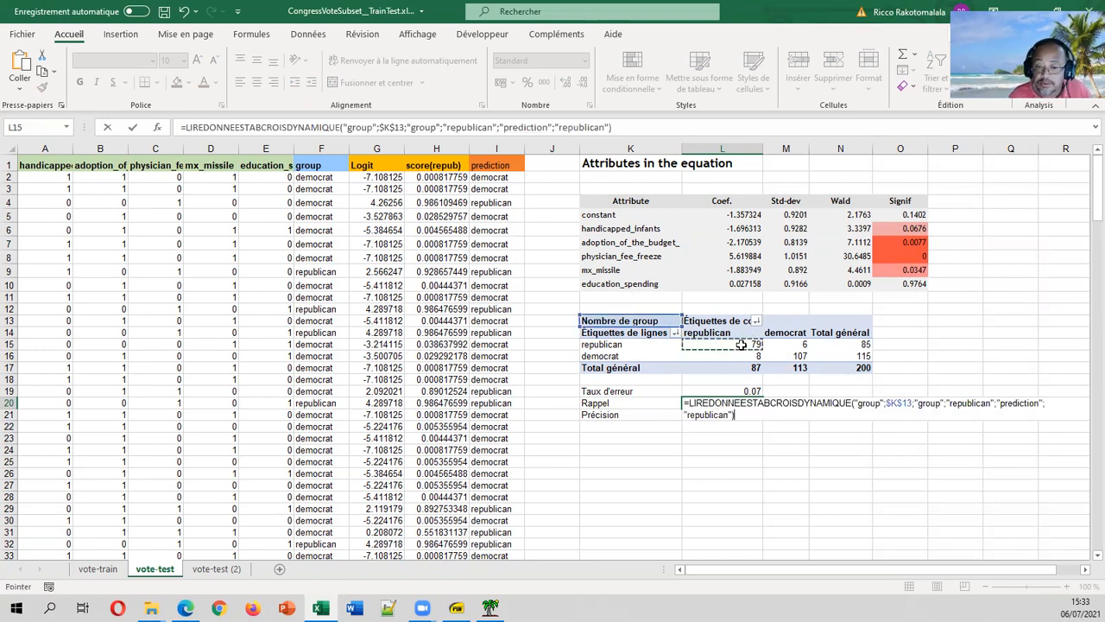
text(/)
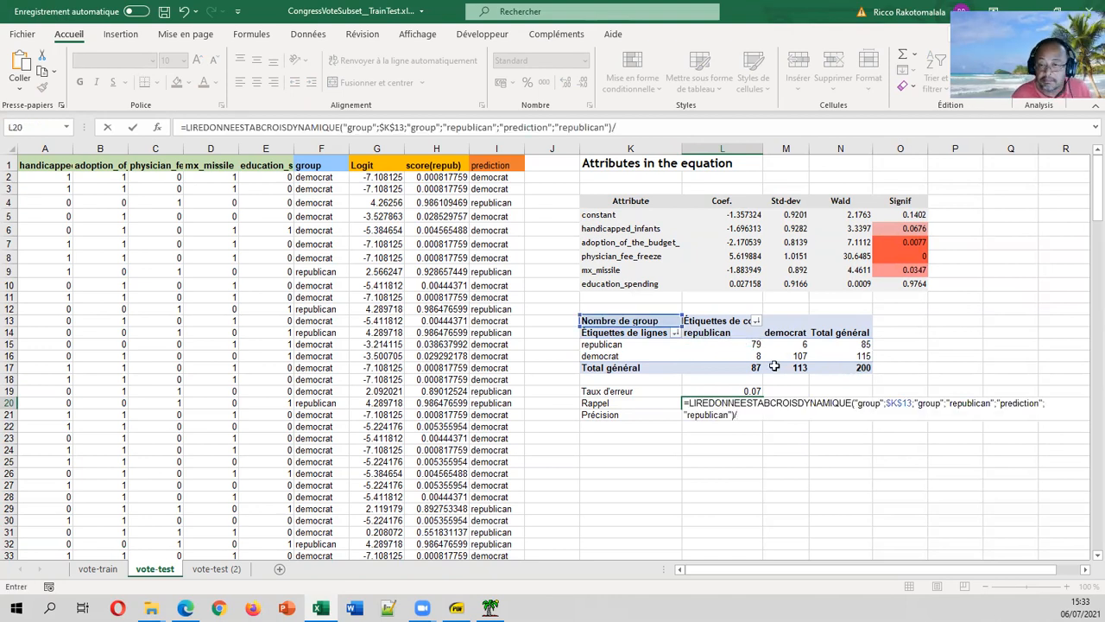
click(851, 346)
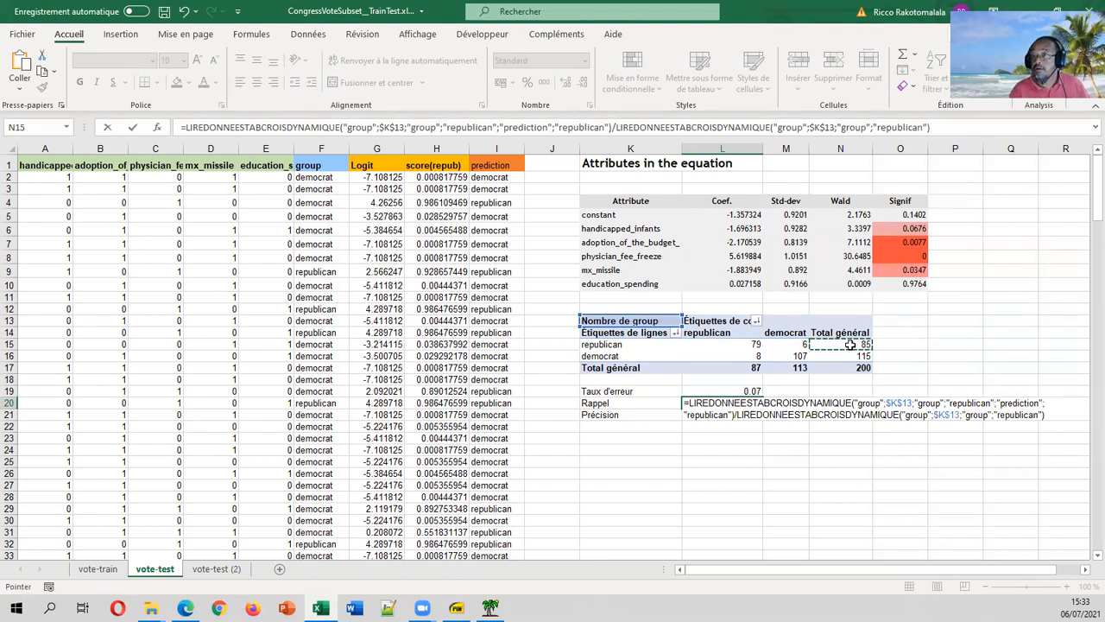
key(Return)
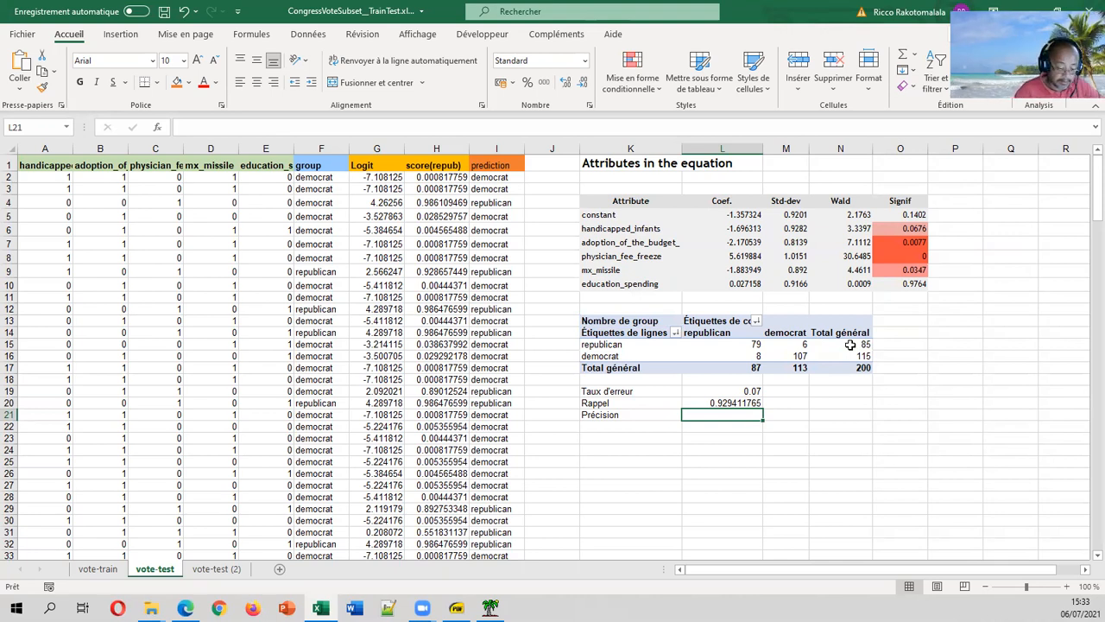
Step: Compute the precision in L21 by dividing correctly predicted republicans (L15) by the predicted republican total (L17), and save the workbook
text(=)
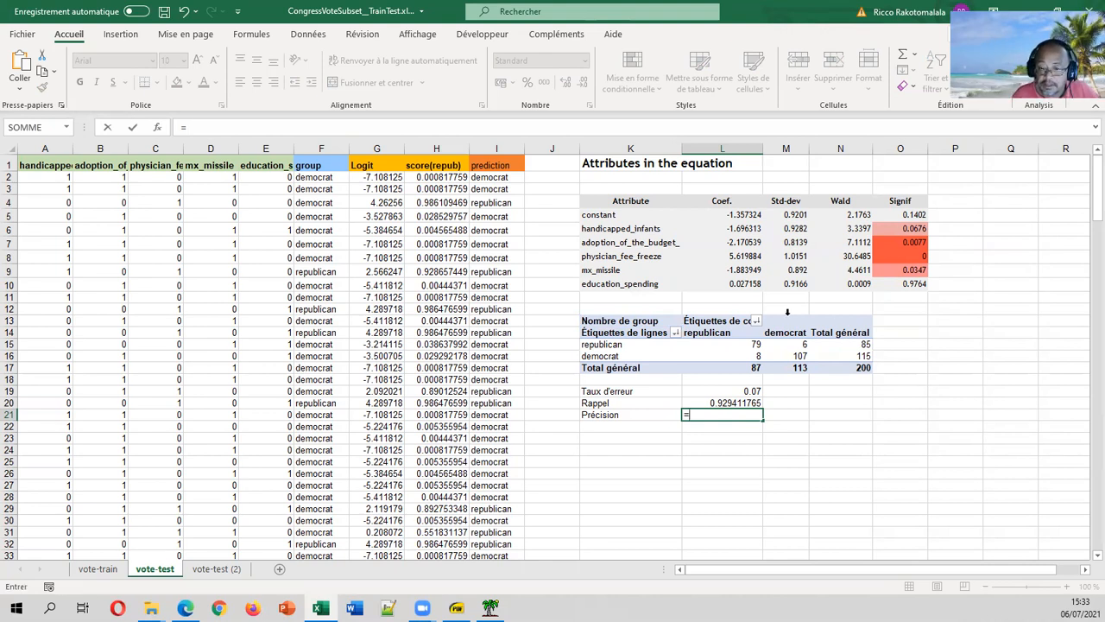
click(742, 344)
text(/)
click(749, 369)
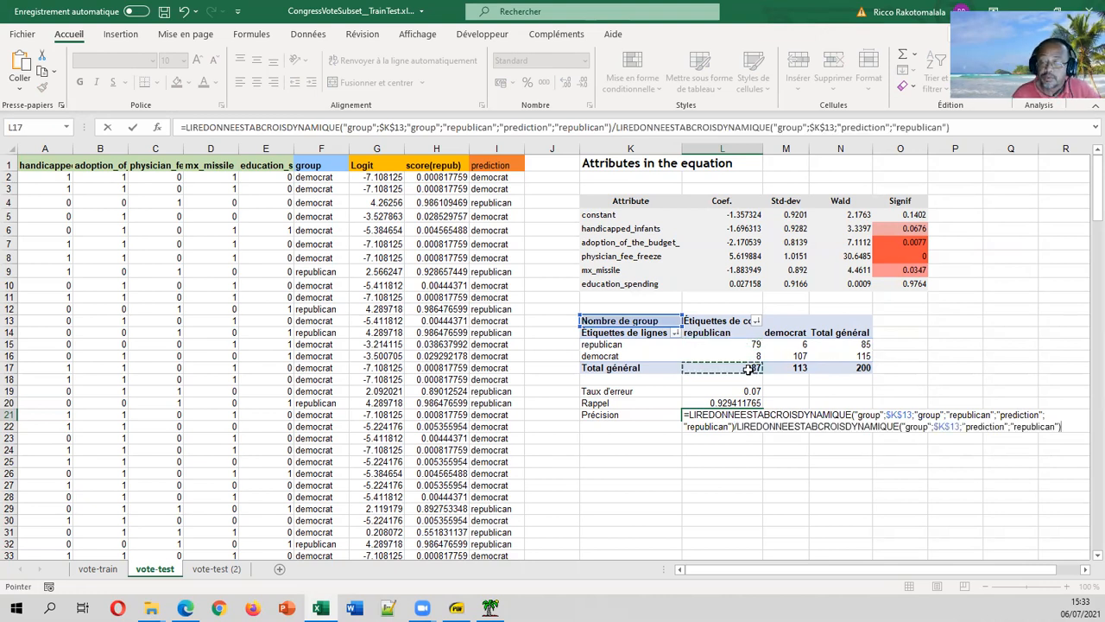
key(Return)
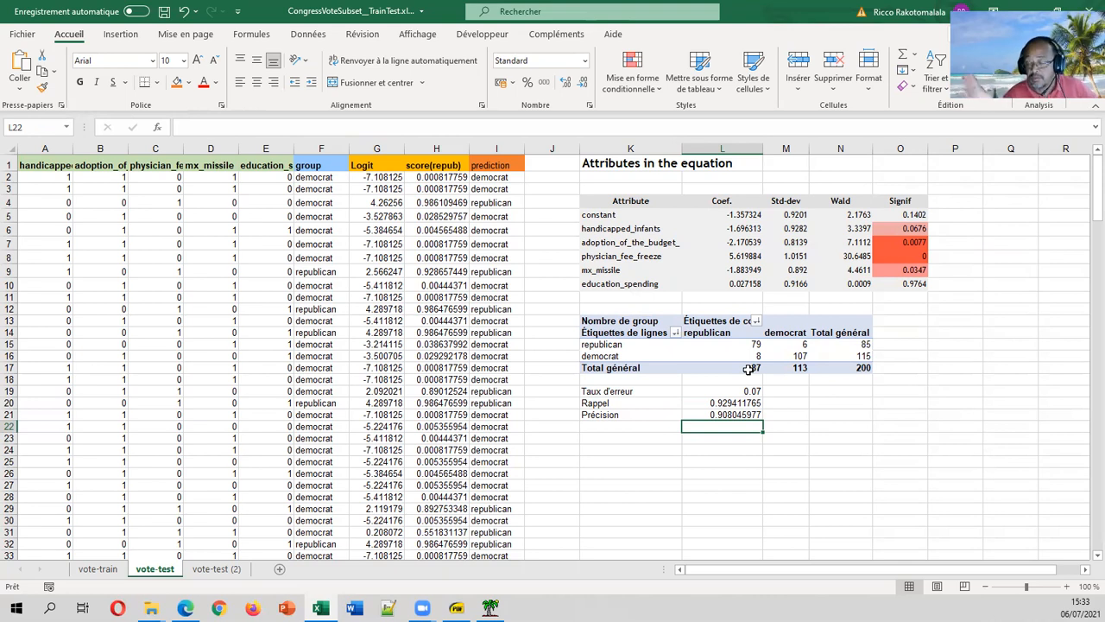
key(ctrl+s)
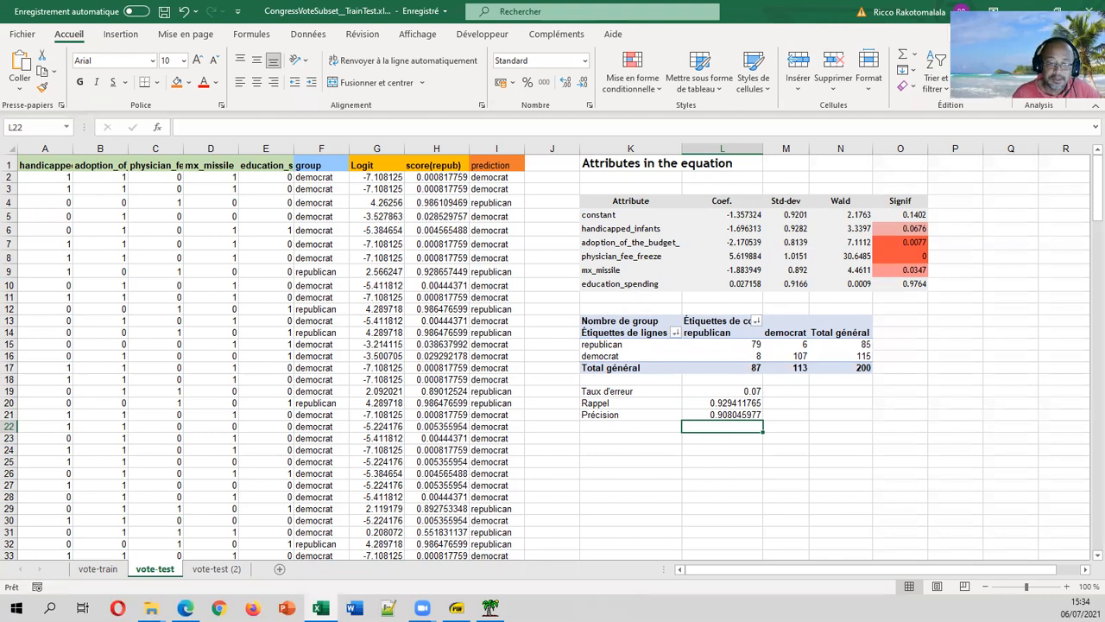
Step: Switch to Tanagra and examine the coefficients and significance values in the Attributes in the equation table of the logistic regression report
click(490, 608)
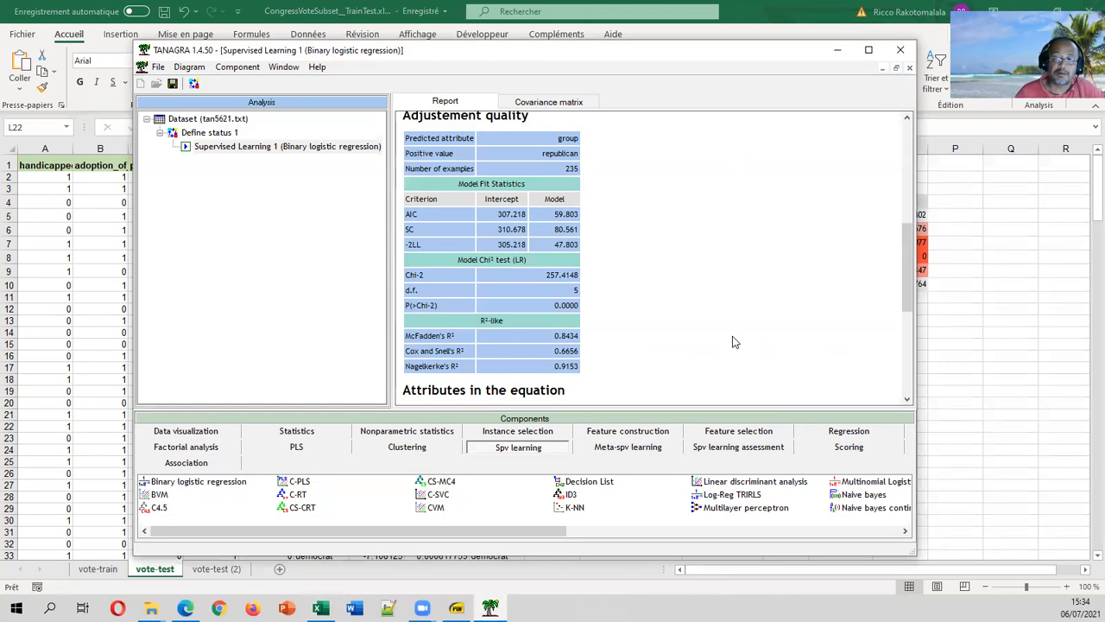
scroll(733, 342, down, 5)
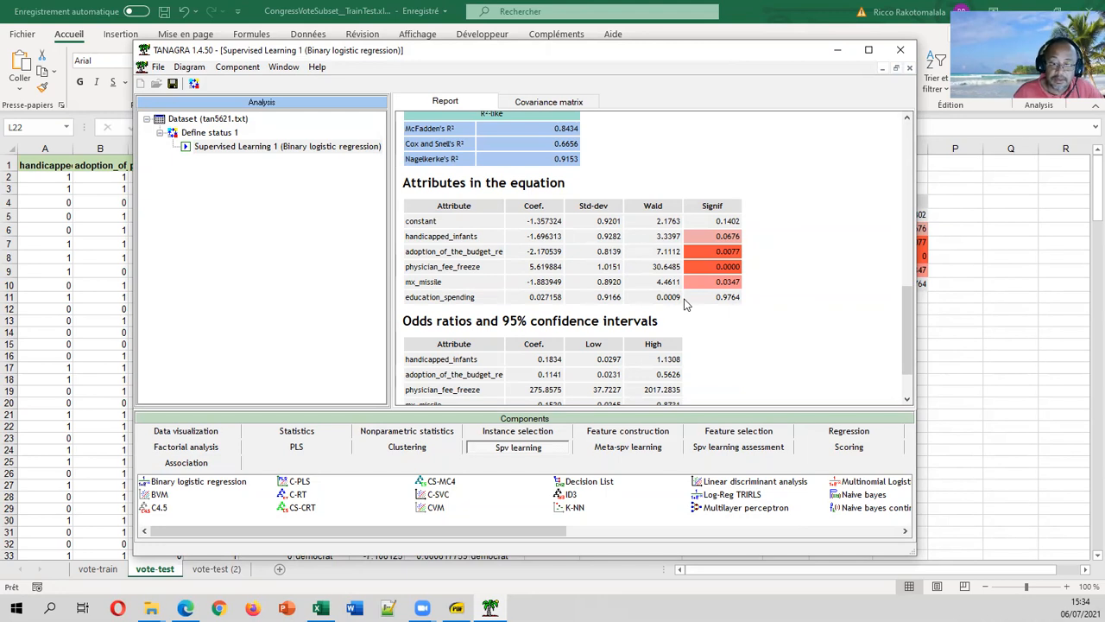
Step: Add a Forward-logit feature selection component under Define status 1 in the analysis diagram
click(740, 434)
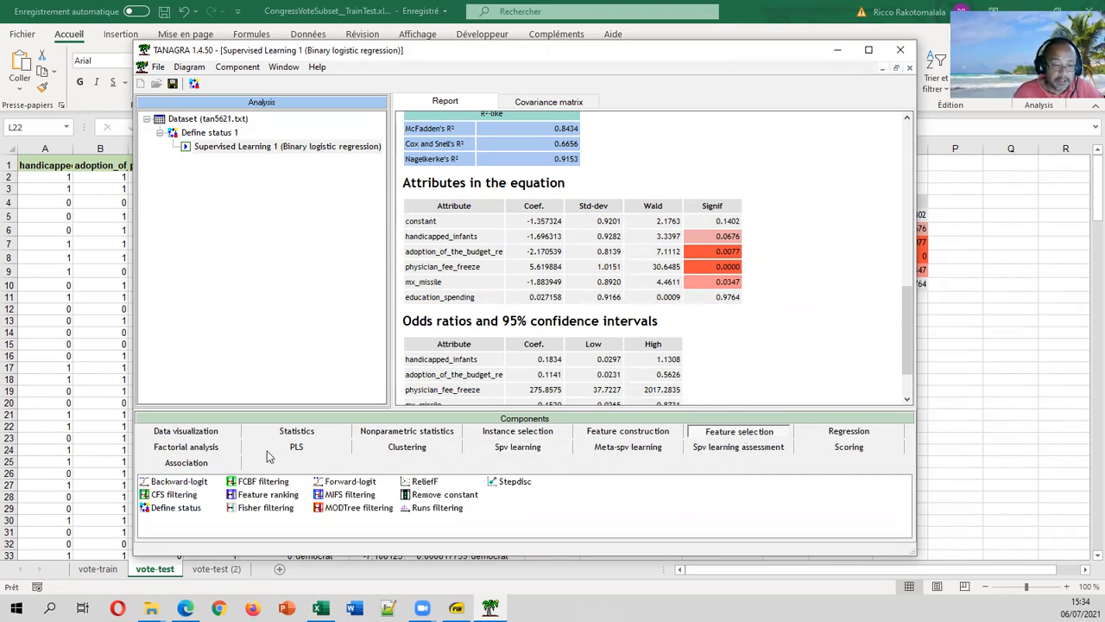
mouse_move(376, 511)
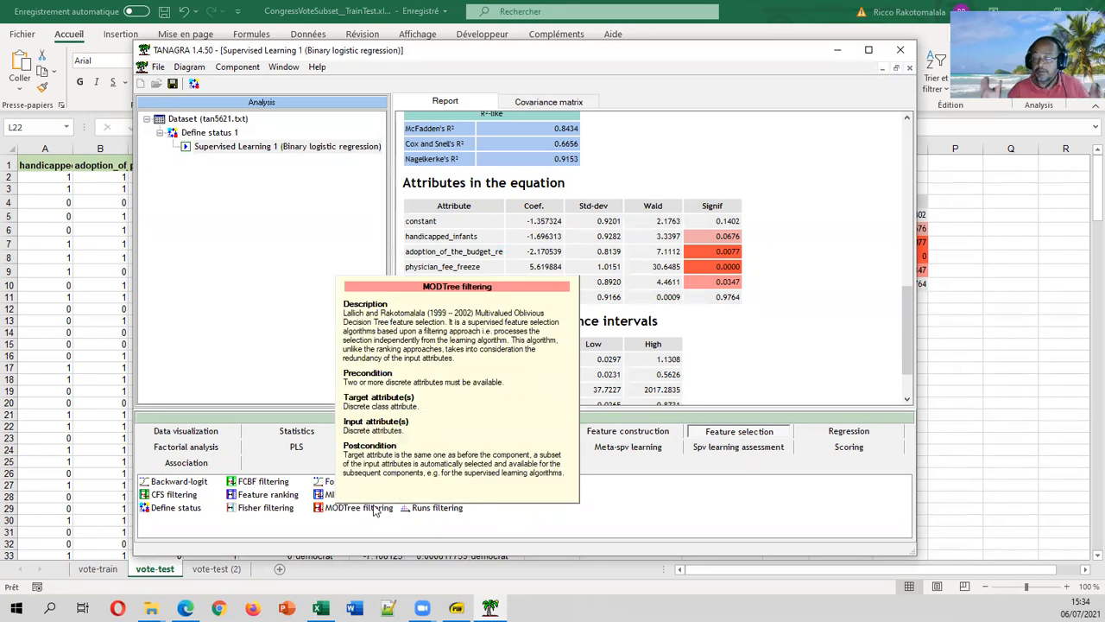
mouse_move(343, 490)
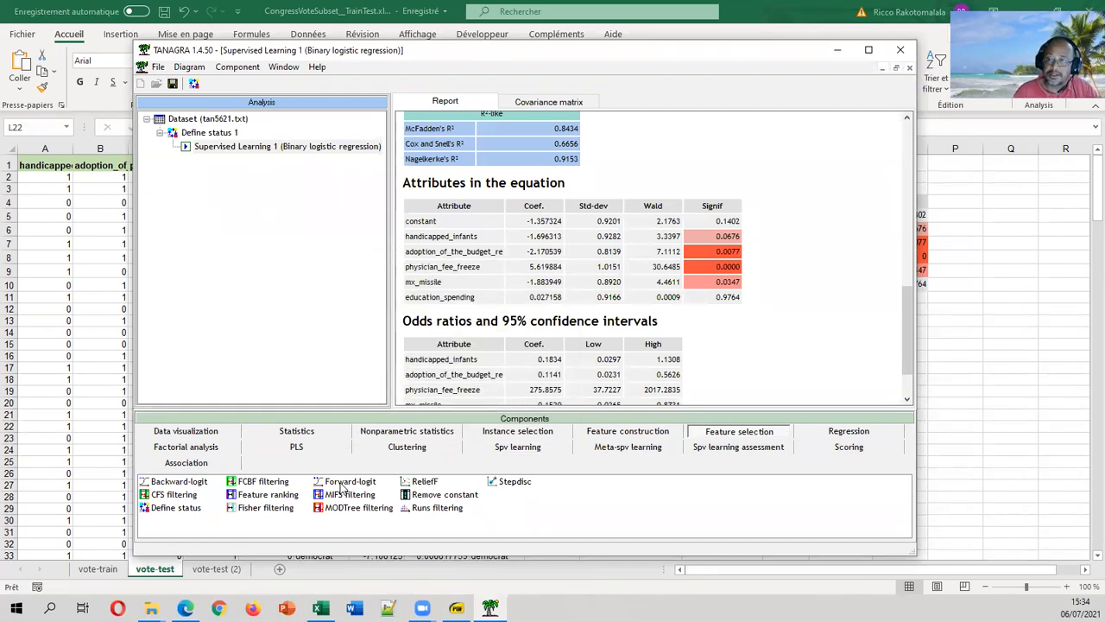
drag(344, 485, 196, 149)
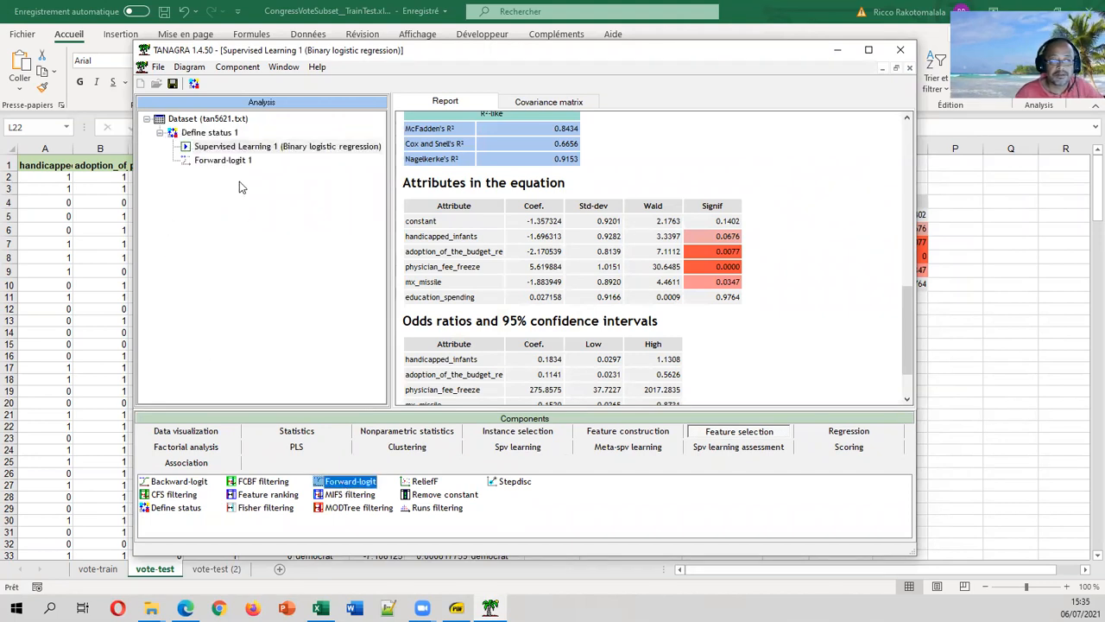
Step: Keep the Forward-logit selection probability at 0.01, then run the component and view its selected attributes
click(231, 164)
right_click(231, 163)
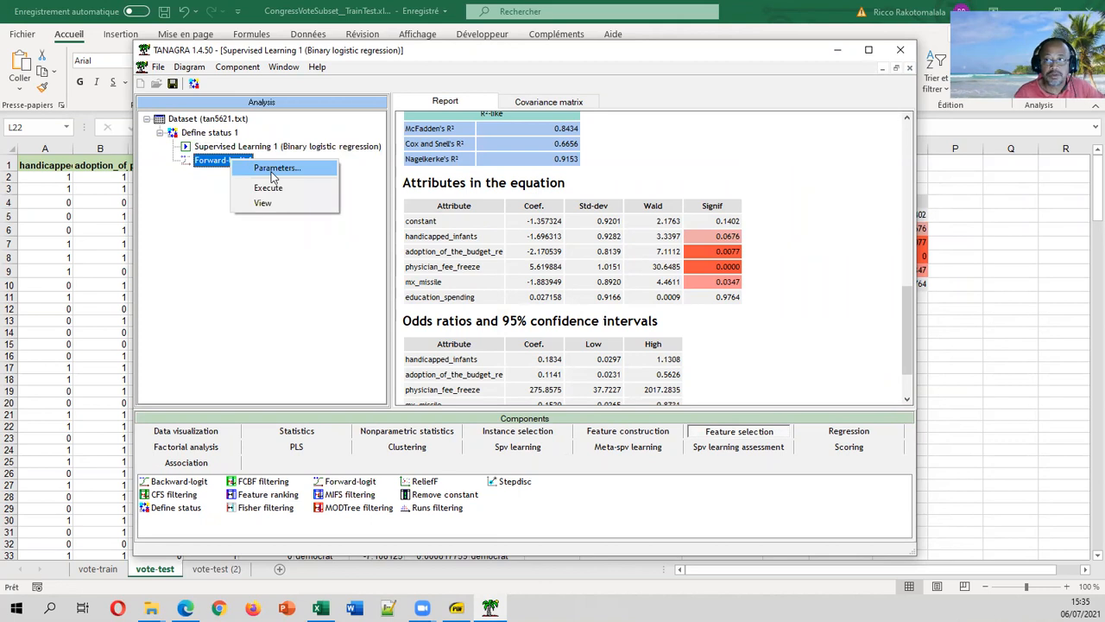
click(218, 205)
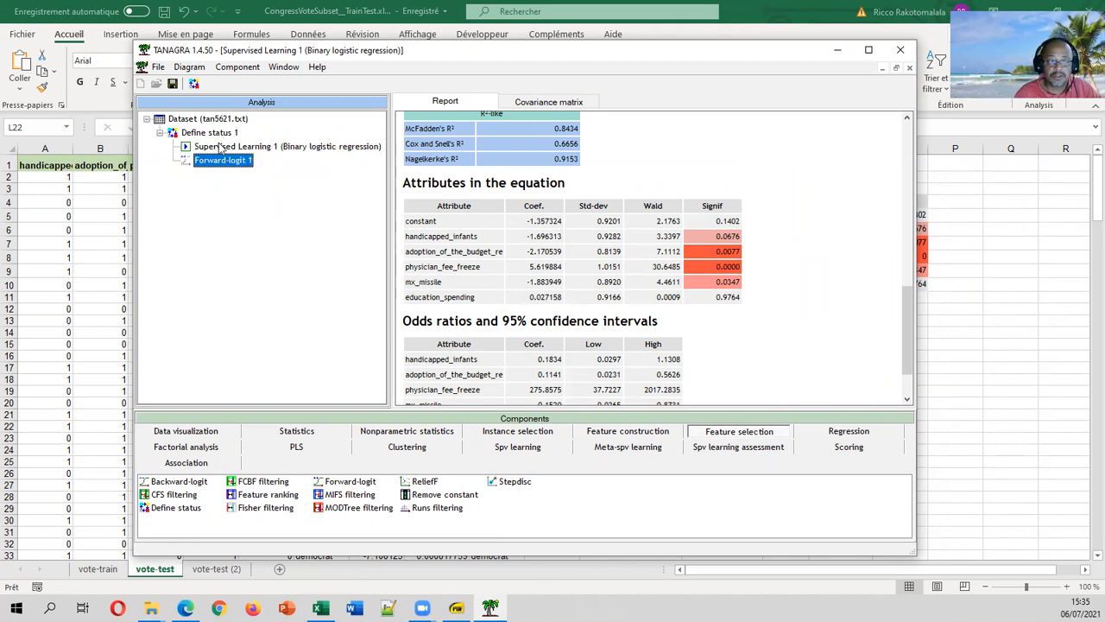
right_click(229, 160)
click(257, 169)
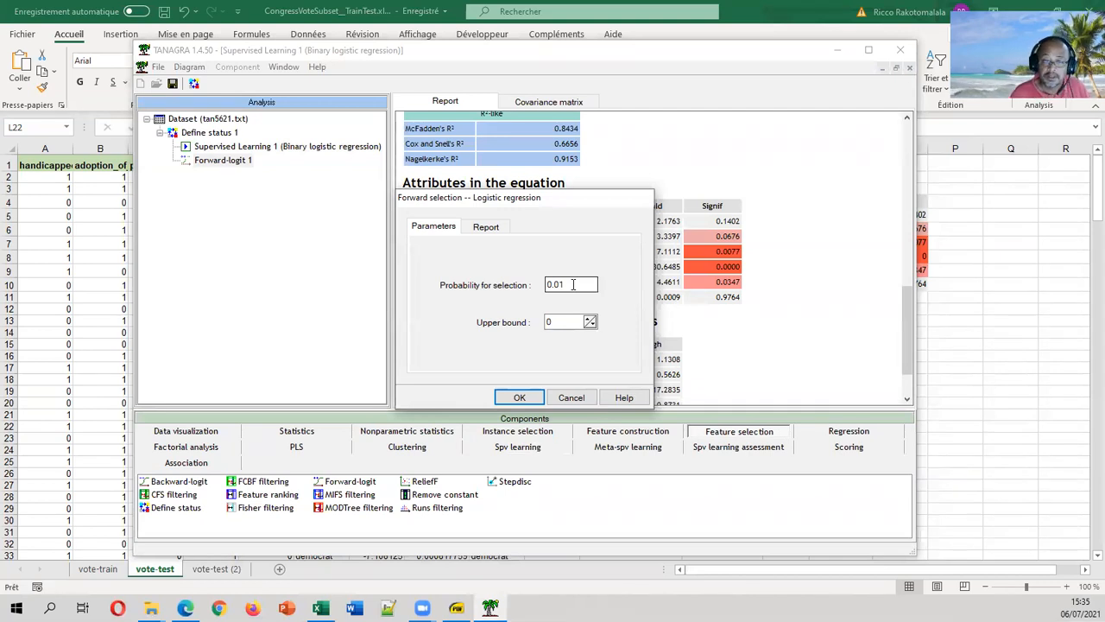
click(573, 284)
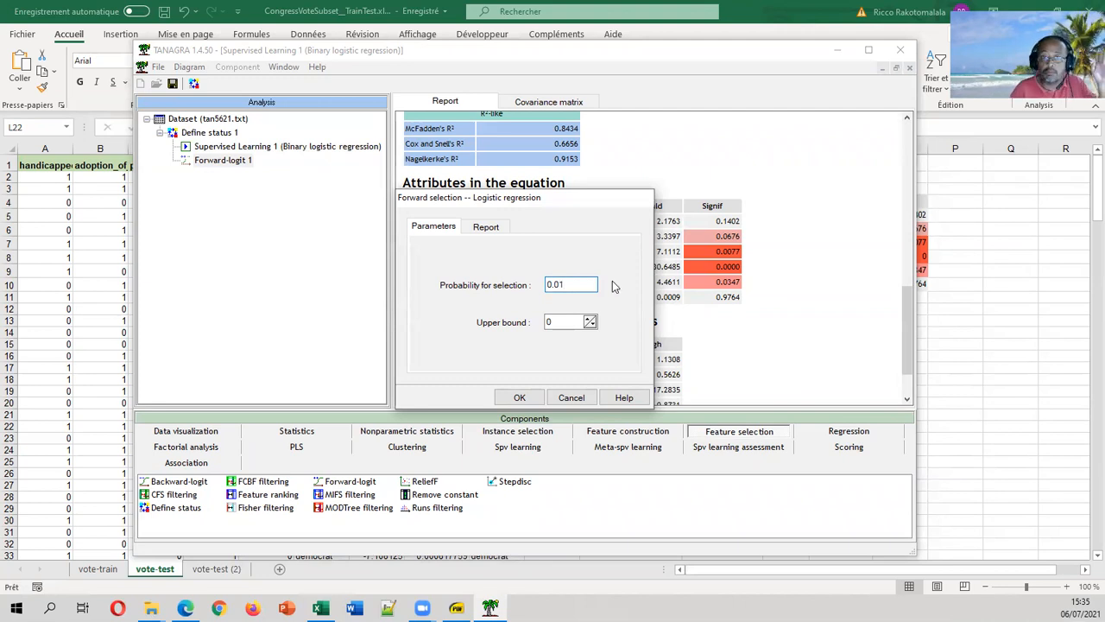
click(519, 397)
click(216, 166)
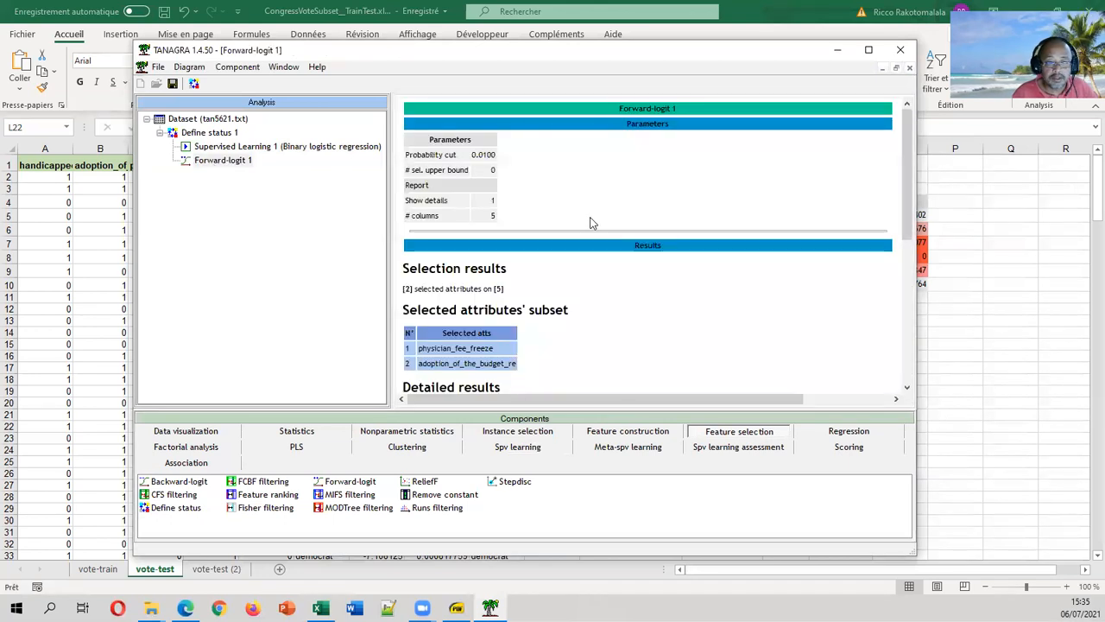
scroll(585, 222, down, 2)
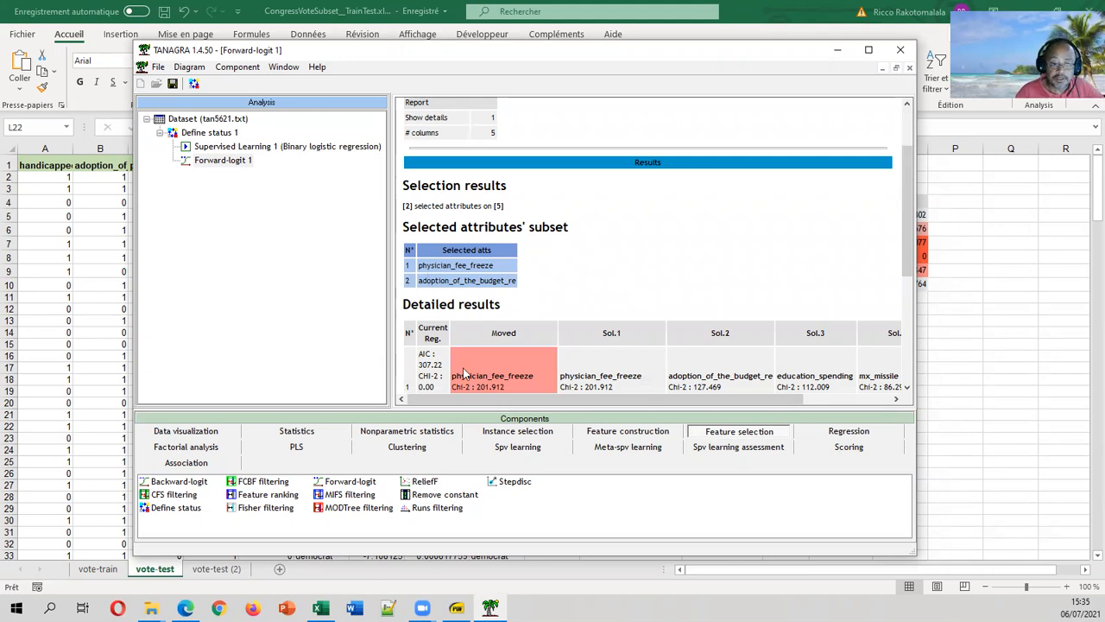
Step: Add a Binary logistic regression under Forward-logit 1 and run it to open its report
click(517, 448)
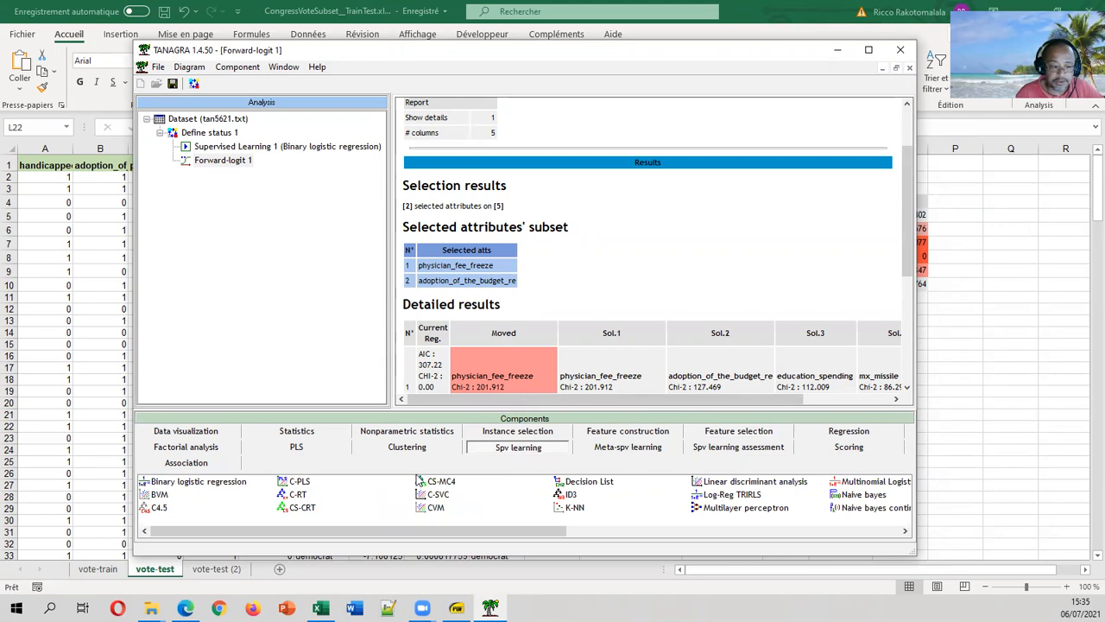
drag(234, 487, 242, 169)
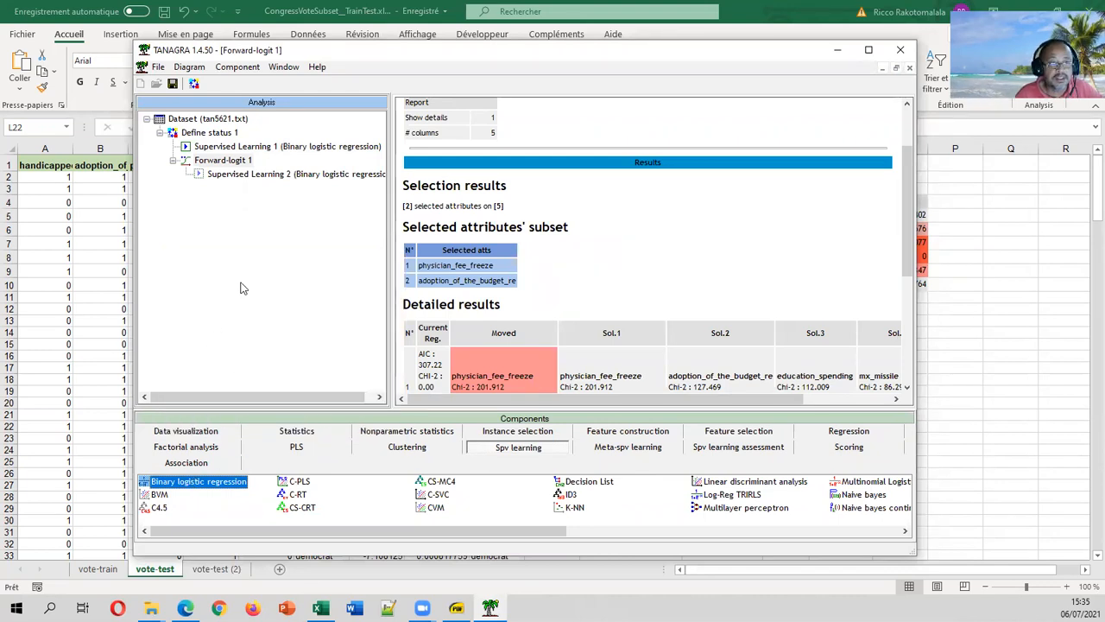
click(242, 173)
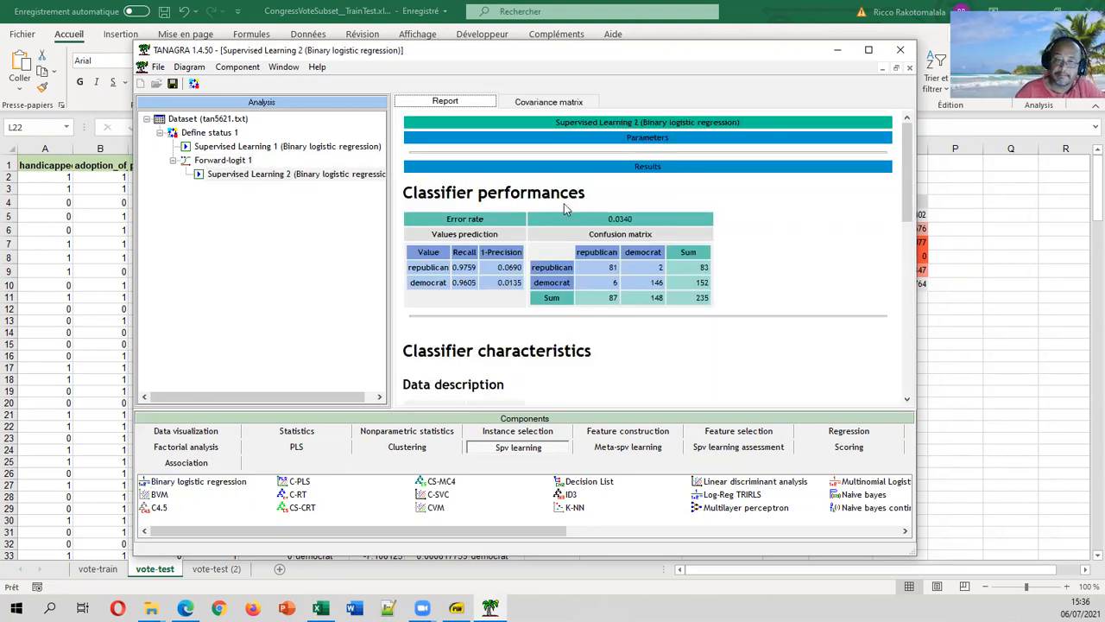
Step: Examine the new regression report's classifier performances, model fit statistics and coefficients in the Attributes in the equation table
scroll(578, 205, down, 6)
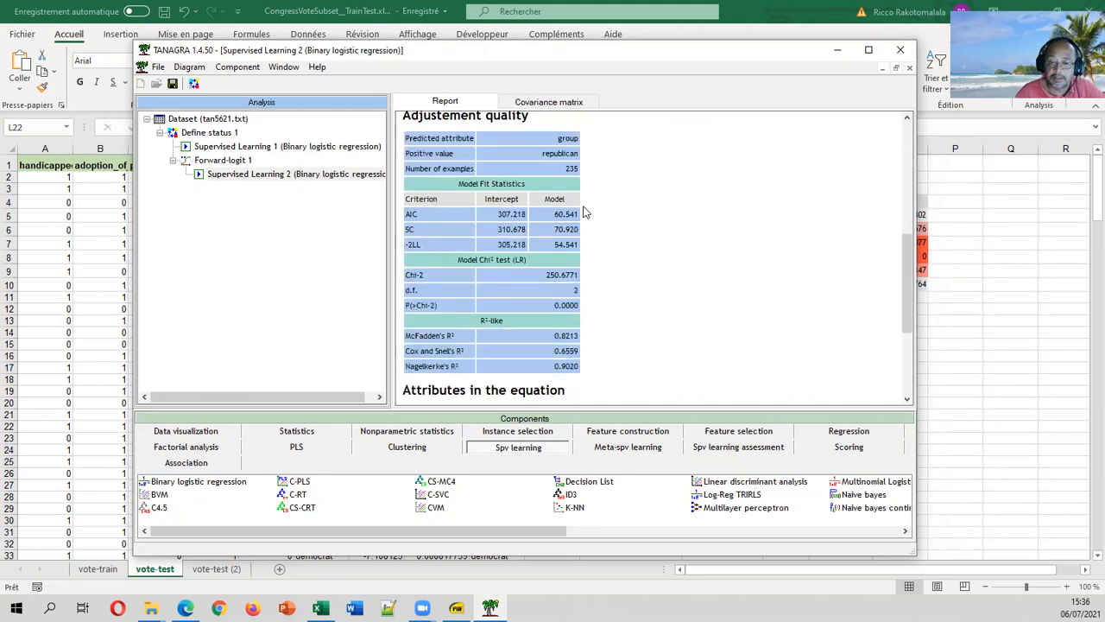
scroll(583, 212, down, 5)
scroll(582, 211, up, 15)
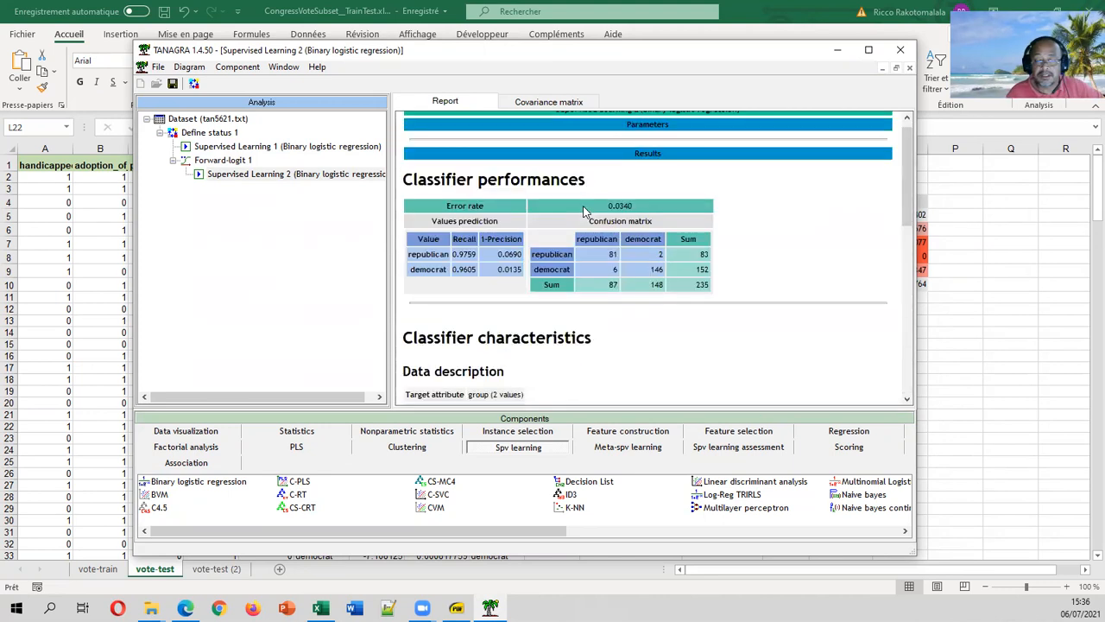
scroll(583, 211, up, 1)
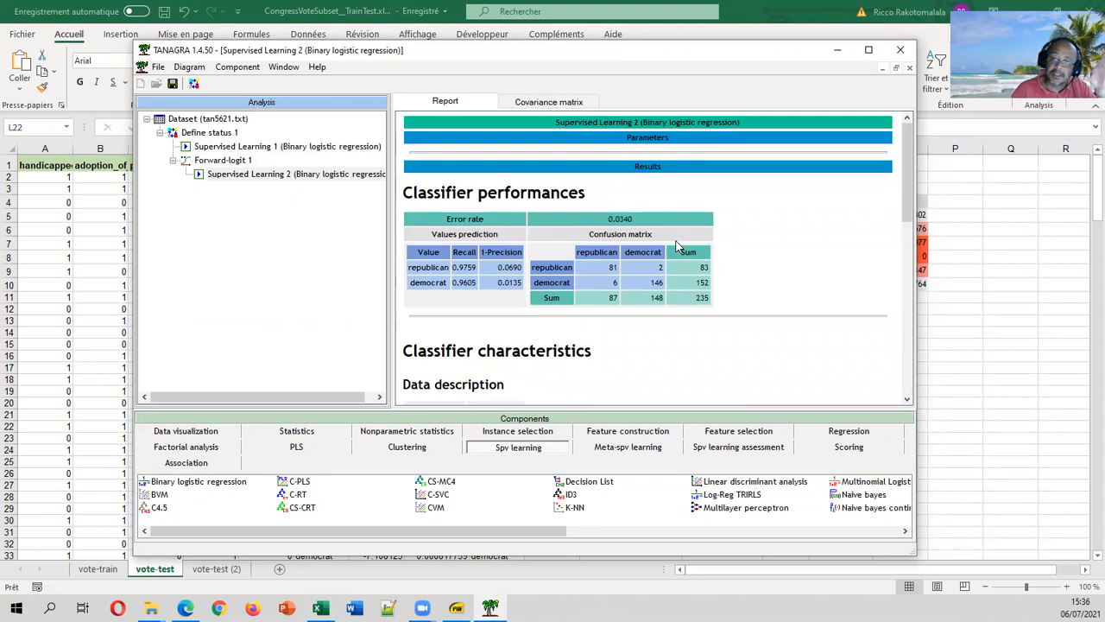
scroll(684, 253, down, 4)
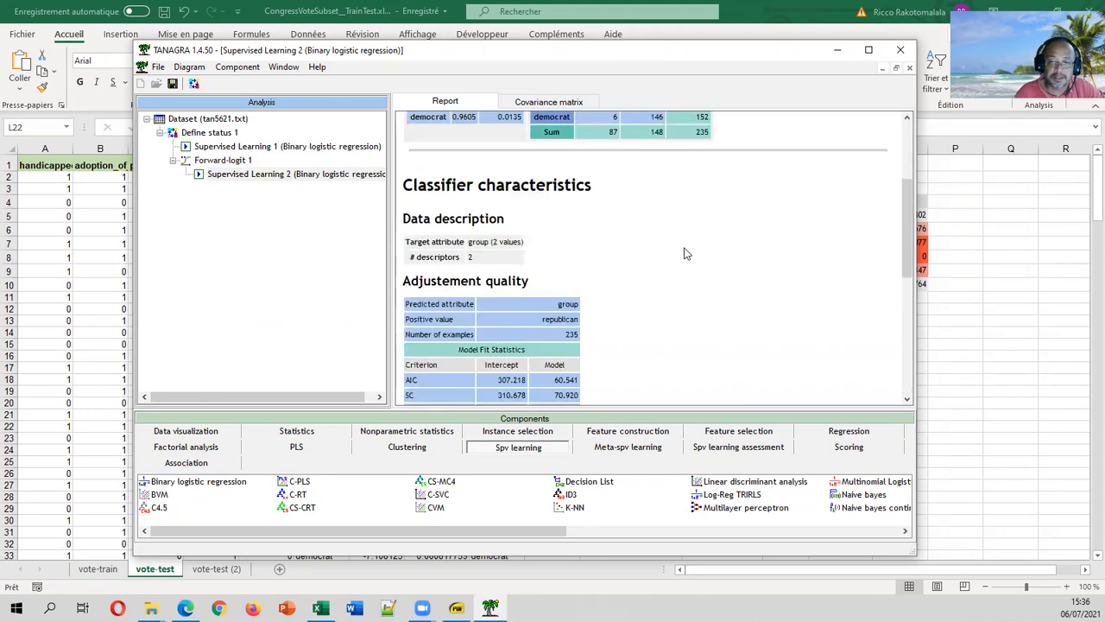
scroll(685, 252, down, 4)
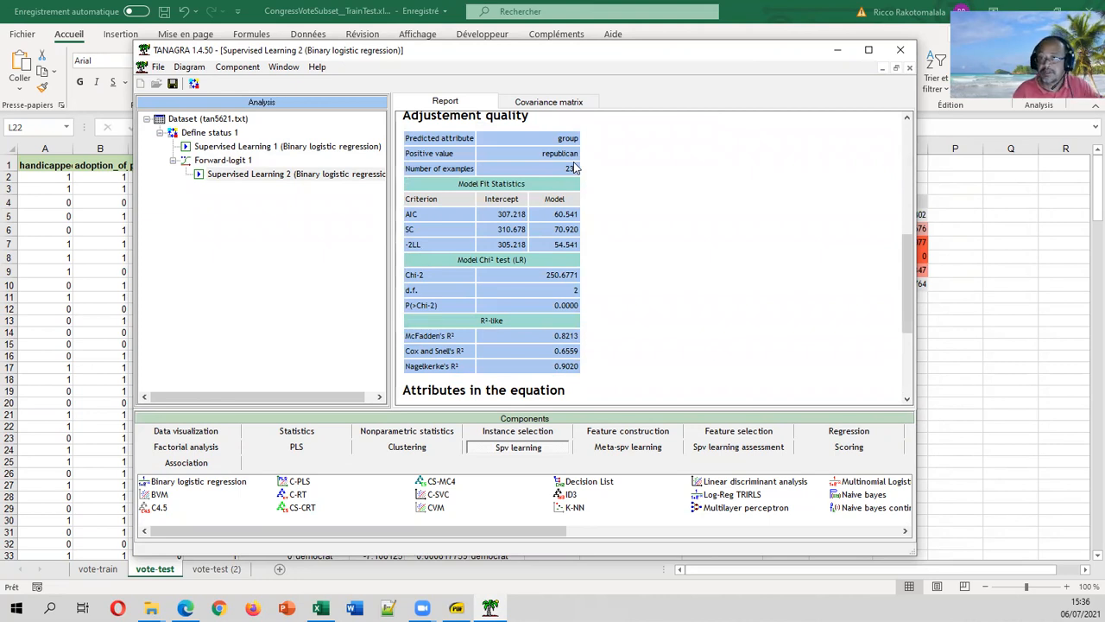
scroll(587, 193, down, 4)
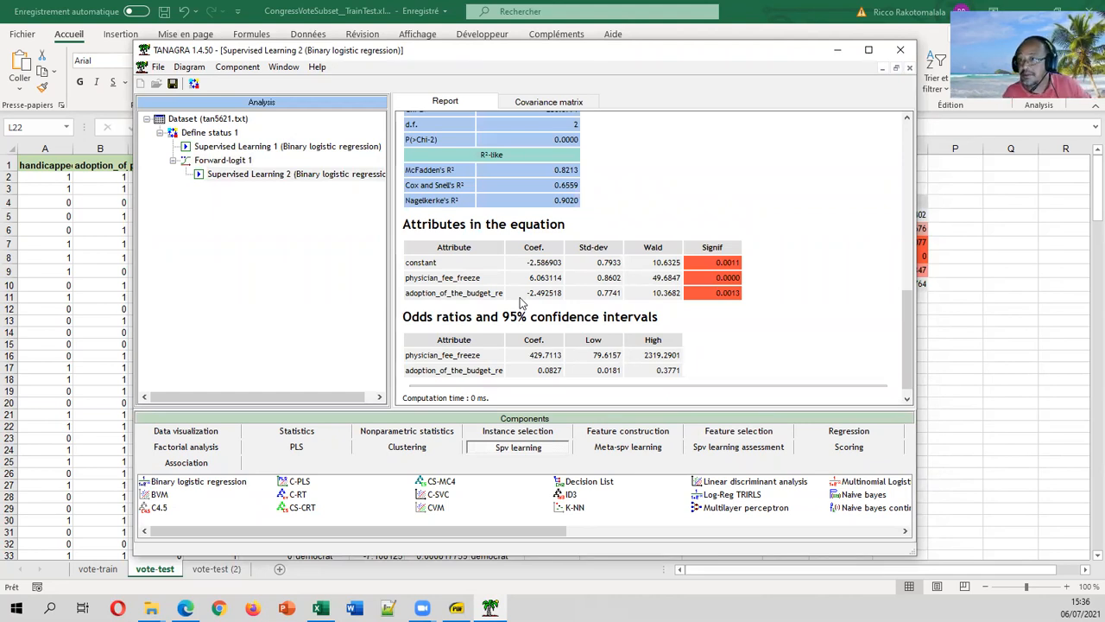
Step: Copy the Supervised Learning 2 report and paste it into the Excel sheet vote-test (2) starting at cell K1
click(254, 75)
click(250, 82)
click(118, 511)
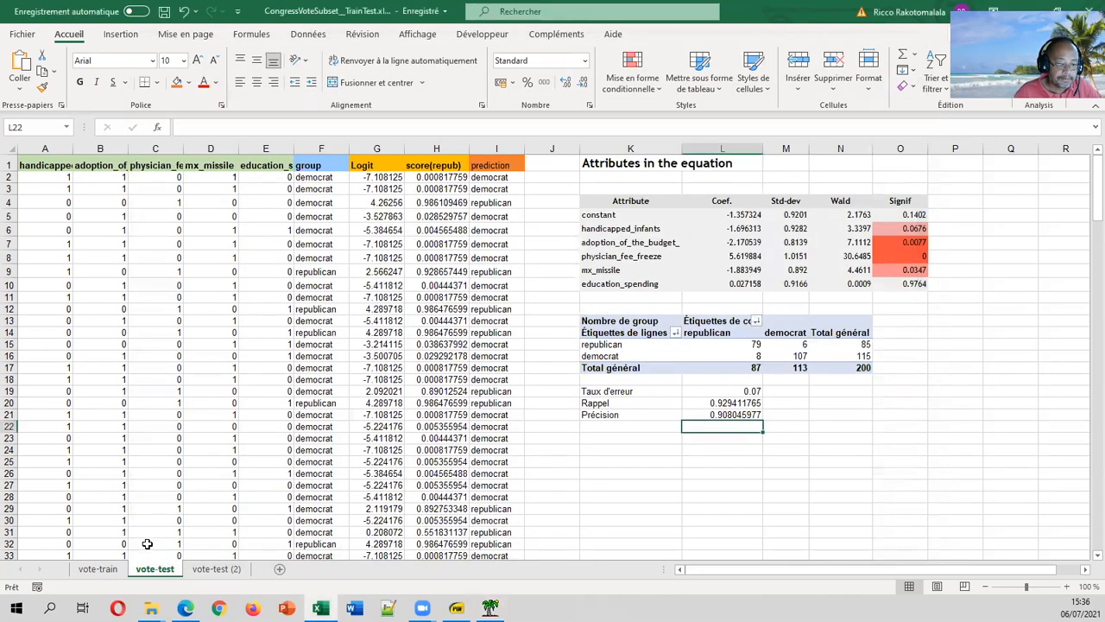
click(216, 569)
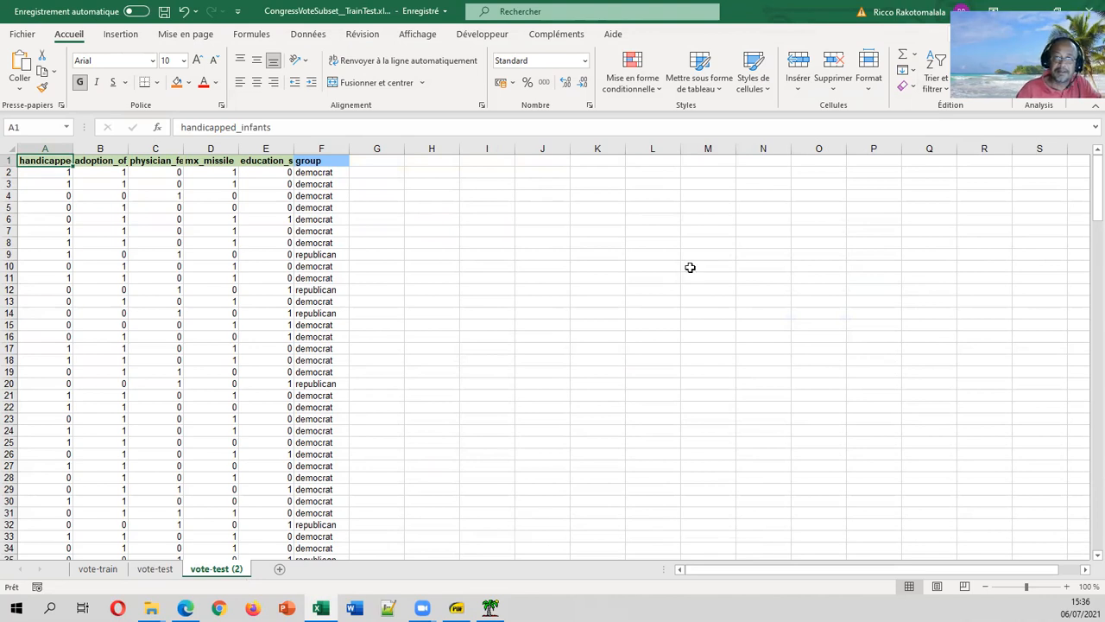
click(587, 160)
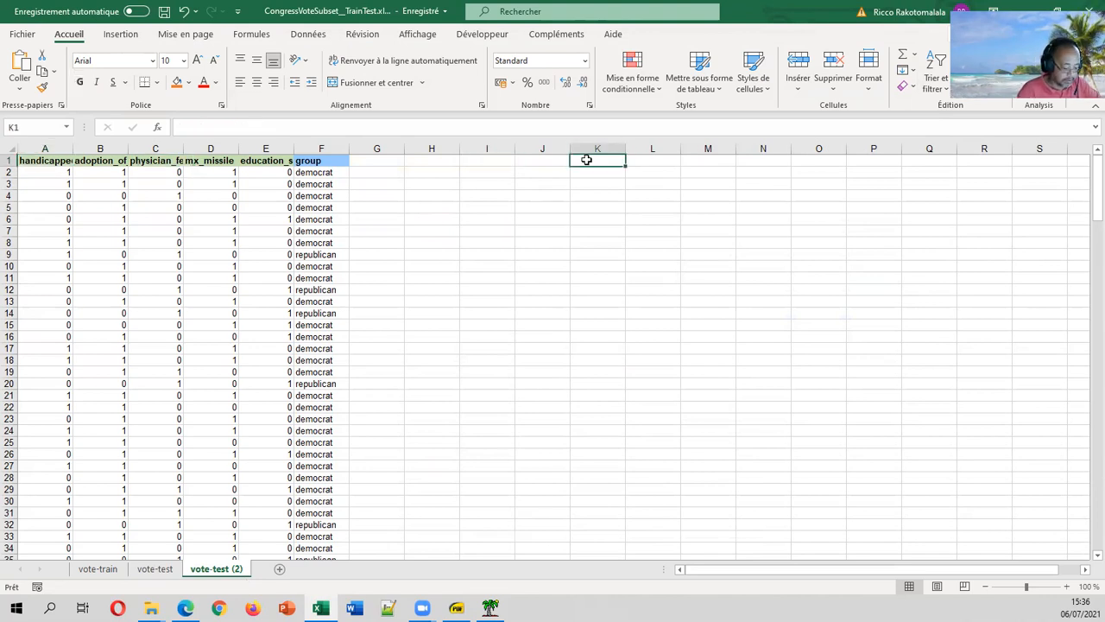
key(ctrl+v)
click(586, 160)
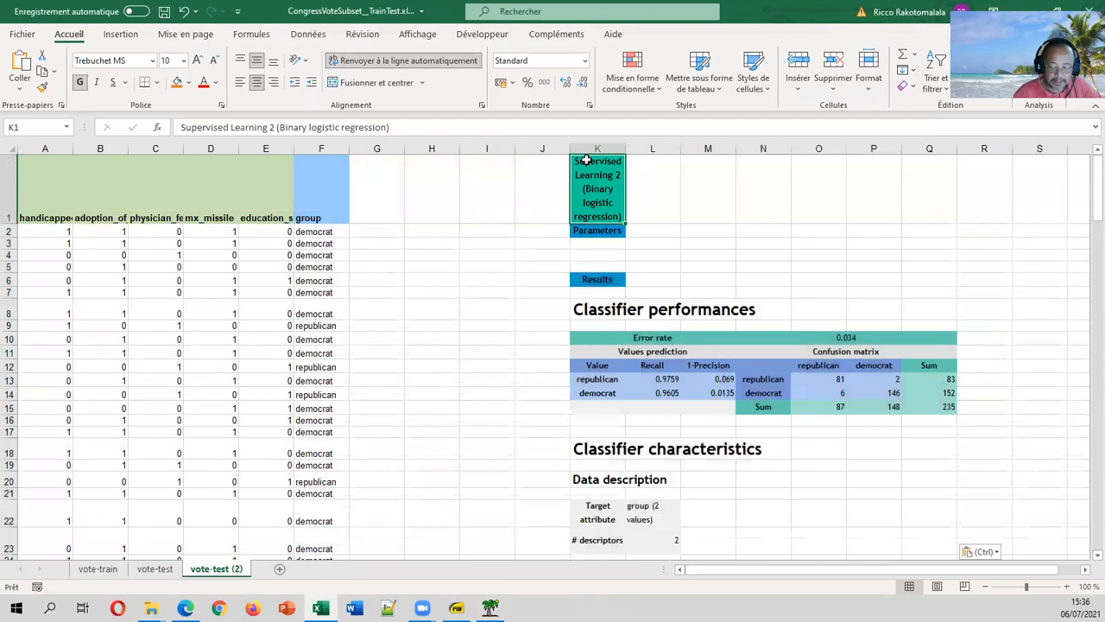
Step: Delete the pasted report cells in columns K to Q above the Attributes in the equation heading, shifting the remaining cells up
key(shift+Right)
key(shift+Right)
key(shift+Right)
key(shift+Right)
key(shift+Right)
key(shift+Right)
key(shift+Down)
key(shift+Down)
key(shift+Down)
key(shift+Down)
key(shift+Down)
key(shift+Down)
key(shift+Down)
key(shift+Down)
key(shift+Down)
key(shift+Down)
key(shift+Down)
key(shift+Down)
key(shift+Down)
key(shift+Down)
key(shift+Down)
key(shift+Down)
key(shift+Down)
key(shift+Down)
key(shift+Down)
key(shift+Down)
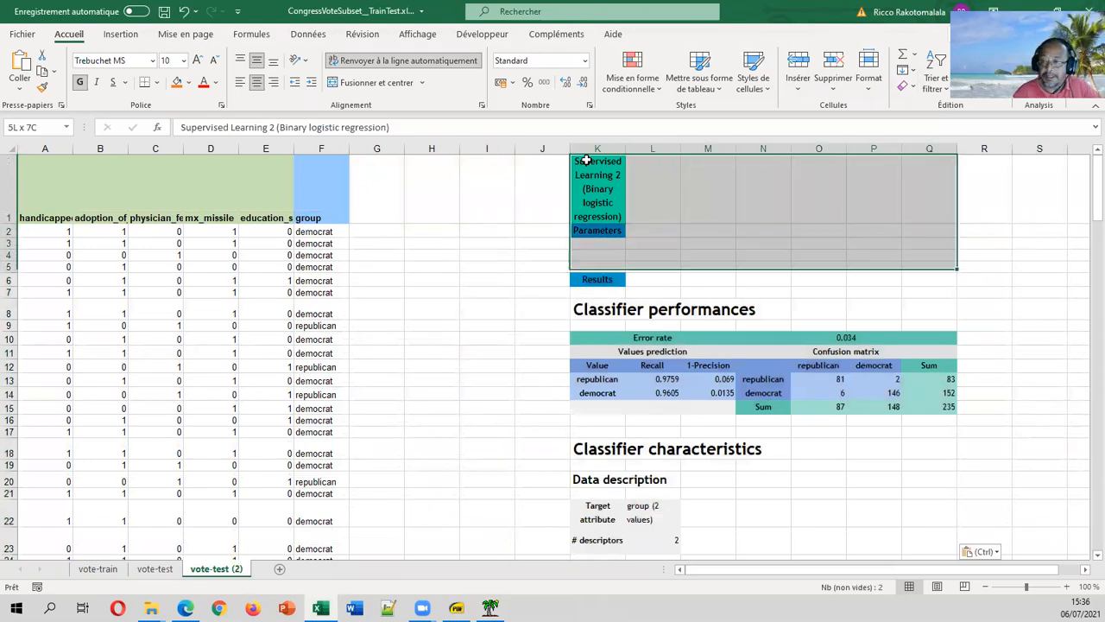
key(shift+Down)
key(shift+Down)
key(shift+Down)
key(shift+Down)
key(shift+Down)
key(shift+Down)
key(shift+Down)
key(shift+Down)
key(shift+Down)
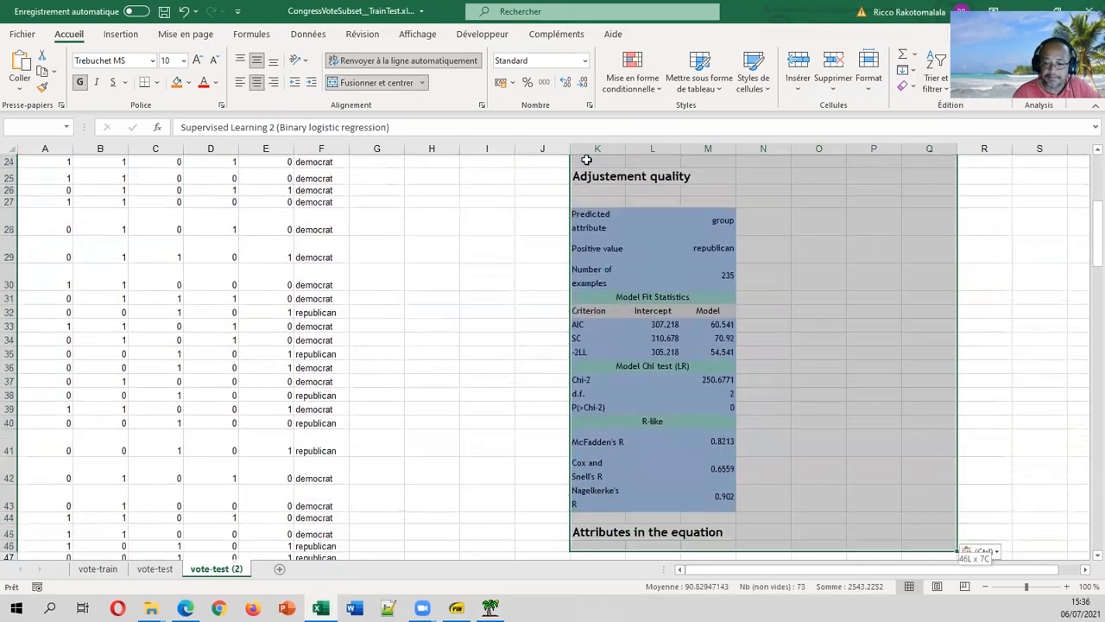
right_click(801, 221)
click(860, 336)
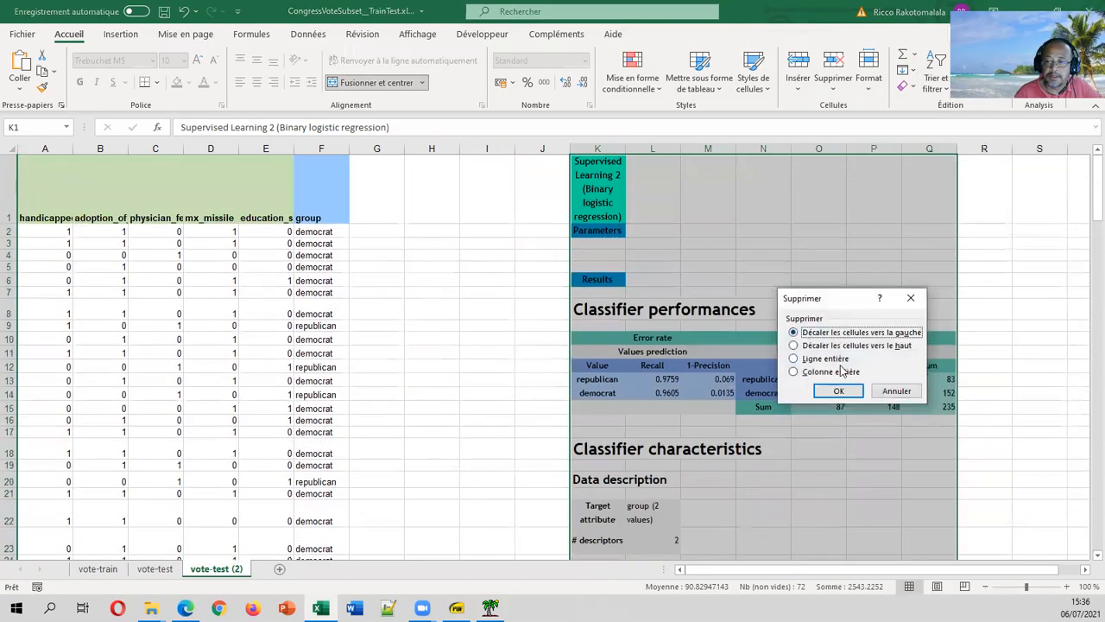
click(856, 348)
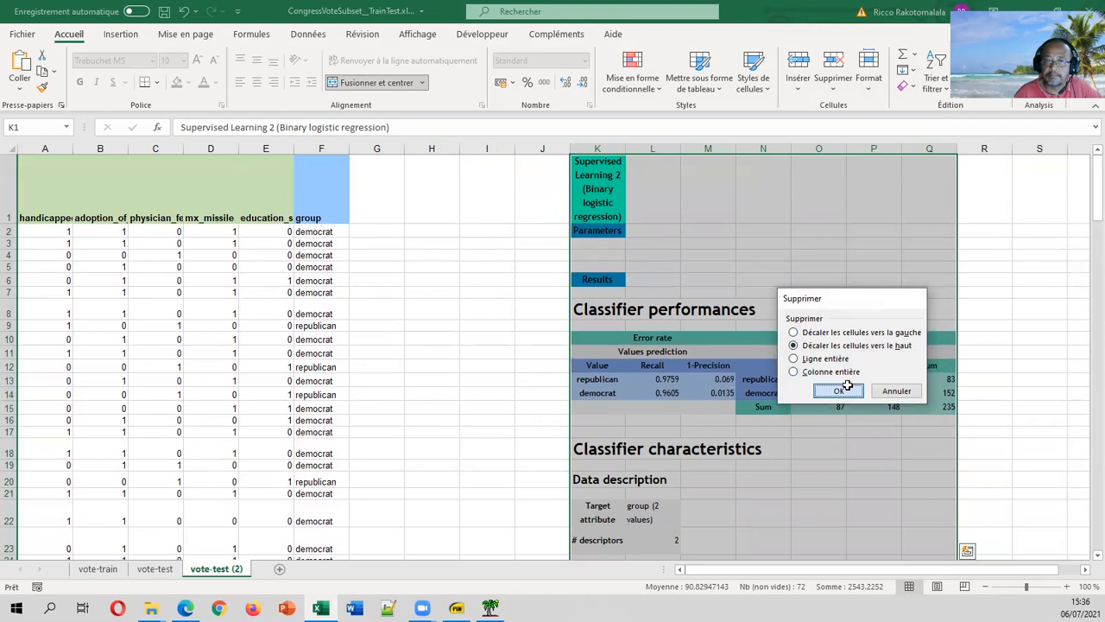
click(834, 390)
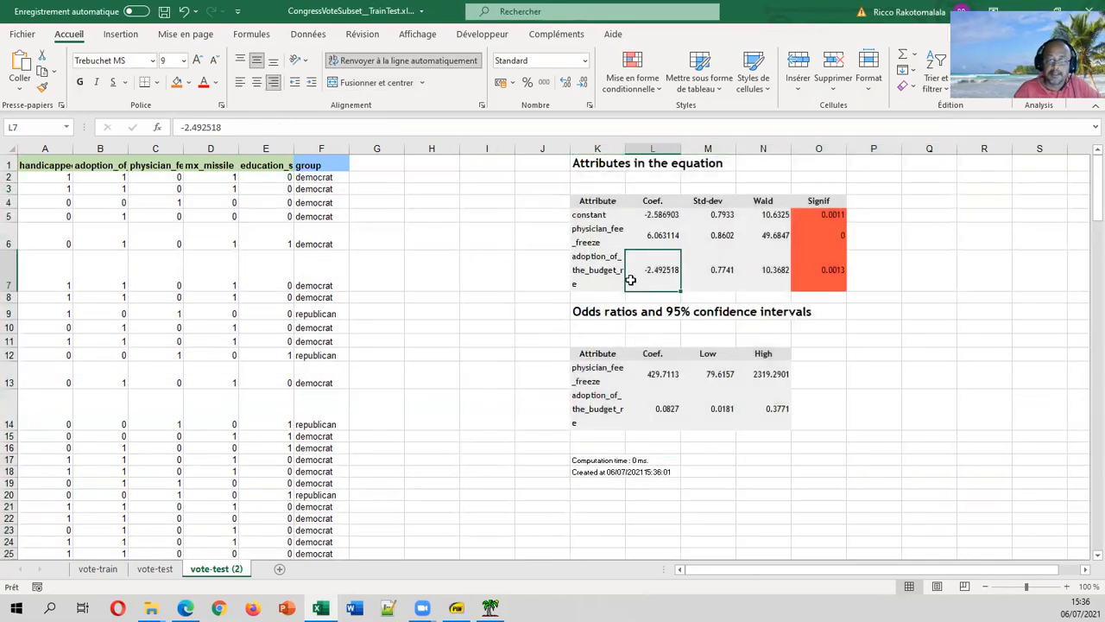
Step: Delete the odds ratios table and the computation time lines in K9:O18
drag(614, 316, 830, 473)
right_click(829, 466)
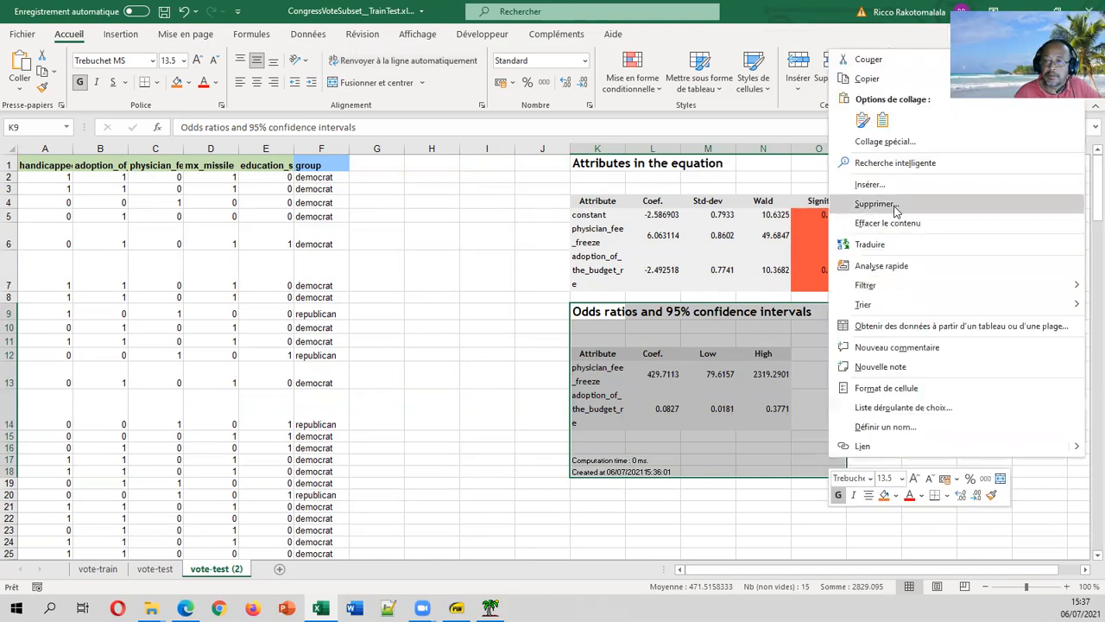
click(895, 211)
click(878, 265)
Step: Widen column K to fit the attribute names and autofit the row heights of the whole sheet
drag(622, 152, 689, 149)
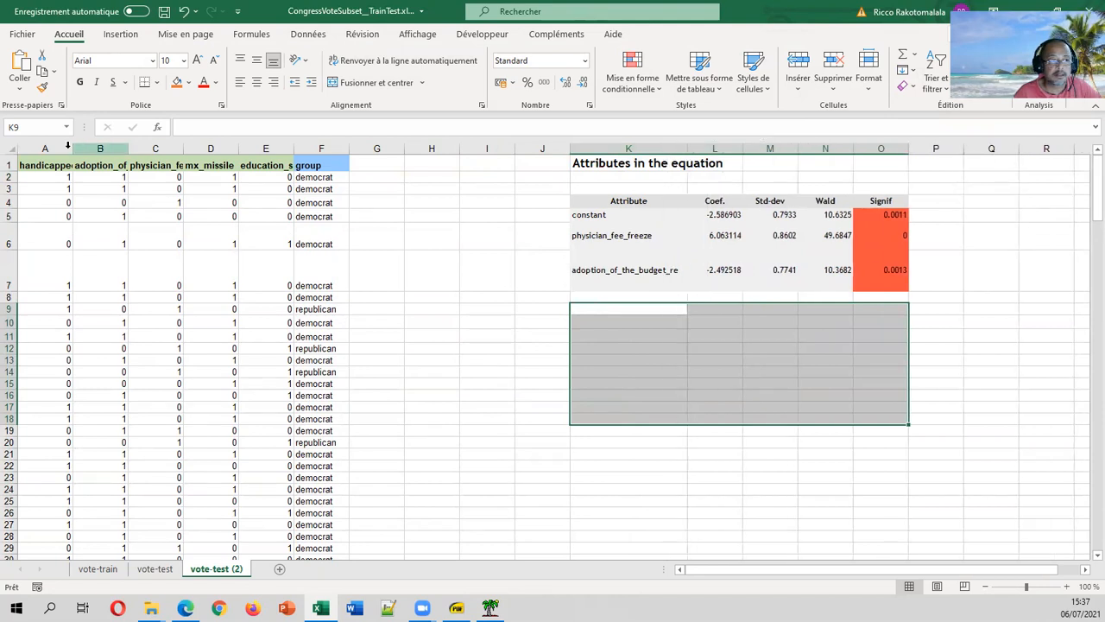
click(8, 149)
double_click(8, 171)
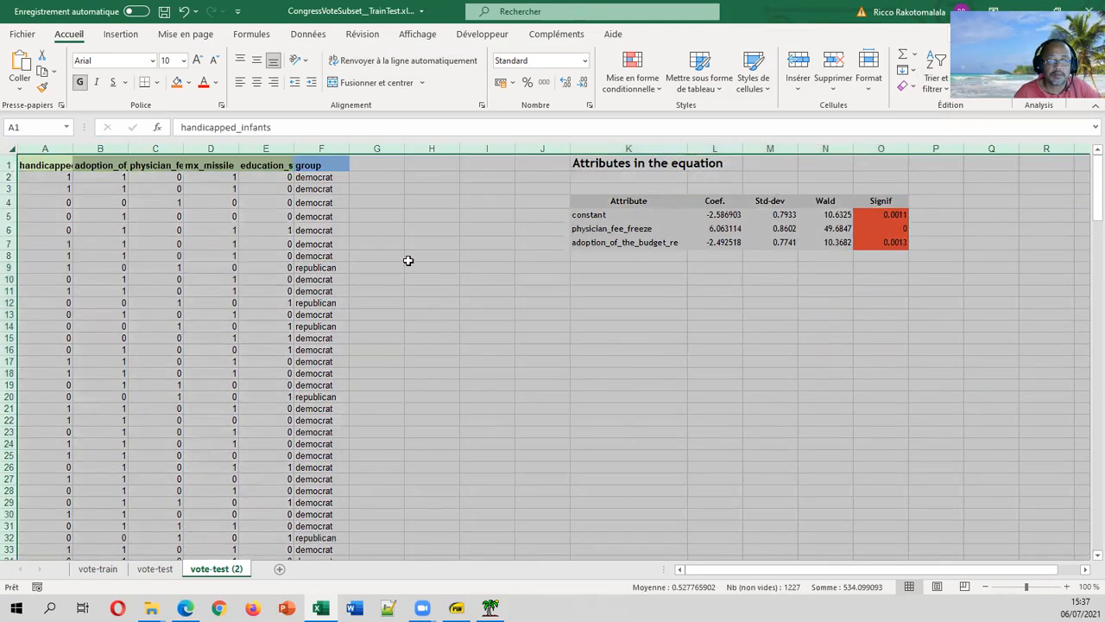
click(408, 260)
Step: Copy the Logit, score(repub) and prediction headers from the vote-test sheet to G1:I1 of vote-test (2)
click(162, 569)
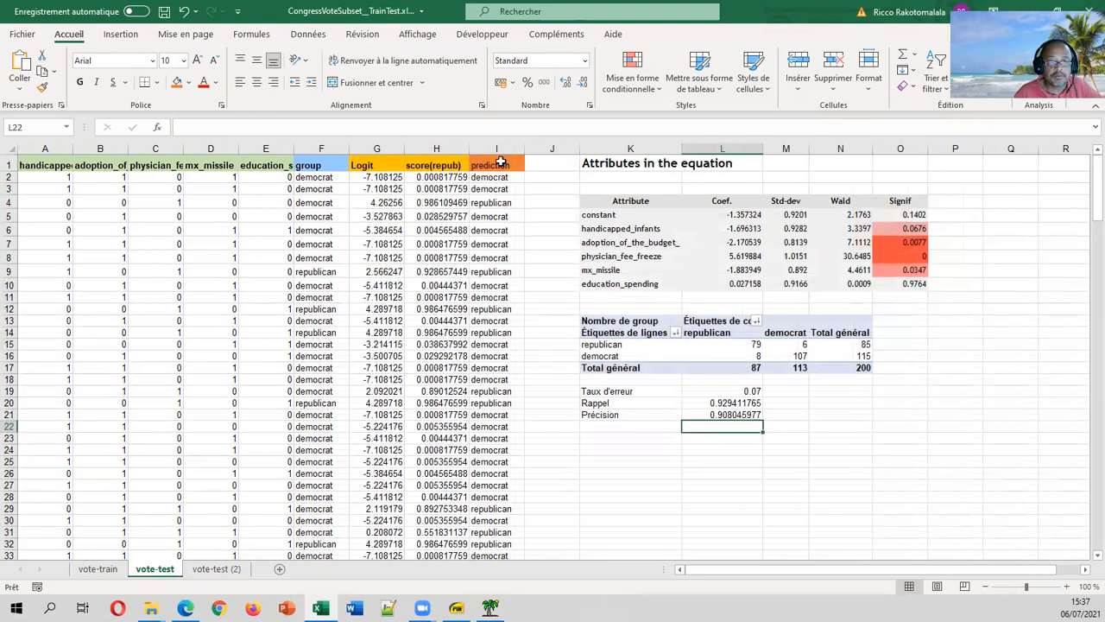
drag(500, 163, 363, 165)
key(ctrl+c)
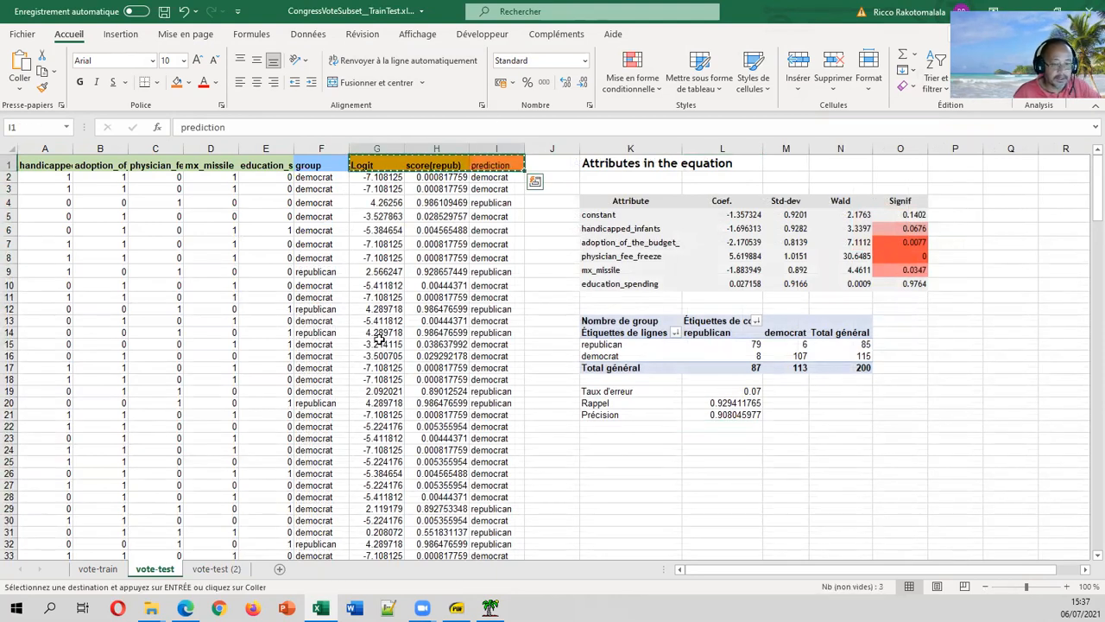
click(237, 562)
click(396, 161)
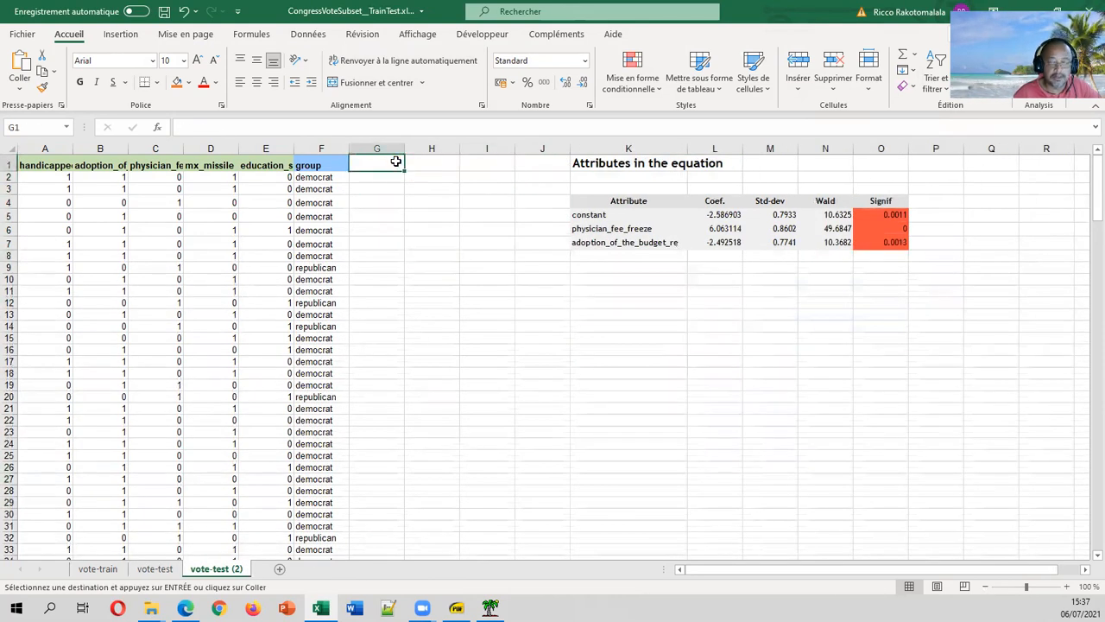
key(Return)
click(425, 196)
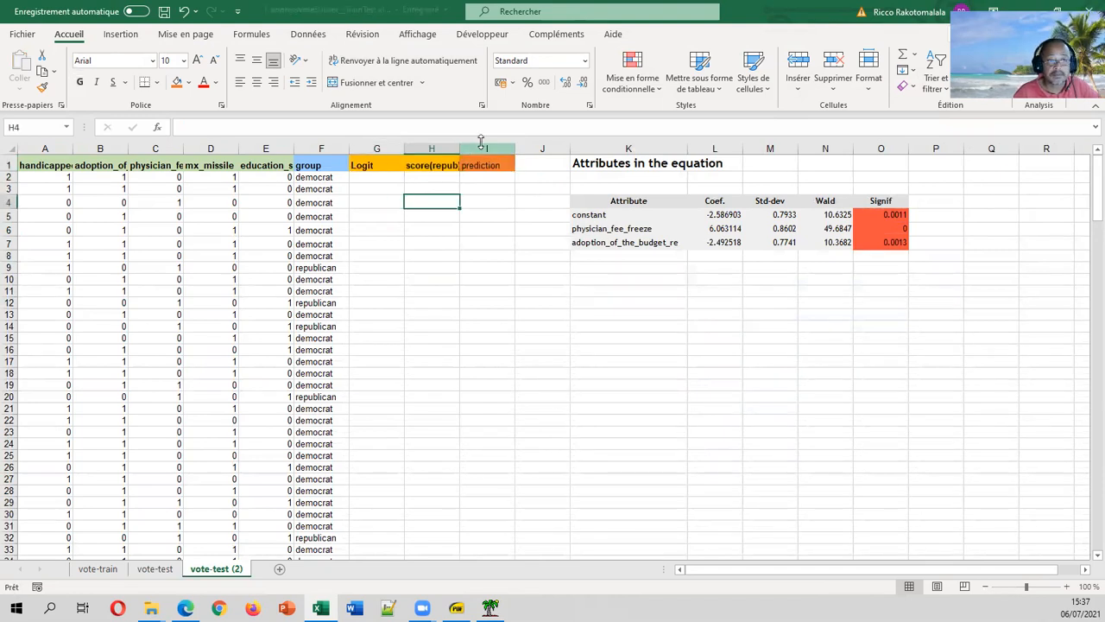
Step: Widen column H to fit the score(repub) header and review the LOGIT model slide in the regression_logistique PDF in the browser
drag(460, 150, 474, 150)
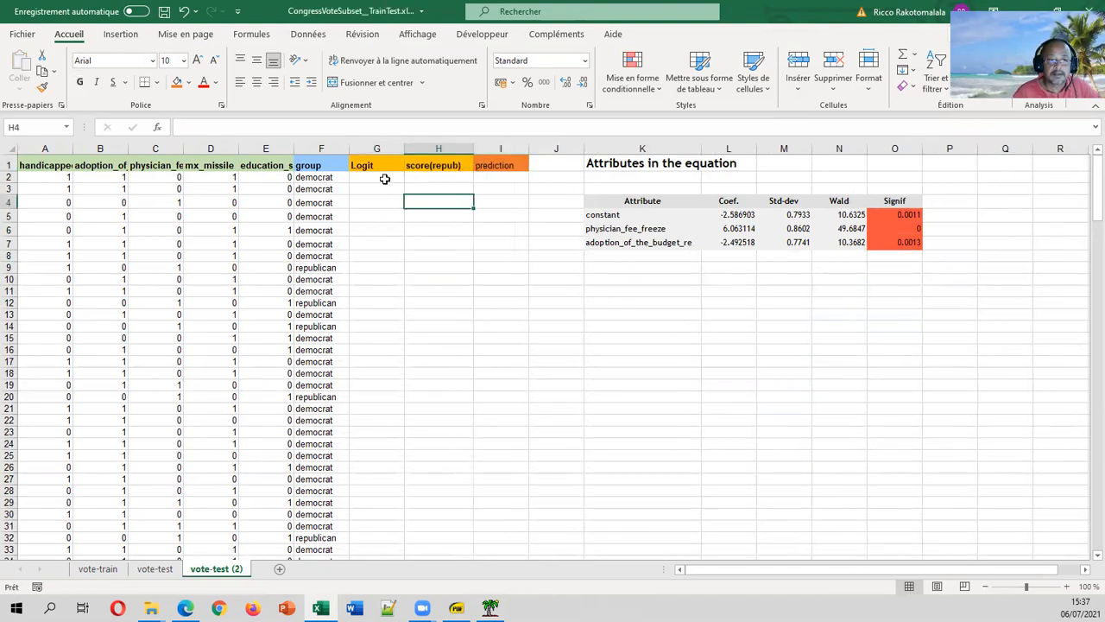
click(383, 177)
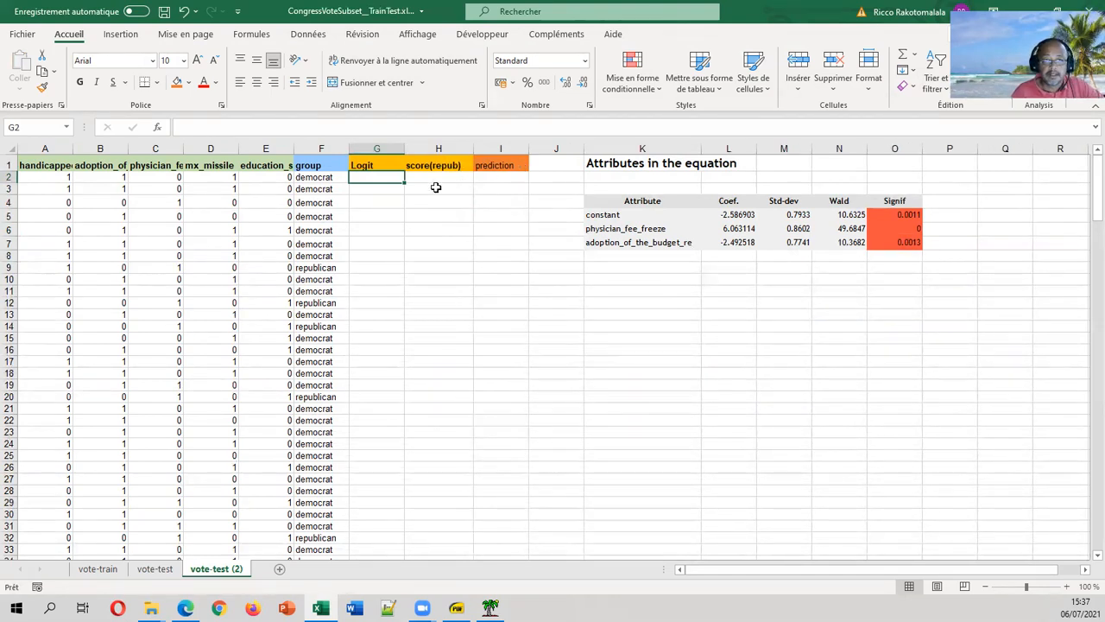
text(=)
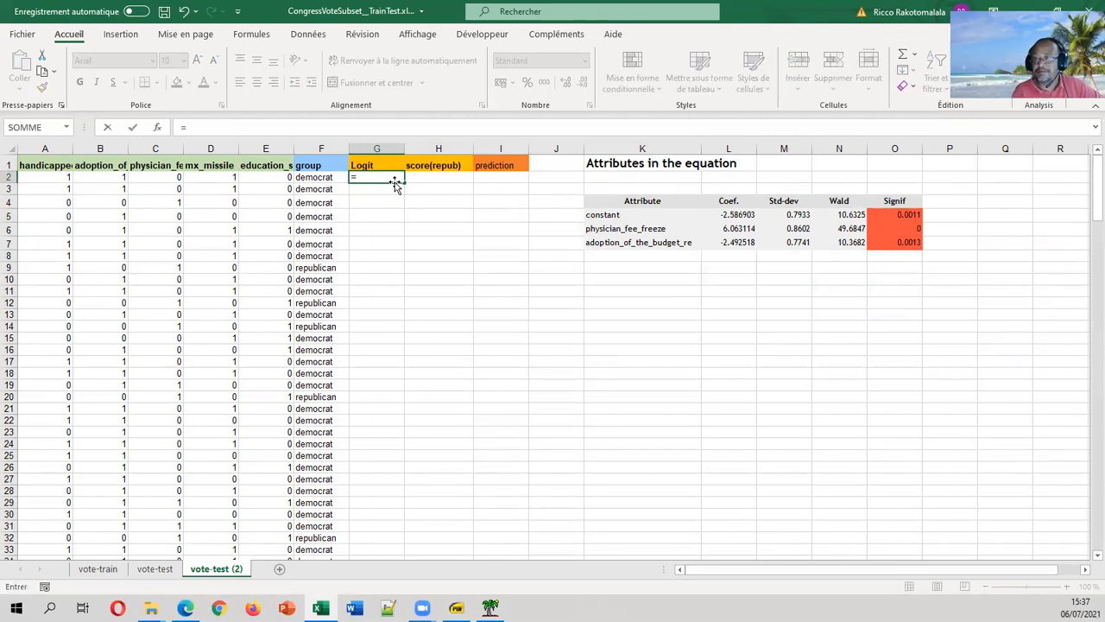
key(alt+Tab)
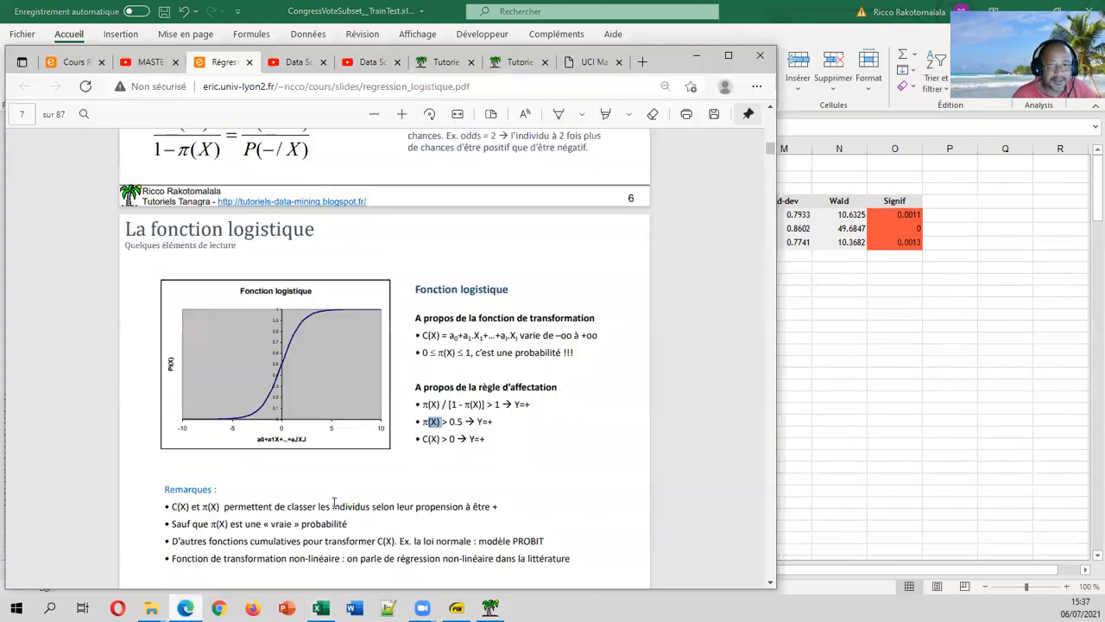
scroll(425, 332, up, 3)
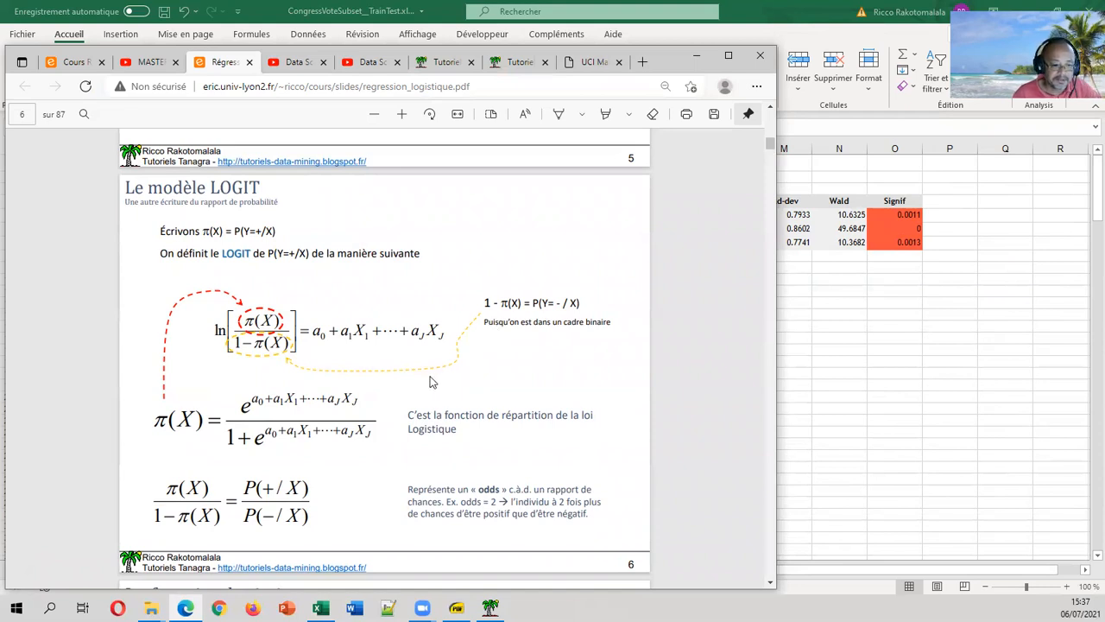
click(799, 307)
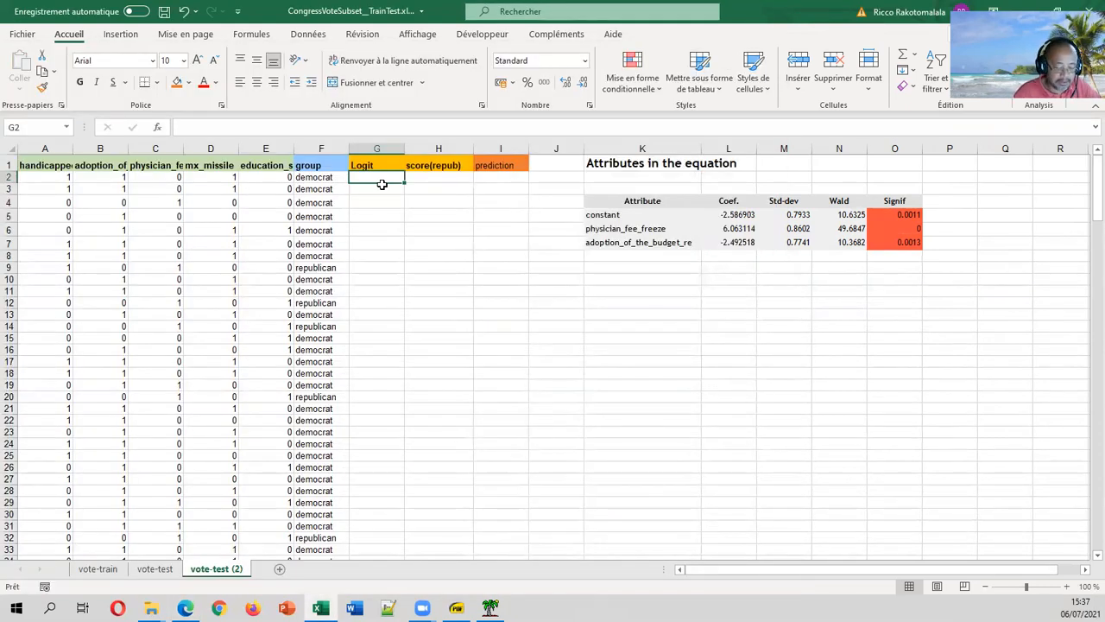
Step: Enter the Logit formula =$L$5+$L$6*C2+$L$7*B2 in G2 of vote-test (2), with absolute references to the coefficients
text(=)
click(727, 214)
key(F4)
text(+)
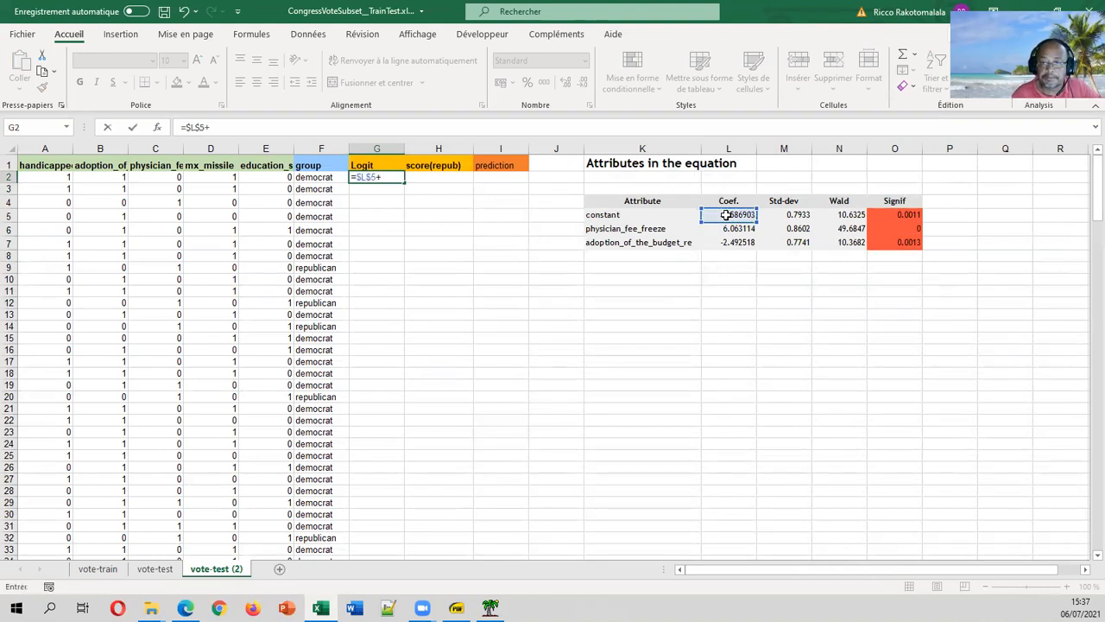
click(730, 228)
key(F4)
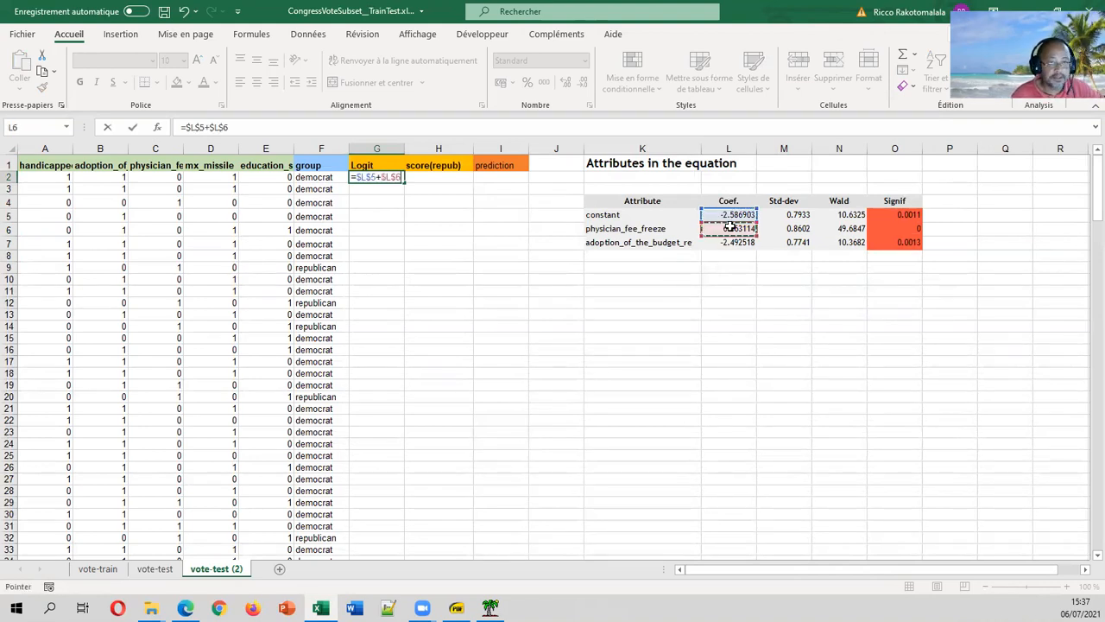
text(*)
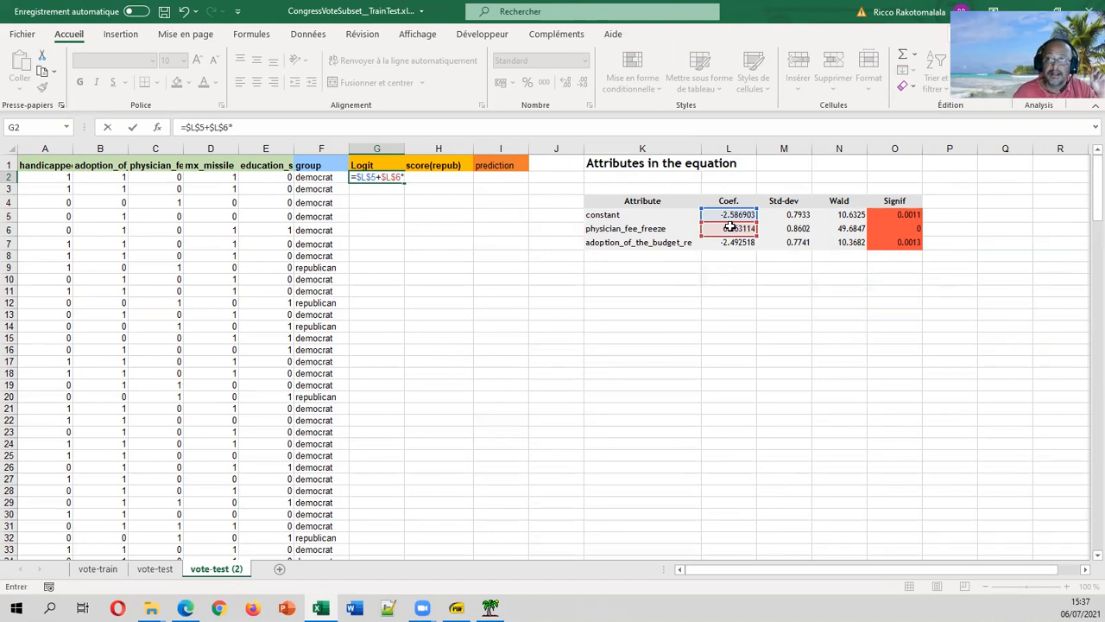
click(156, 177)
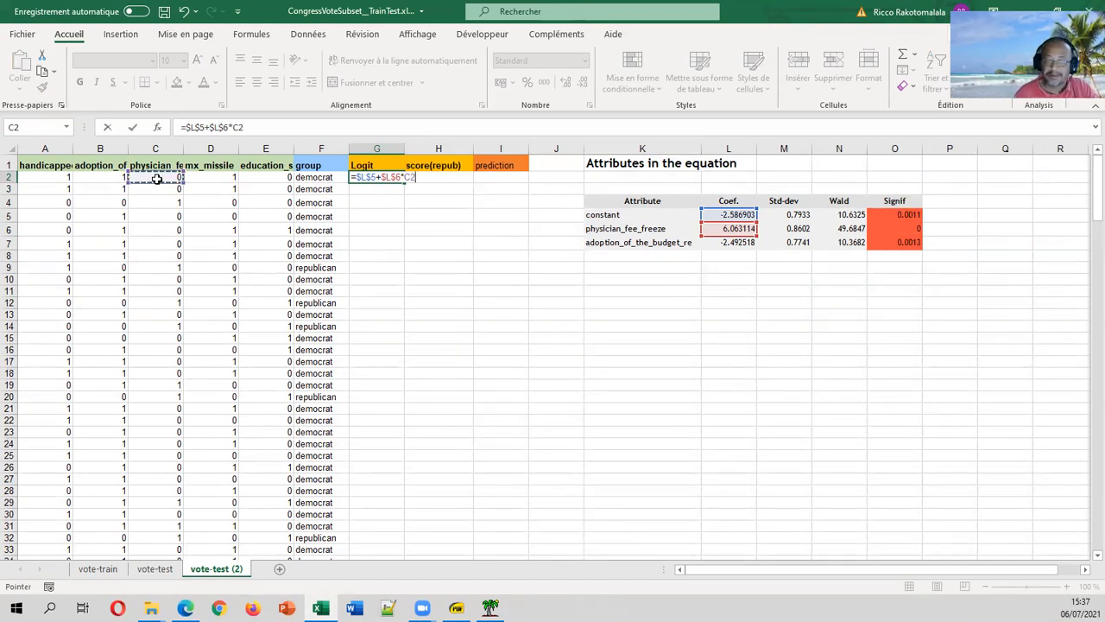
text(+)
click(716, 242)
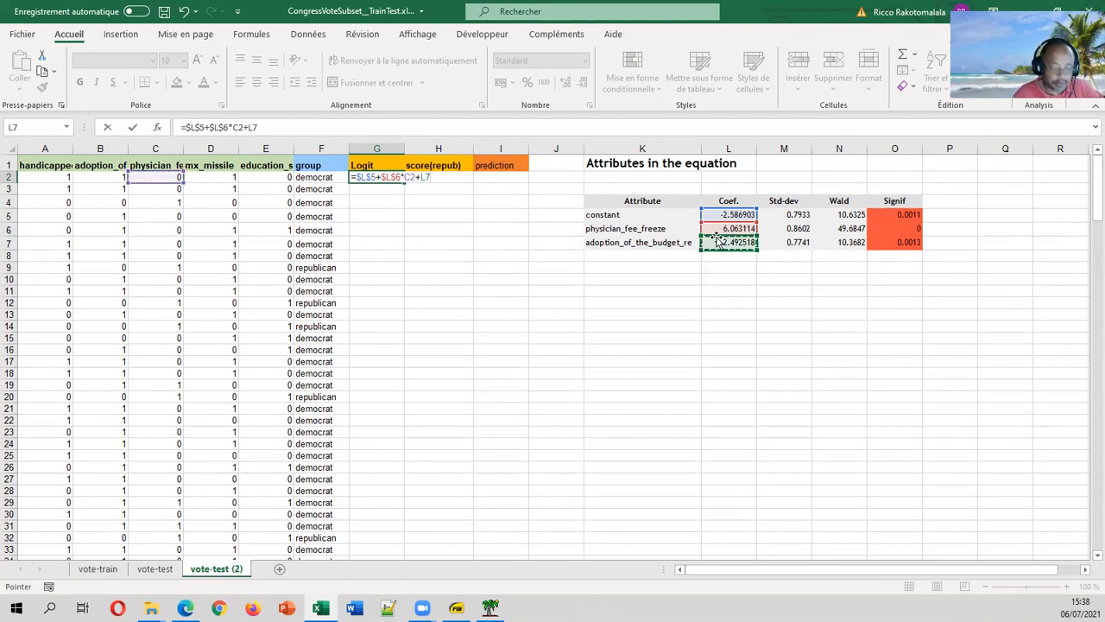
key(F4)
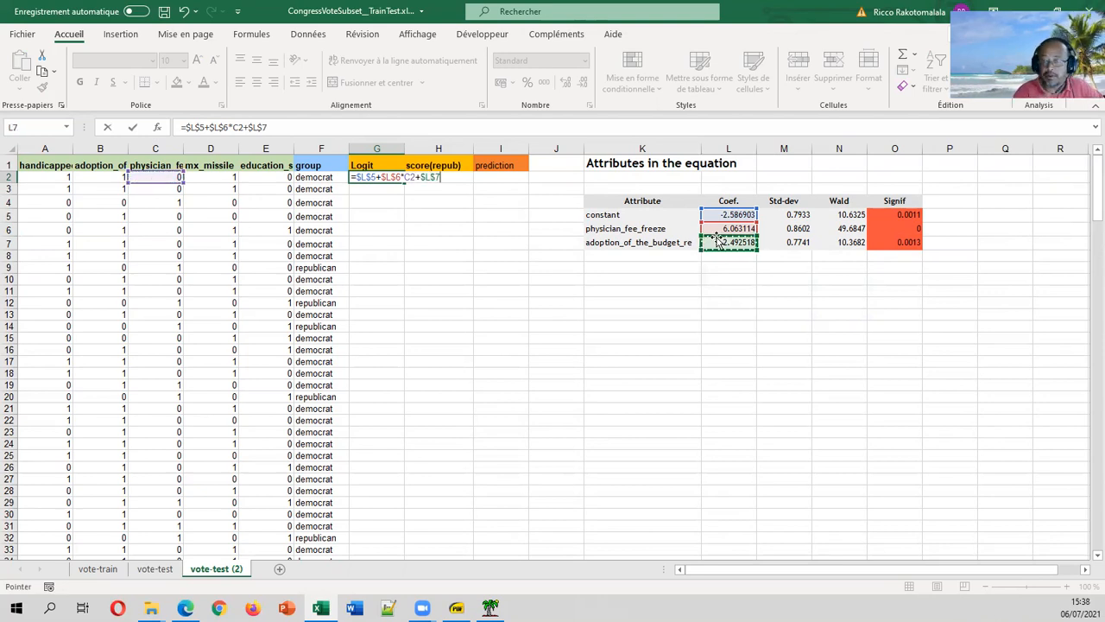
text(*)
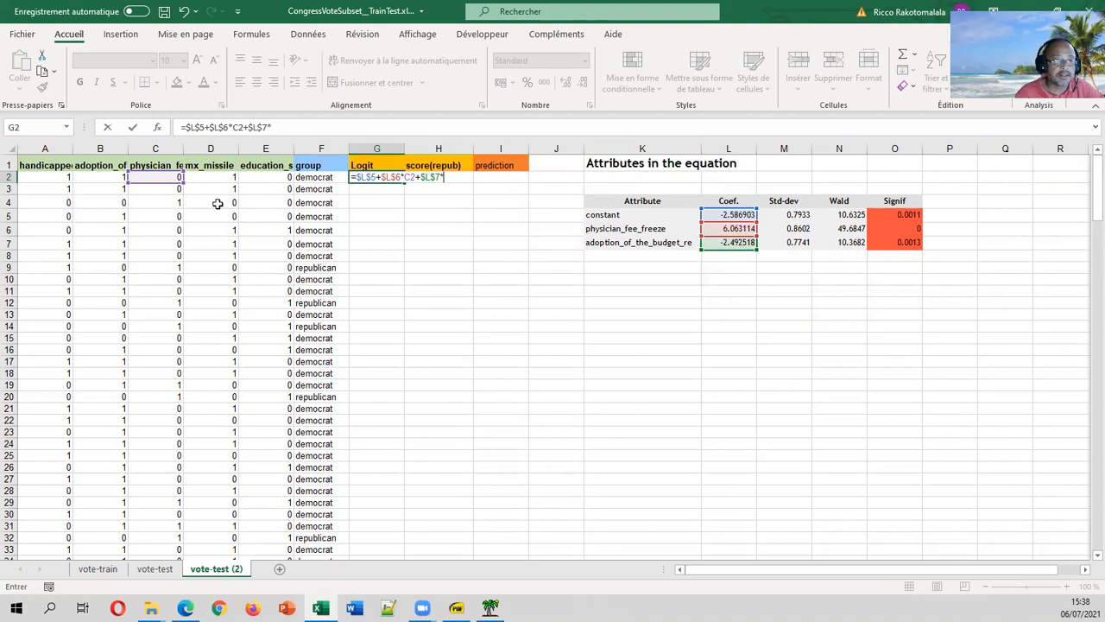
click(113, 179)
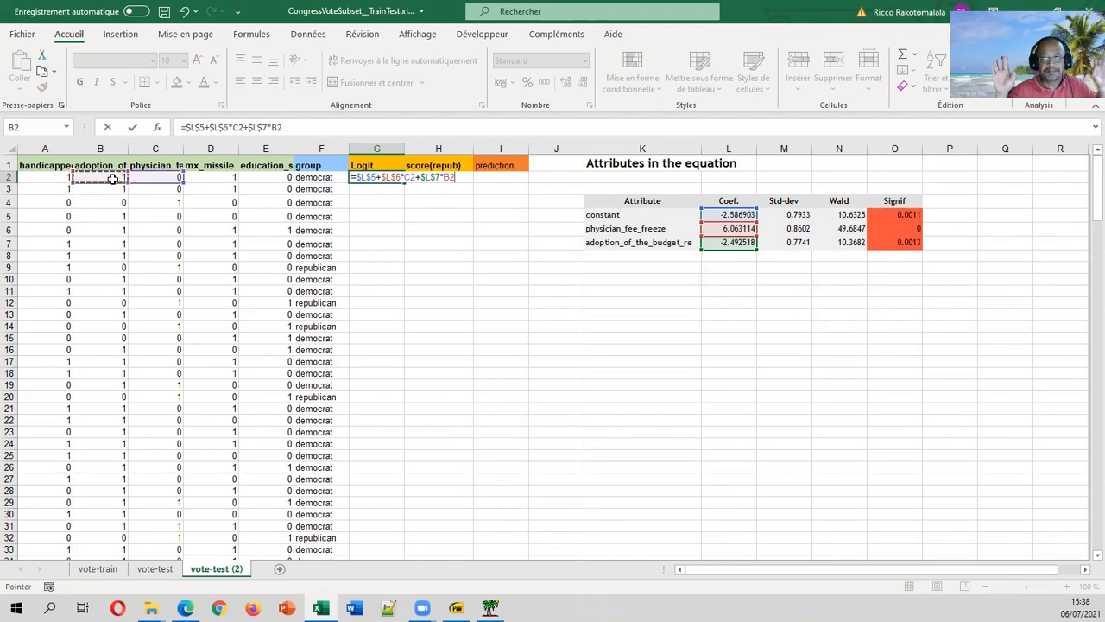
key(Return)
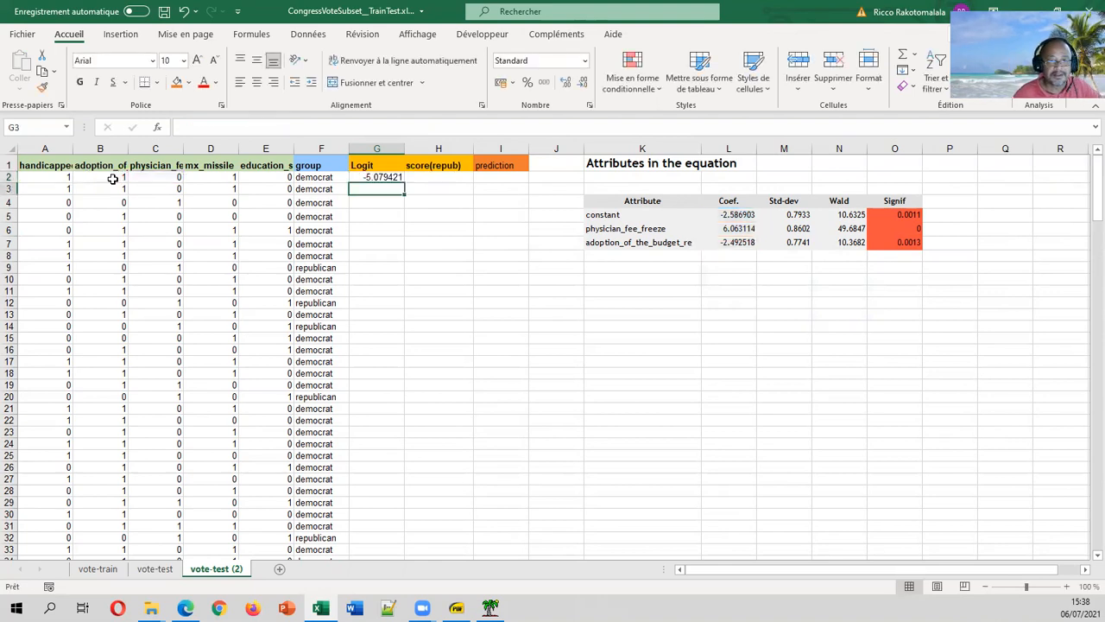
Step: Fill the Logit formula from G2 down to the last row of the test data
click(393, 178)
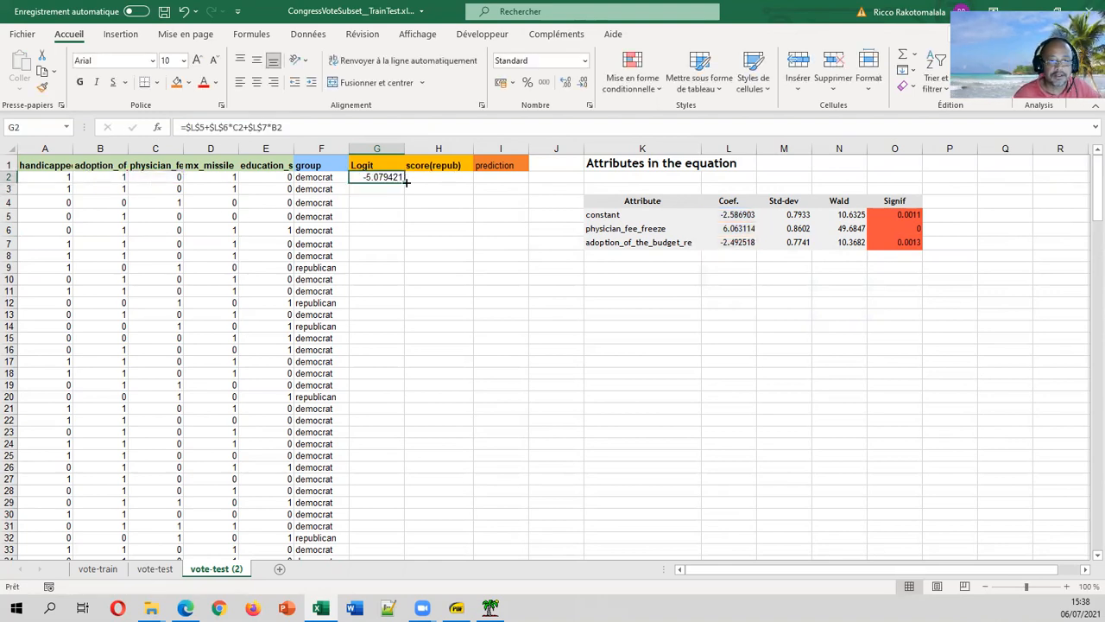
double_click(406, 177)
click(387, 228)
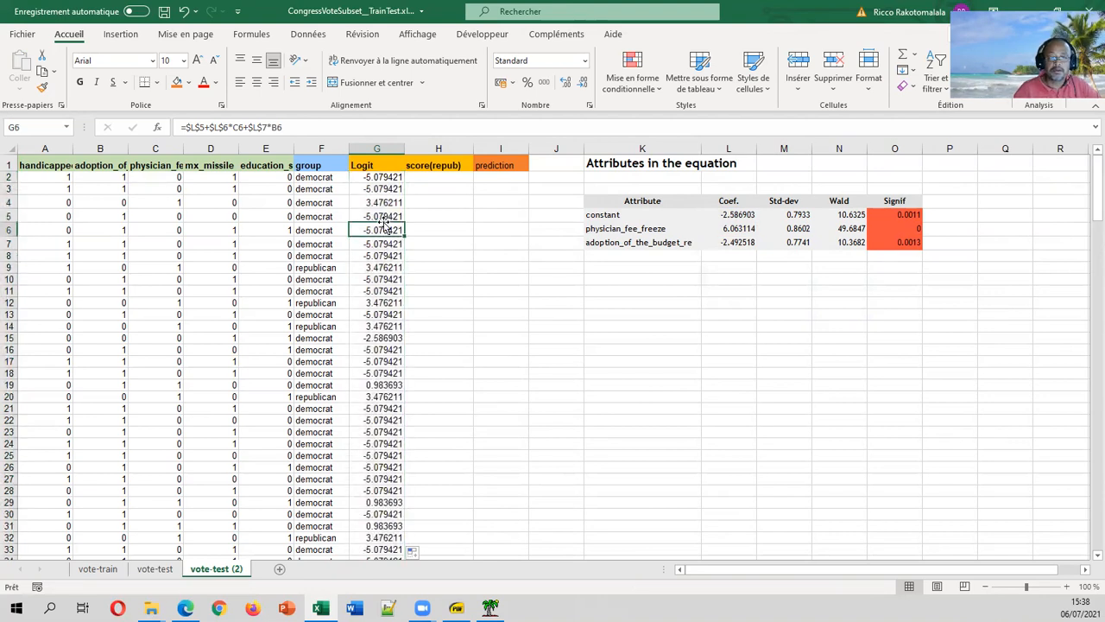
Step: Copy the score(repub) and prediction formulas from H2:I2 of the vote-test sheet to H2:I2 of vote-test (2)
click(155, 568)
drag(432, 177, 472, 177)
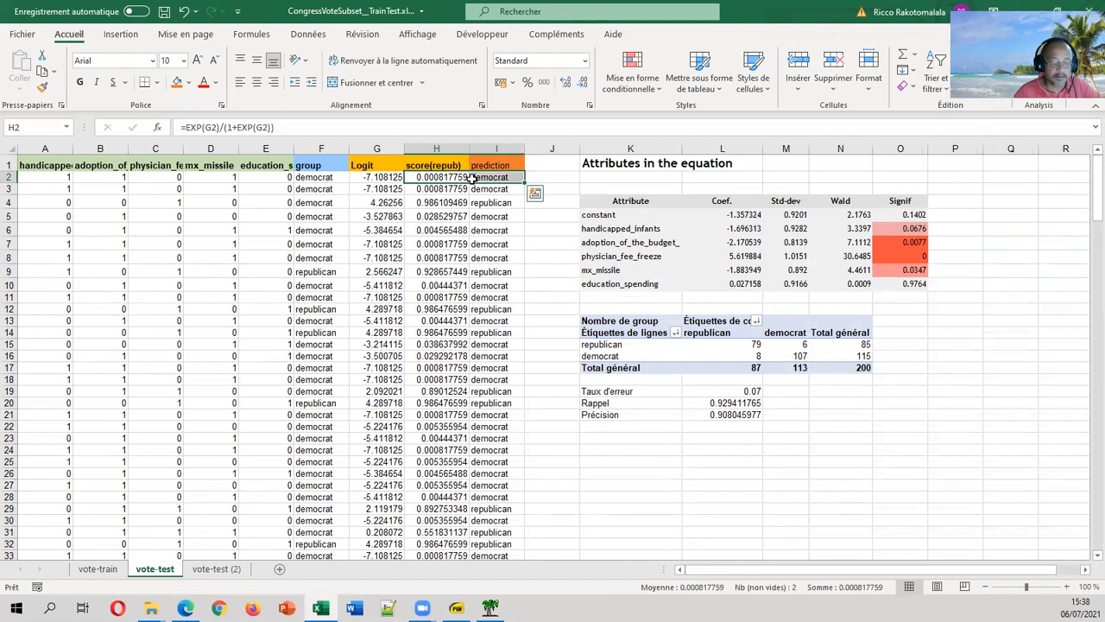
key(ctrl+c)
click(216, 568)
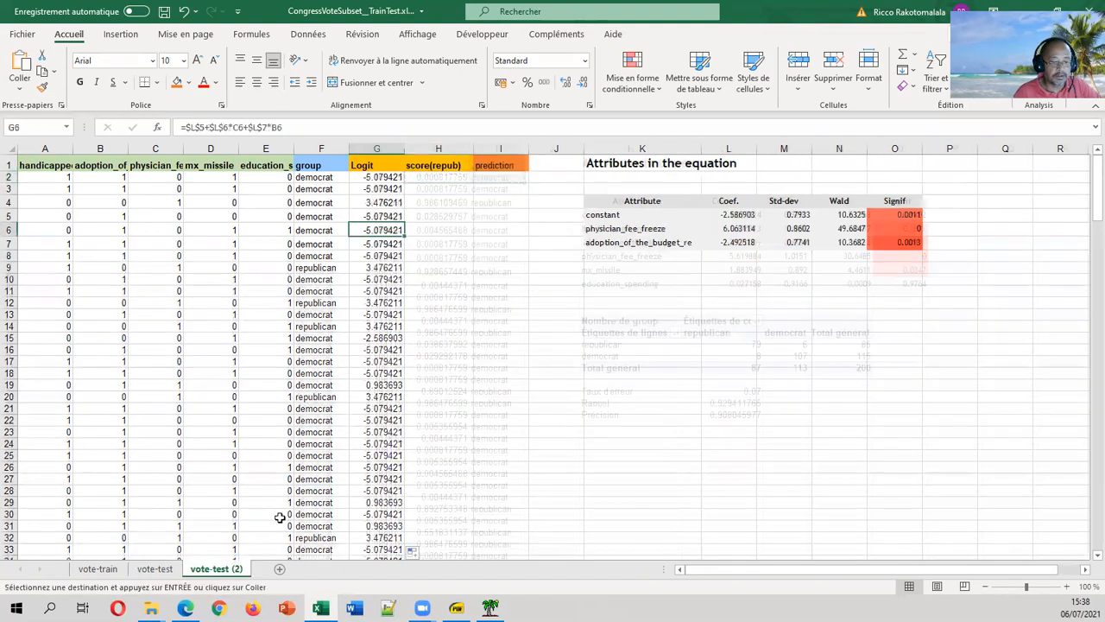
click(453, 177)
key(ctrl+v)
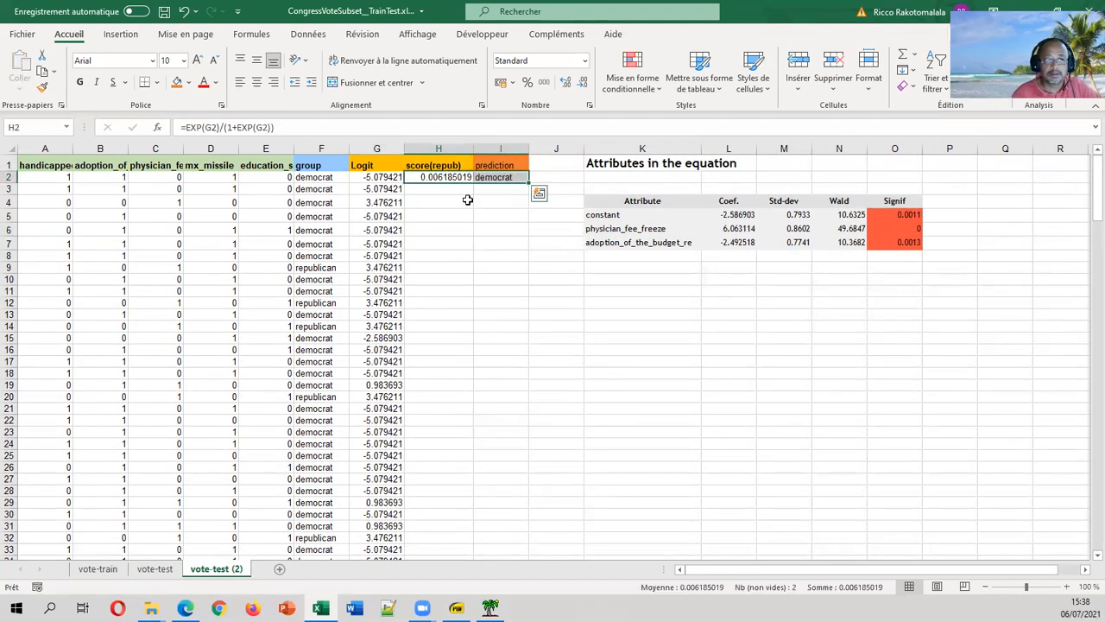
Step: Check the formulas in H2 and I2 against the logistic function and assignment rule slides in the browser PDF
click(456, 177)
click(342, 128)
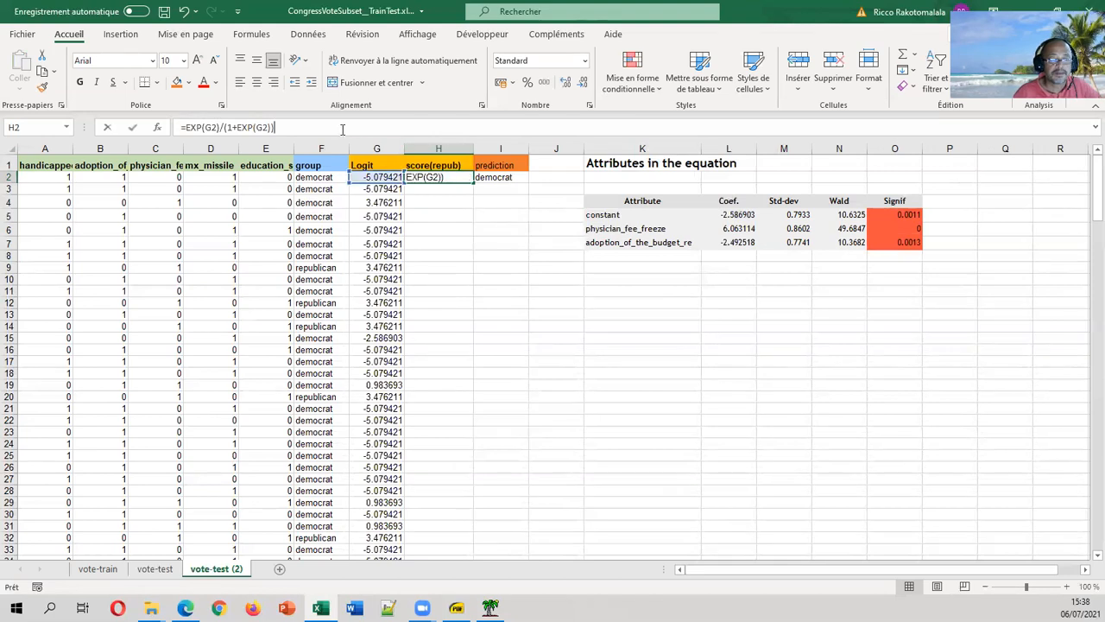
key(Escape)
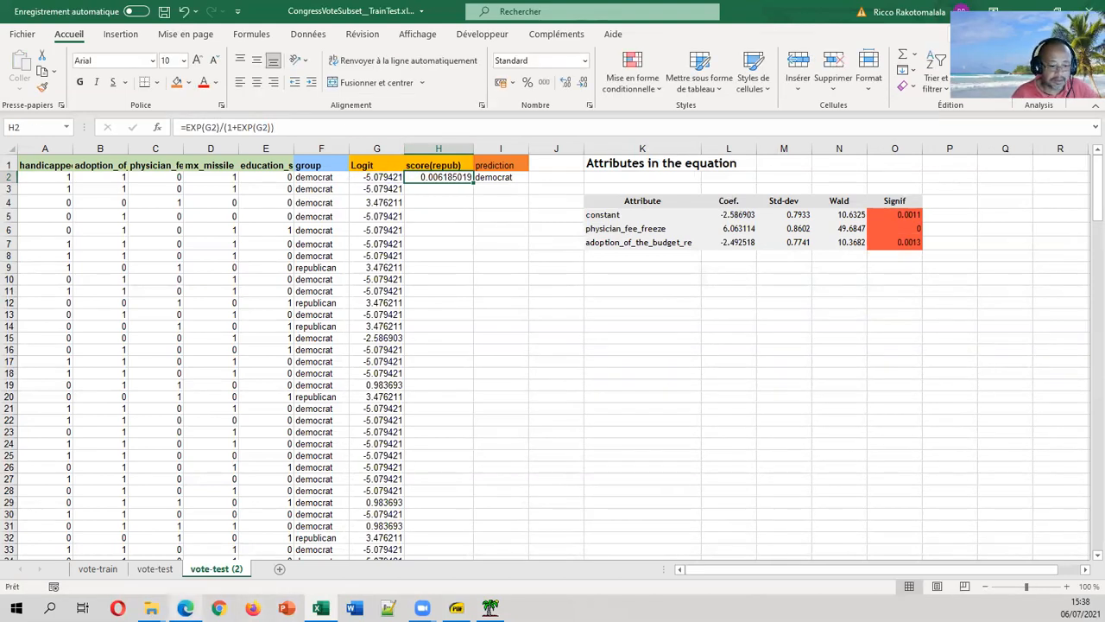
click(184, 608)
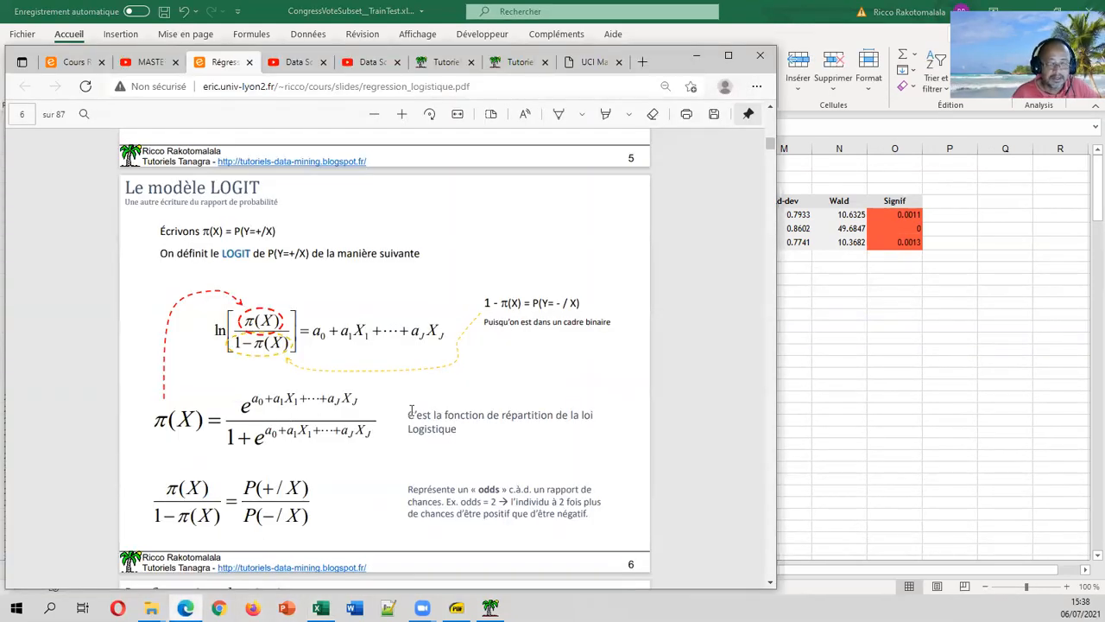
scroll(412, 413, down, 4)
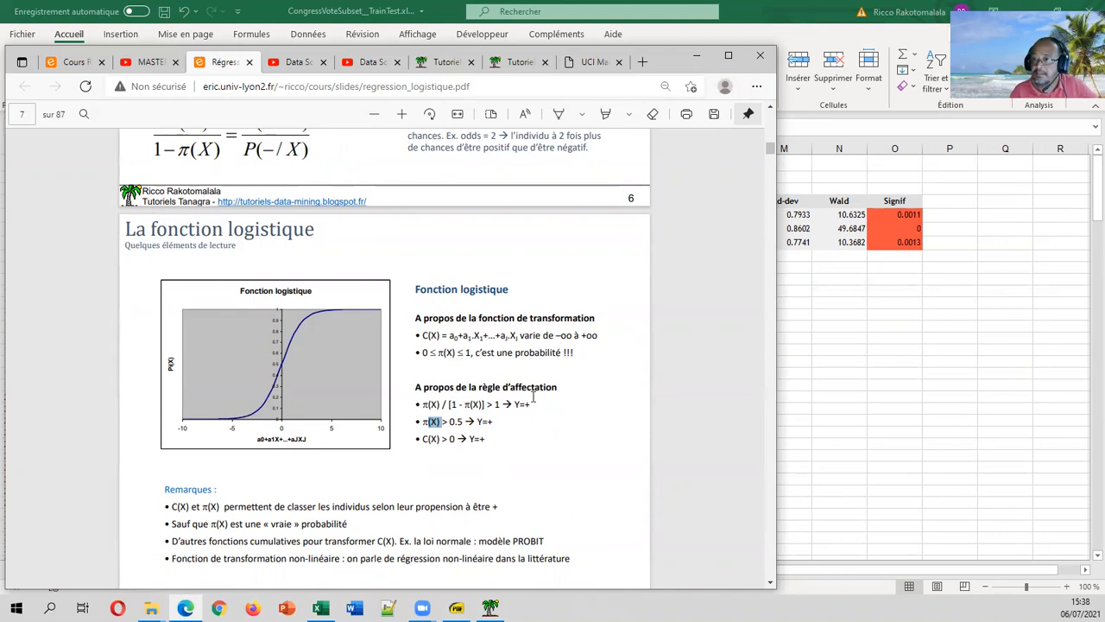
click(826, 281)
click(500, 176)
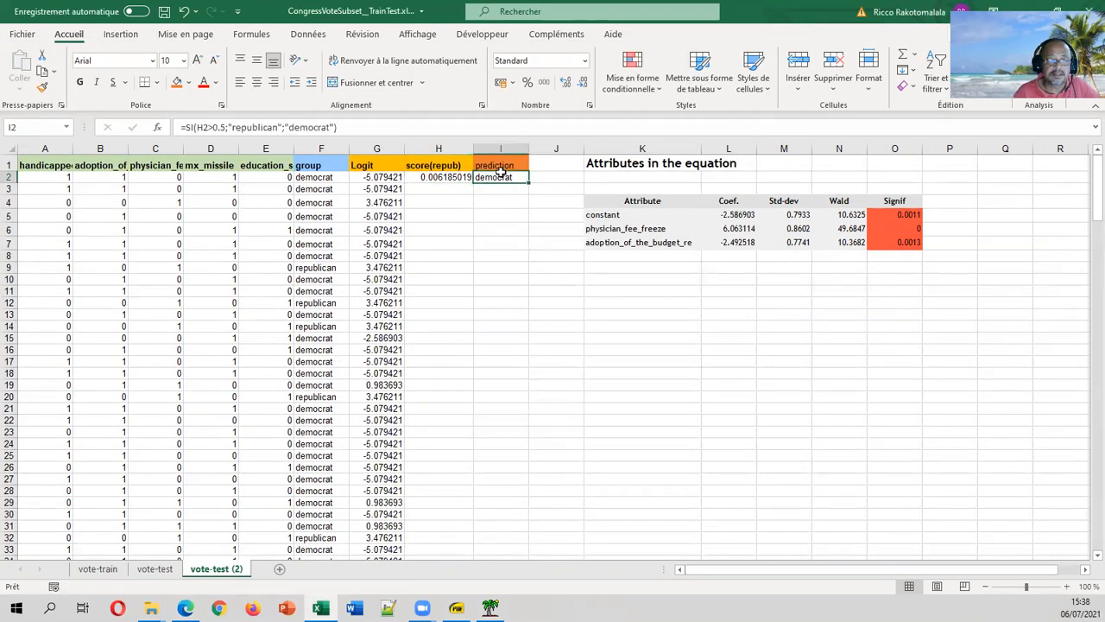
Step: Fill the score(repub) and prediction formulas from H2:I2 down all test rows and save the workbook
drag(445, 176, 501, 176)
double_click(528, 183)
click(448, 291)
key(ctrl+s)
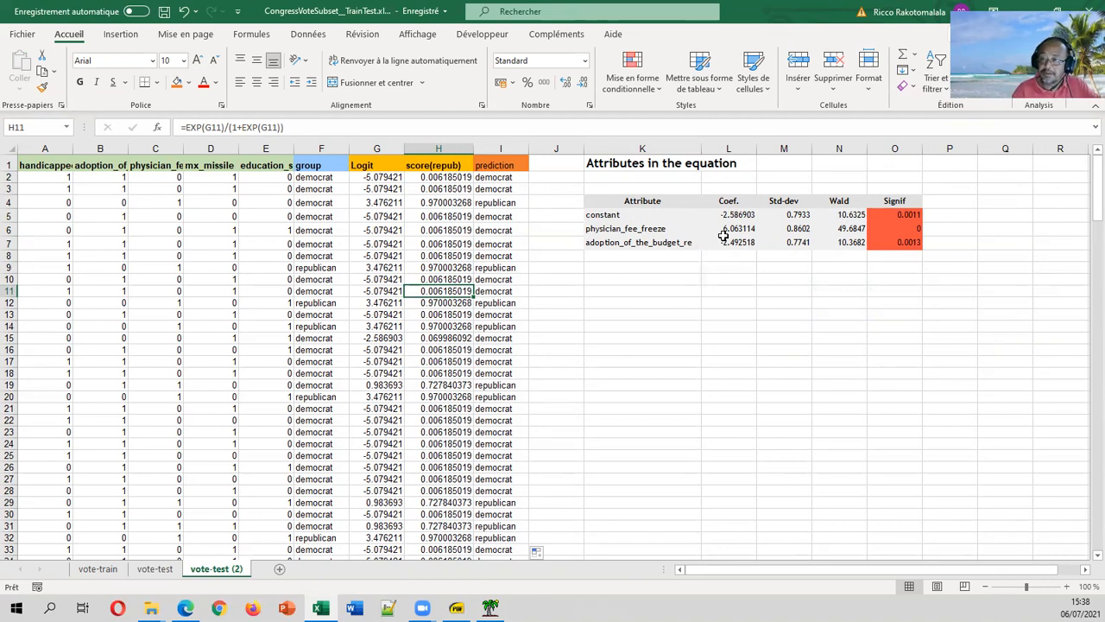
Step: Insert a pivot table based on 'vote-test (2)'!$A$1:$I$201, placed at K9 of the existing sheet
click(510, 229)
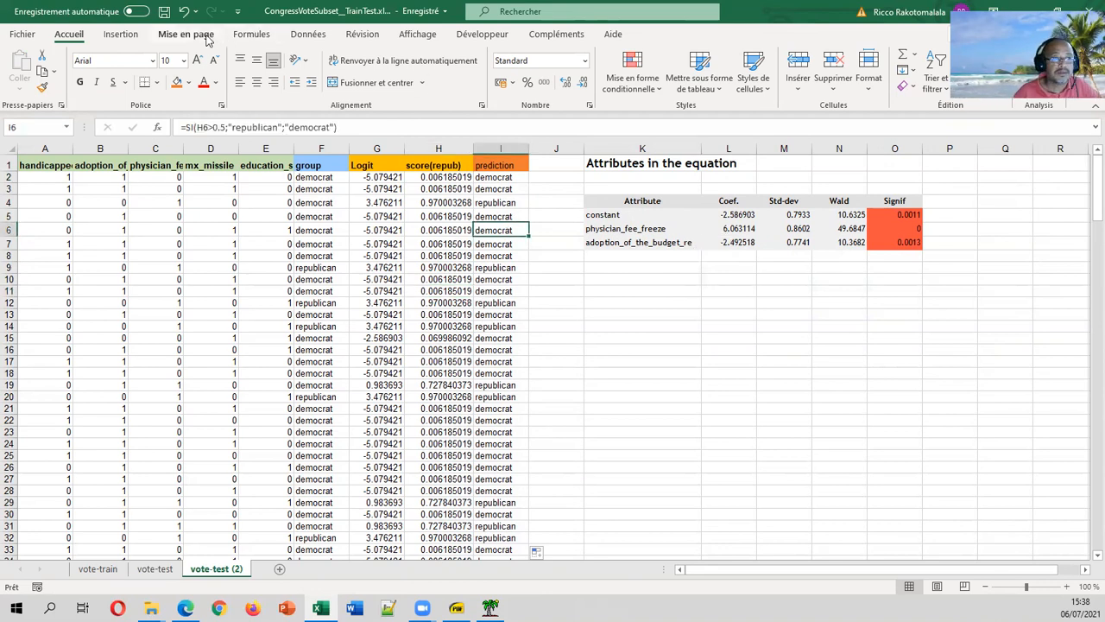
click(121, 34)
click(32, 69)
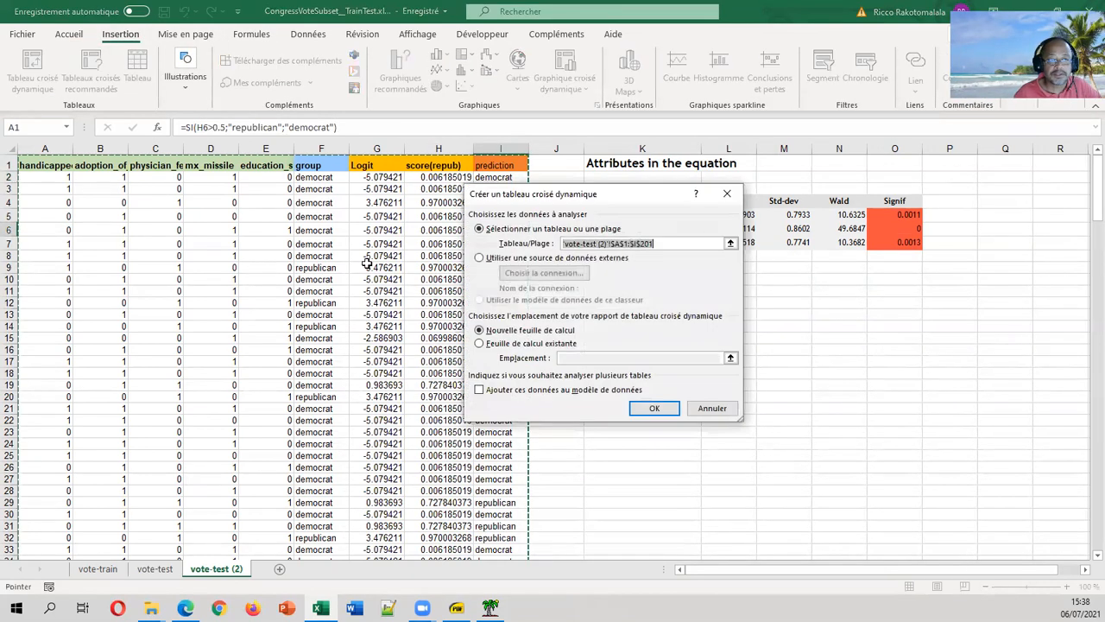
click(565, 345)
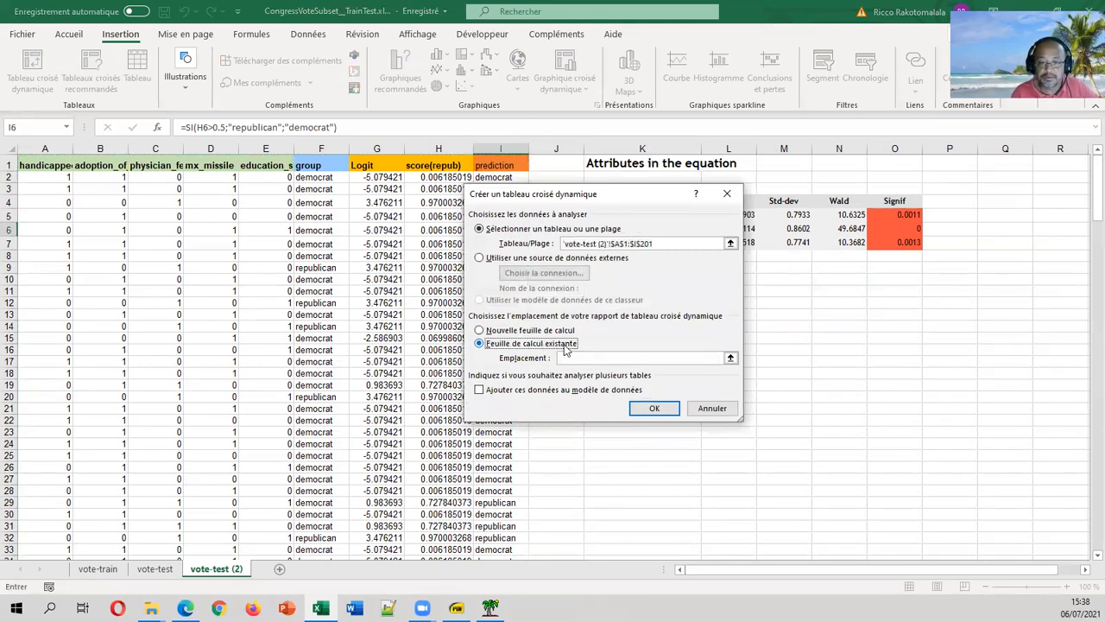
click(730, 357)
click(642, 266)
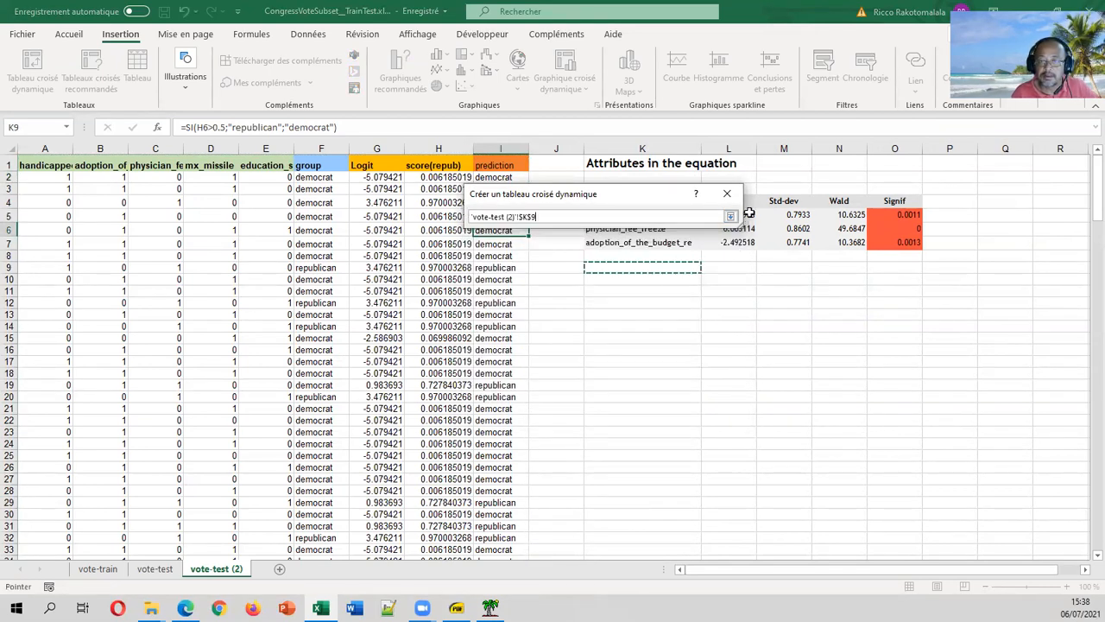
click(730, 216)
click(661, 408)
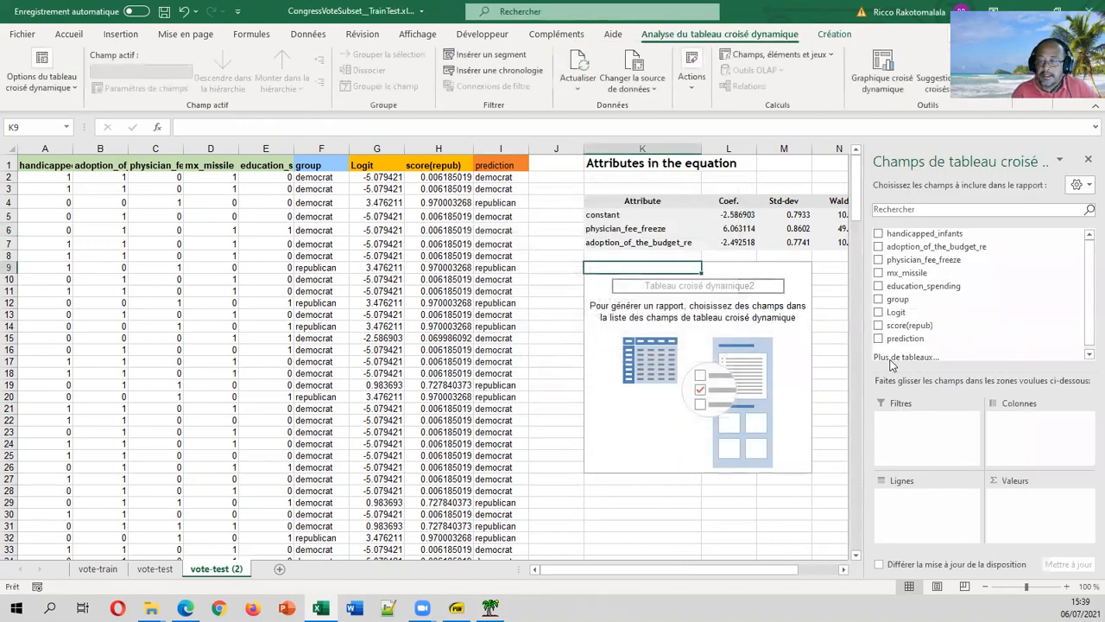
Step: Build the confusion matrix in the pivot table with group as rows, prediction as columns and the count of group as values
drag(898, 298, 943, 499)
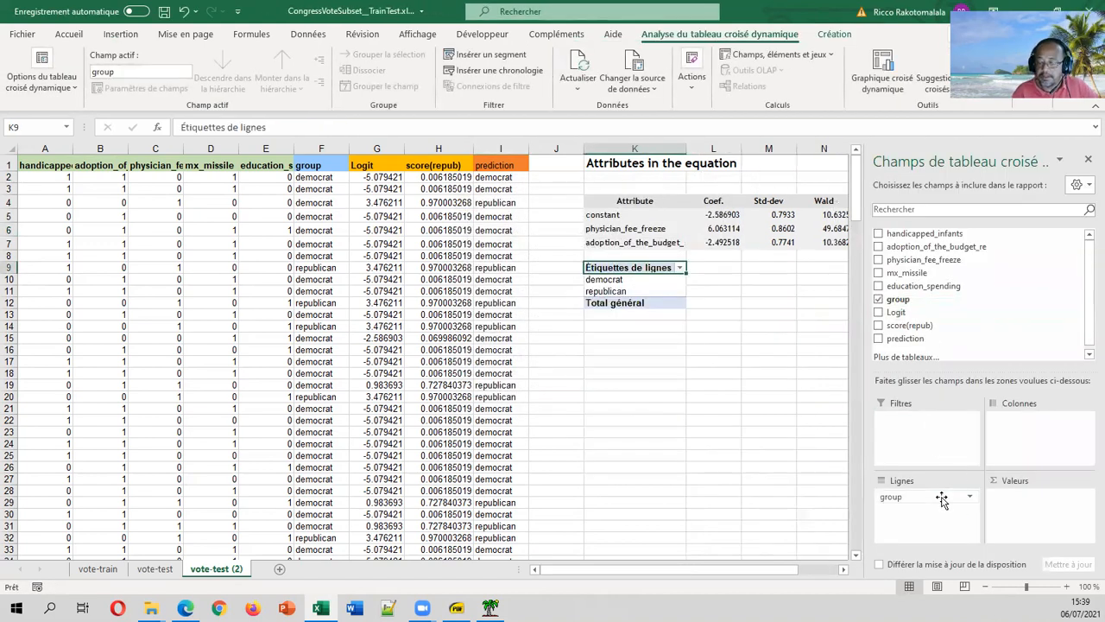
drag(922, 338, 1038, 419)
drag(902, 300, 1054, 515)
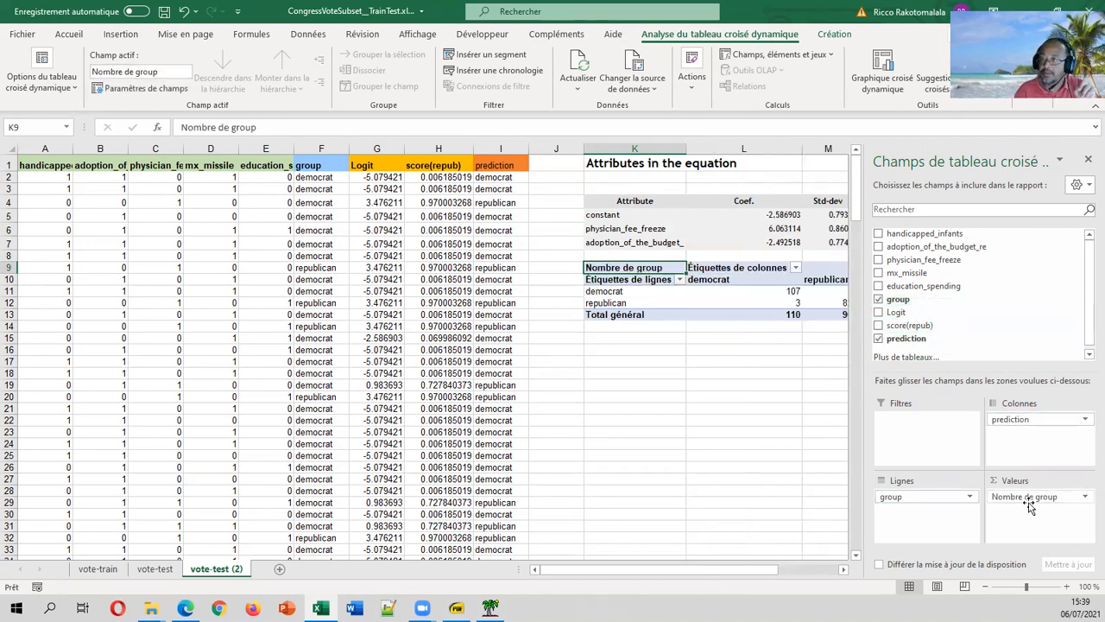
click(777, 363)
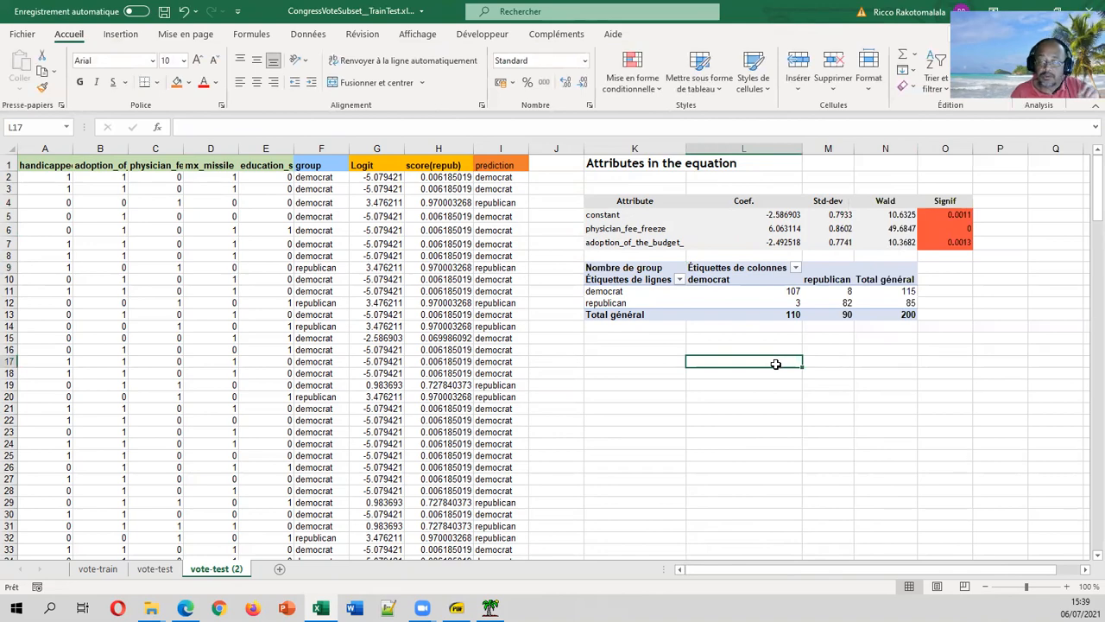
Step: Sort the confusion matrix's row and column labels in descending order so republican comes first, matching the PDF diagram, and narrow column L
click(456, 608)
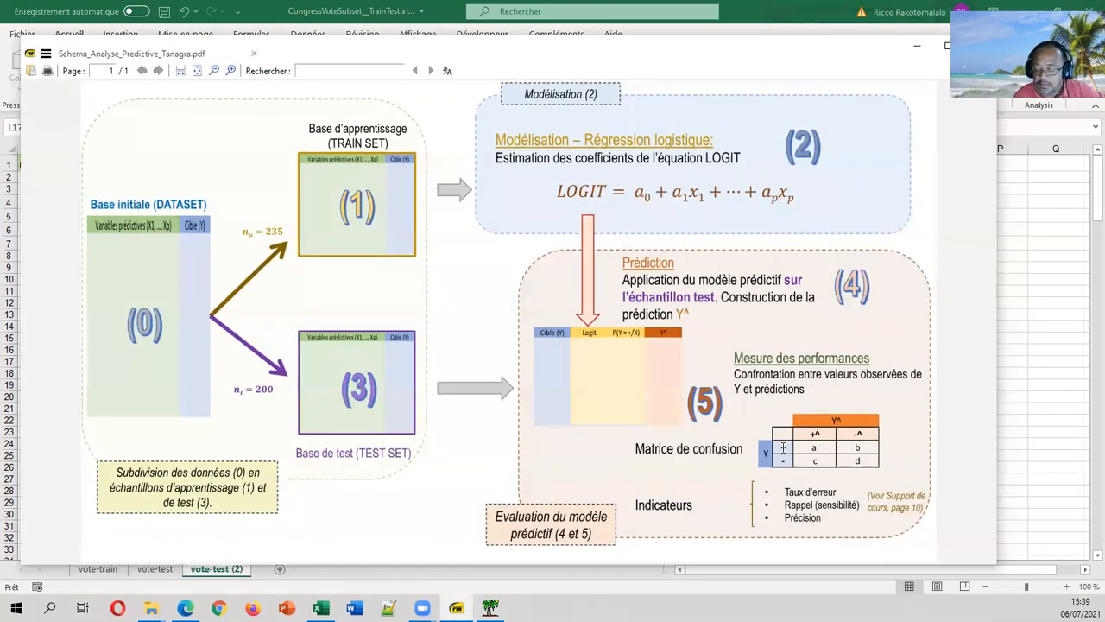
click(1042, 224)
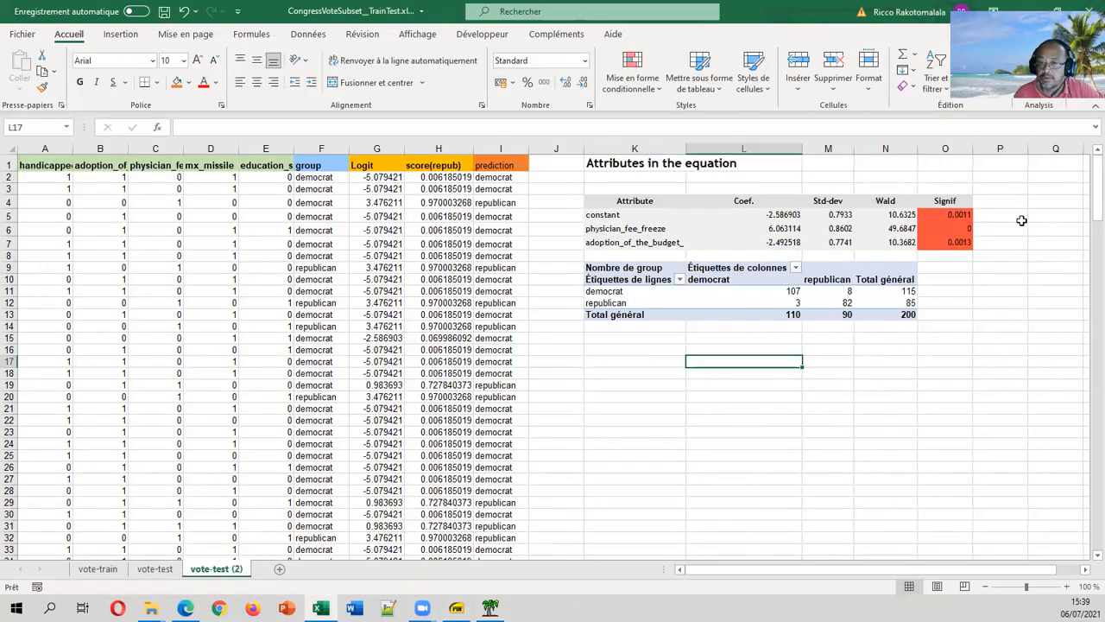
click(681, 280)
click(540, 328)
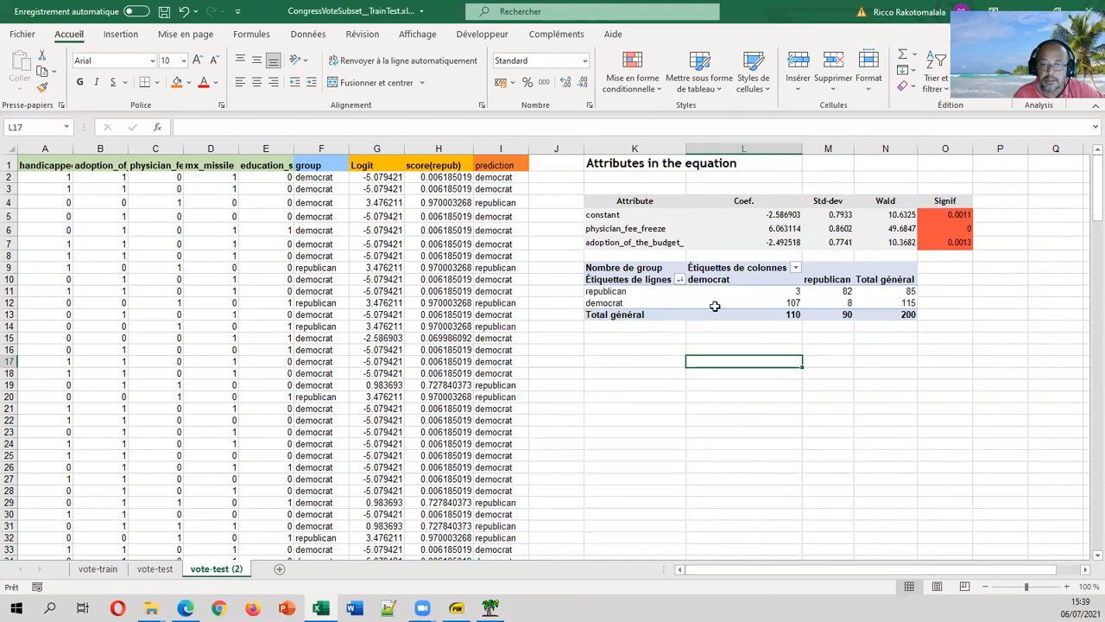
click(796, 268)
click(678, 299)
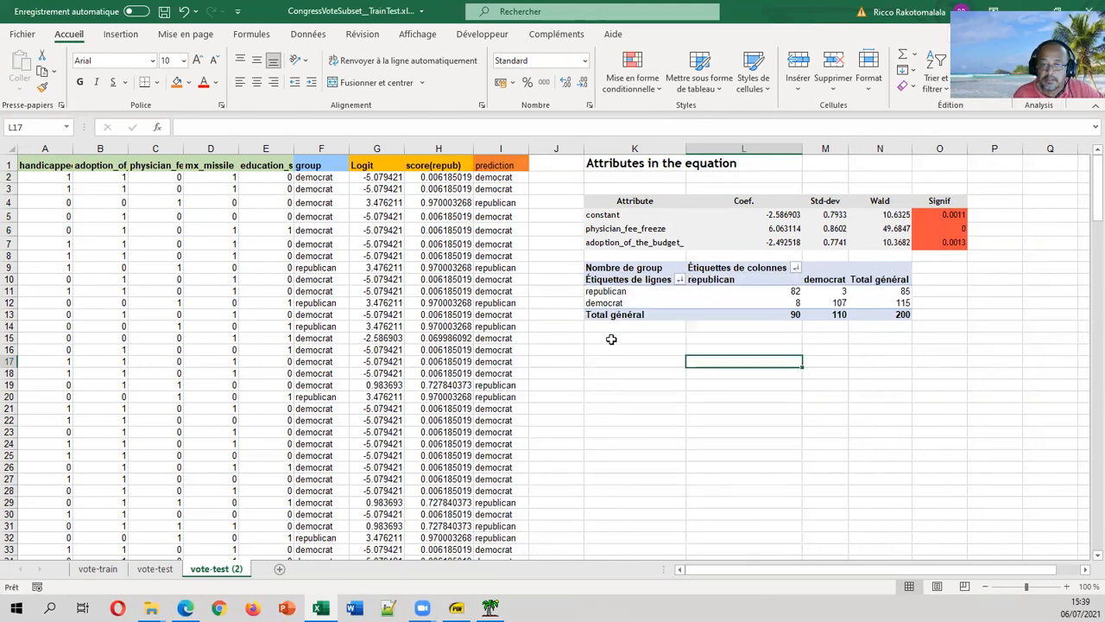
click(669, 326)
drag(803, 149, 761, 149)
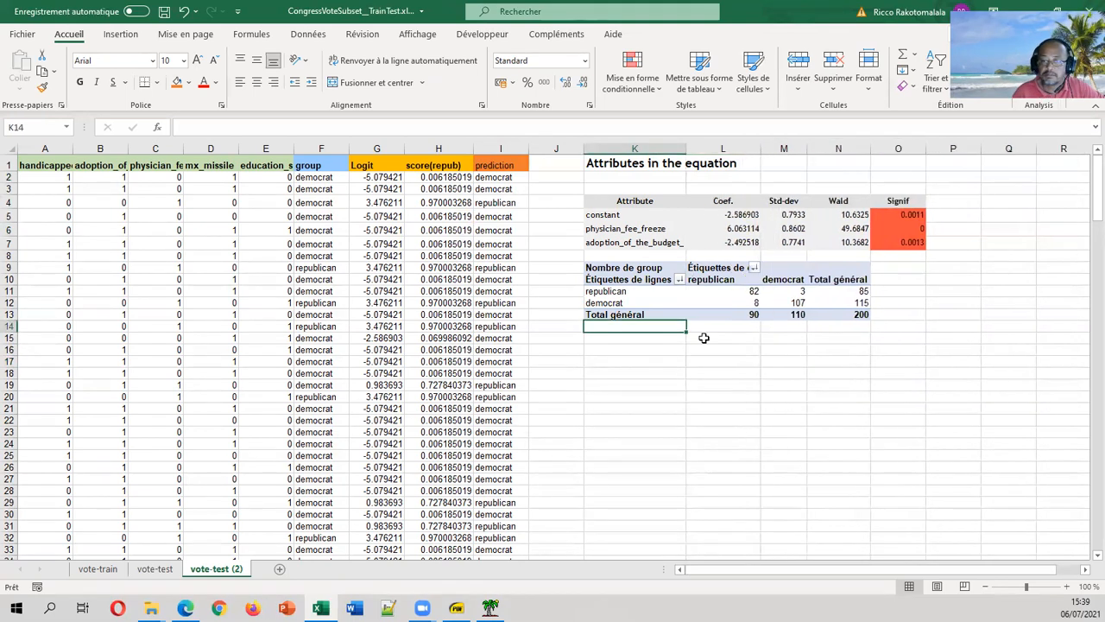
Step: Copy the labels Taux d'erreur, Rappel and Précision from K19:K21 of the vote-test sheet to K15:K17 of vote-test (2)
click(665, 364)
click(662, 338)
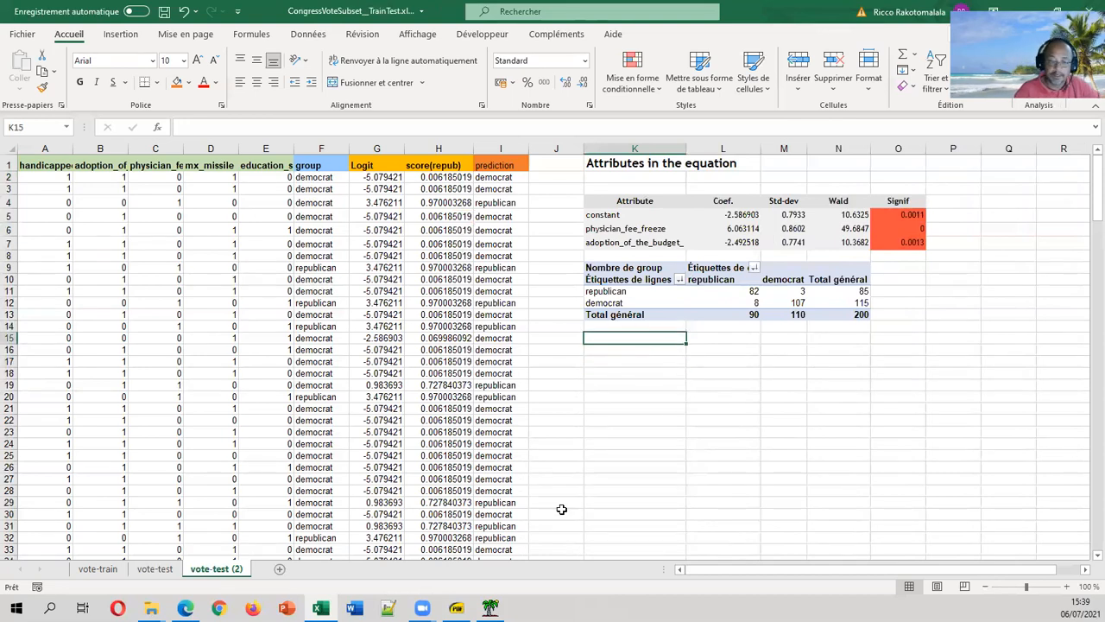
click(154, 568)
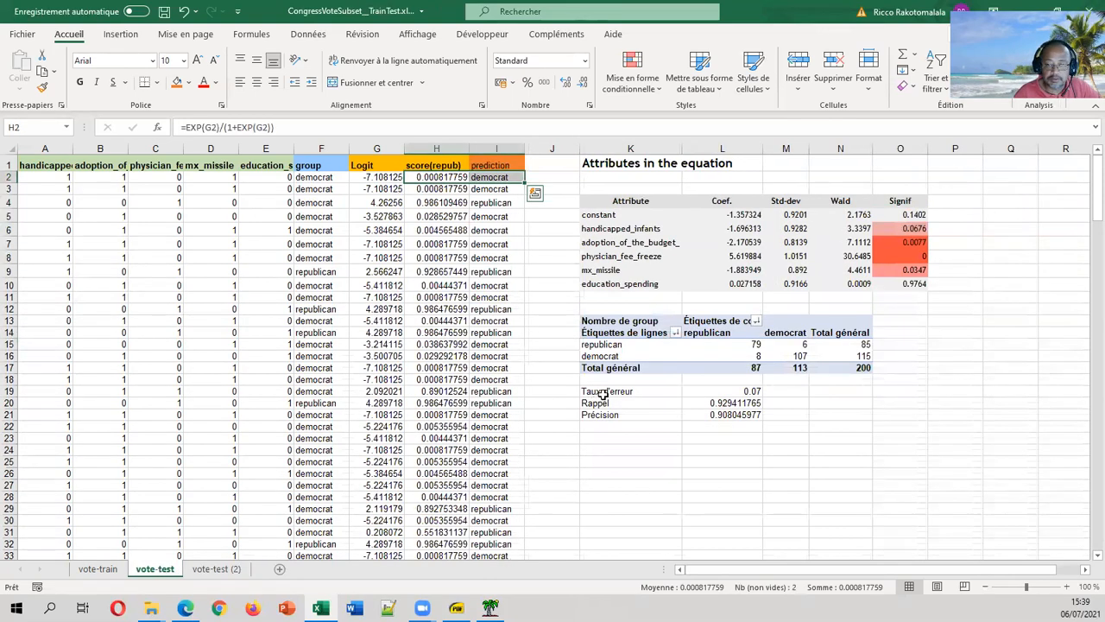
drag(605, 392, 609, 415)
key(ctrl+c)
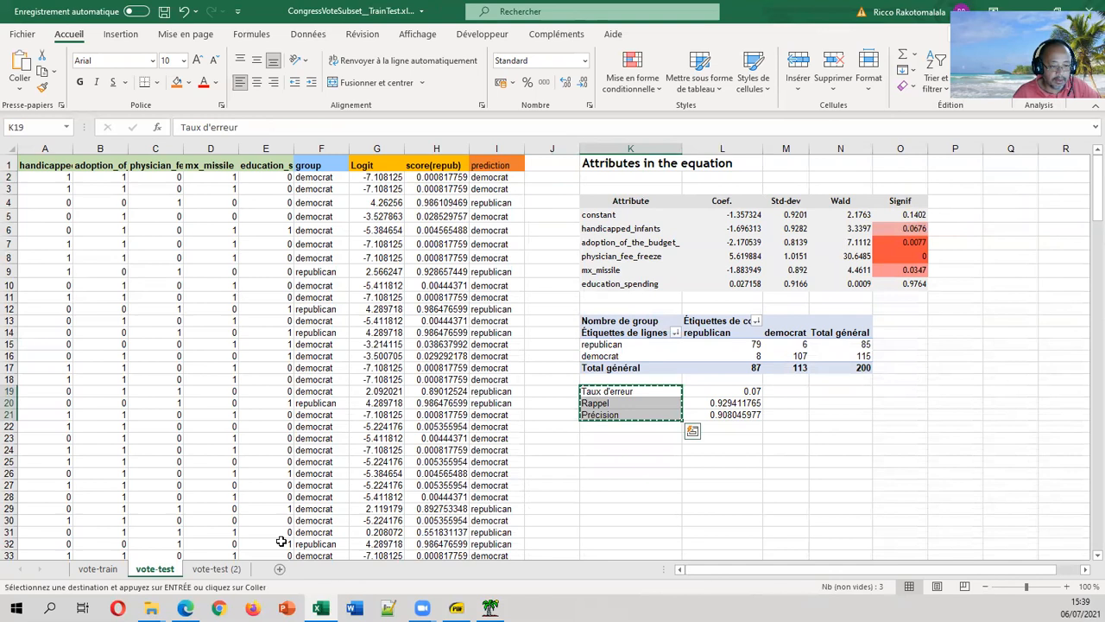
click(216, 569)
key(Return)
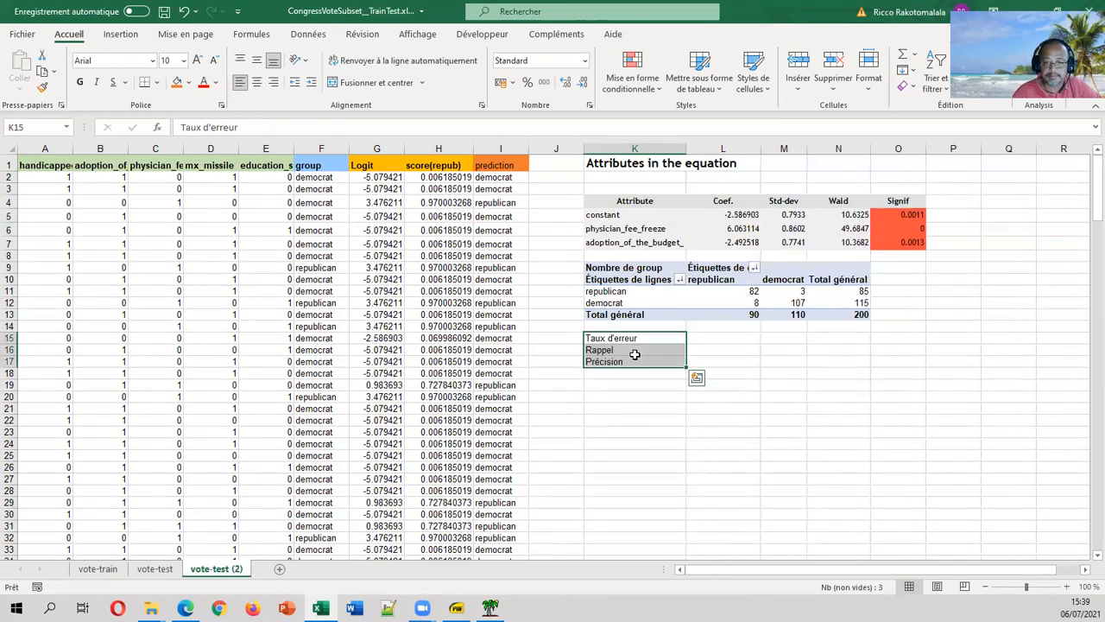
Step: Compute the error rate in L15 as the sum of both misclassified counts over the grand total, and compare it with the vote-test sheet's rate
key(Right)
text(=)
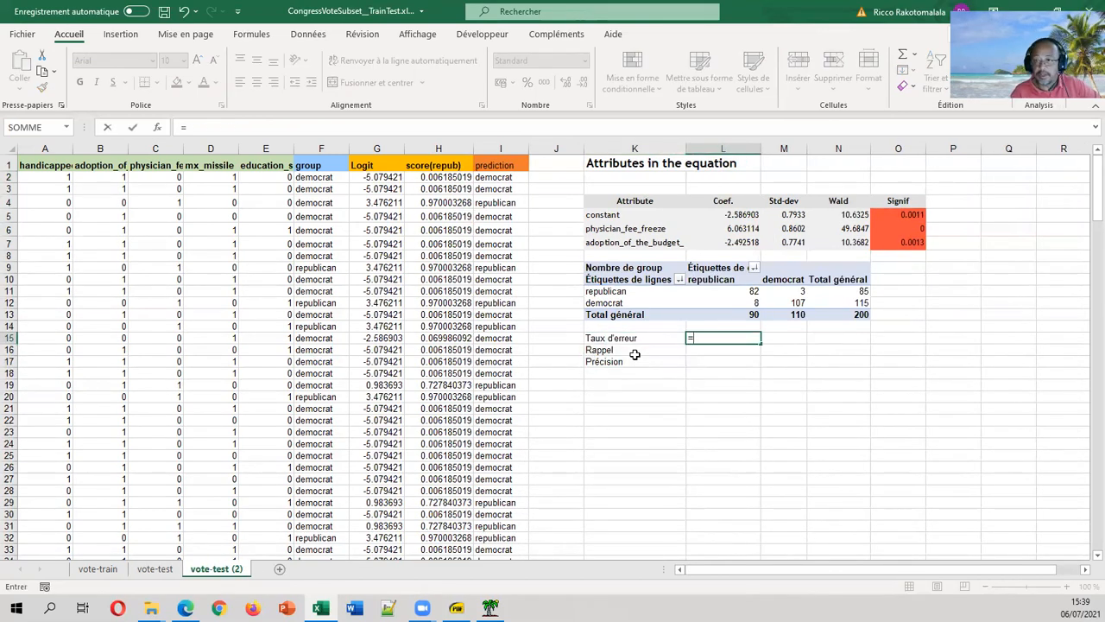
text(()
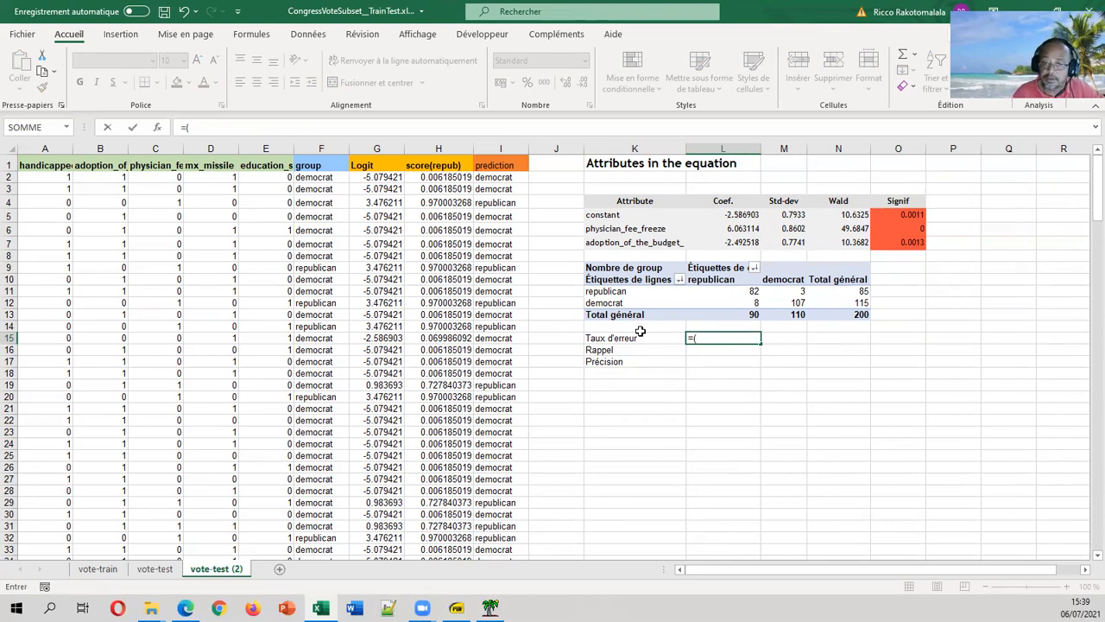
click(729, 304)
text(+)
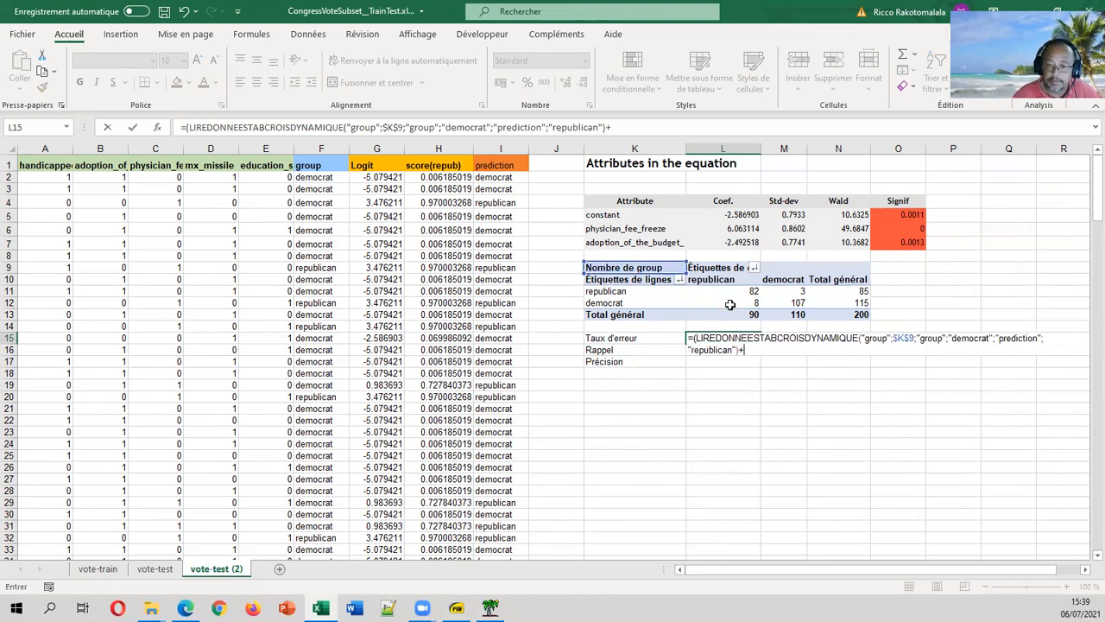
click(780, 291)
text(/)
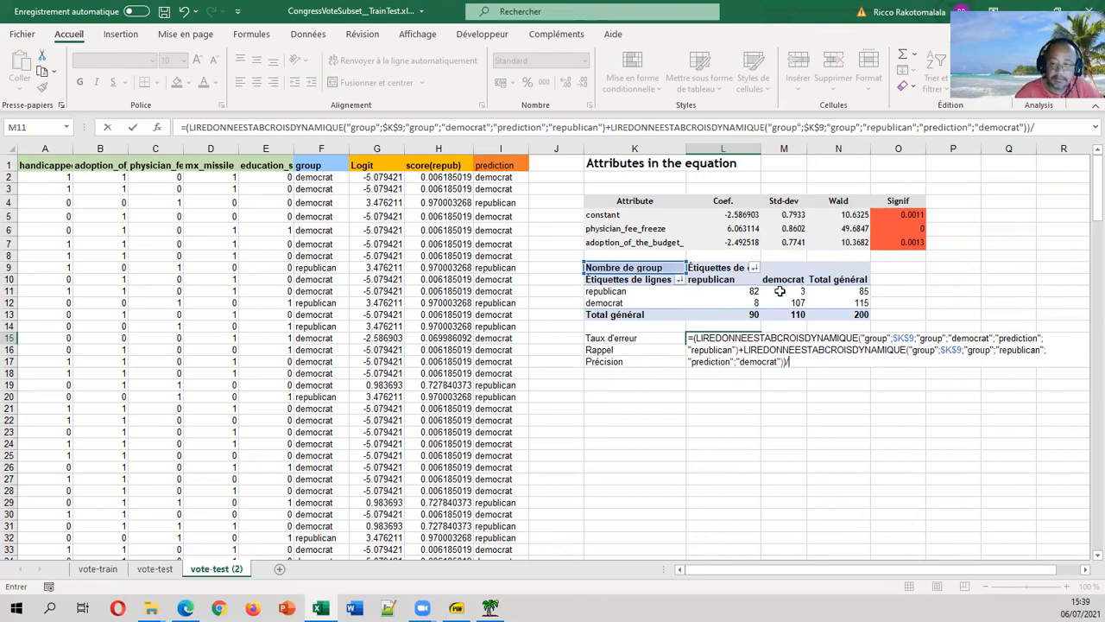
click(855, 313)
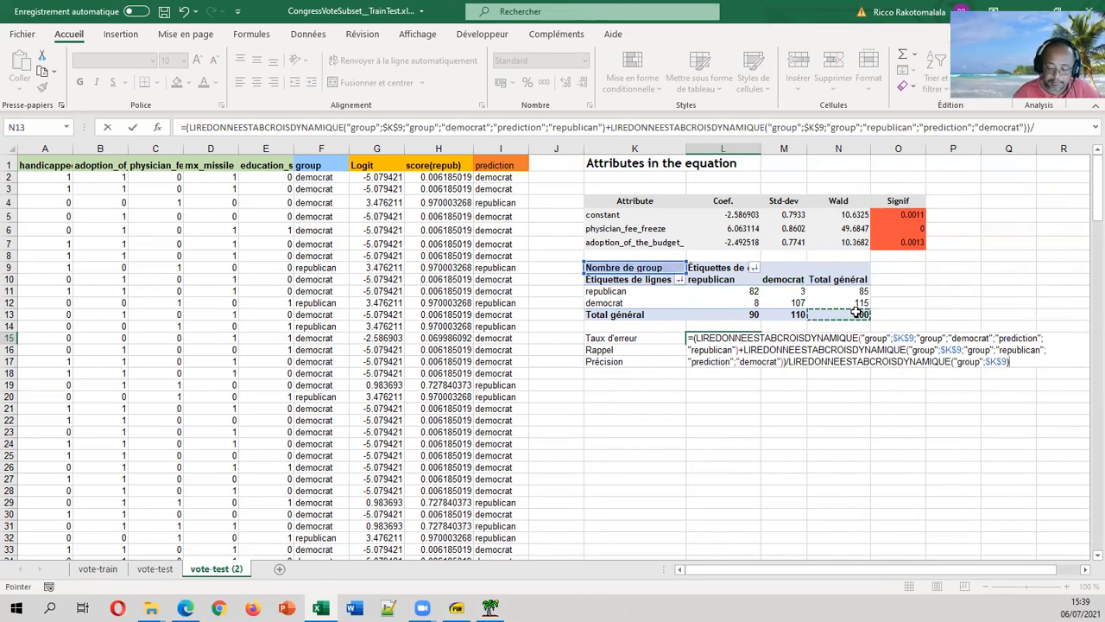
key(Return)
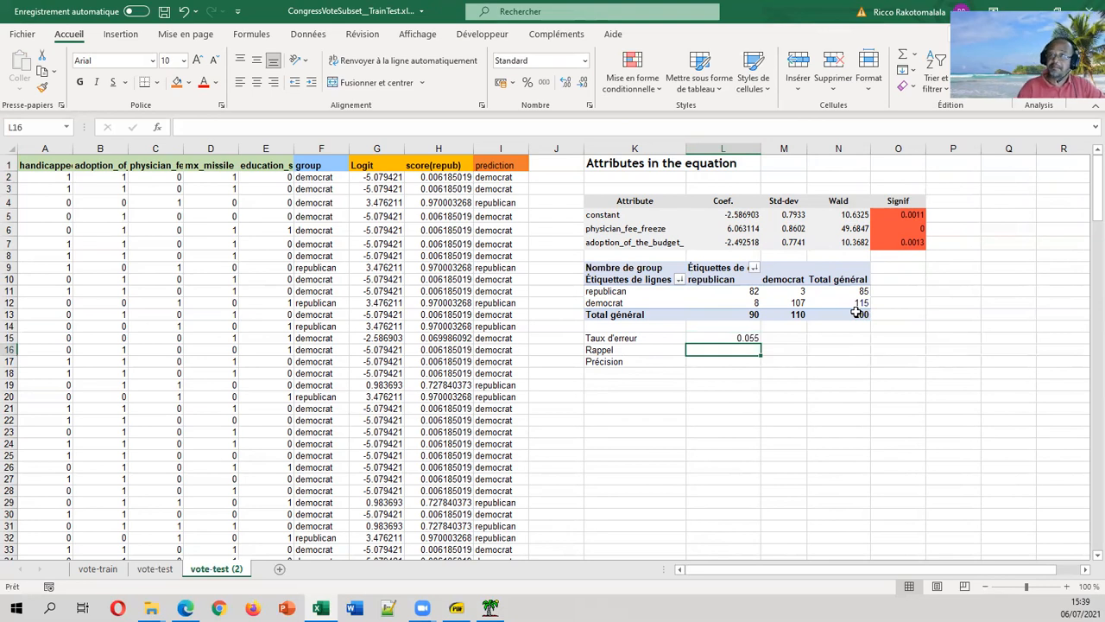
click(172, 573)
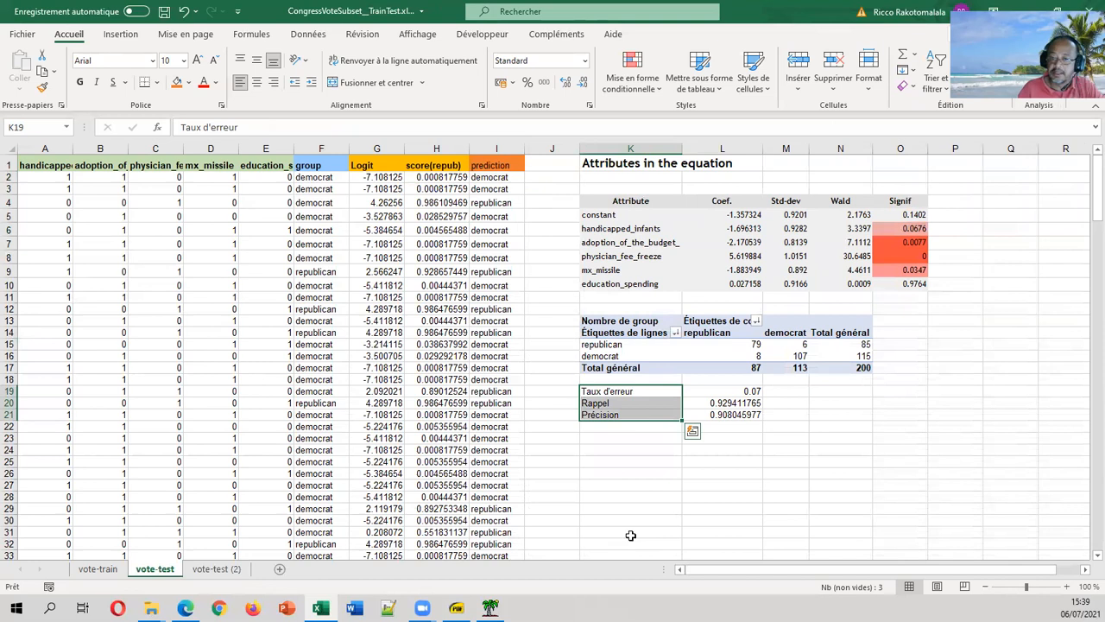
click(217, 571)
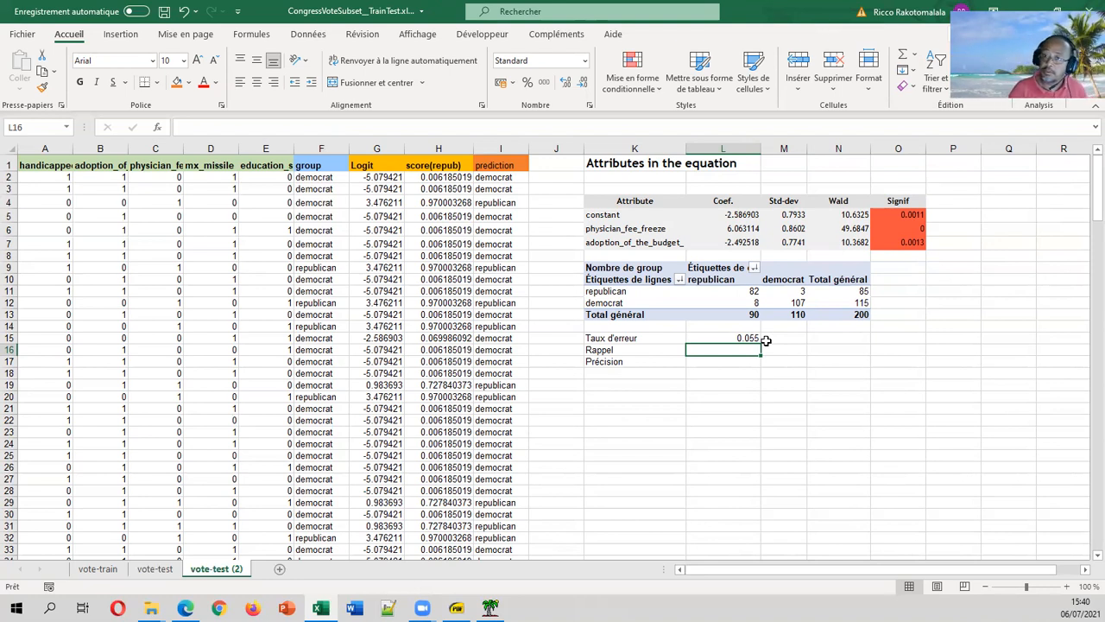
Step: Compute the recall in L16 as correctly predicted republicans over the republican row total, and compare it with the vote-test sheet's recall
text(=)
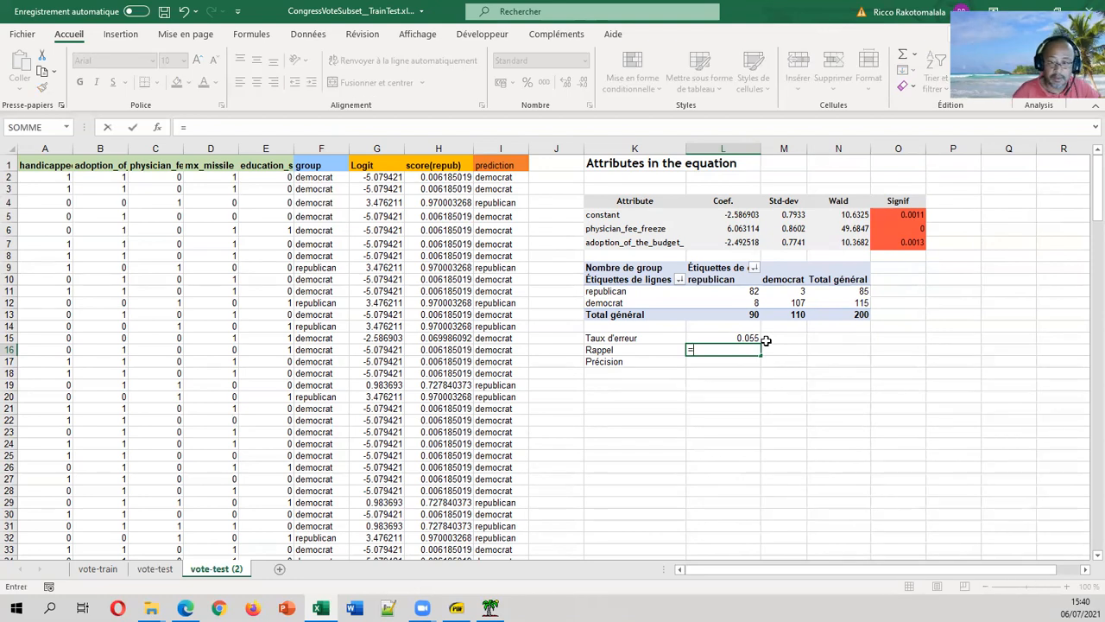
click(747, 295)
text(/)
click(851, 288)
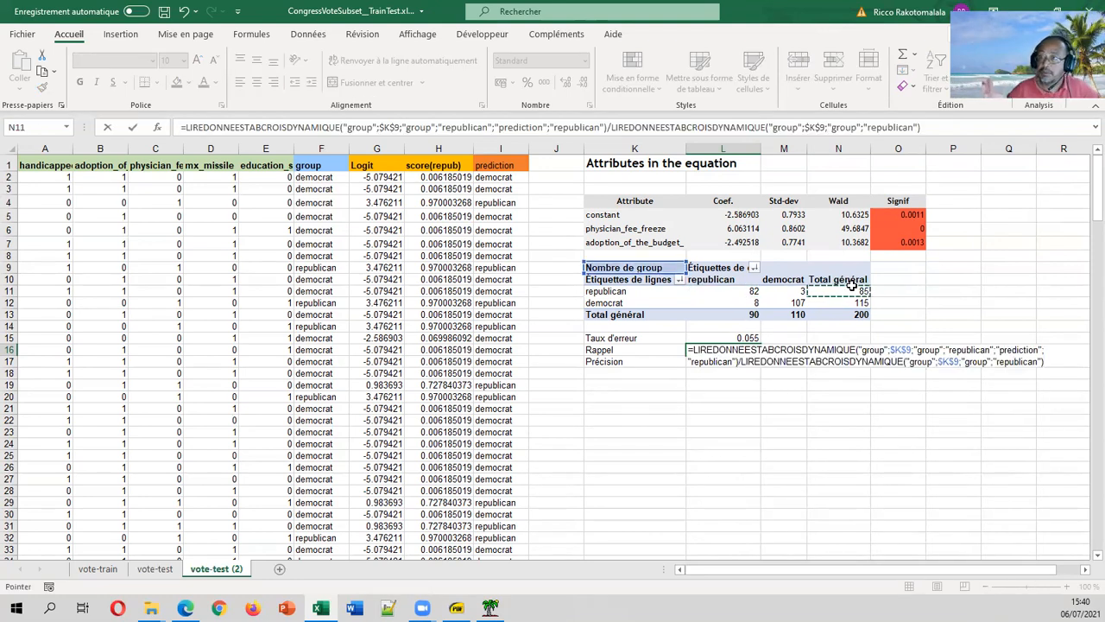
key(Return)
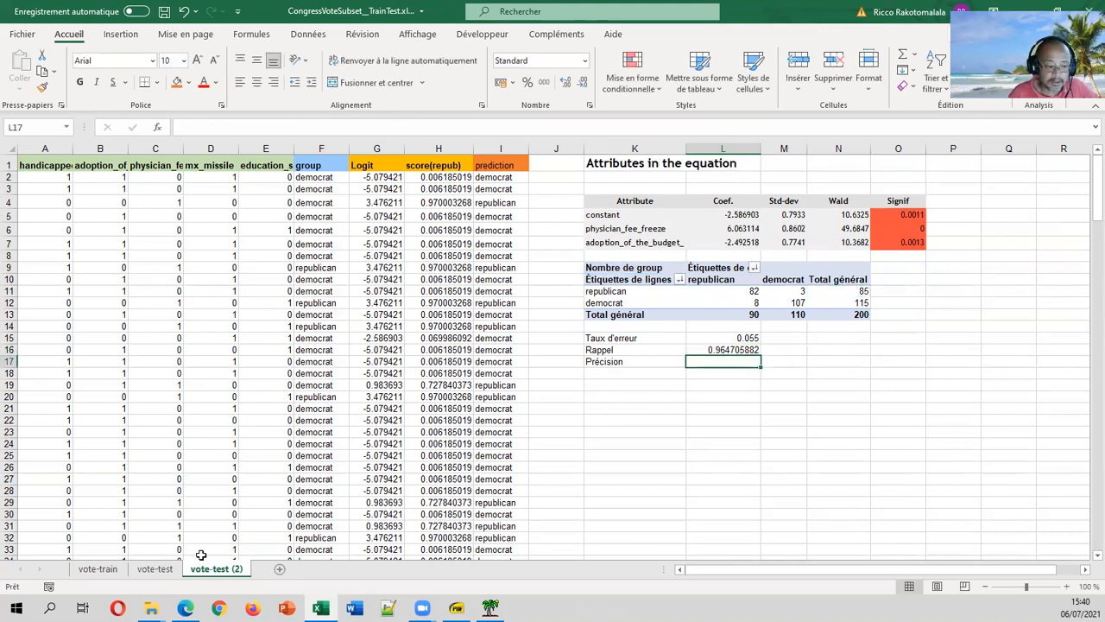
click(154, 569)
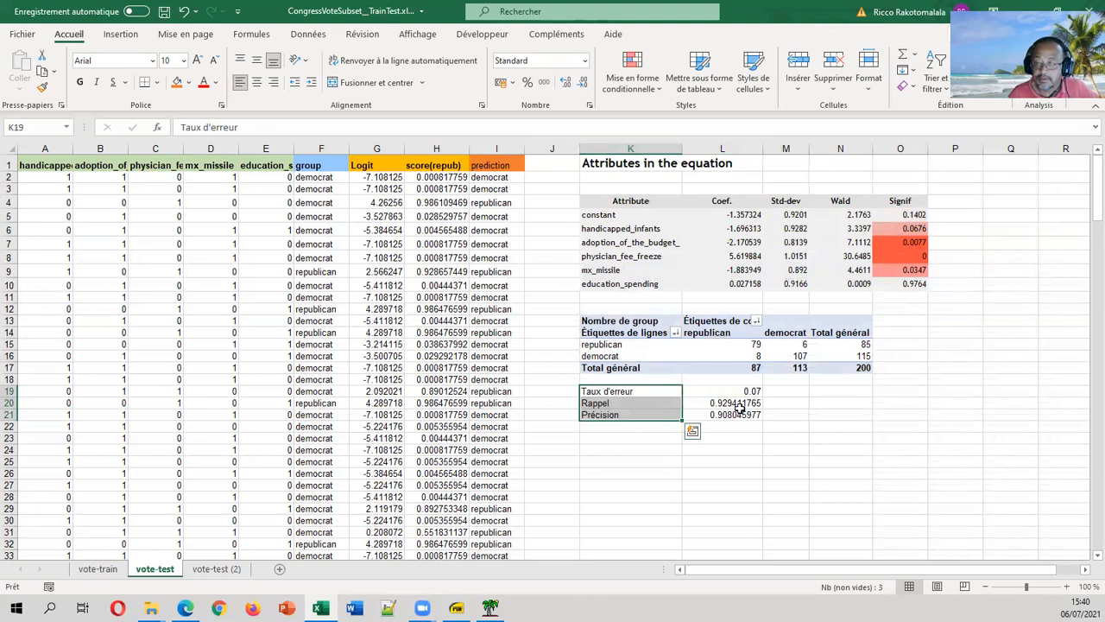
click(233, 568)
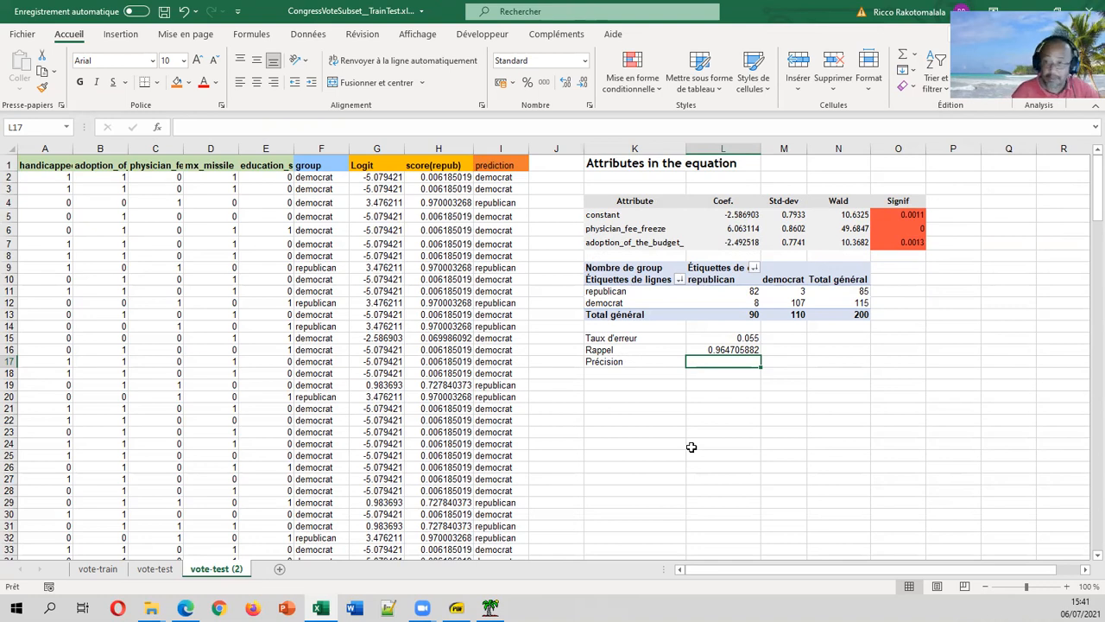
Step: Compute the precision in L17 as correctly predicted republicans over the republican column total
text(=)
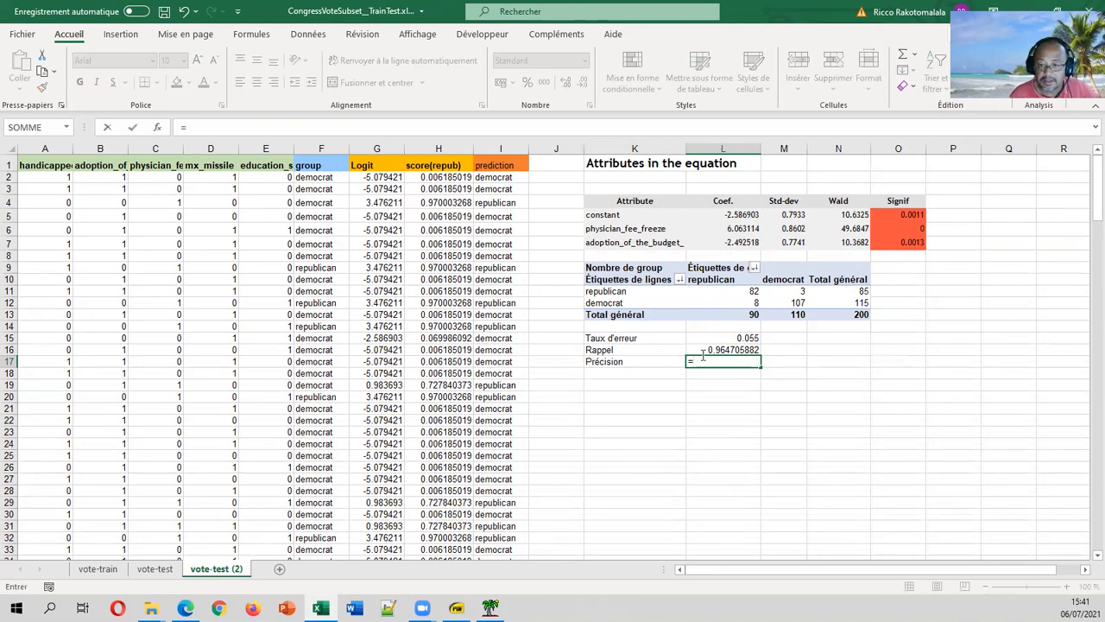
click(730, 290)
text(/)
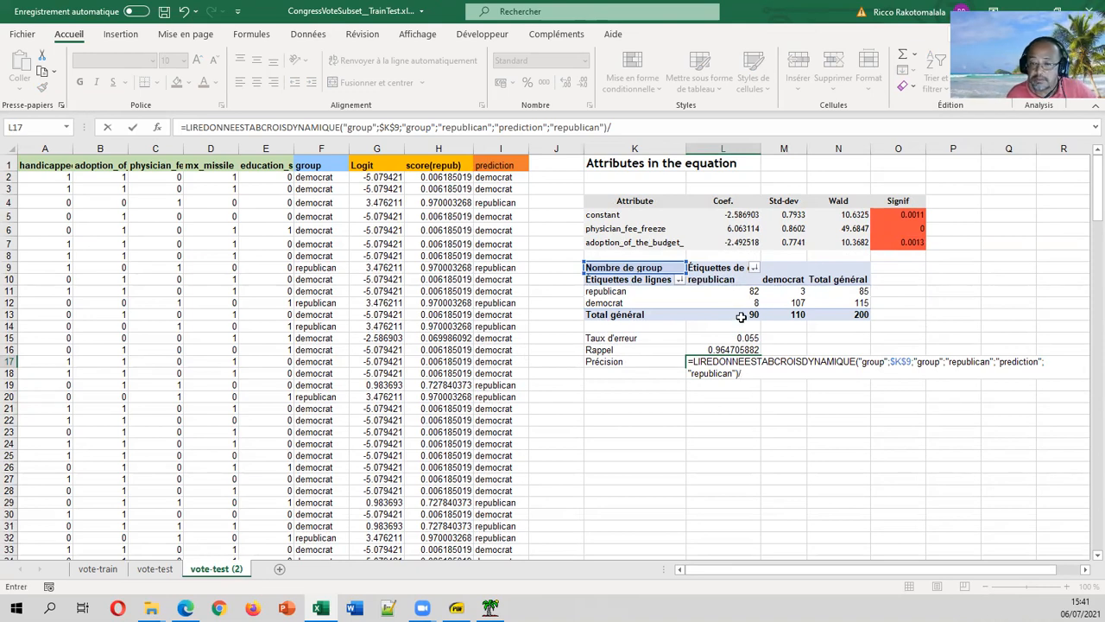
click(741, 317)
key(Return)
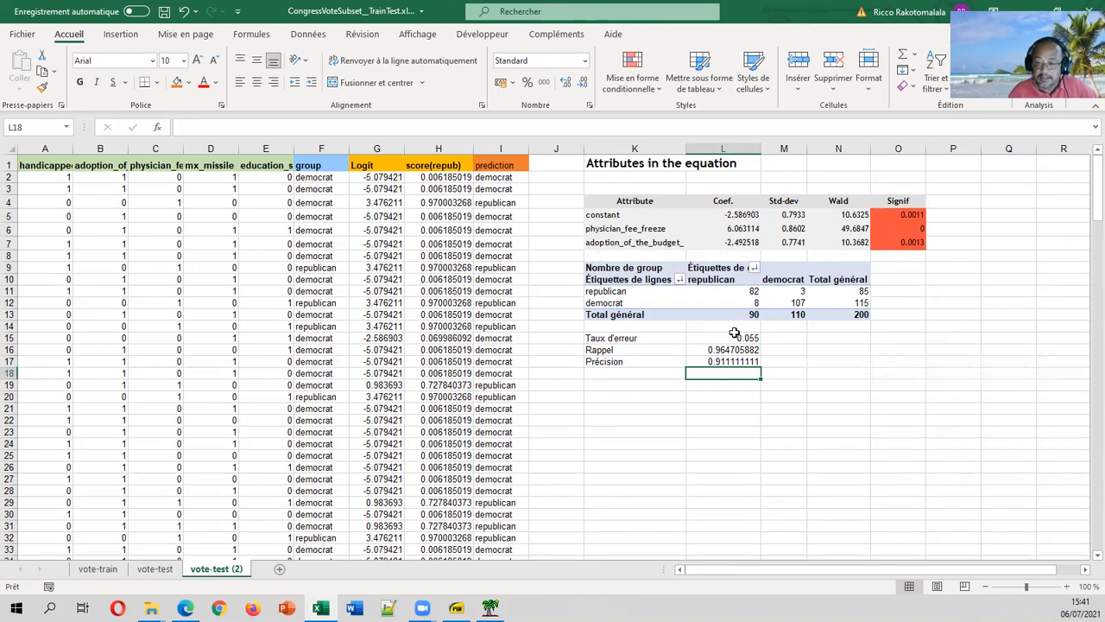
Step: Compare the performance indicators on the vote-test and vote-test (2) sheets, and bring up the predictive analysis diagram PDF
click(154, 570)
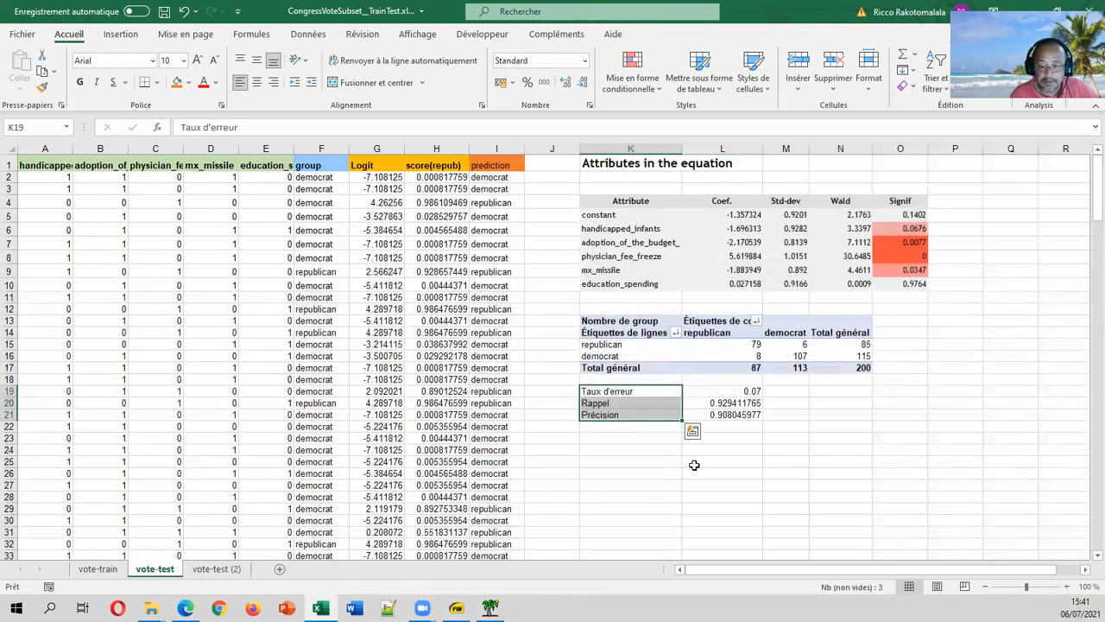
click(223, 569)
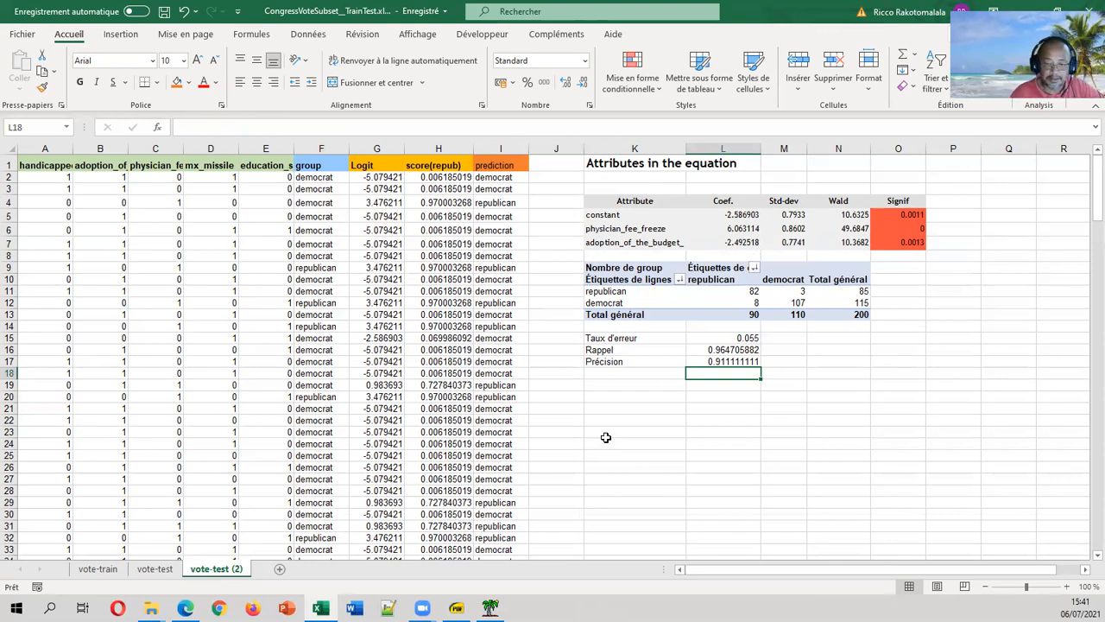
click(456, 607)
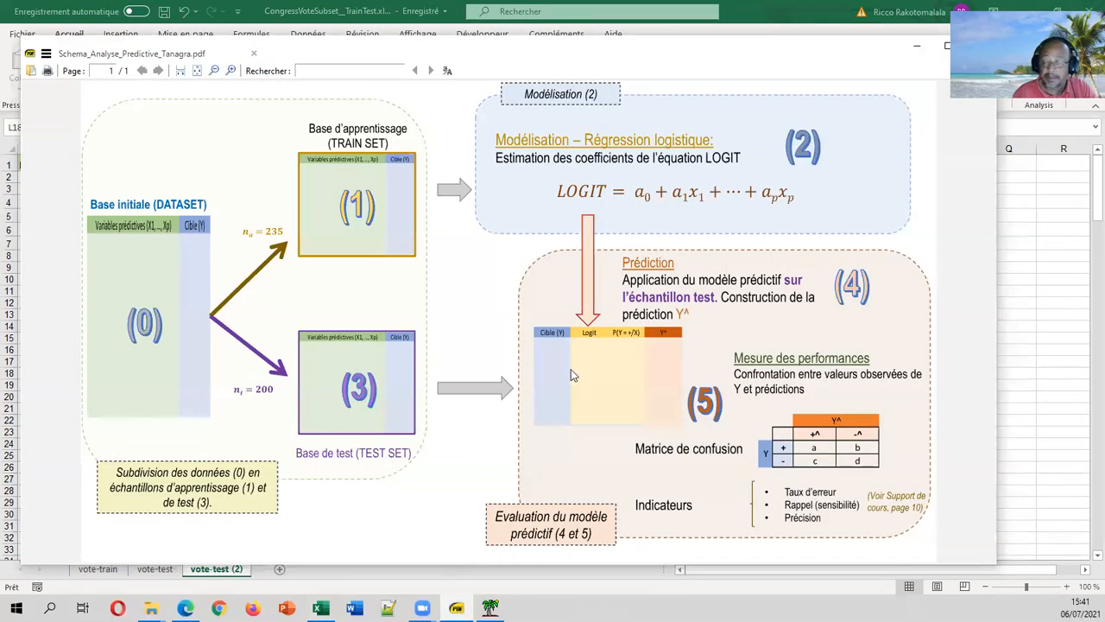